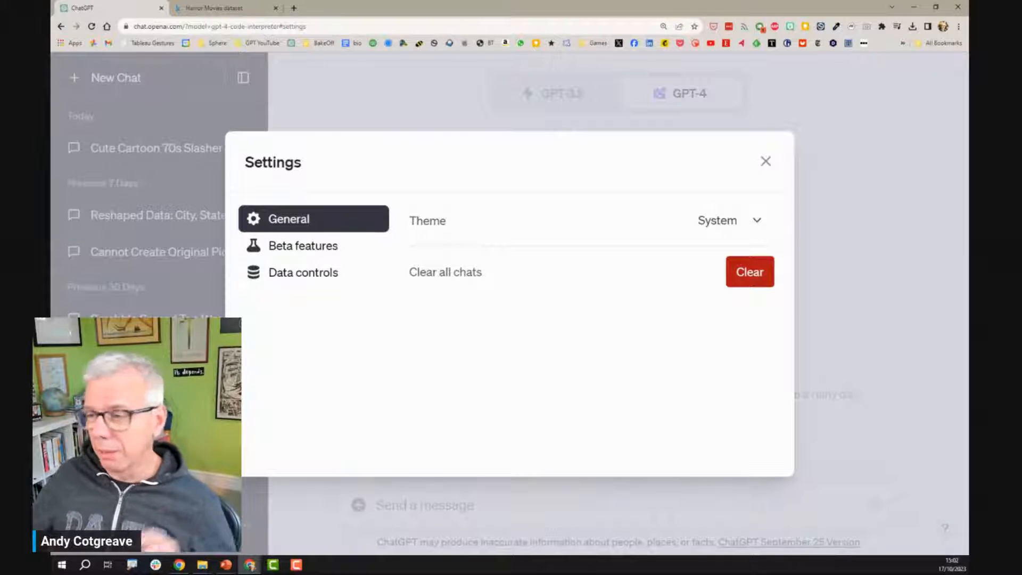
Step: Check the beta features Browse with Bing, Plugins and Advanced data analysis, and close the settings
left_click(336, 255)
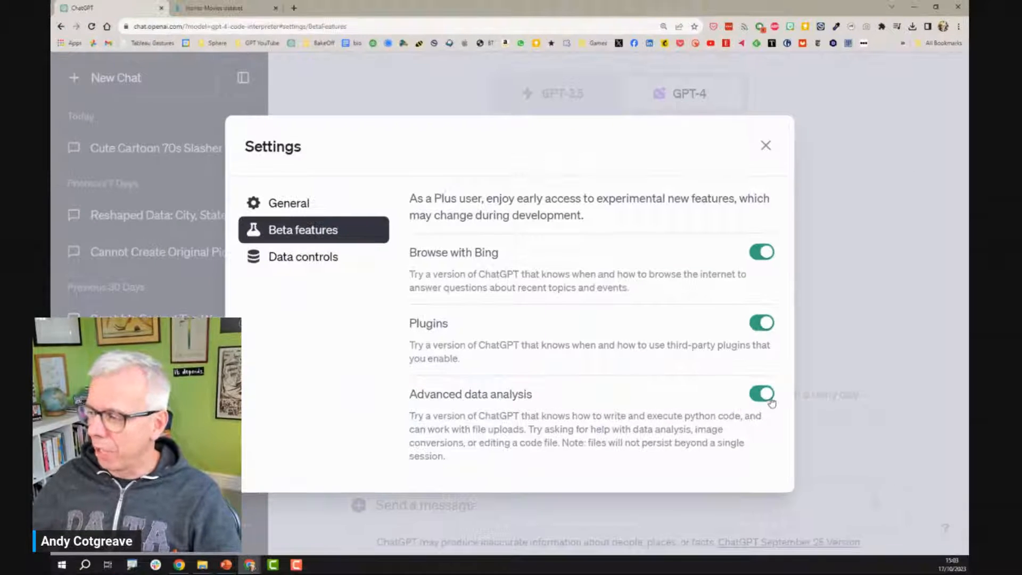
left_click(766, 146)
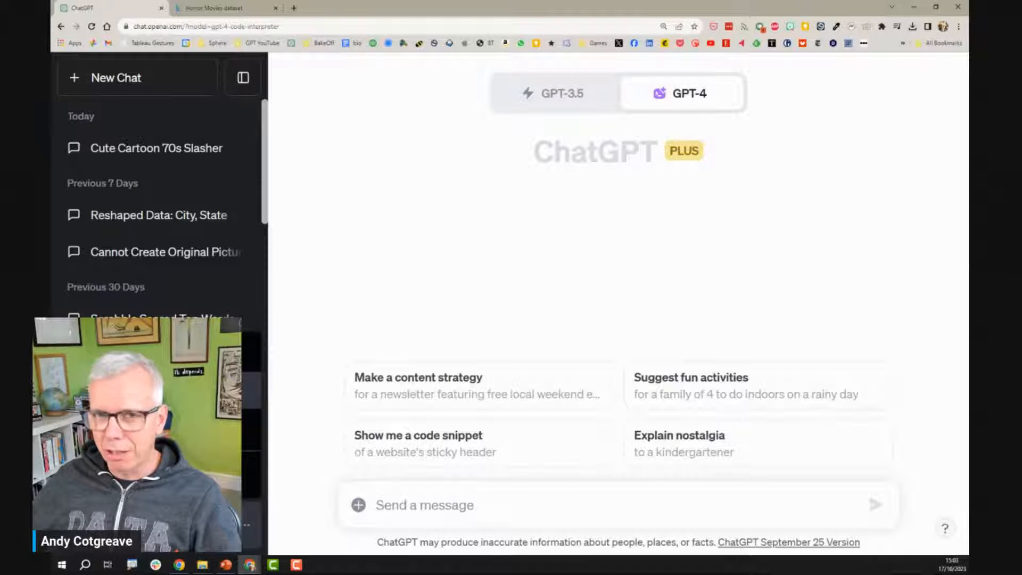
Step: Review both custom instructions texts, the background information and the preferred response style, and leave without saving
left_click(159, 390)
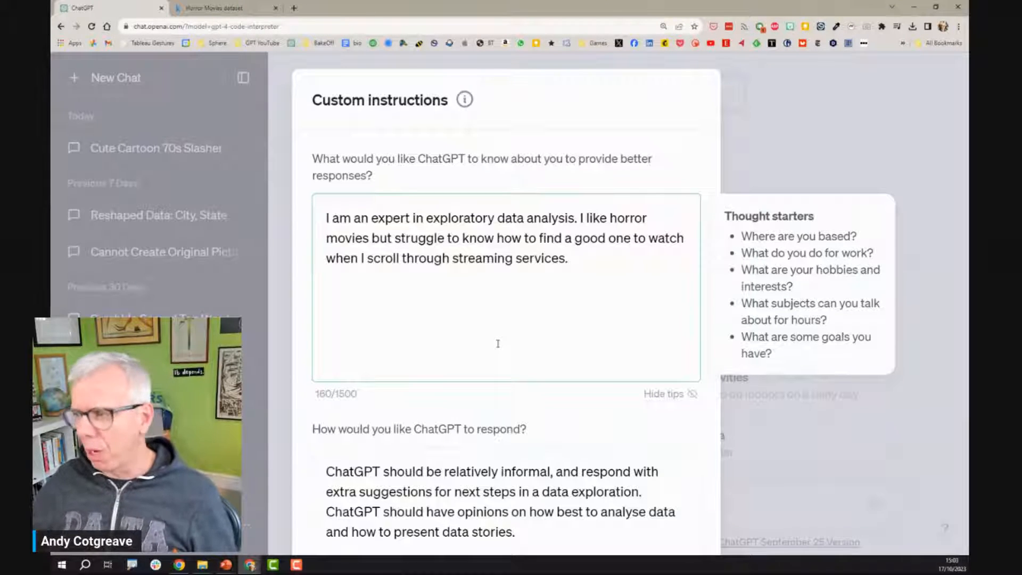
left_click_drag(566, 258, 317, 219)
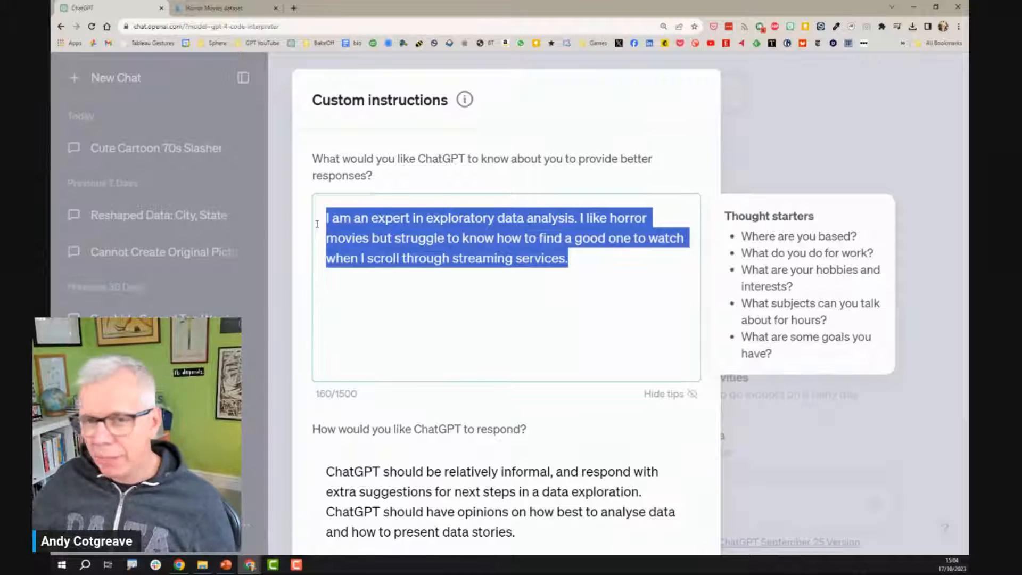
scroll(317, 224, "down", 2)
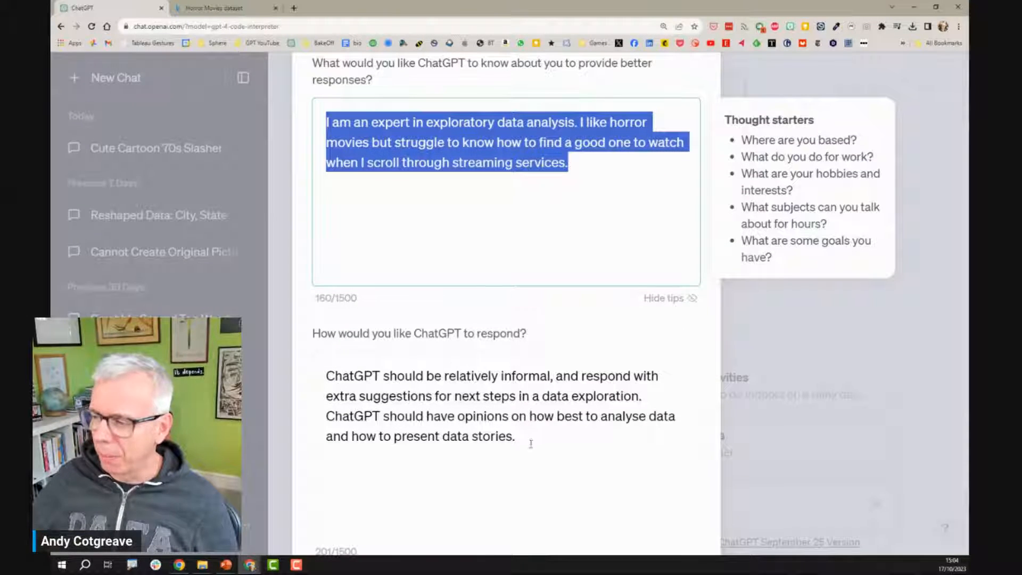
left_click(530, 444)
left_click_drag(530, 444, 331, 376)
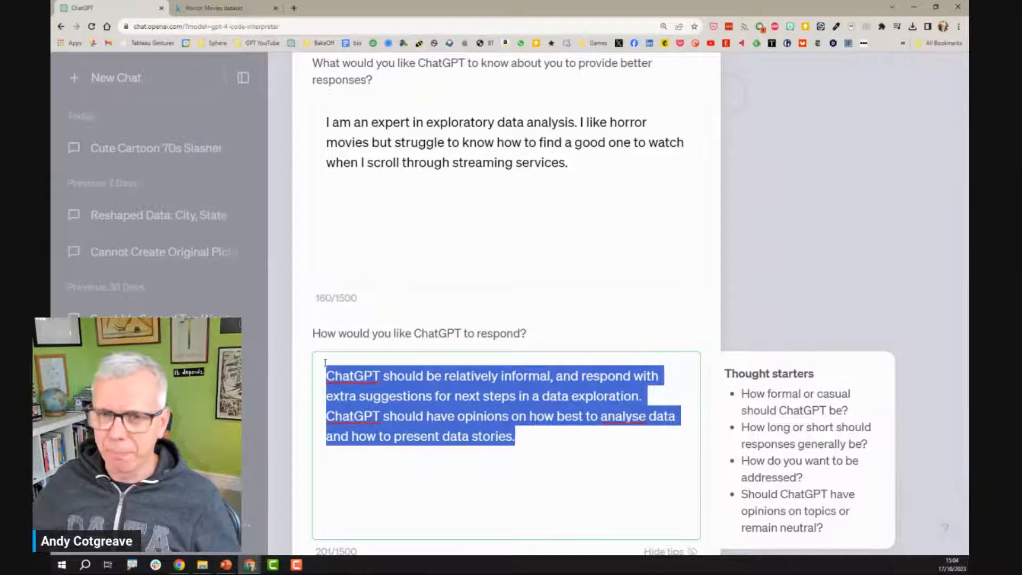
scroll(325, 362, "down", 2)
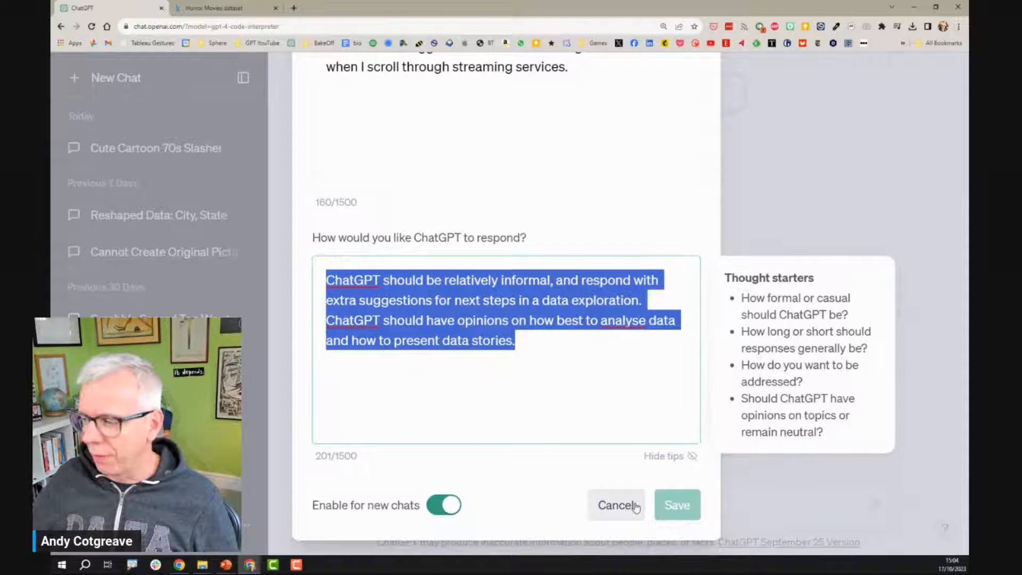
left_click(635, 507)
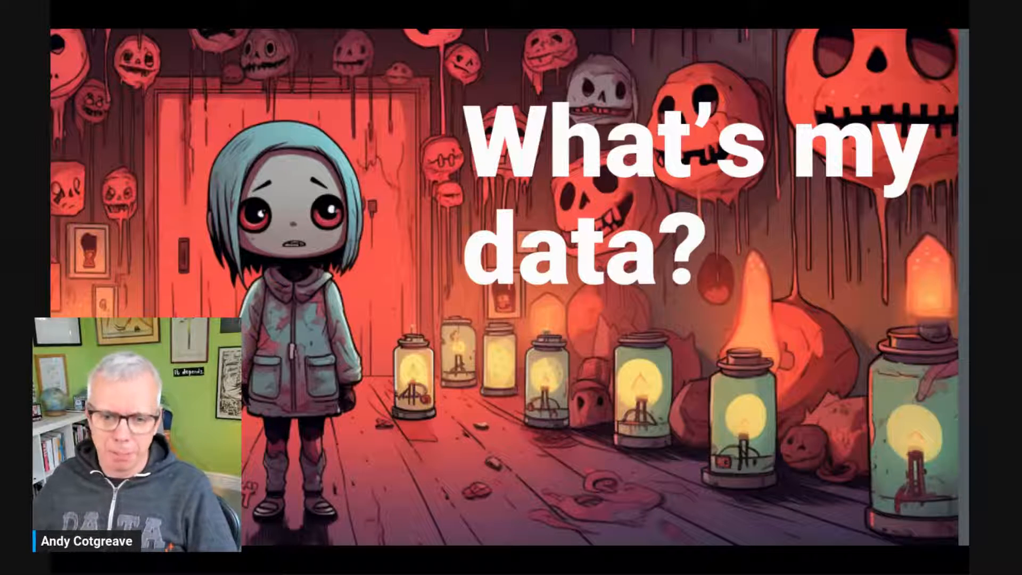
Step: Examine the Horror Movies dataset on Kaggle: the data dictionary and the detail view of horror_movies.csv through to the vote_count column
key("alt+Tab")
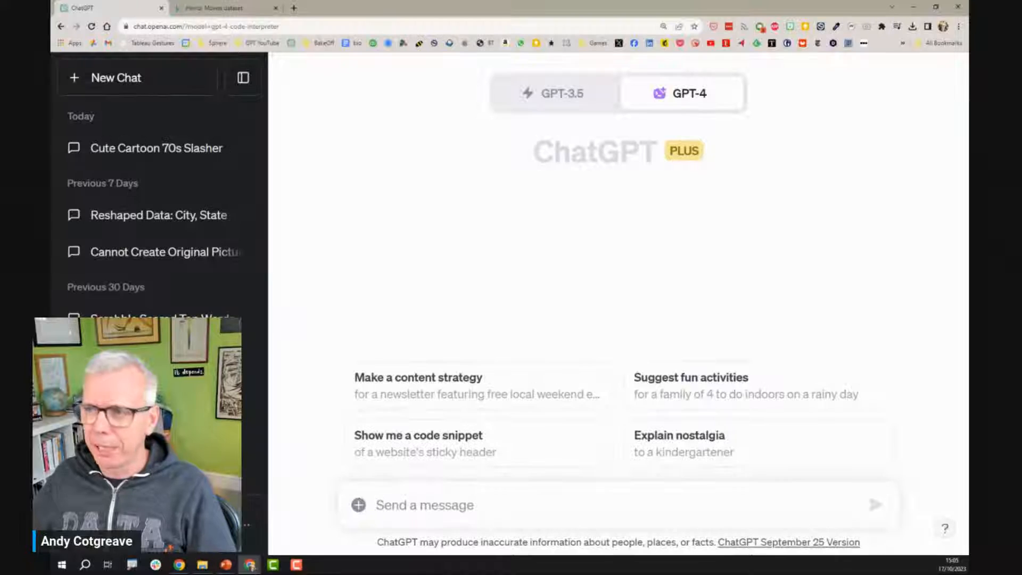
left_click(221, 6)
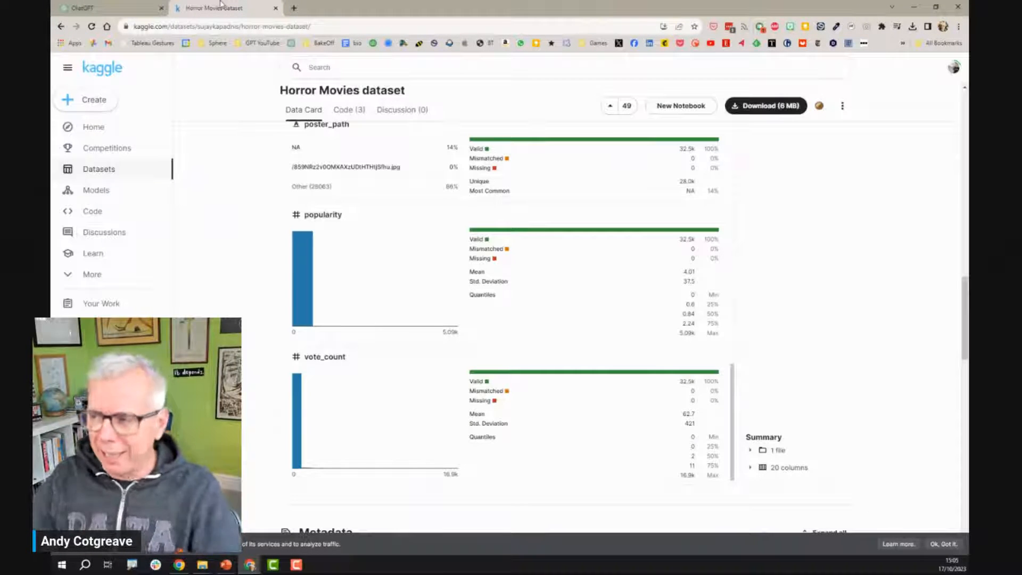
scroll(256, 201, "up", 15)
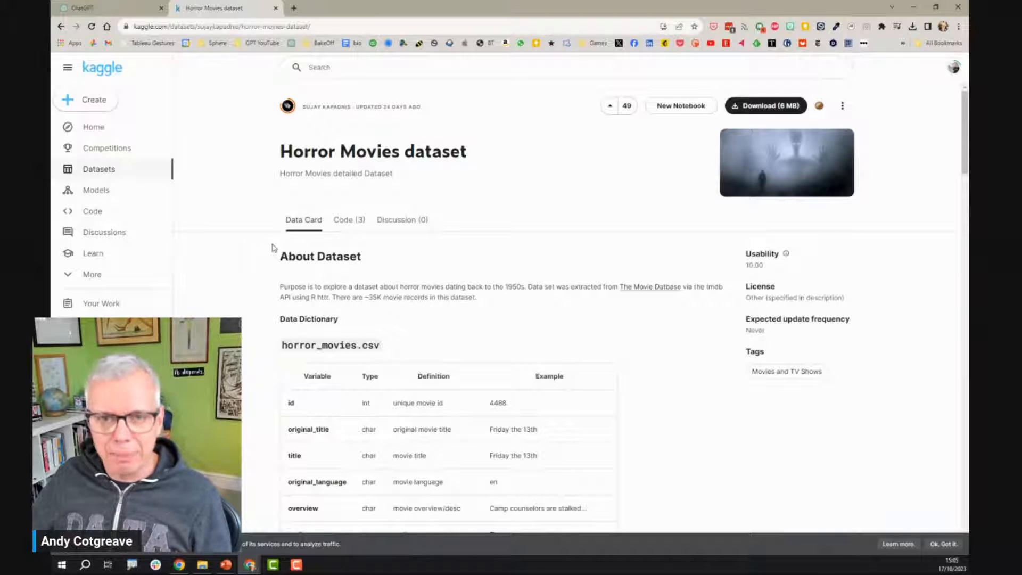
scroll(272, 248, "down", 2)
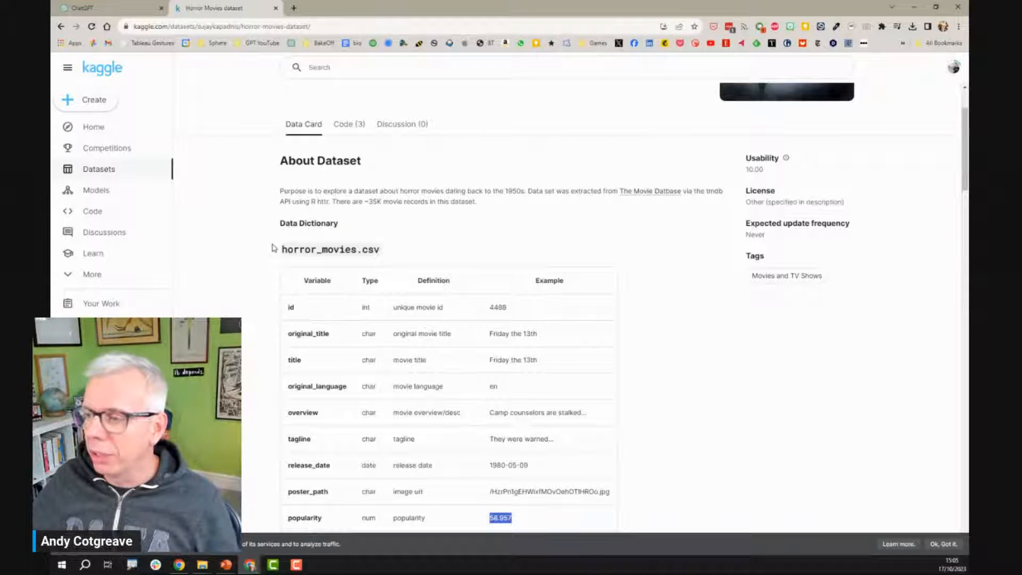
scroll(272, 248, "down", 10)
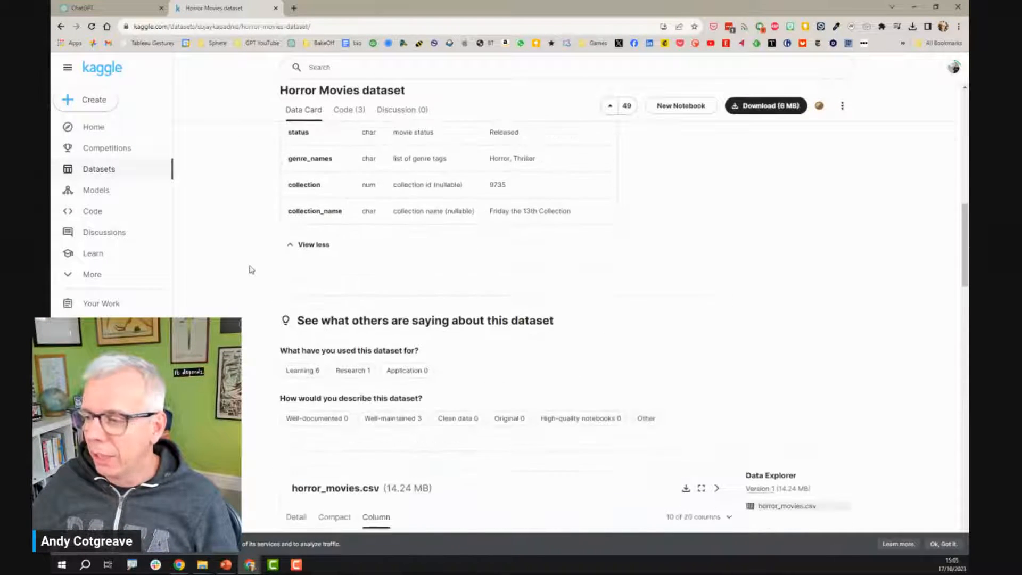
scroll(252, 270, "down", 6)
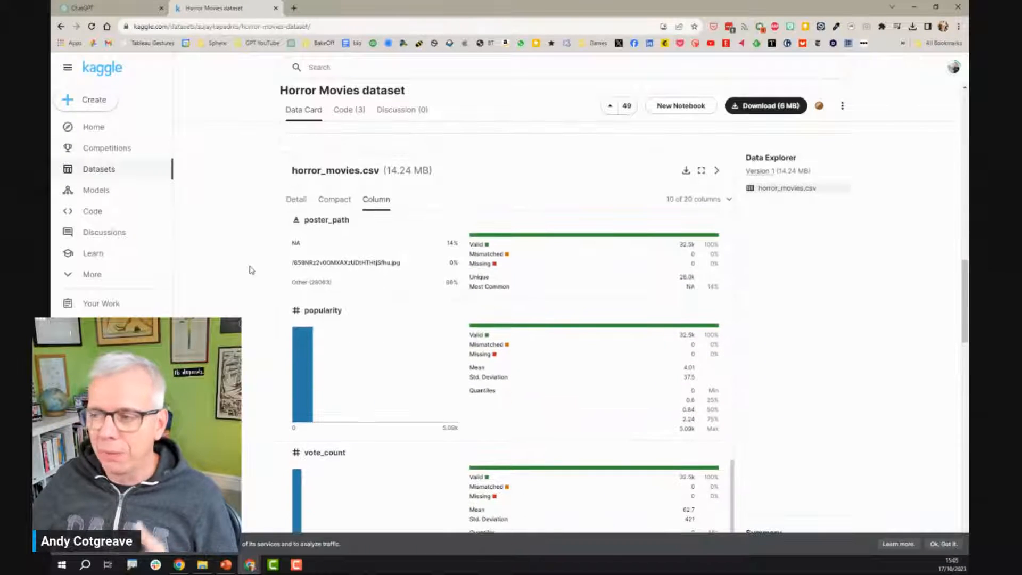
left_click(307, 201)
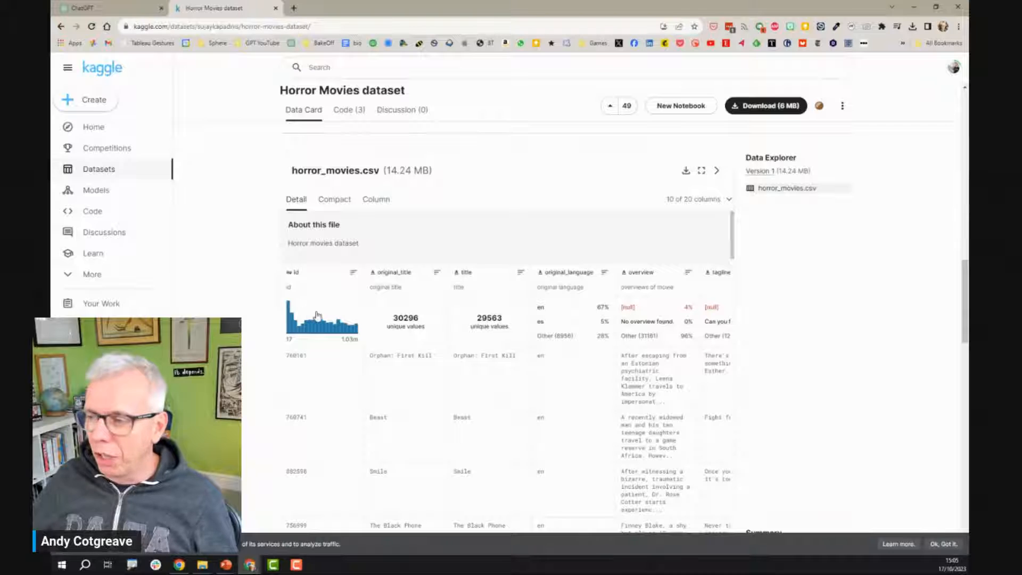
scroll(250, 299, "down", 2)
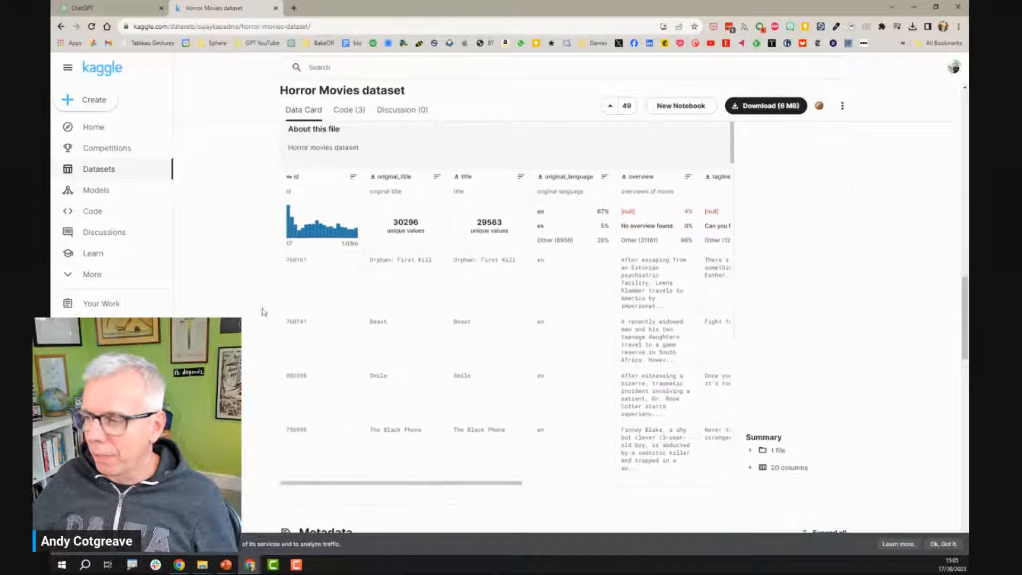
left_click_drag(431, 486, 642, 482)
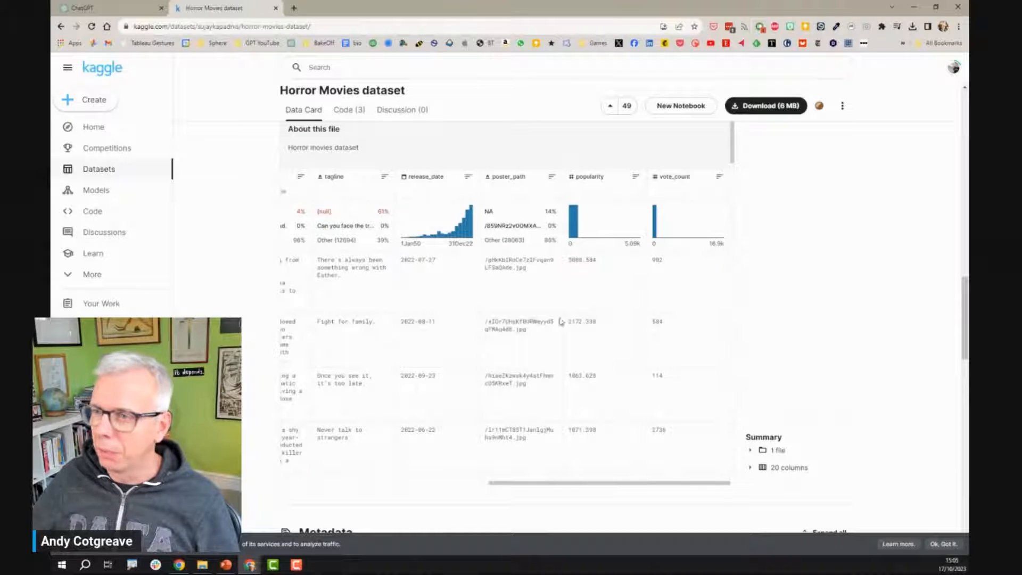
Step: Return to ChatGPT, ending the PowerPoint slide show and clearing its window out of the way
left_click(130, 6)
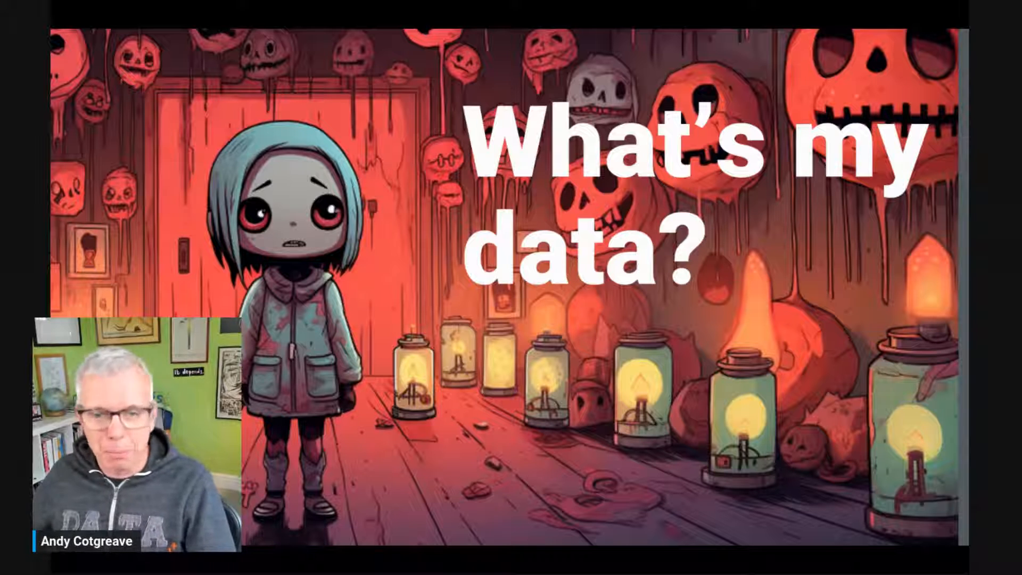
key("Escape")
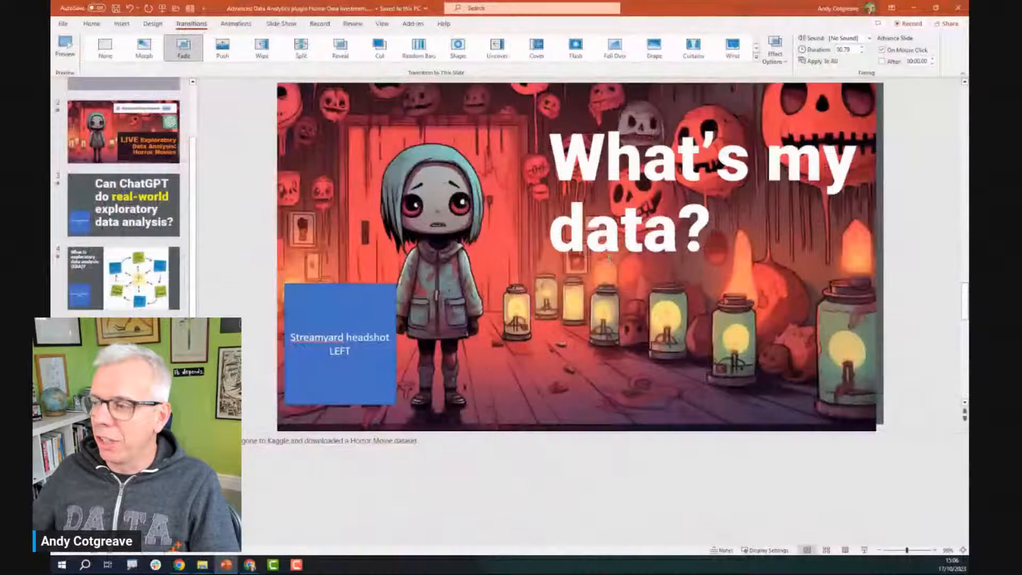
left_click(923, 10)
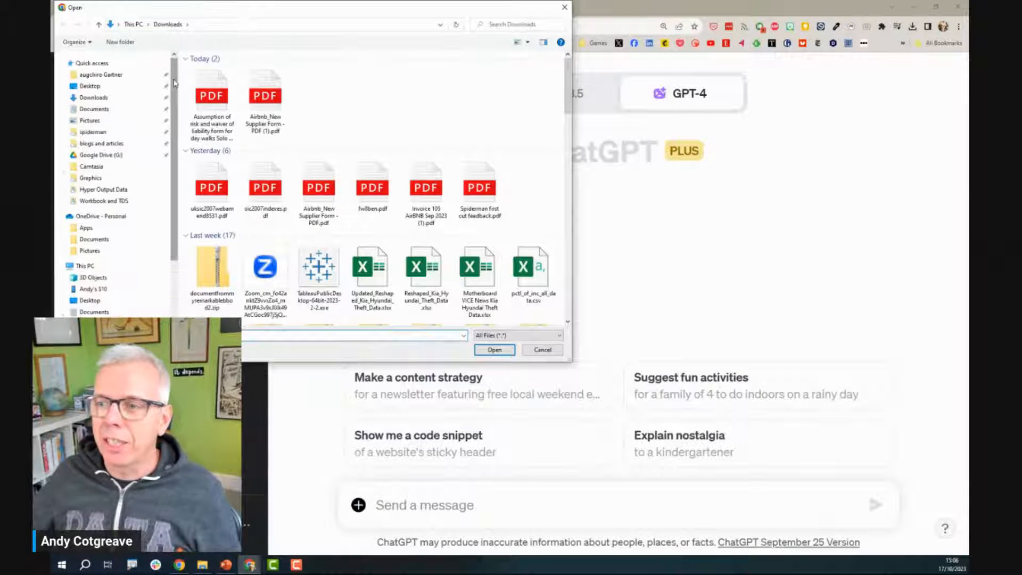
scroll(143, 145, "up", 2)
left_click(143, 144)
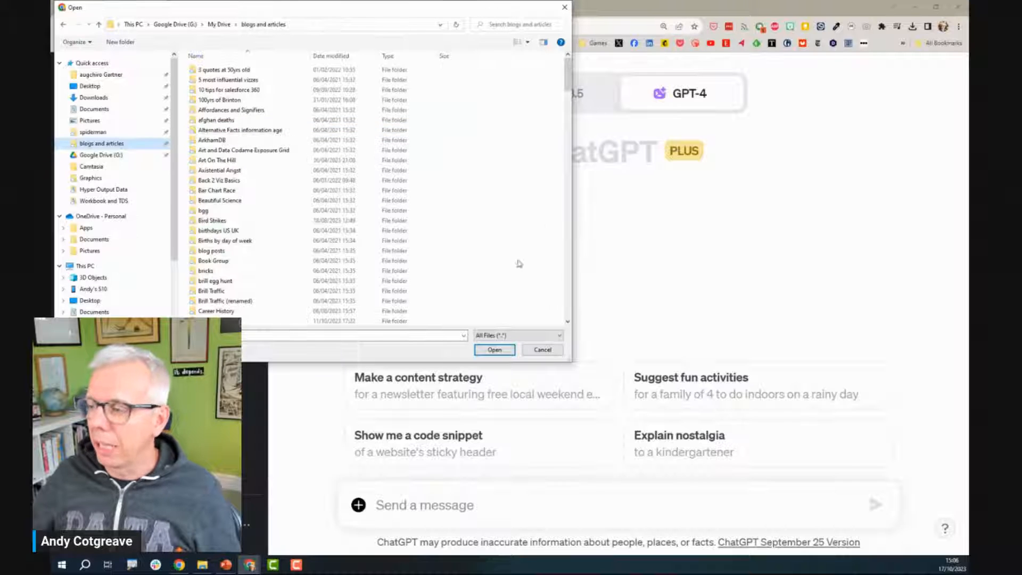
left_click(542, 350)
Step: Download the Horror Movies dataset from Kaggle into the Horror folder, replacing the existing archive.zip
left_click(223, 8)
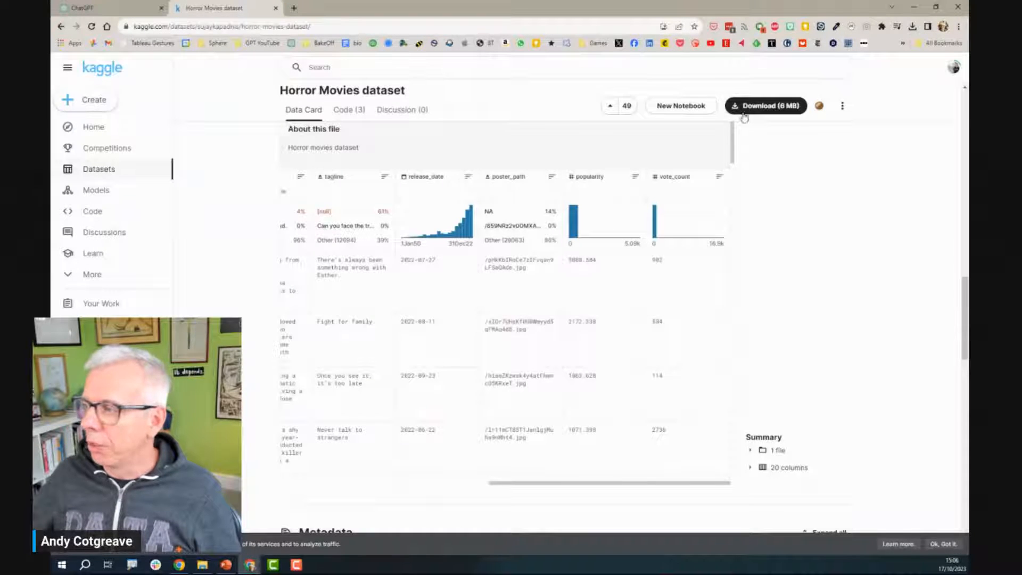
left_click(770, 106)
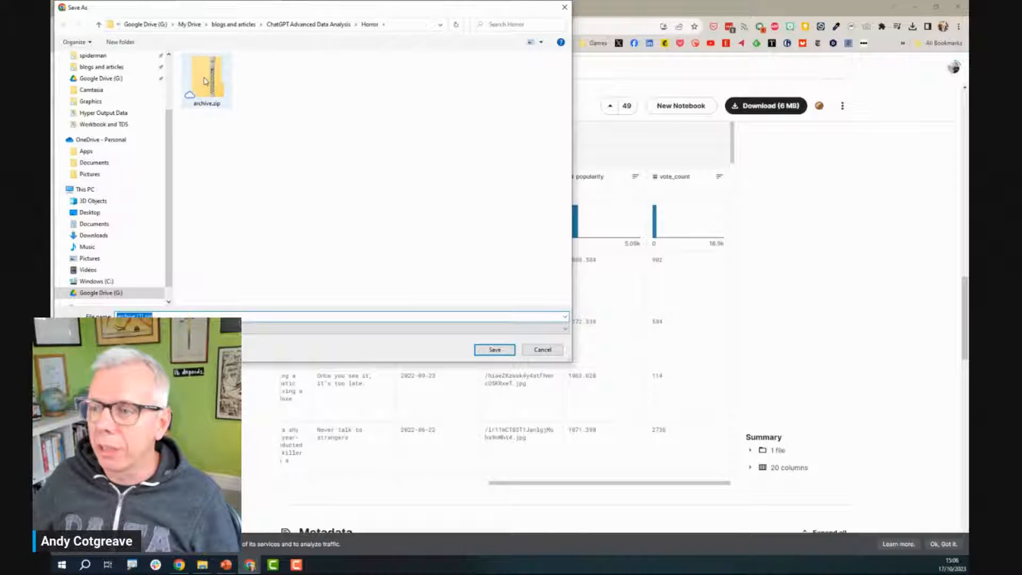
double_click(206, 81)
left_click(538, 285)
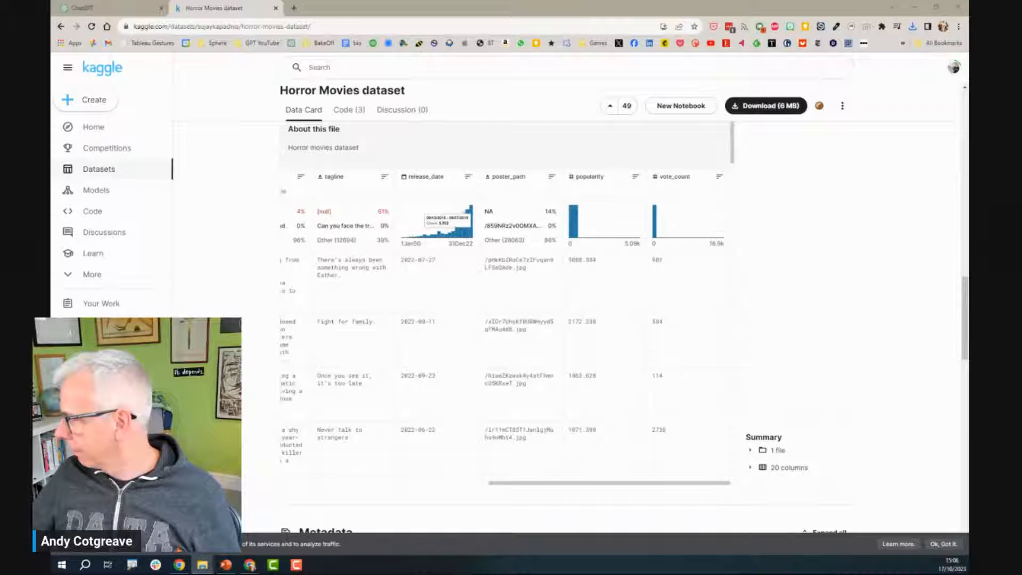
Step: Copy the path of the Horror folder in a maximized File Explorer window
left_click_drag(969, 6, 436, 42)
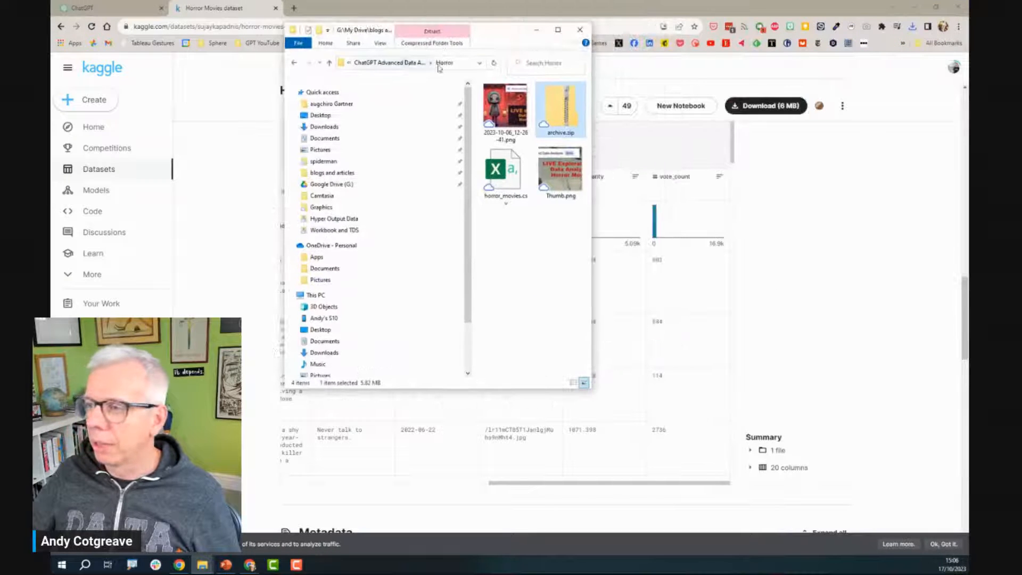
left_click(558, 29)
left_click(447, 34)
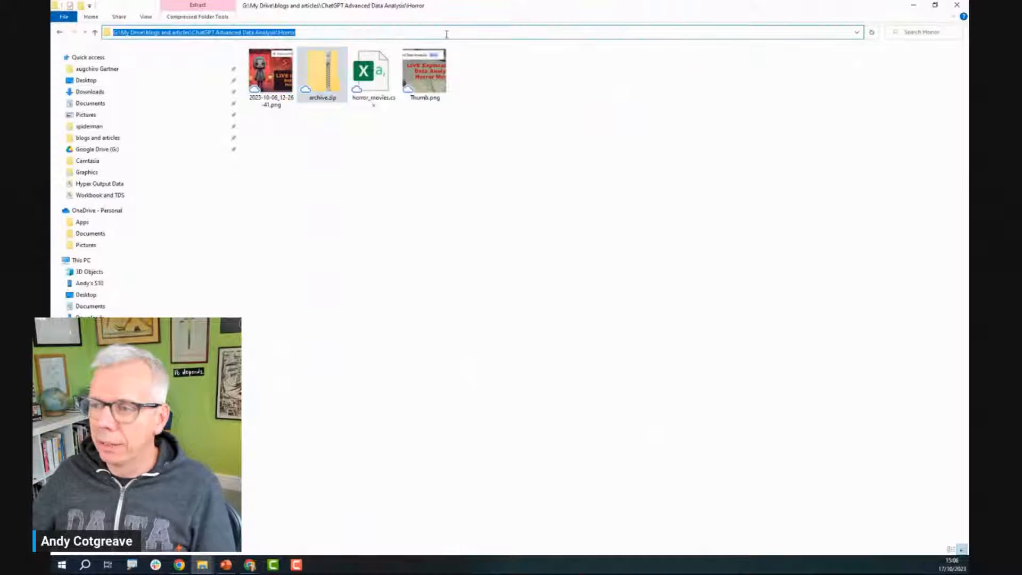
key("alt+Tab")
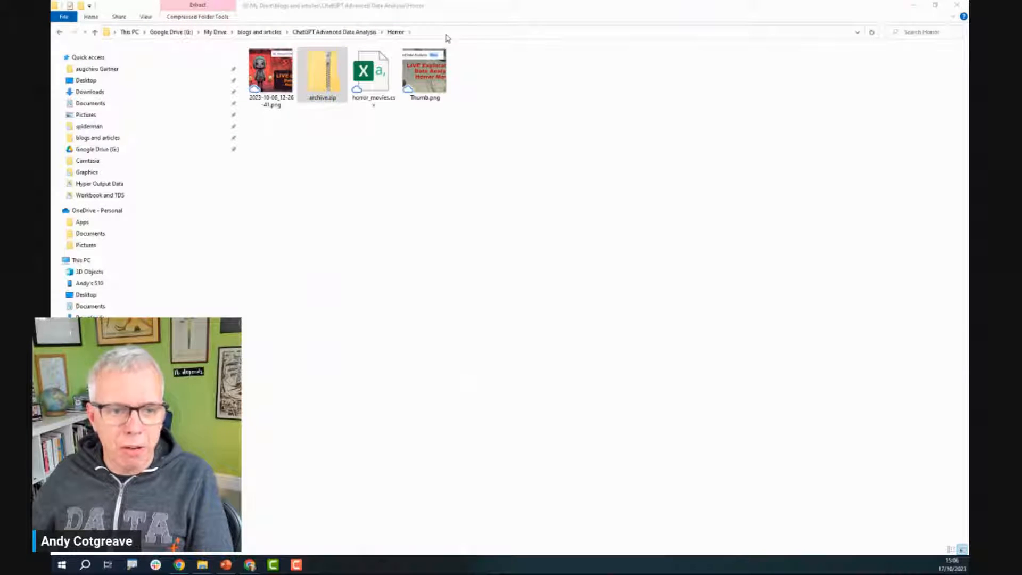
Step: Switch to ChatGPT and attach horror_movies.csv from the Horror folder to the message, using the copied folder path
key("alt+Tab")
left_click(160, 9)
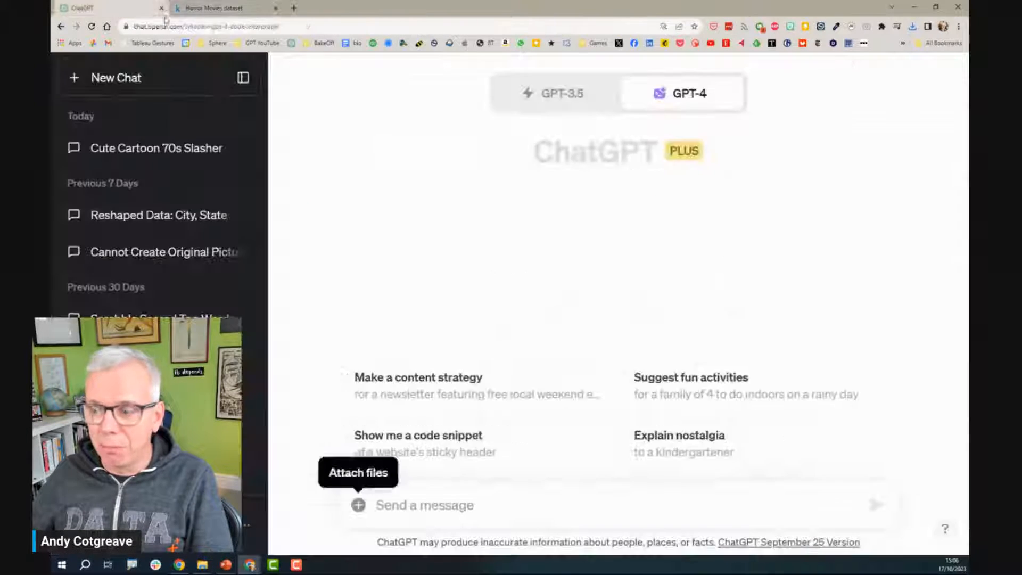
left_click(358, 505)
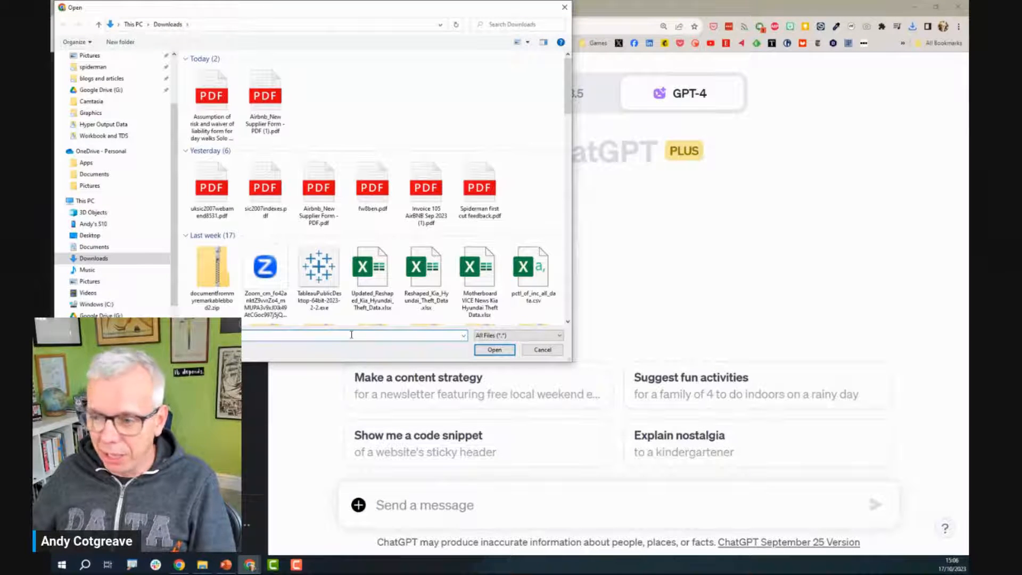
key("ctrl+v")
key("Return")
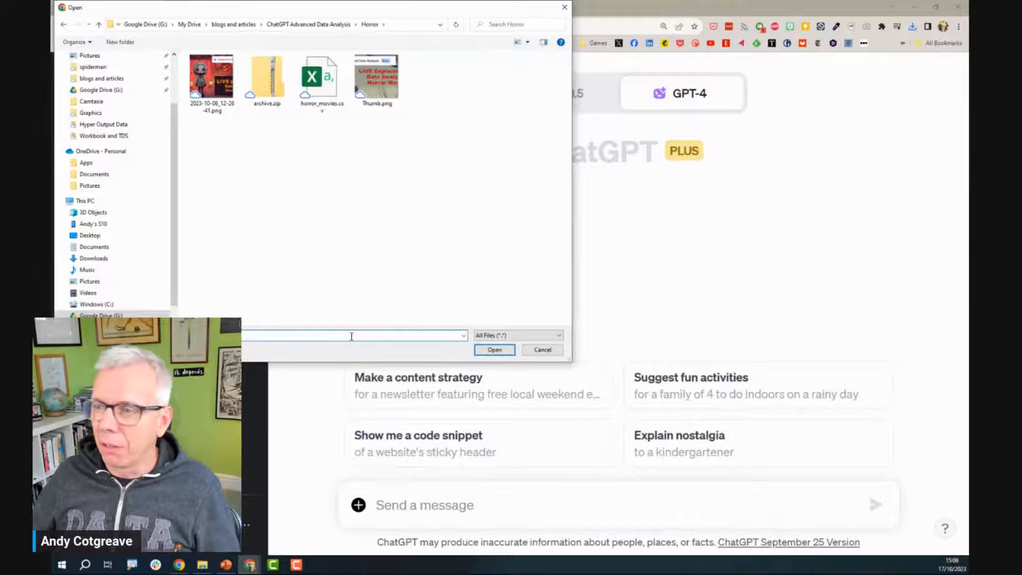
double_click(321, 100)
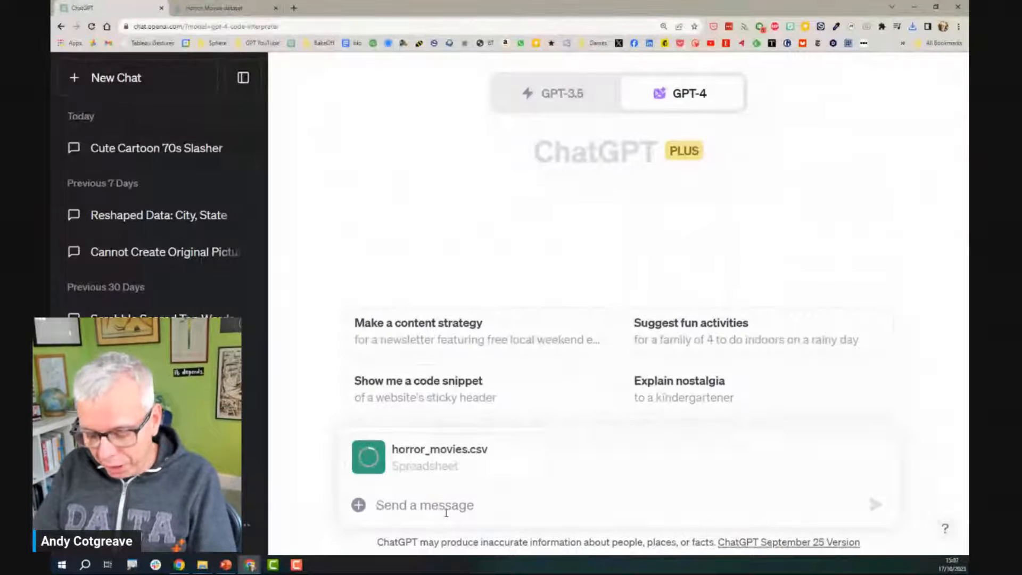
Step: Ask "Can you give me a profile of the data?" and expand the code behind the reply
type("Can you give ")
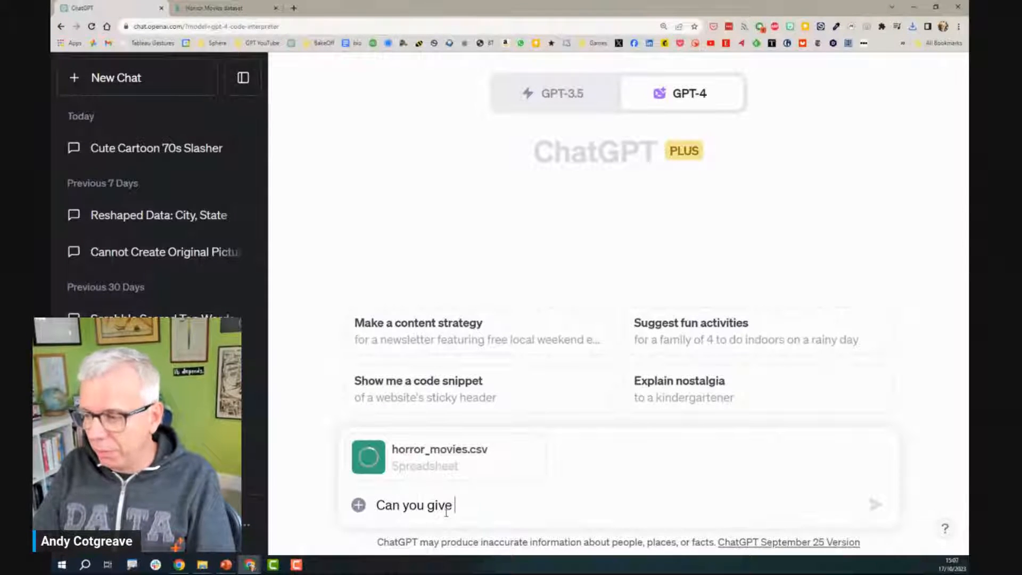
type("me a profile of the data?")
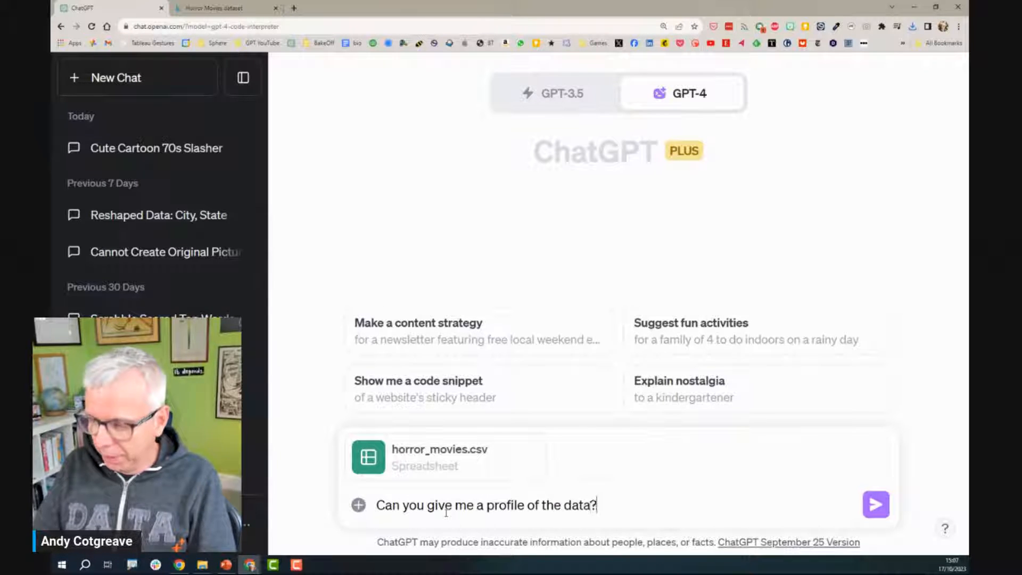
key("Return")
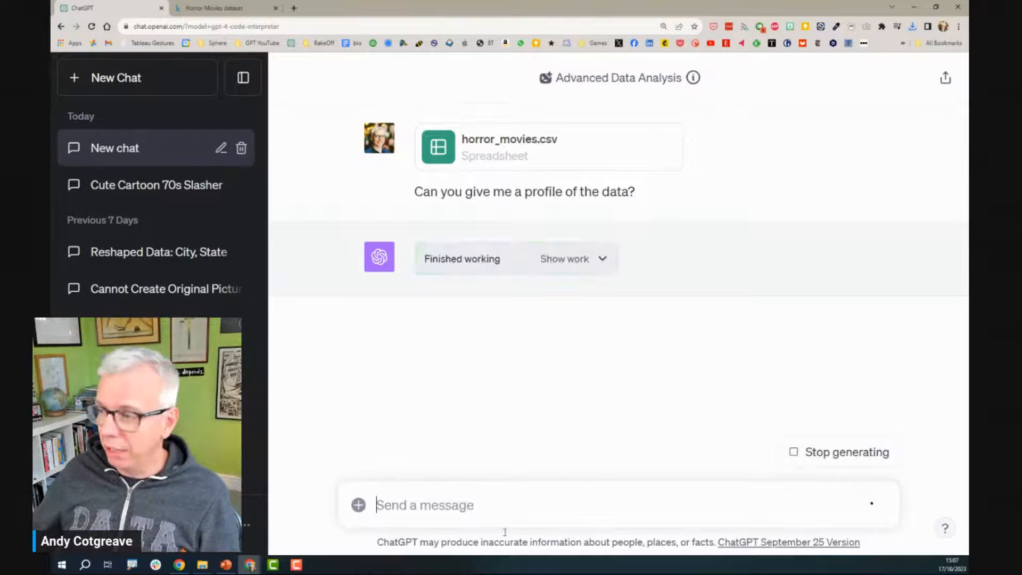
left_click(603, 259)
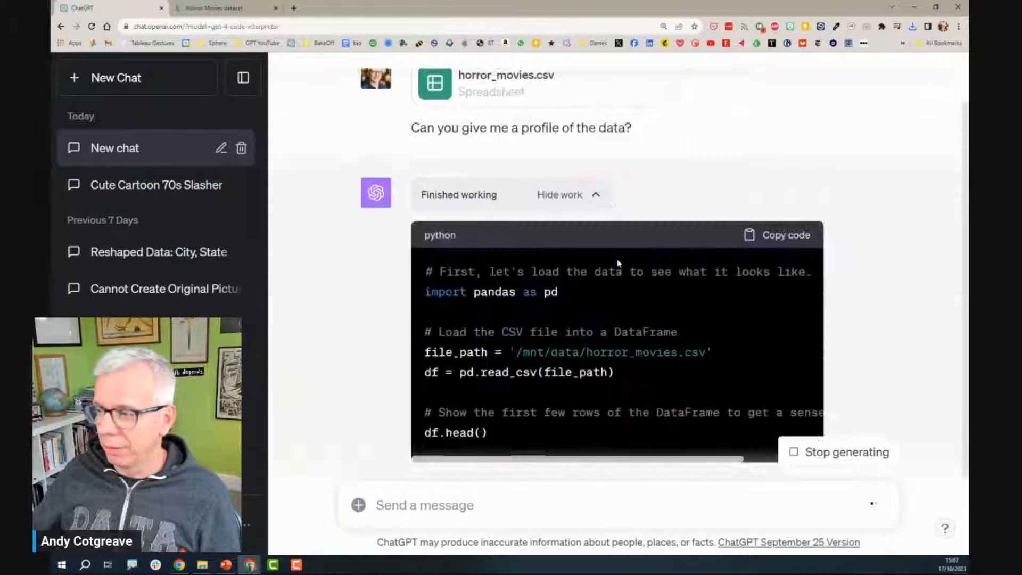
Step: Collapse the code behind the reply and look over the Data Profile section's column list
scroll(869, 245, "up", 8)
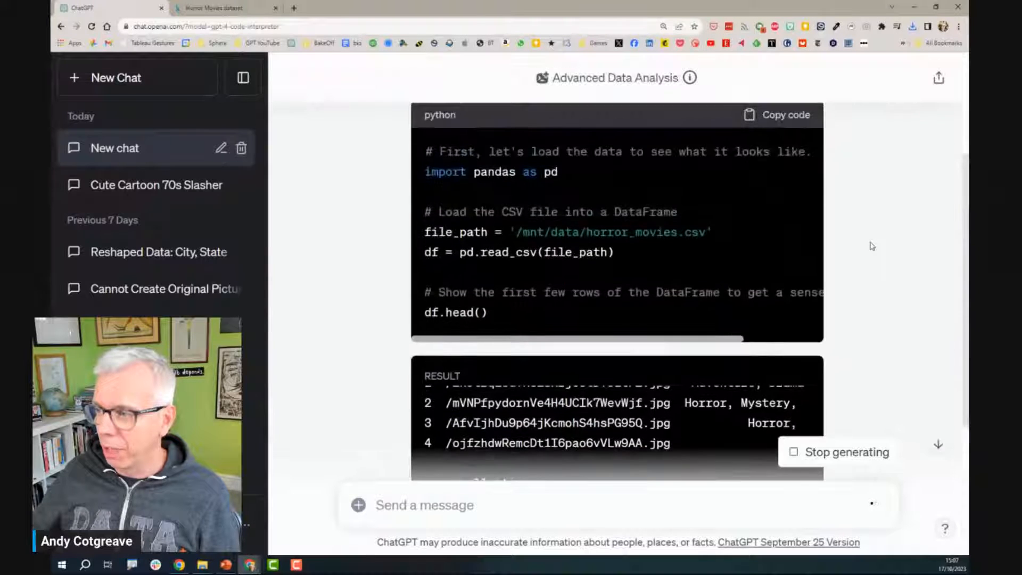
left_click(597, 259)
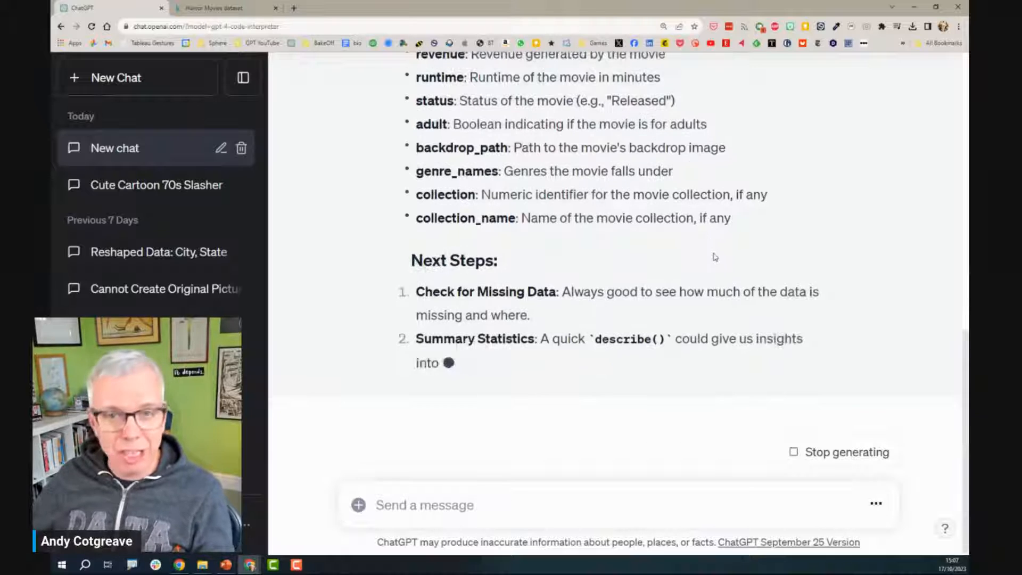
scroll(769, 300, "up", 2)
scroll(769, 299, "up", 4)
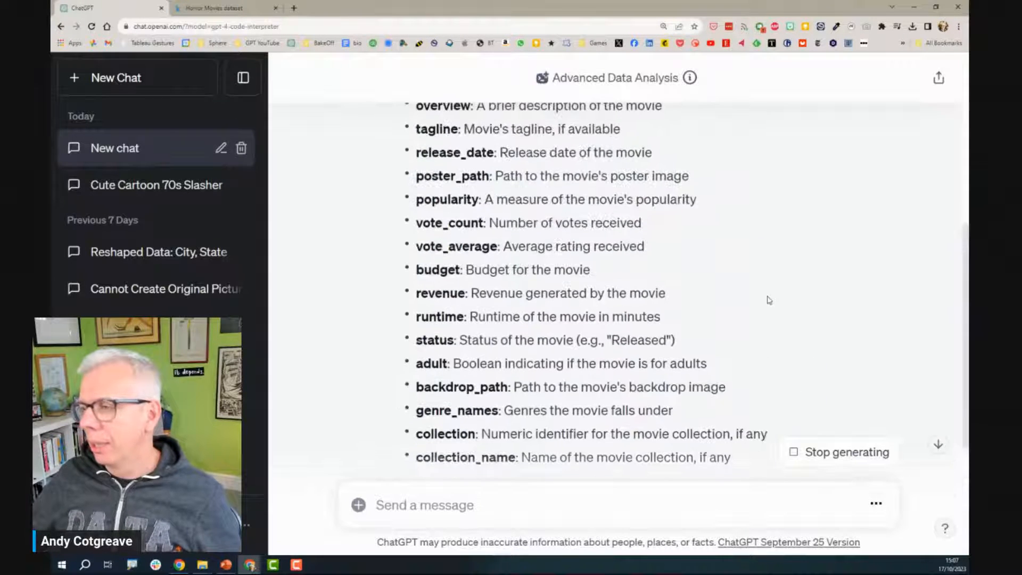
scroll(769, 299, "down", 5)
scroll(740, 210, "down", 1, "ctrl")
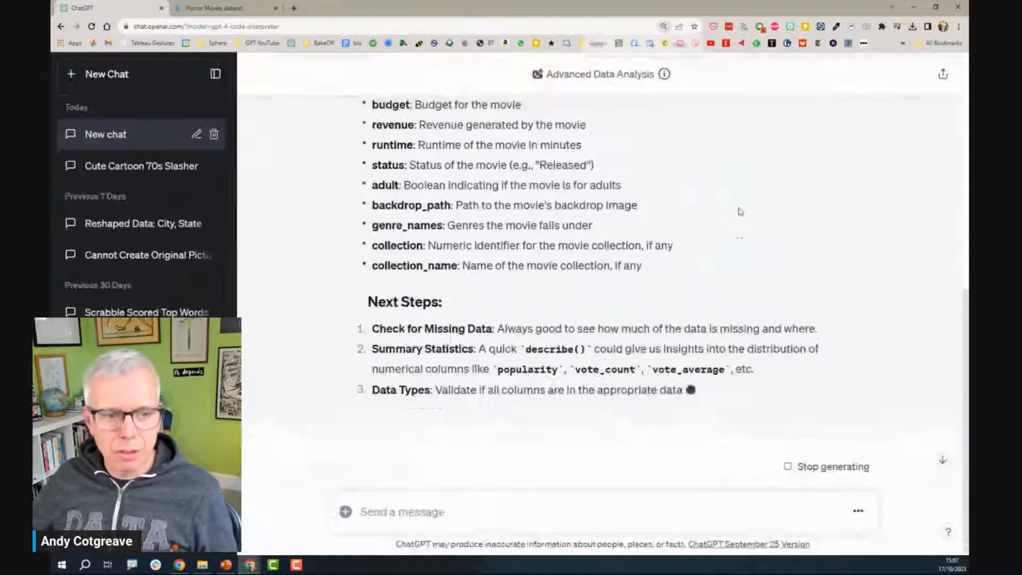
scroll(699, 226, "up", 1, "ctrl")
scroll(700, 230, "up", 5)
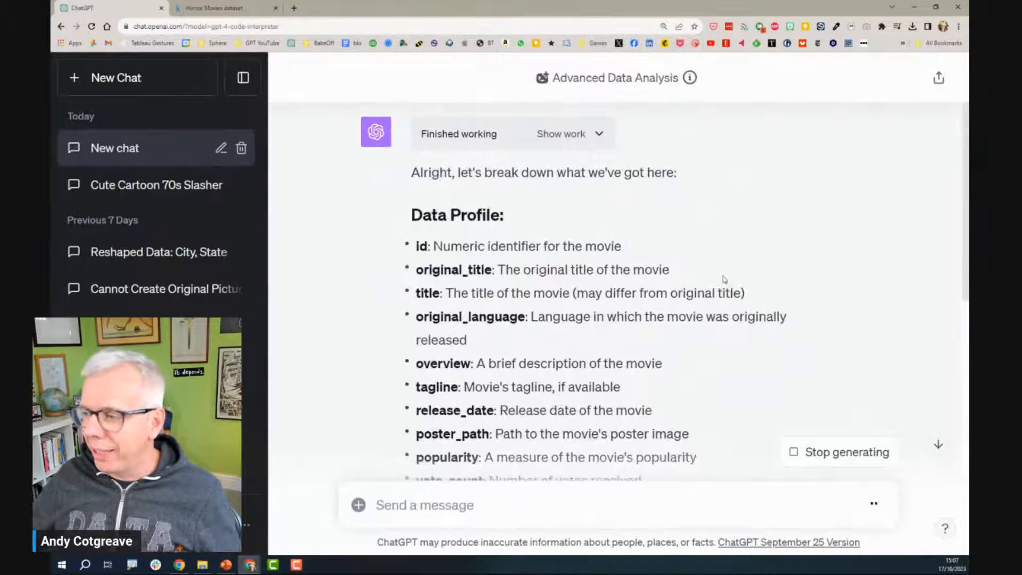
Step: Read the Data Profile field descriptions, highlighting title through tagline and release_date through vote_average, and review the suggested Next Steps
left_click_drag(516, 269, 776, 382)
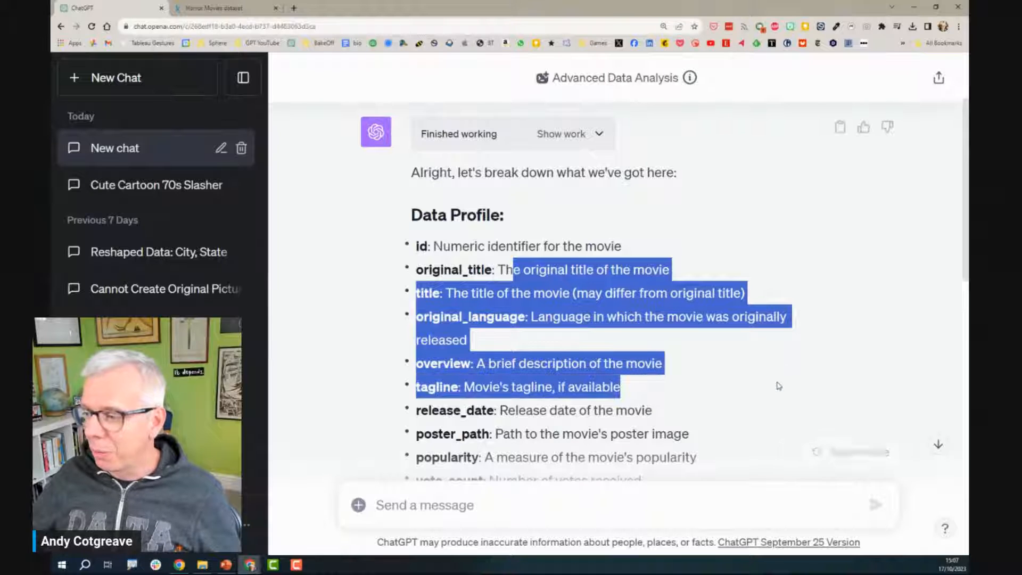
scroll(716, 367, "down", 1)
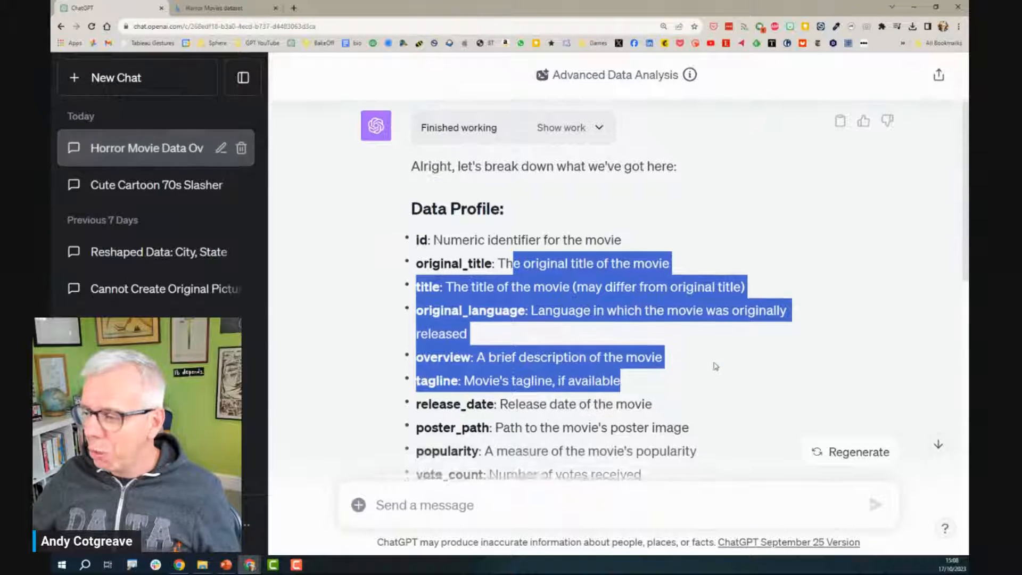
scroll(715, 362, "down", 1)
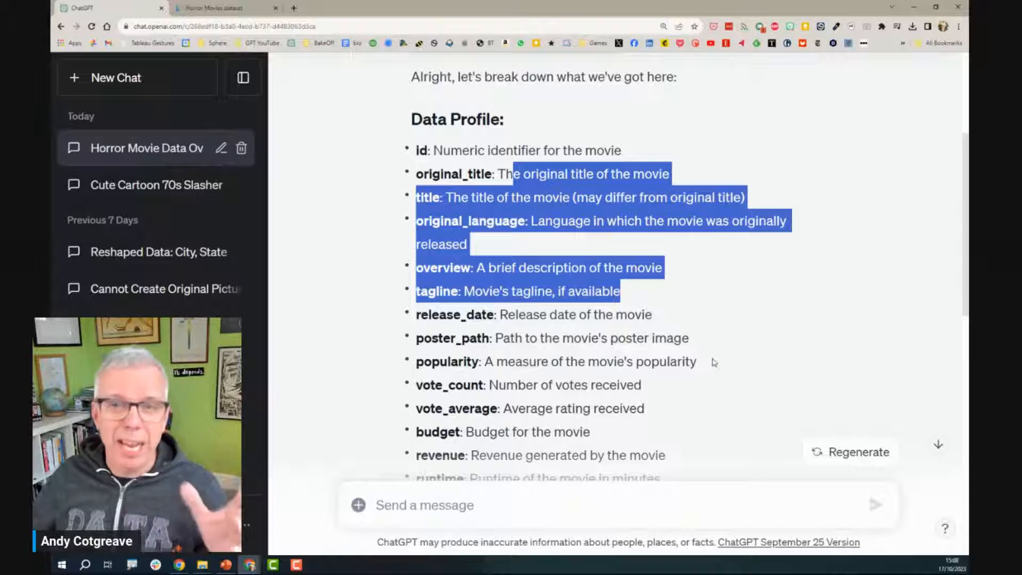
scroll(714, 363, "down", 2)
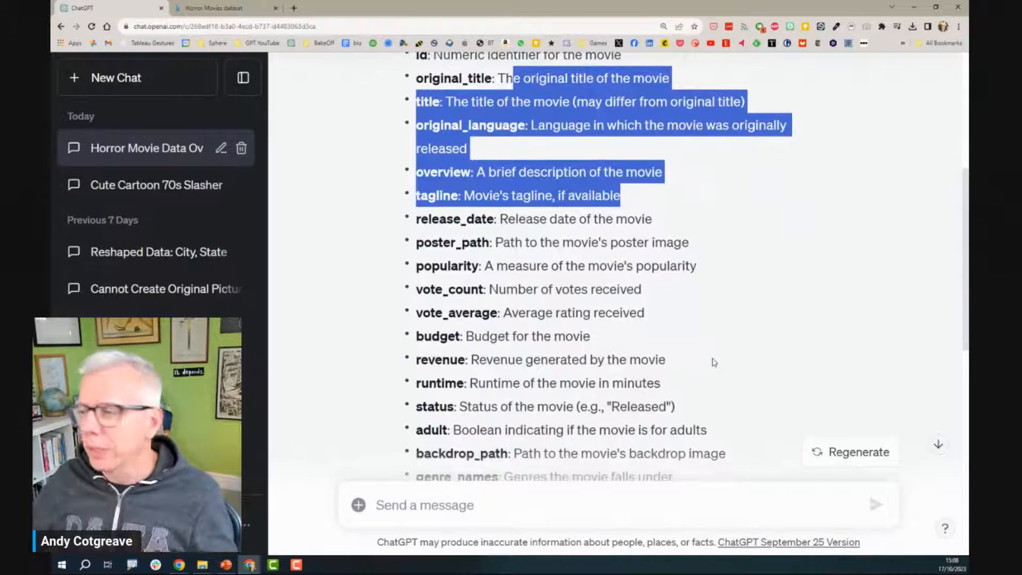
left_click_drag(499, 219, 703, 323)
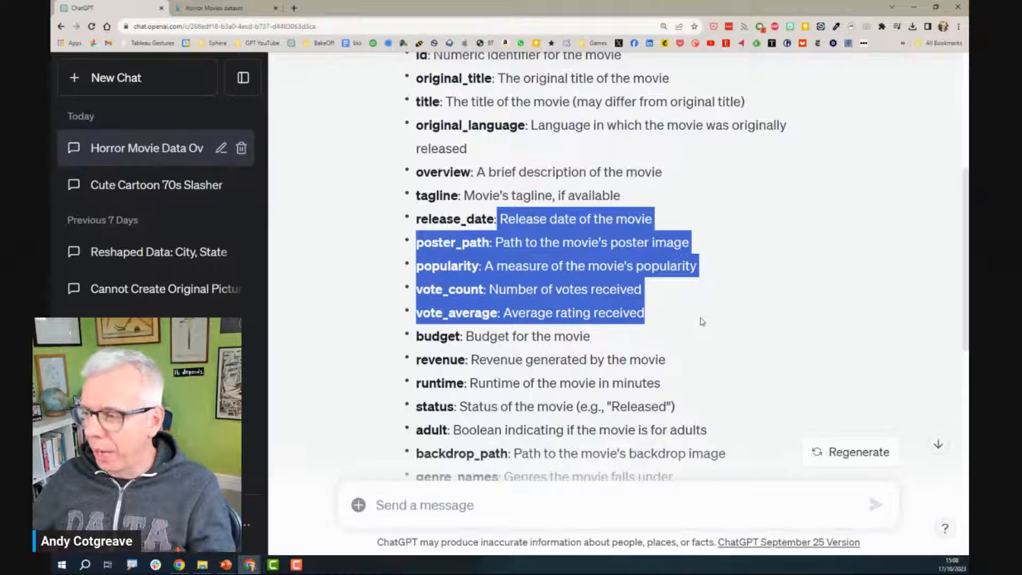
scroll(701, 322, "down", 3)
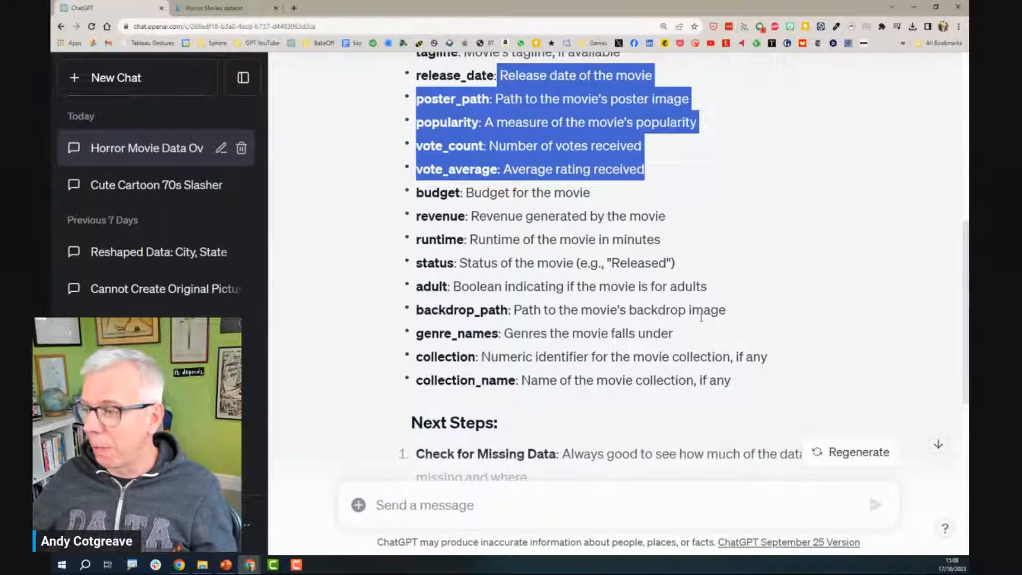
scroll(701, 320, "down", 1)
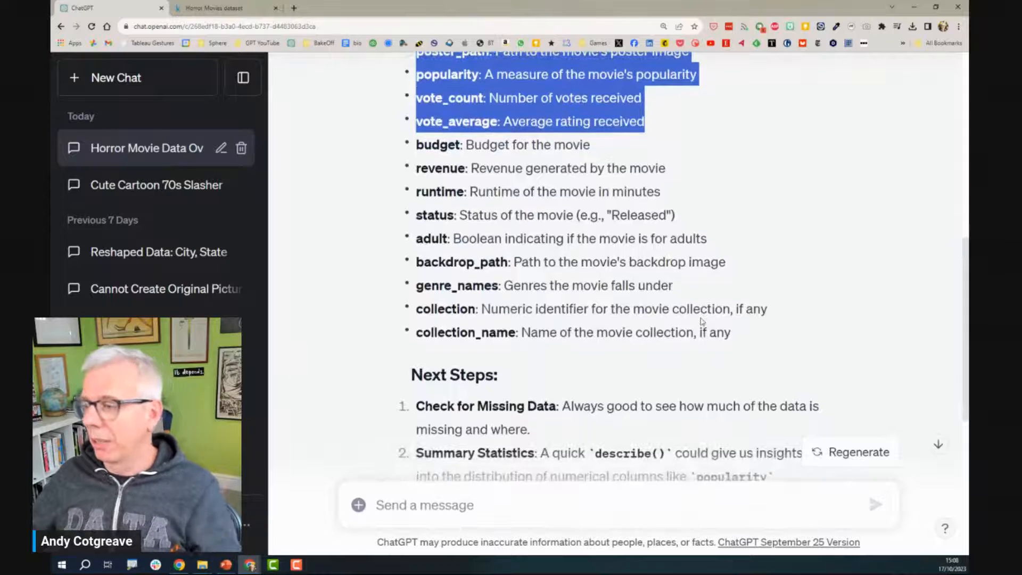
scroll(701, 322, "down", 4)
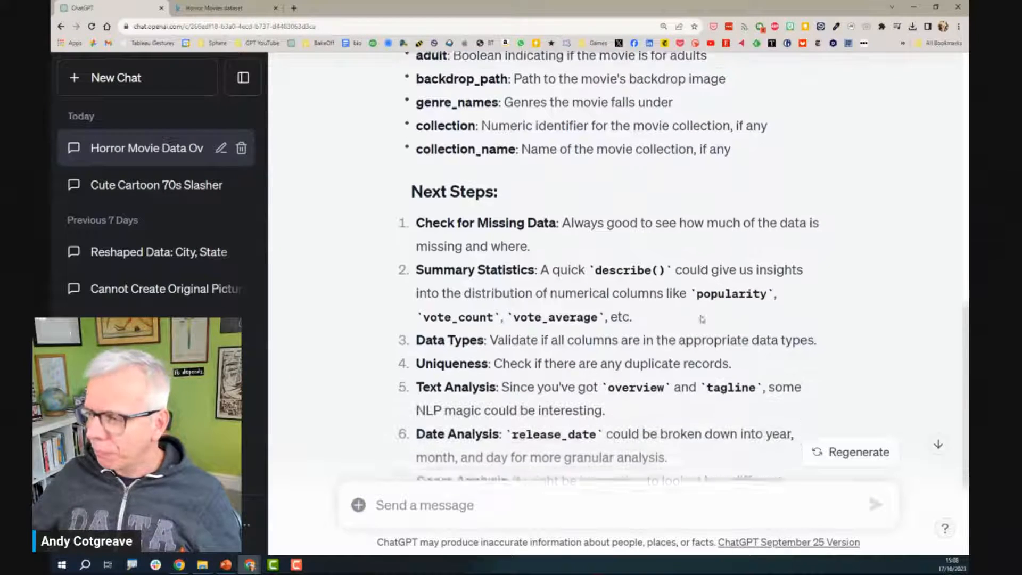
scroll(575, 252, "down", 2)
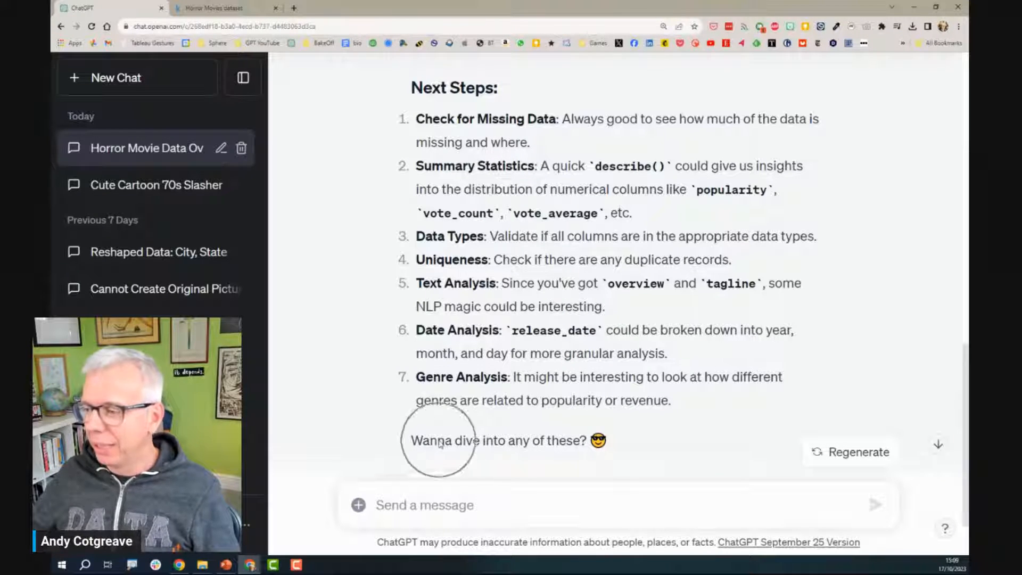
Step: Ask "Give me a summary set of insights I could explore"
left_click(413, 502)
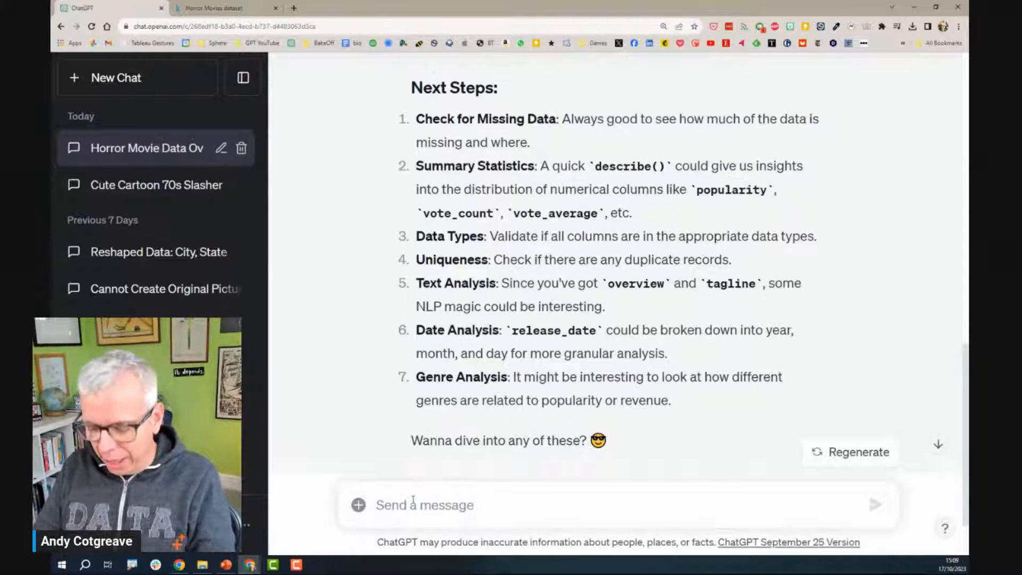
type("Give m")
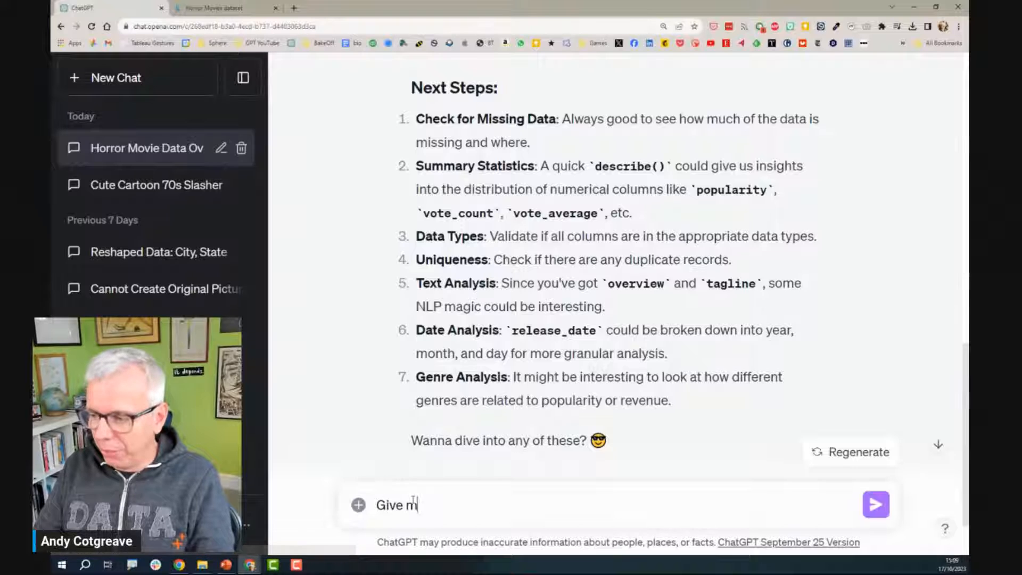
type("e a summary set")
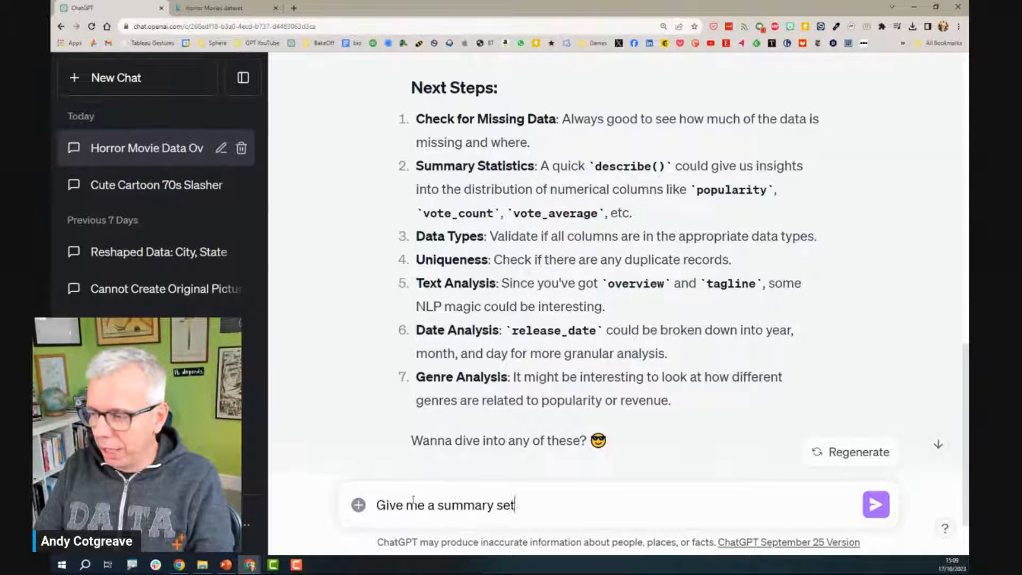
type(" of insights I cou")
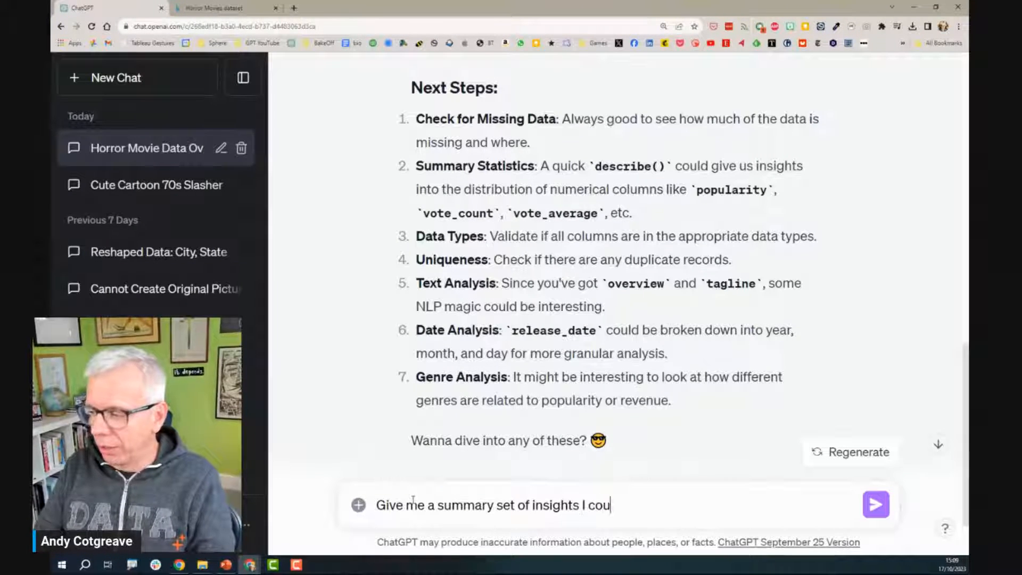
type("ld explore")
key("Return")
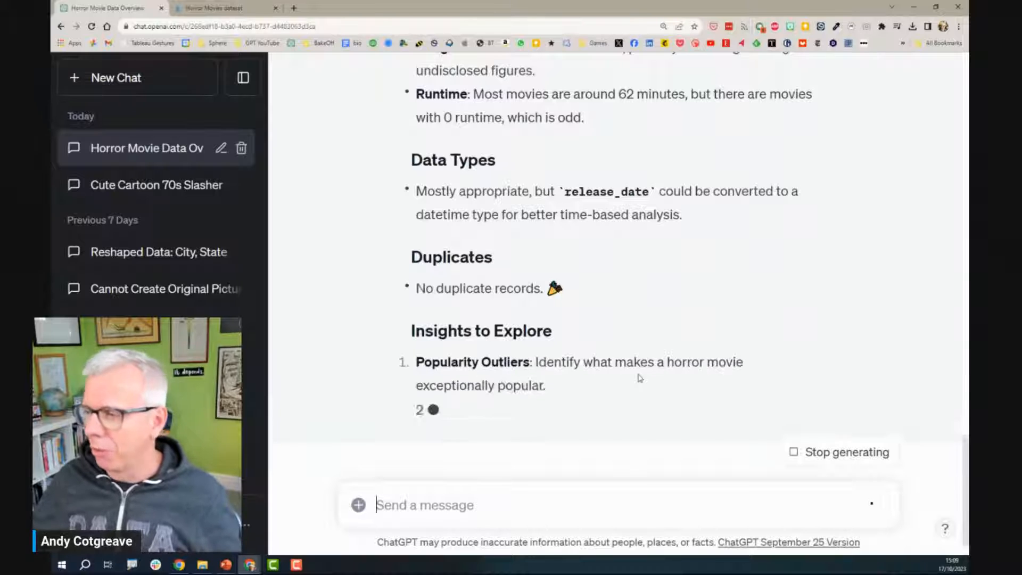
Step: Examine the Missing Data section of the new reply, highlighting the tagline field's missing values
scroll(759, 354, "up", 5)
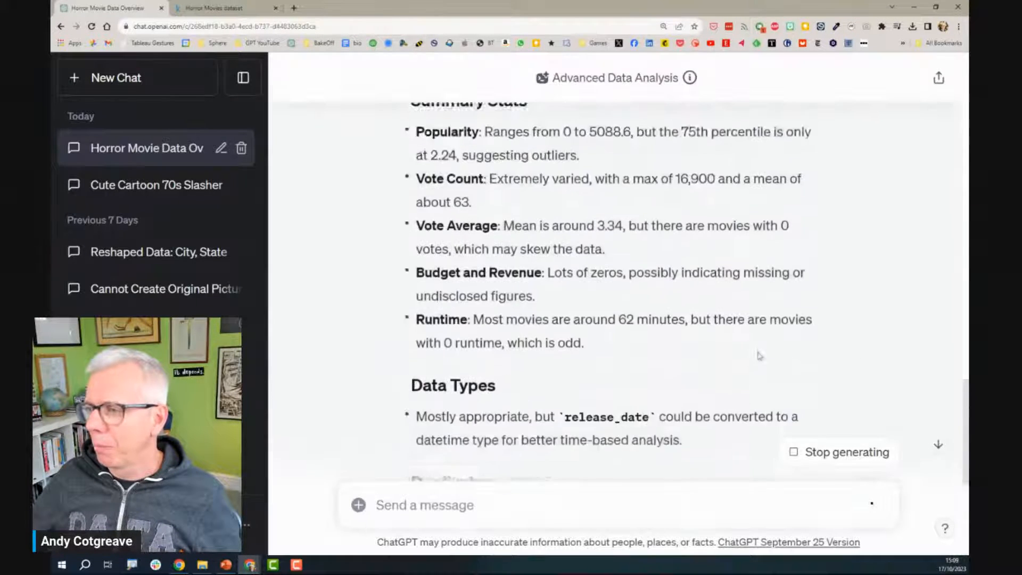
scroll(759, 356, "up", 4)
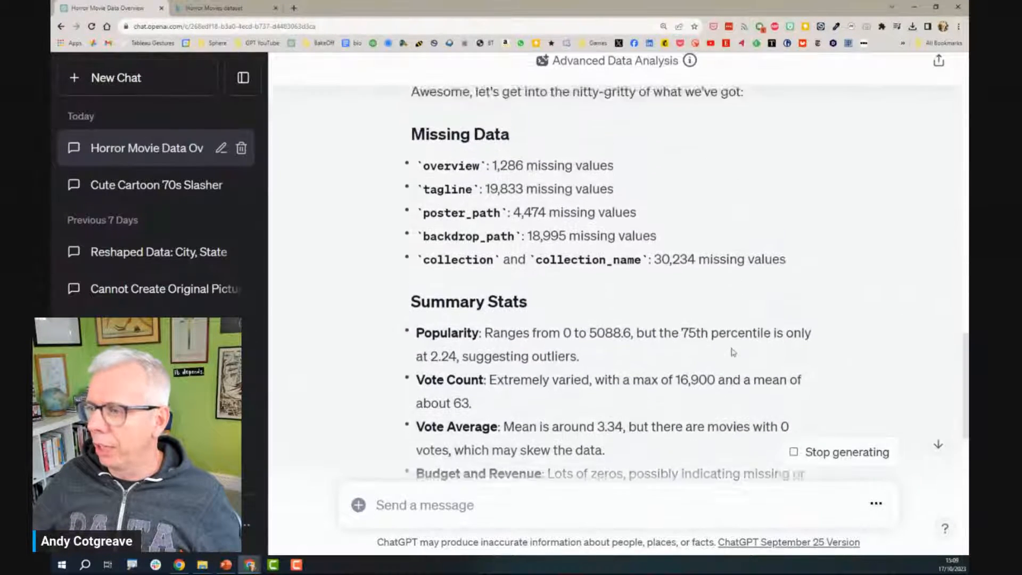
scroll(733, 352, "up", 1)
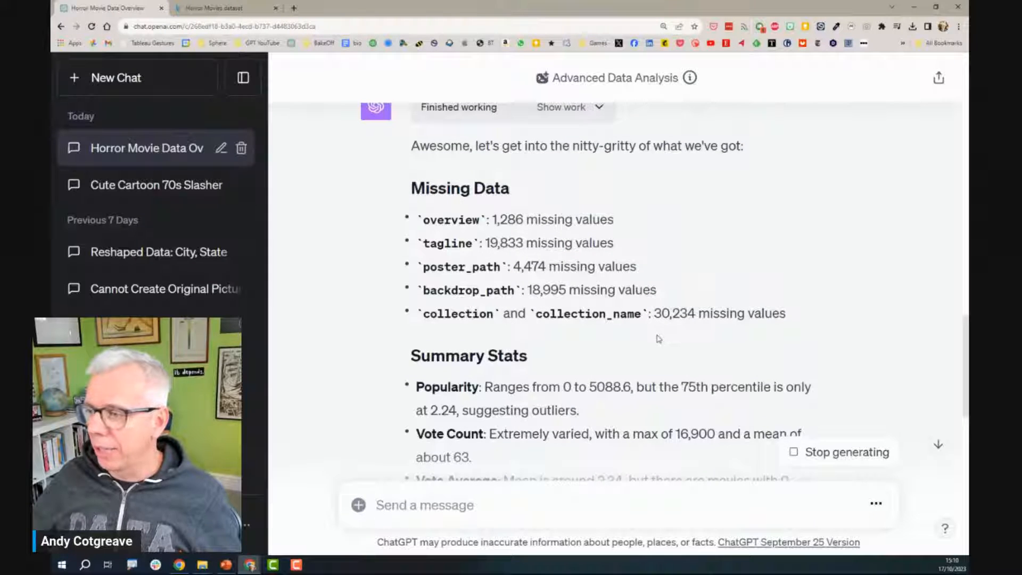
left_click_drag(484, 243, 616, 243)
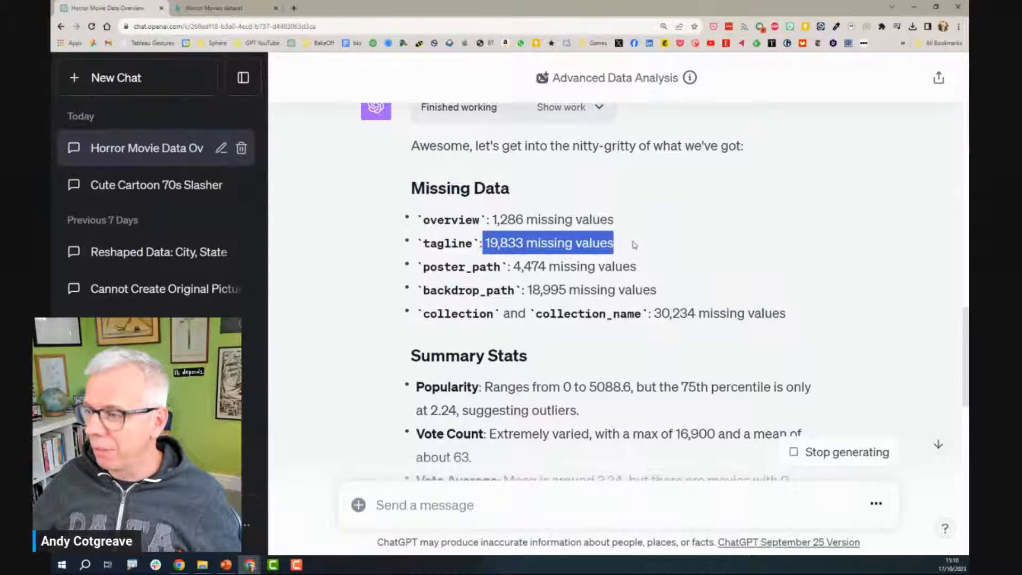
scroll(635, 243, "down", 2)
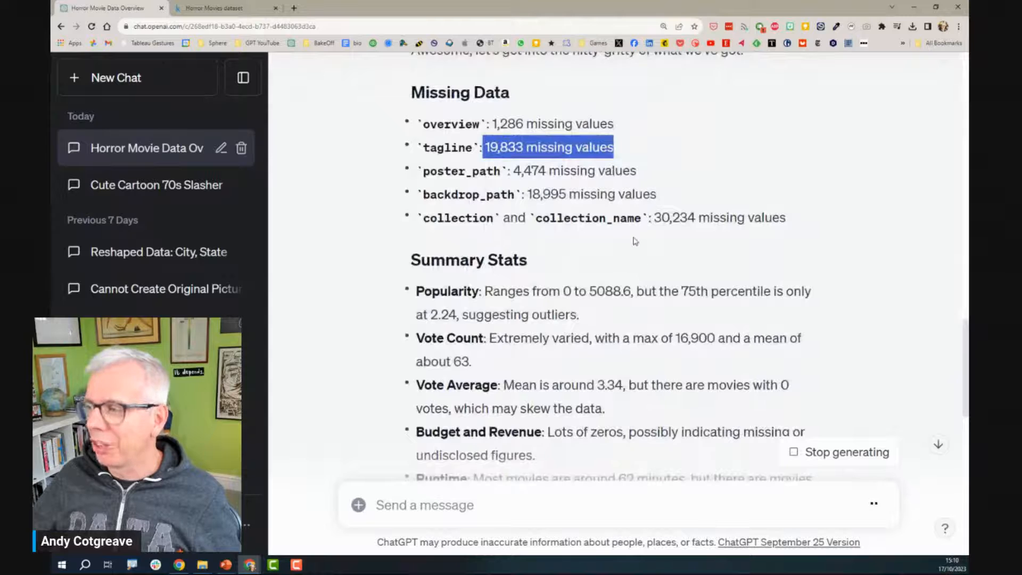
Step: Examine the Summary Stats section, highlighting the notes on popularity, vote count, vote average, budget and revenue, and runtime
scroll(635, 241, "down", 2)
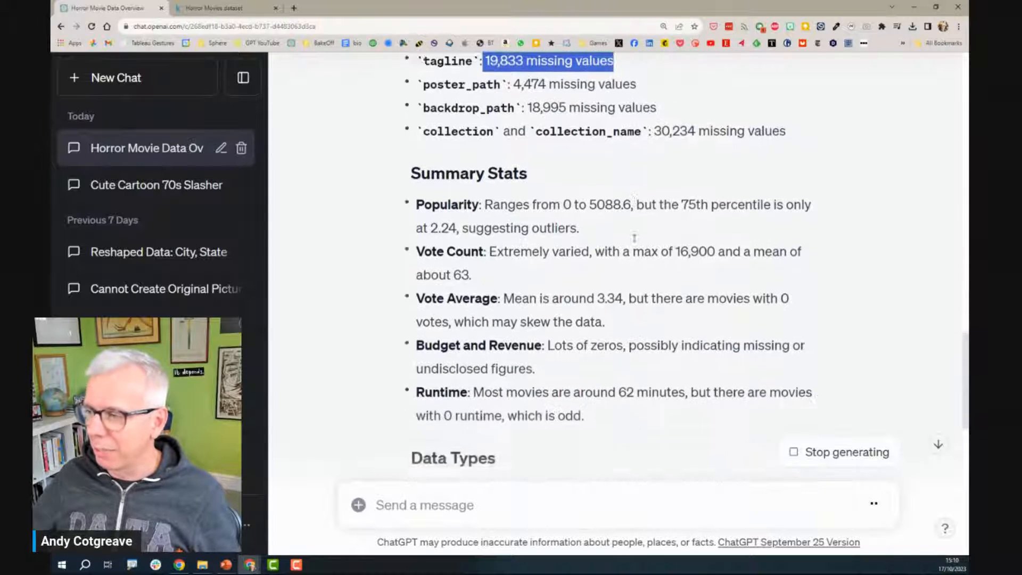
scroll(635, 238, "down", 1)
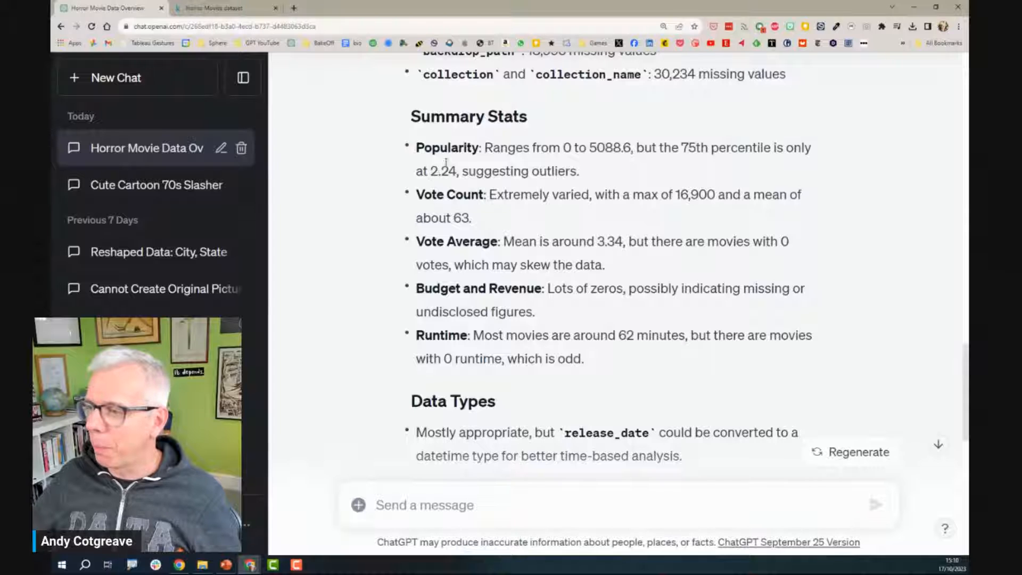
left_click_drag(416, 148, 568, 174)
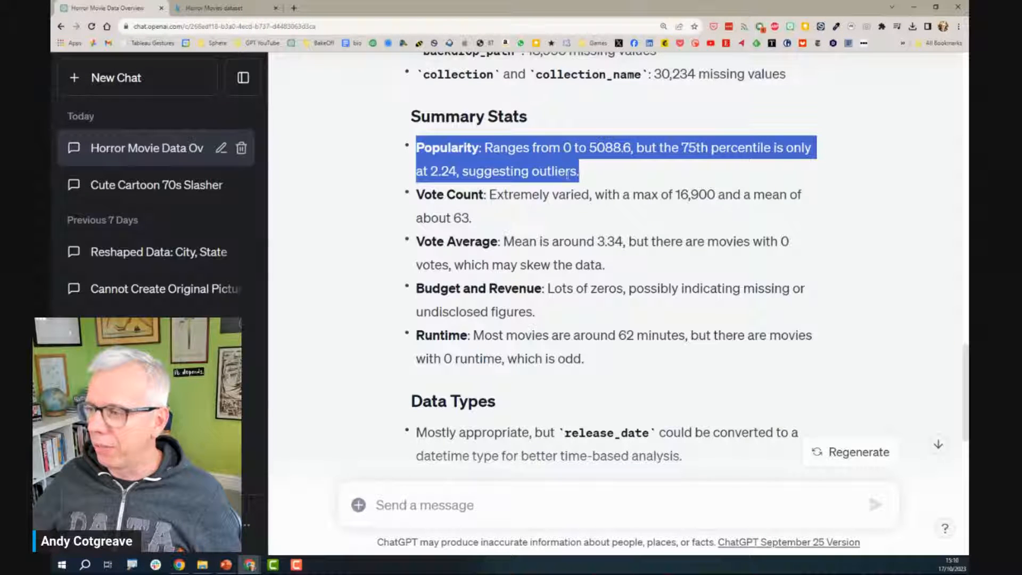
left_click_drag(487, 194, 629, 242)
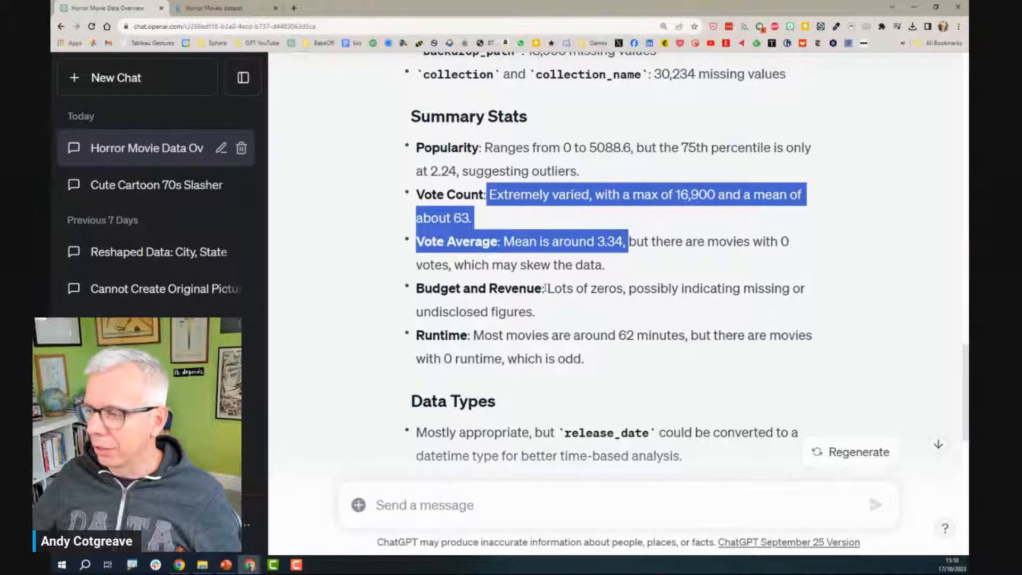
left_click_drag(546, 288, 552, 313)
scroll(562, 309, "down", 2)
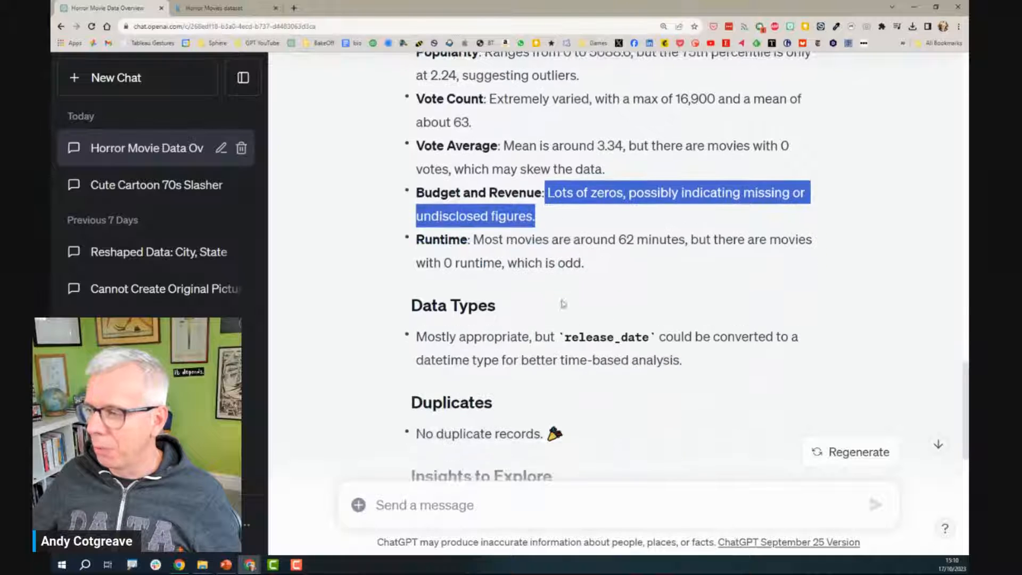
left_click_drag(617, 239, 629, 260)
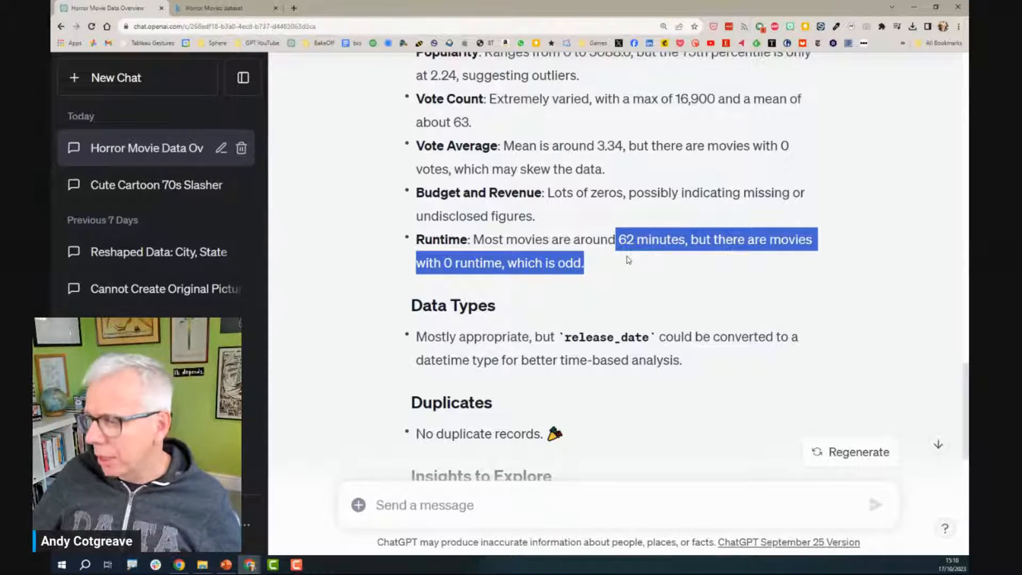
Step: Review the Insights to Explore list, highlighting the Popularity Outliers and Revenue and Budget suggestions
scroll(636, 264, "down", 4)
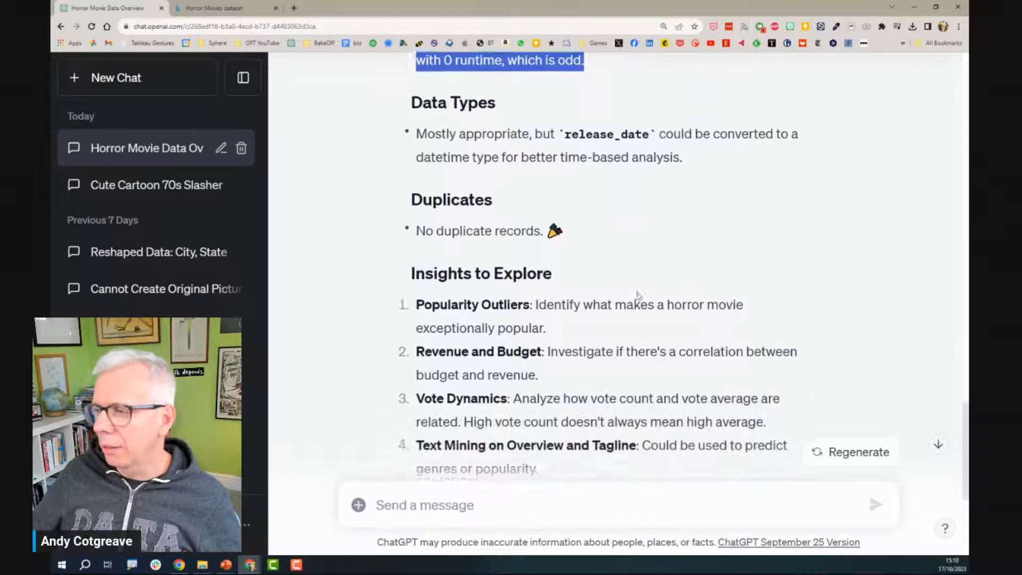
scroll(637, 298, "down", 3)
left_click_drag(409, 176, 551, 241)
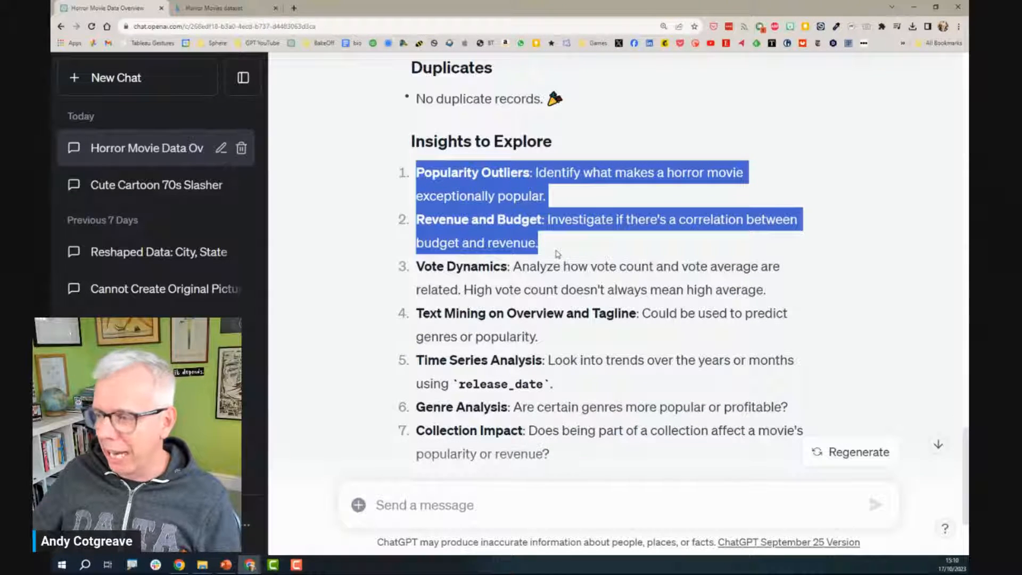
scroll(557, 254, "down", 2)
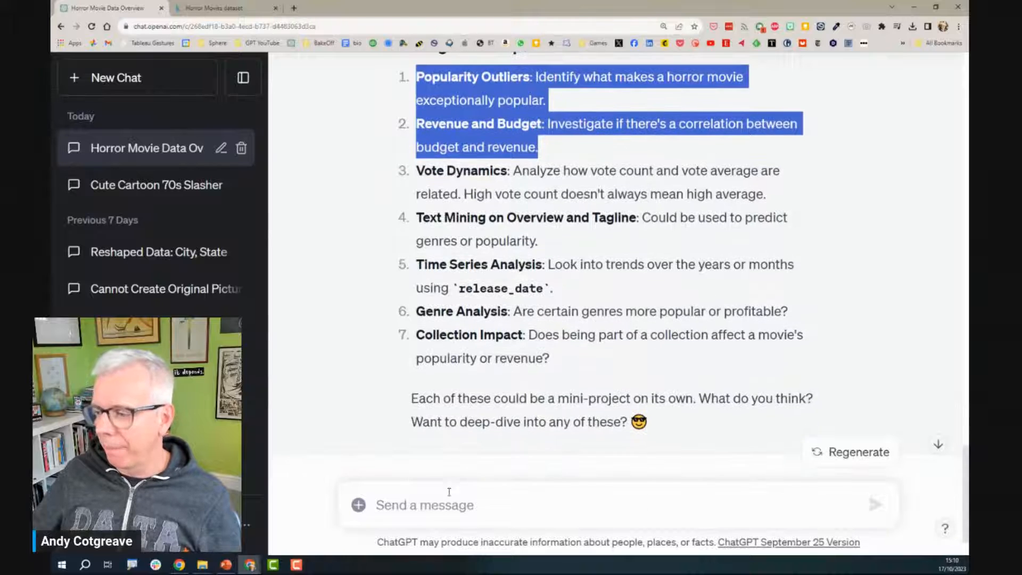
Step: Ask "What's the most popular genre? And are they profitable?"
left_click(443, 503)
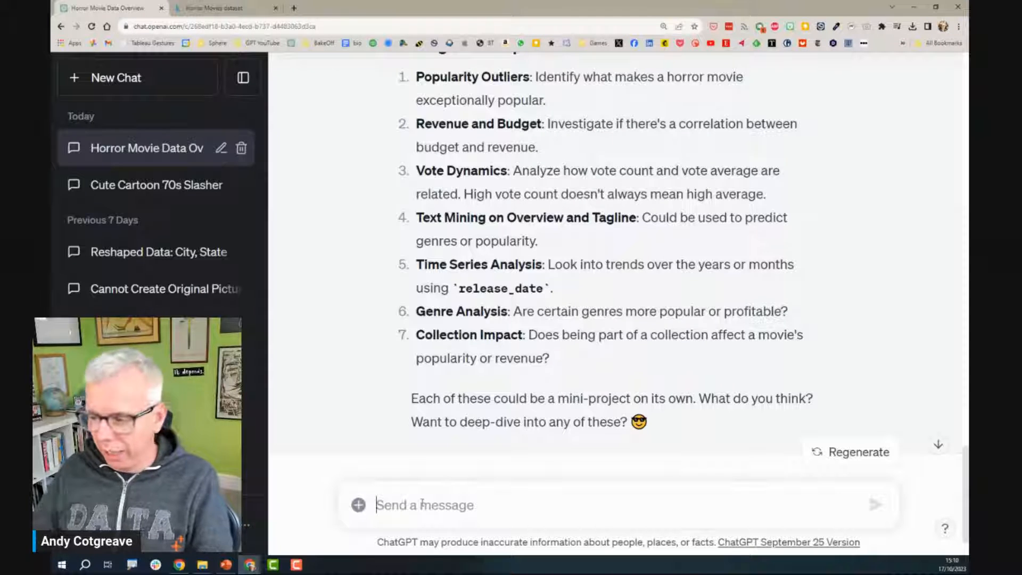
type("What's the m")
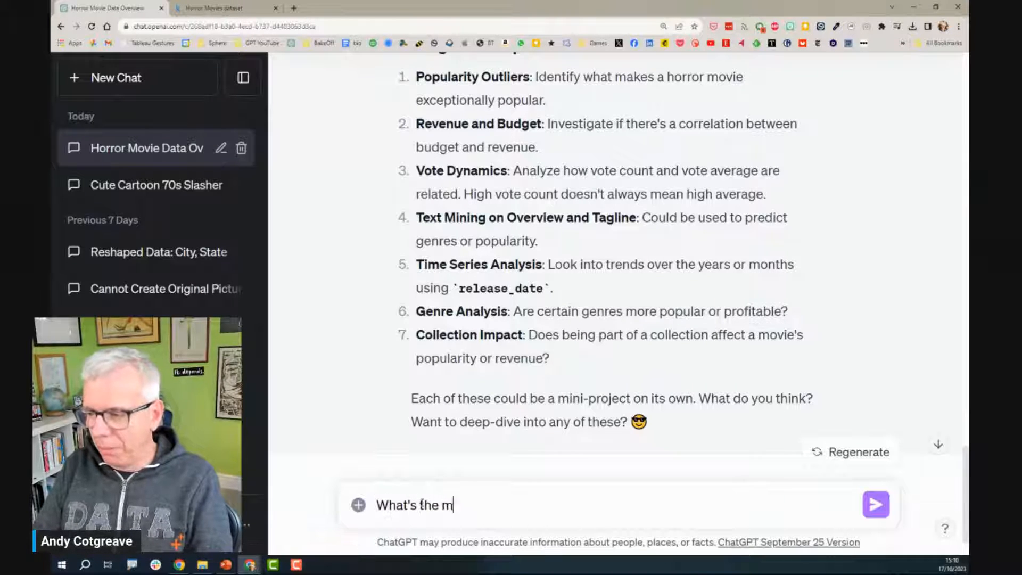
type("ost popular")
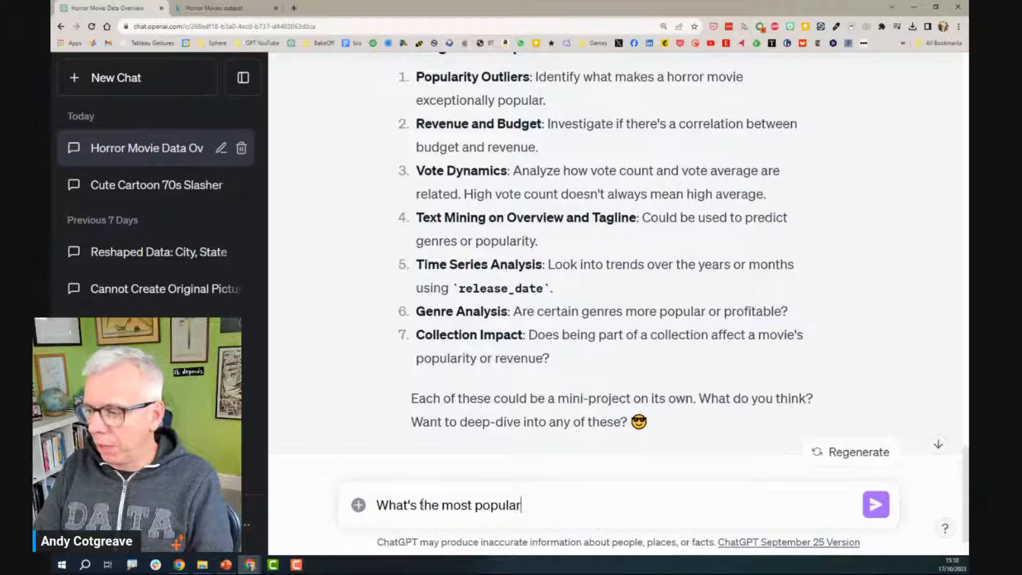
type(" genre")
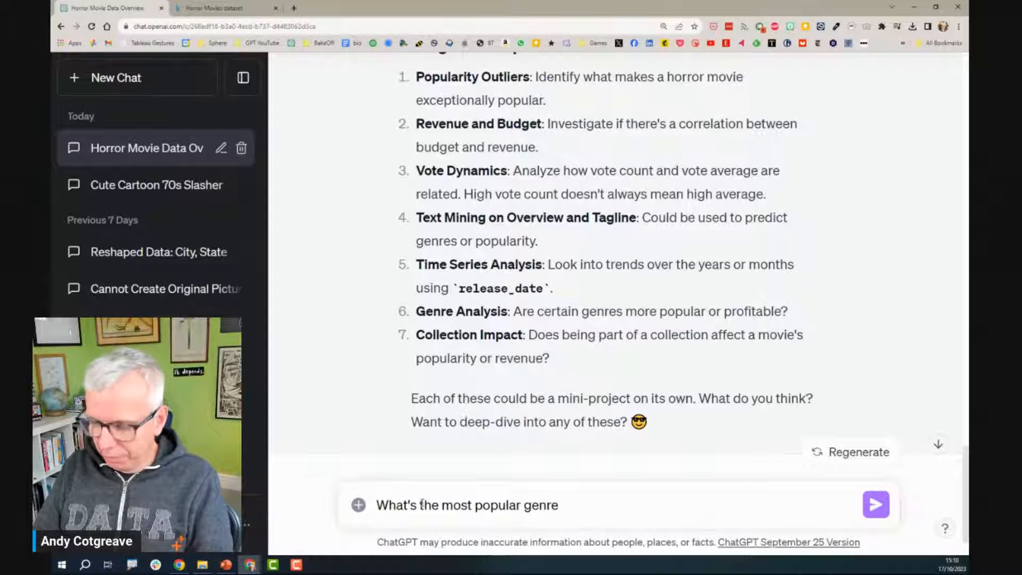
type("? And are they ")
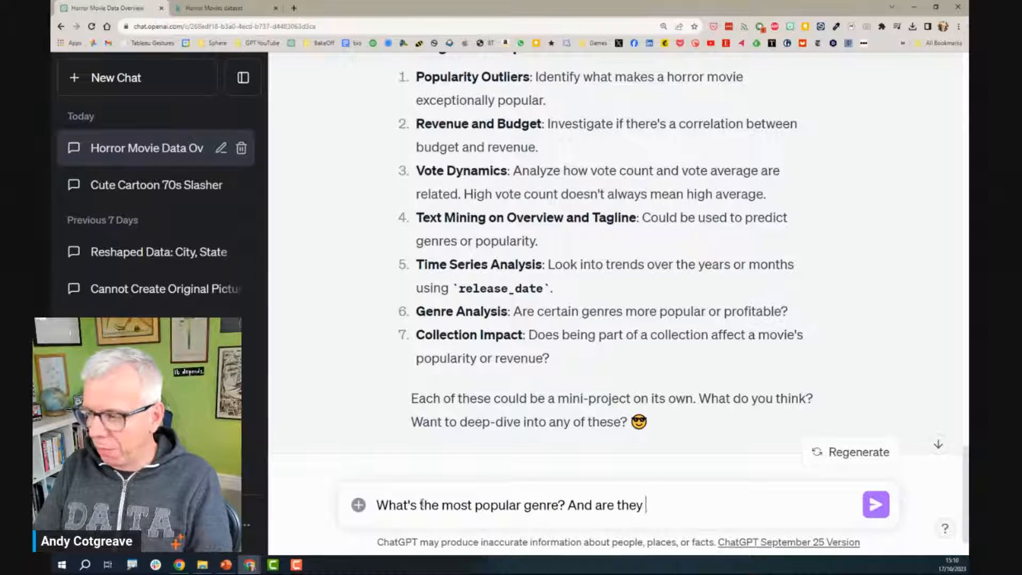
type("profitable?")
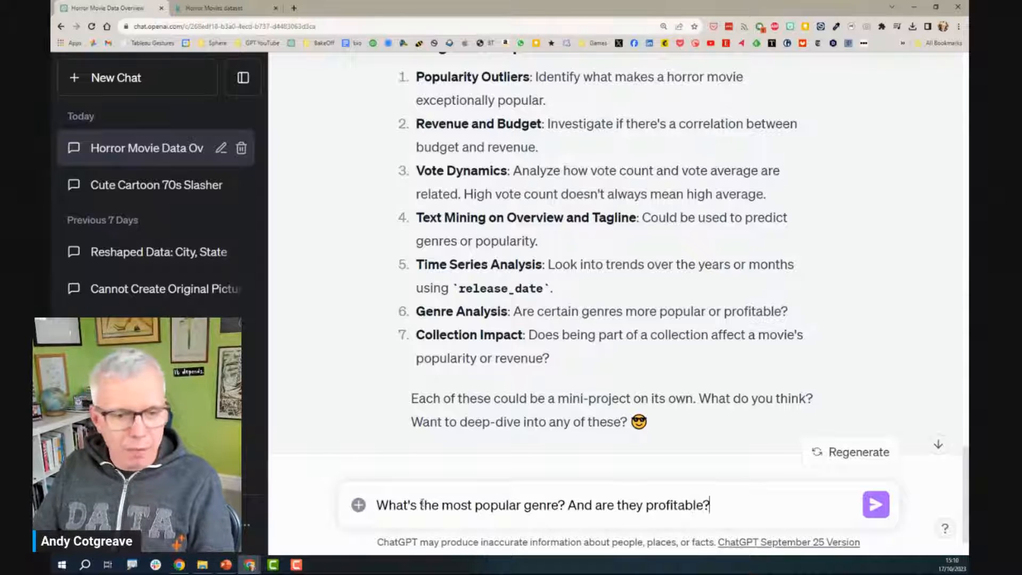
key("Return")
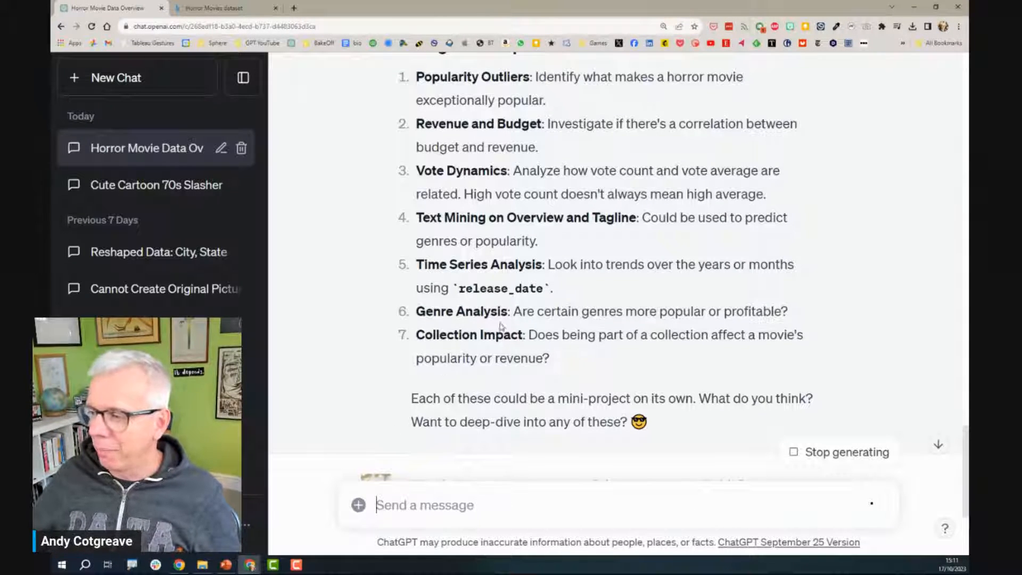
Step: Highlight the Genre Analysis suggestion, and expand the work shown above the note on converting genre_names
left_click_drag(417, 312, 797, 321)
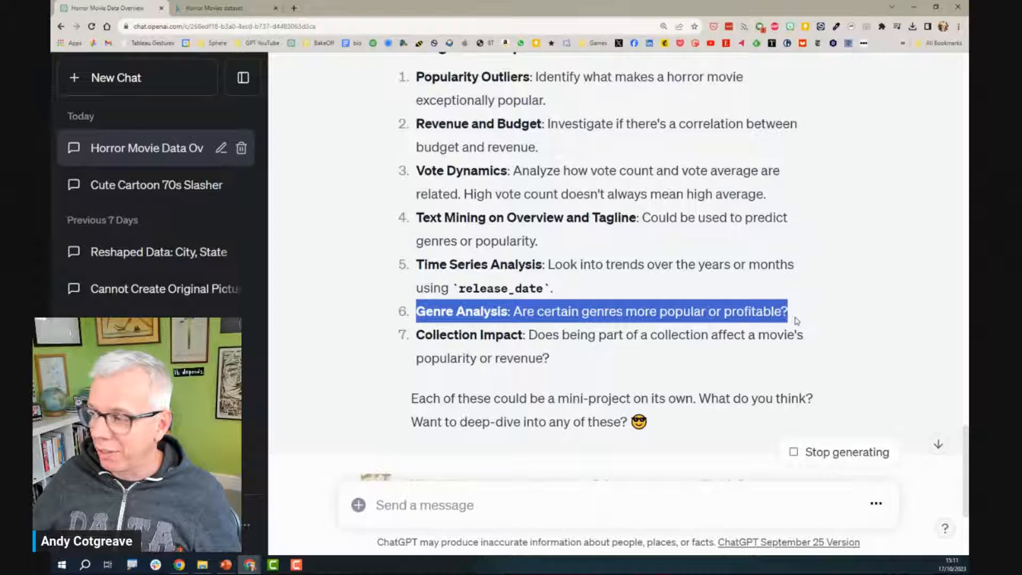
scroll(692, 320, "down", 4)
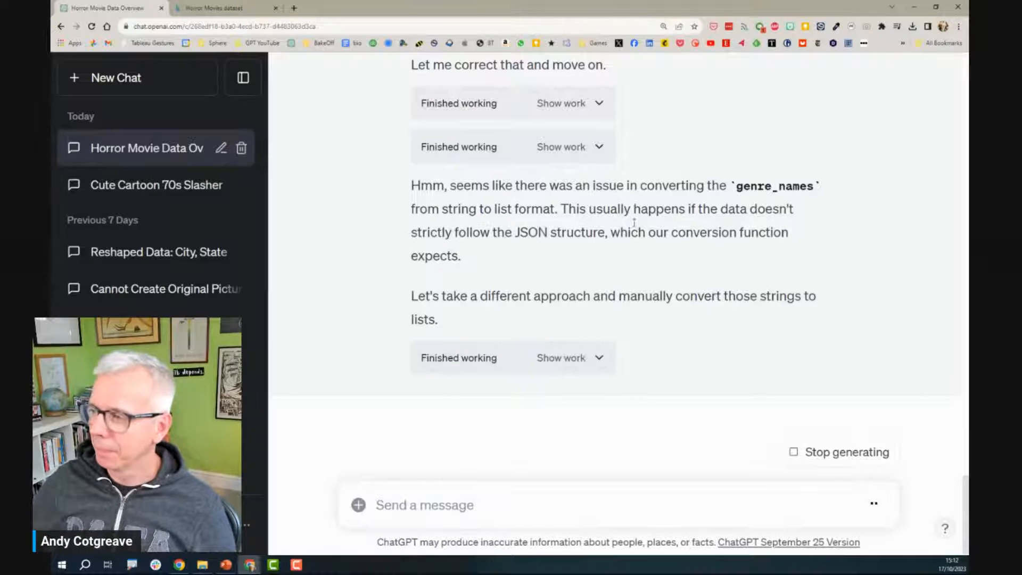
left_click(605, 153)
scroll(692, 274, "up", 4)
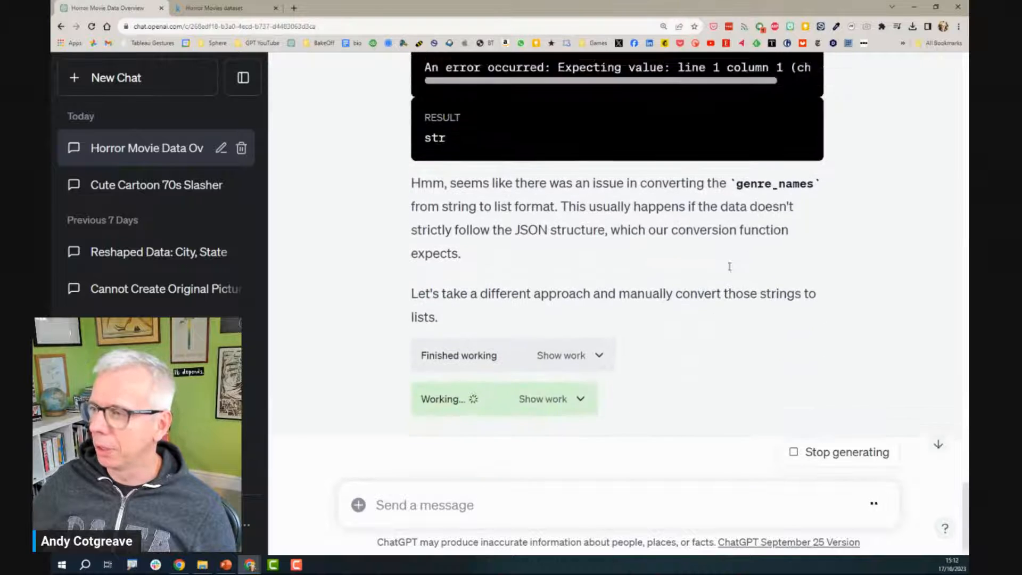
left_click_drag(664, 272, 872, 301)
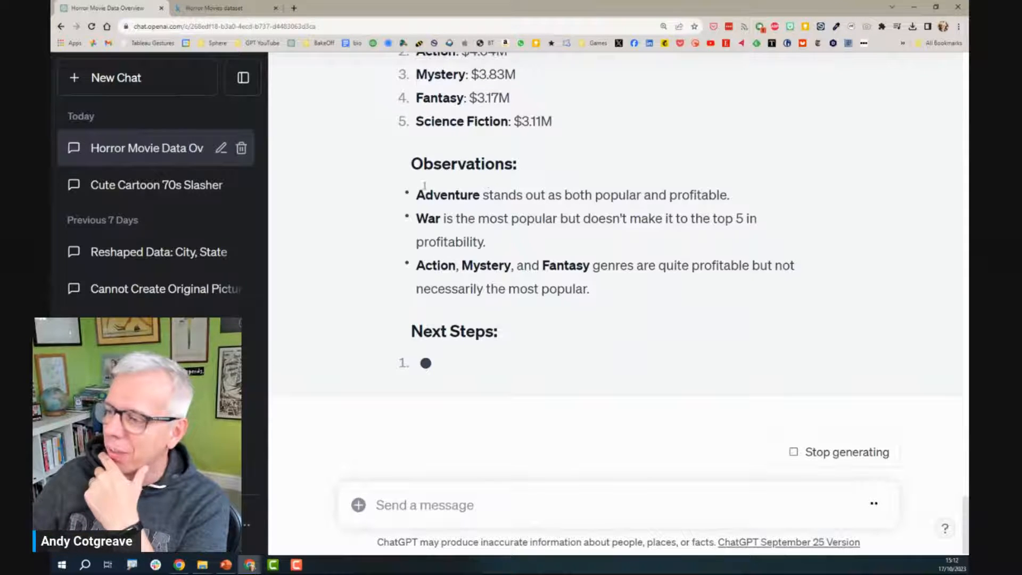
Step: Review the genre reply's Observations and Next Steps, highlighting the notes on Adventure, War, Action, Mystery and Fantasy
left_click_drag(417, 195, 755, 168)
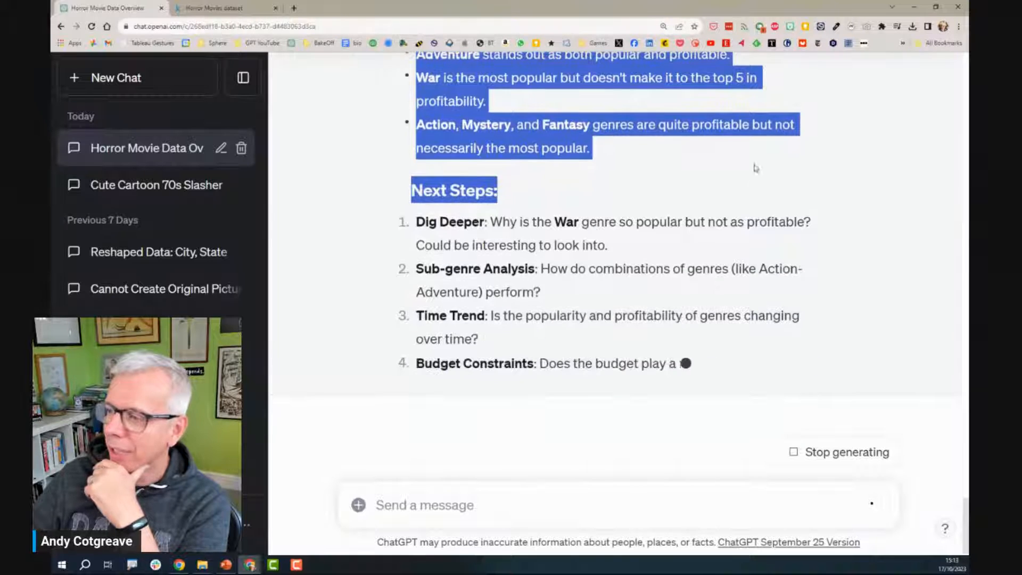
scroll(709, 213, "up", 2)
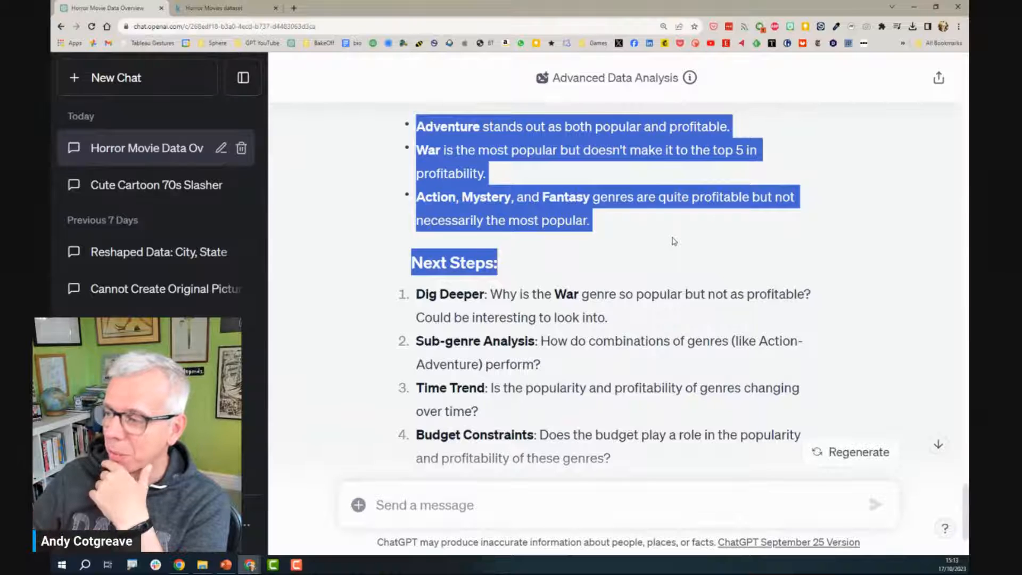
scroll(674, 241, "down", 2)
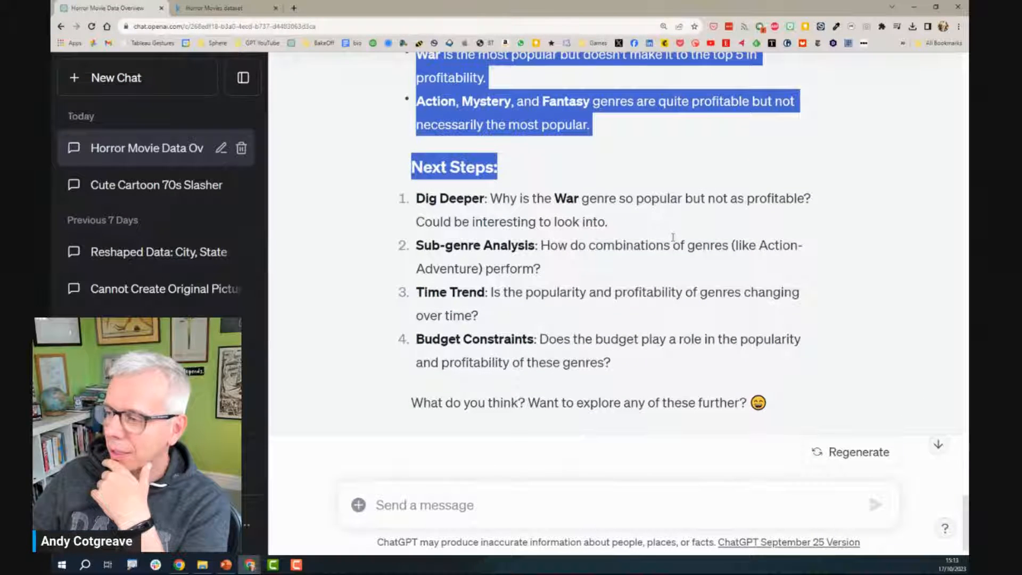
scroll(661, 246, "up", 1)
scroll(577, 417, "down", 3)
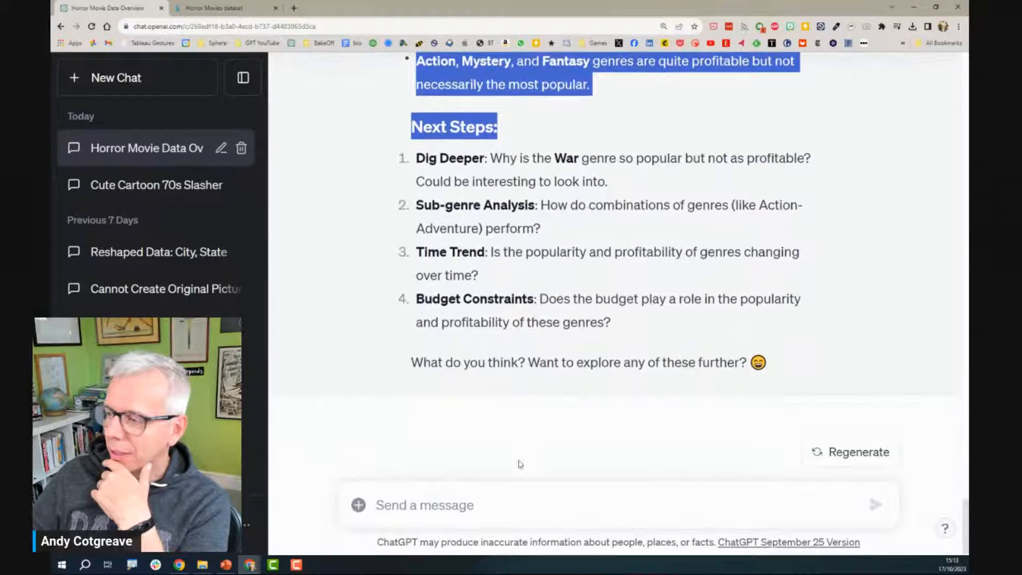
Step: Ask "What do you think are the best horror movies of all time?" and expand the work of the running analysis
left_click(463, 508)
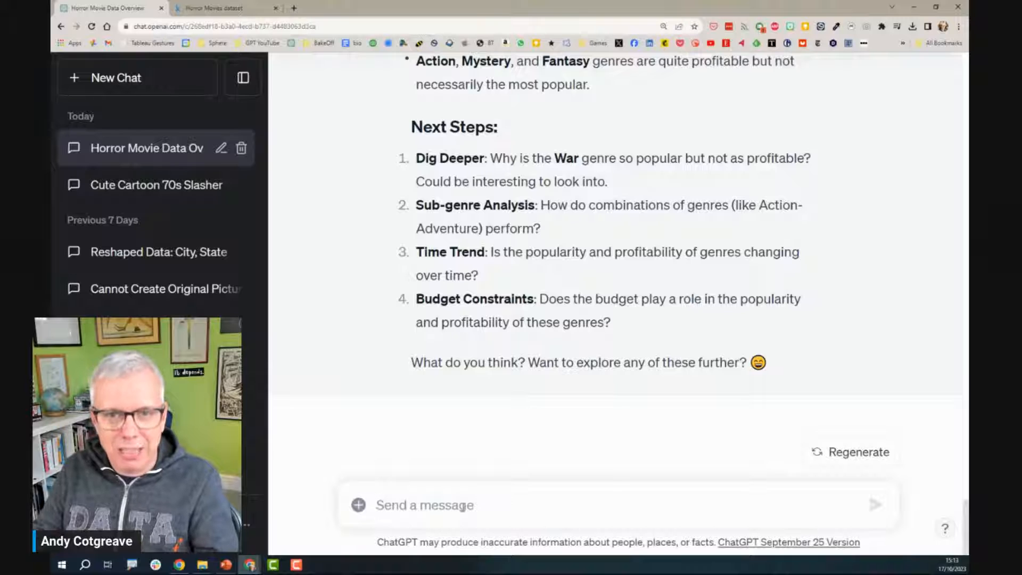
type("What")
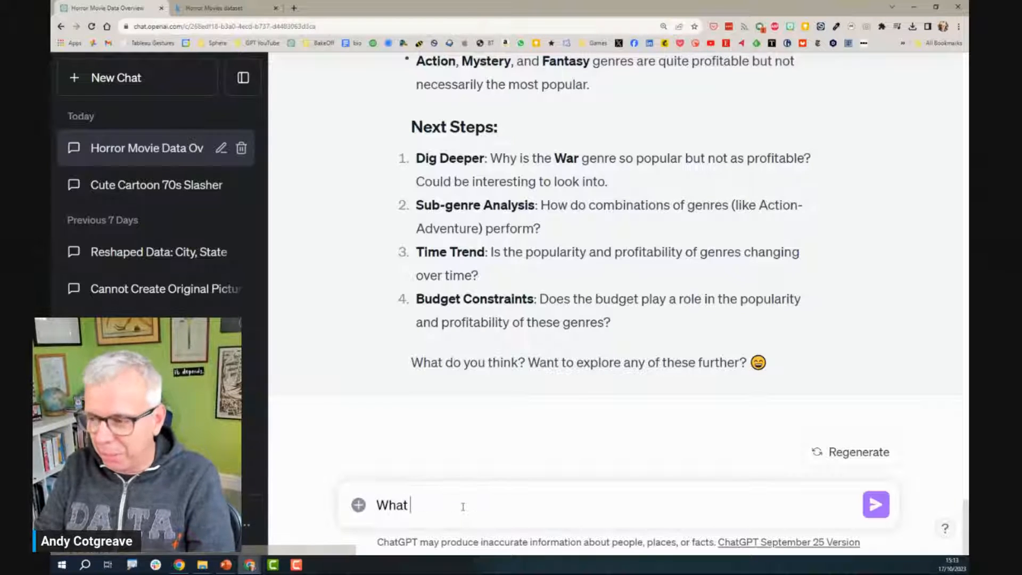
type(" do you thin")
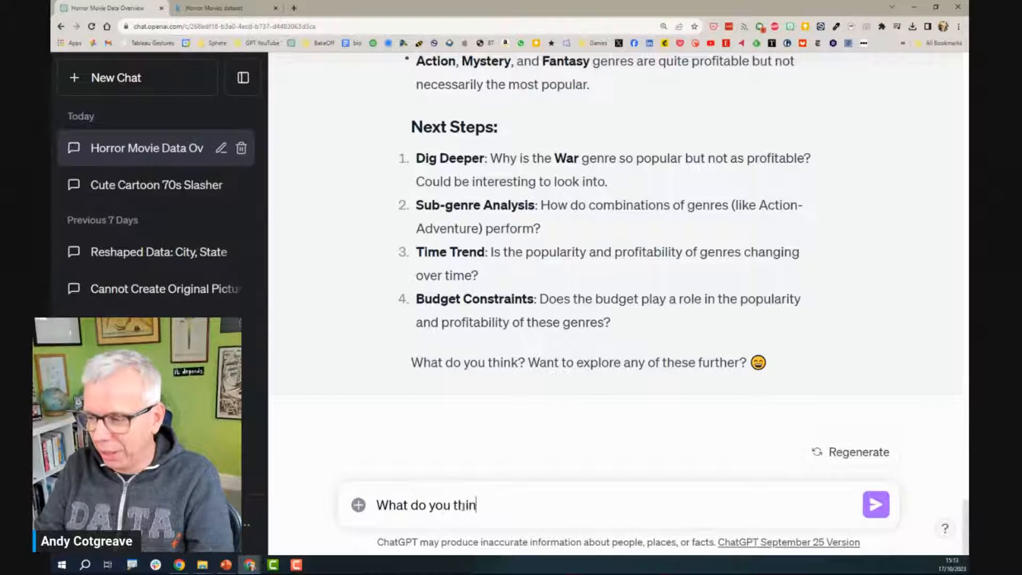
type("k are the best ho")
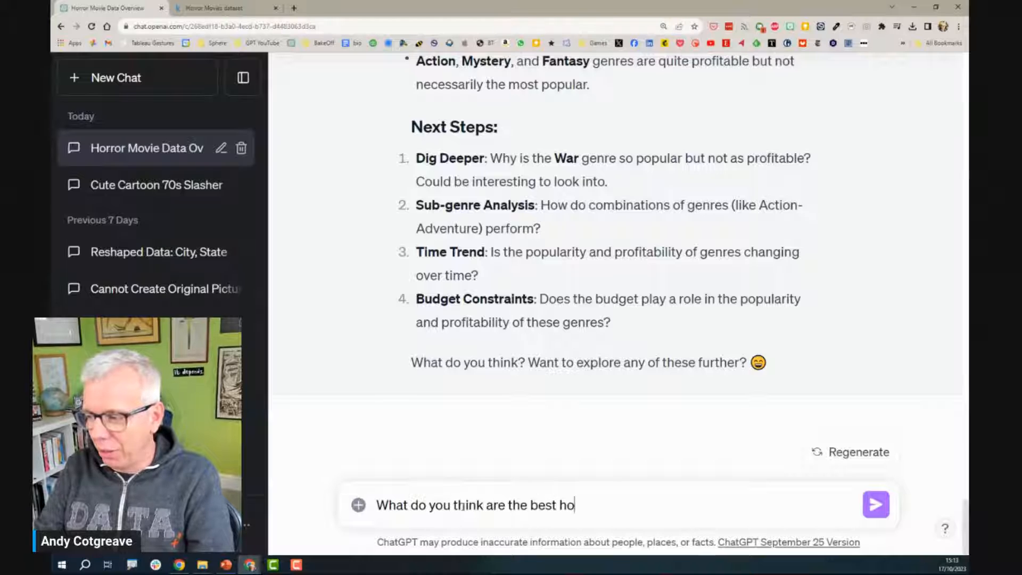
type("rror movies of all")
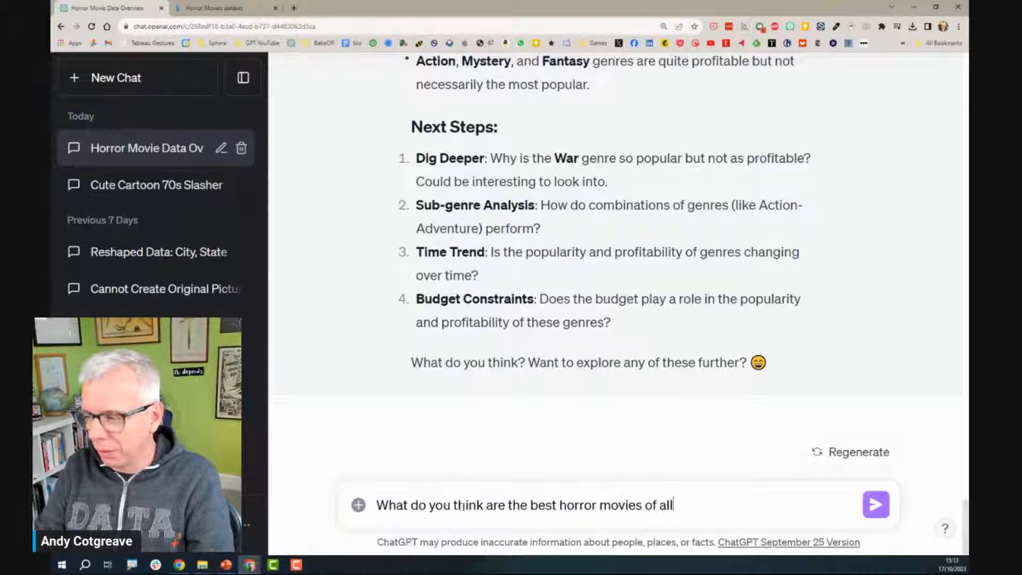
type(" time? Perha")
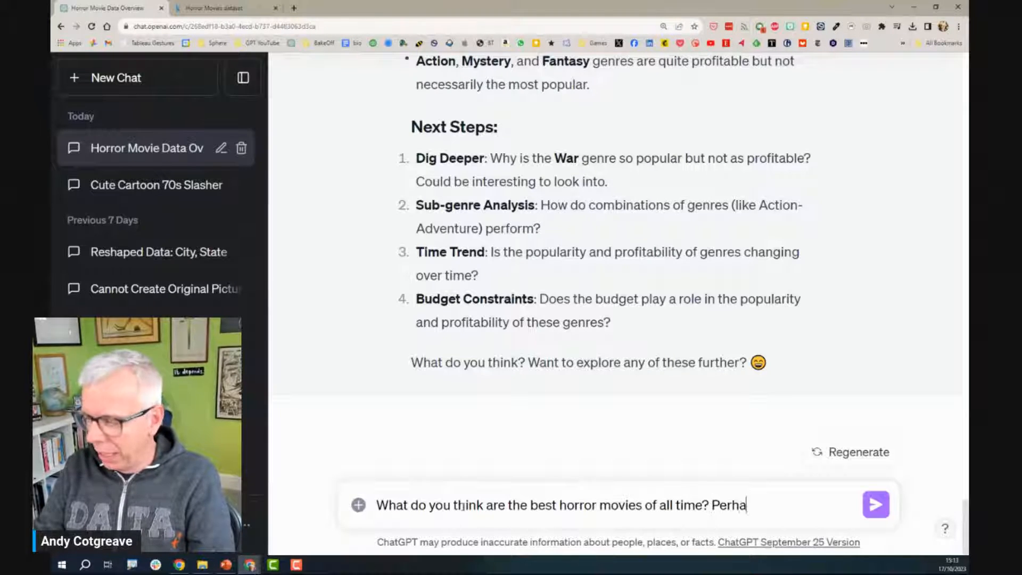
type("ps use ")
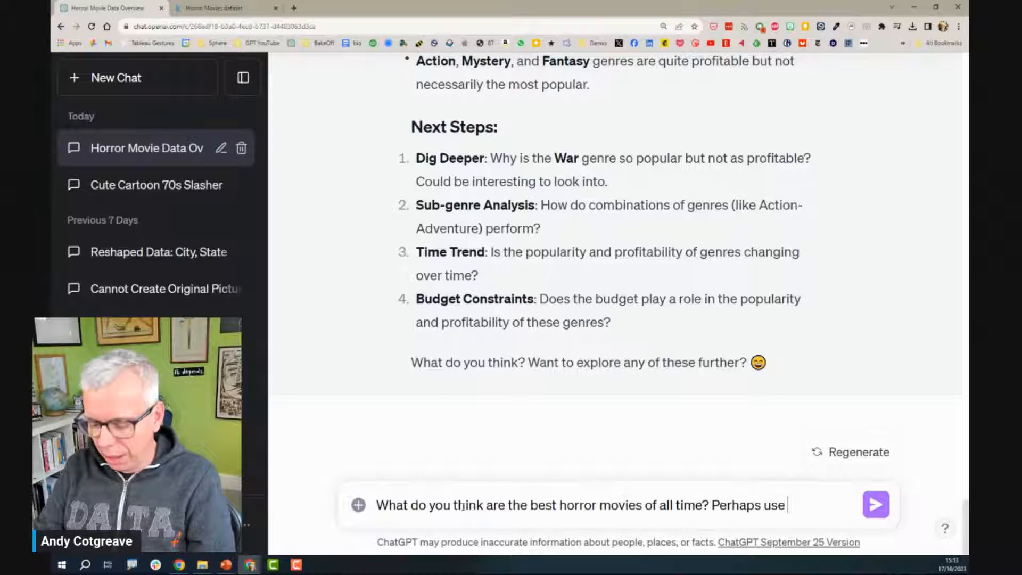
type("Avb")
key("BackSpace")
key("BackSpace")
key("BackSpace")
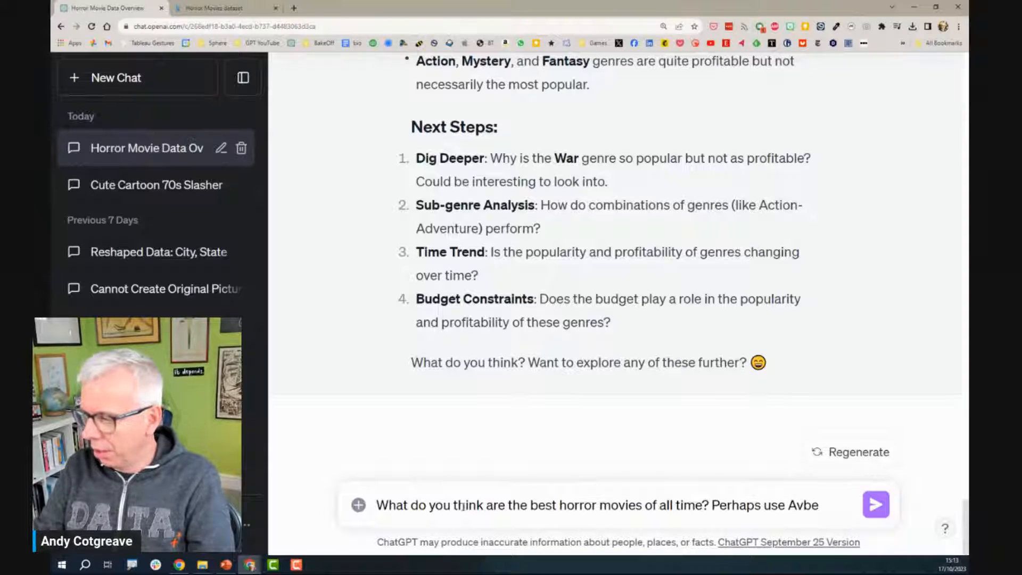
key("ctrl+shift+Left")
key("ctrl+shift+Left")
key("ctrl+shift+Left")
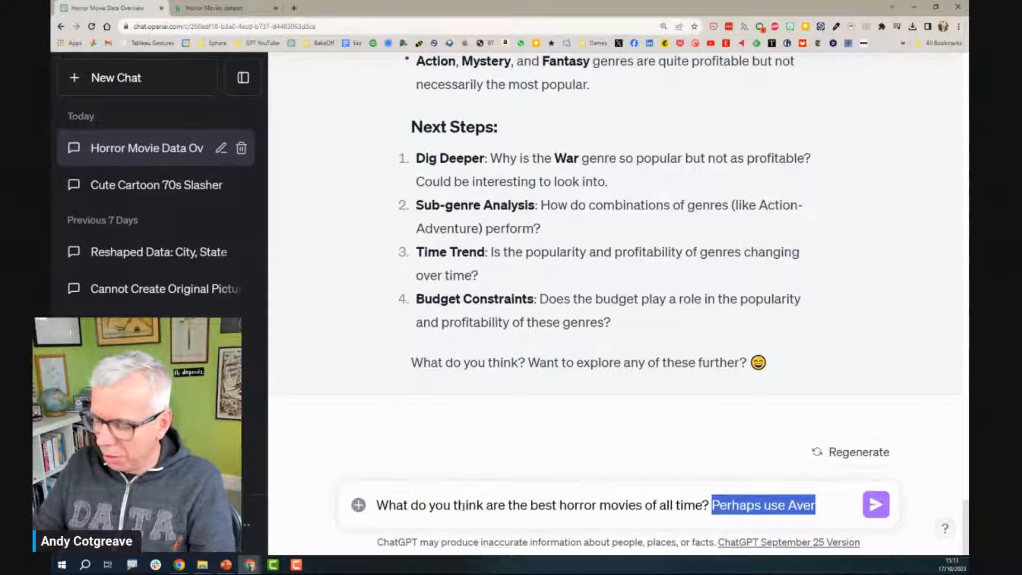
key("BackSpace")
key("Return")
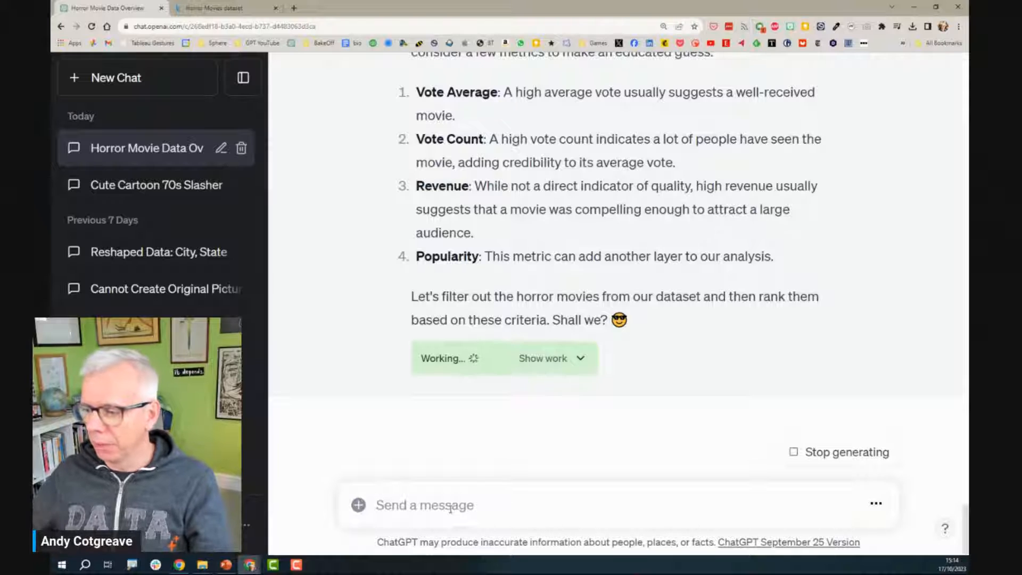
left_click(580, 361)
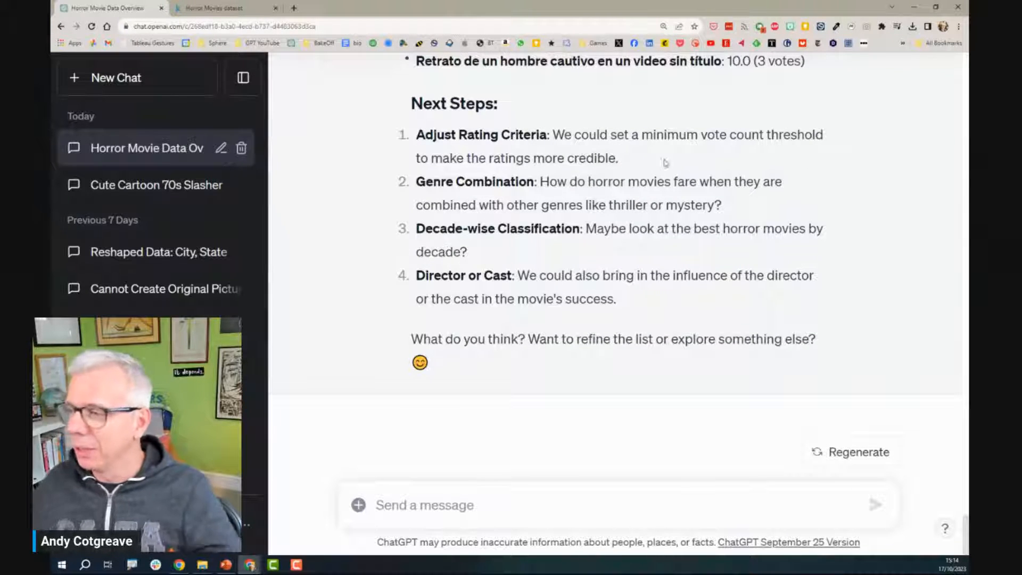
Step: Draft the reply "Ok, adjust the voting criteria to only include movies with lots of votes" without sending it
scroll(623, 228, "up", 2)
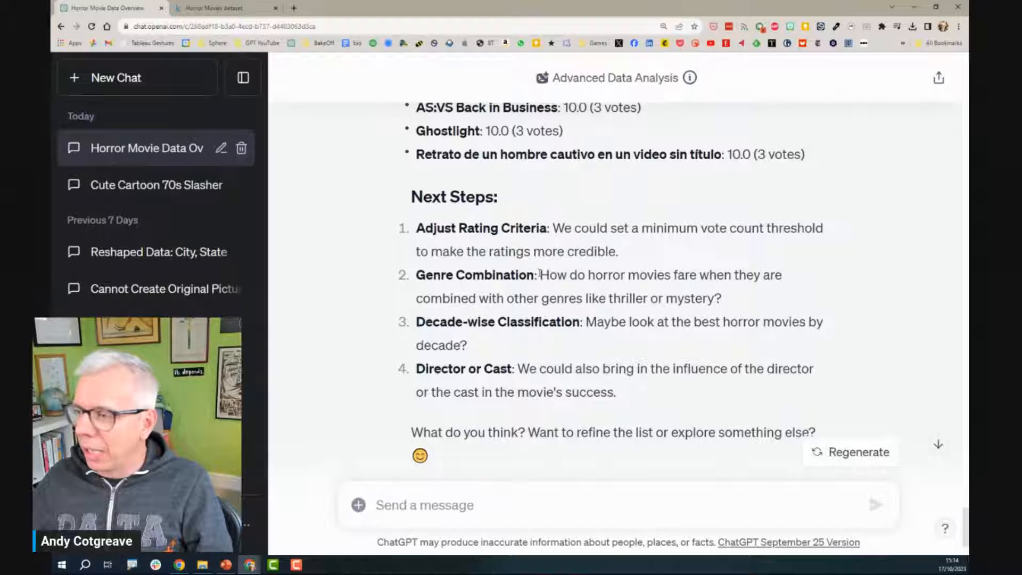
left_click(424, 504)
type("Ok, ad")
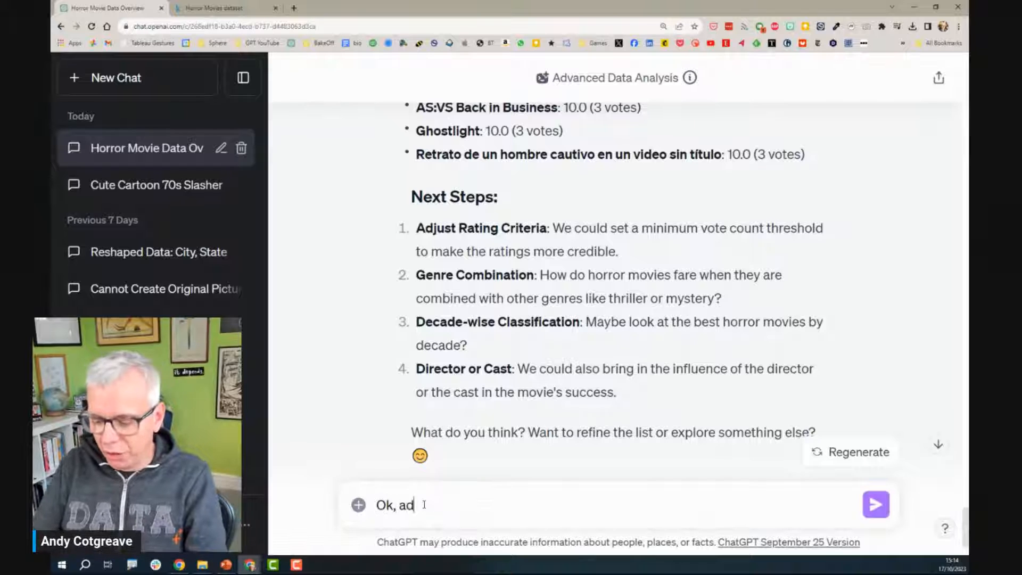
type("just the voting")
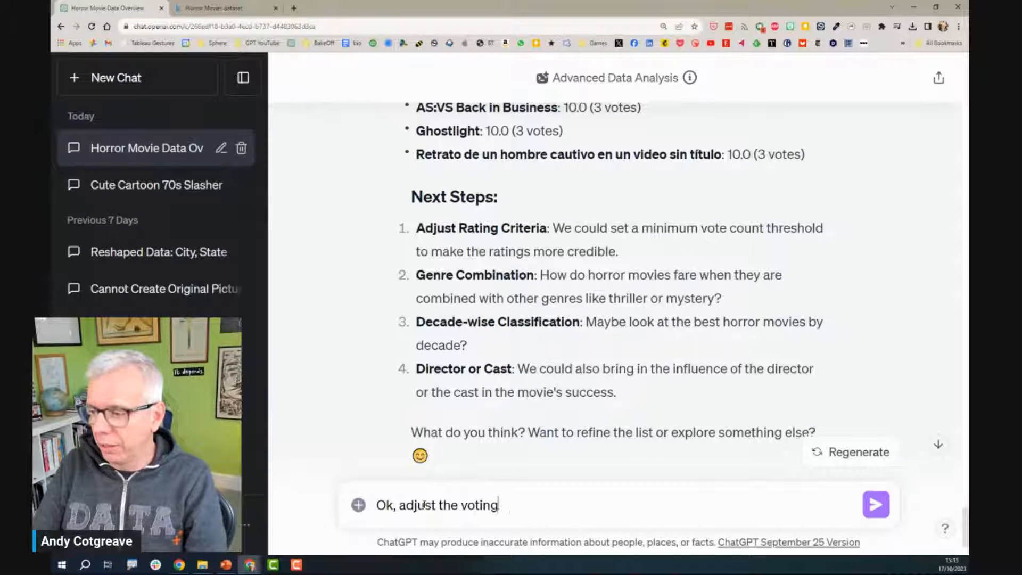
type(" crtie")
key("BackSpace")
key("BackSpace")
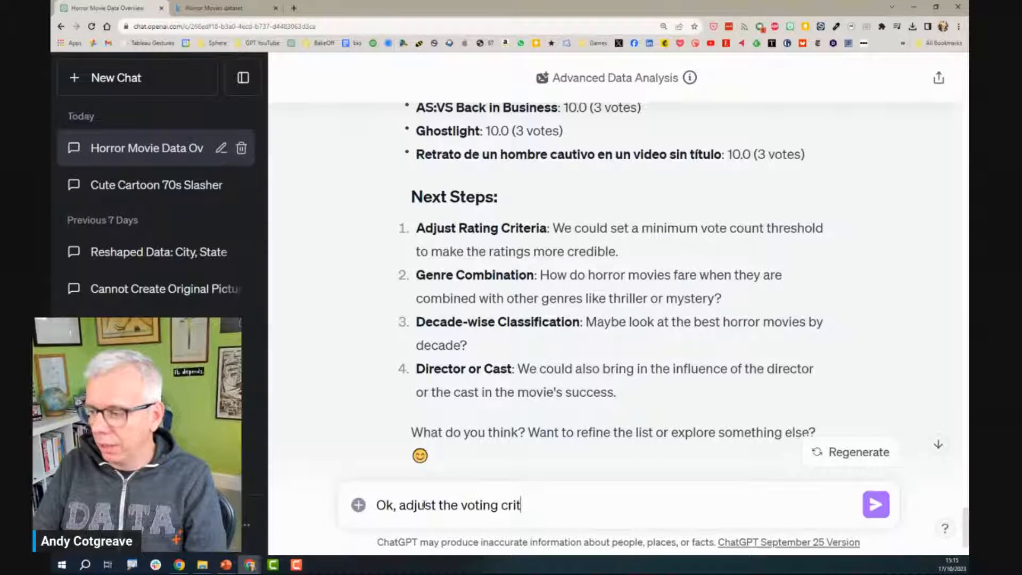
type("eria to only  i")
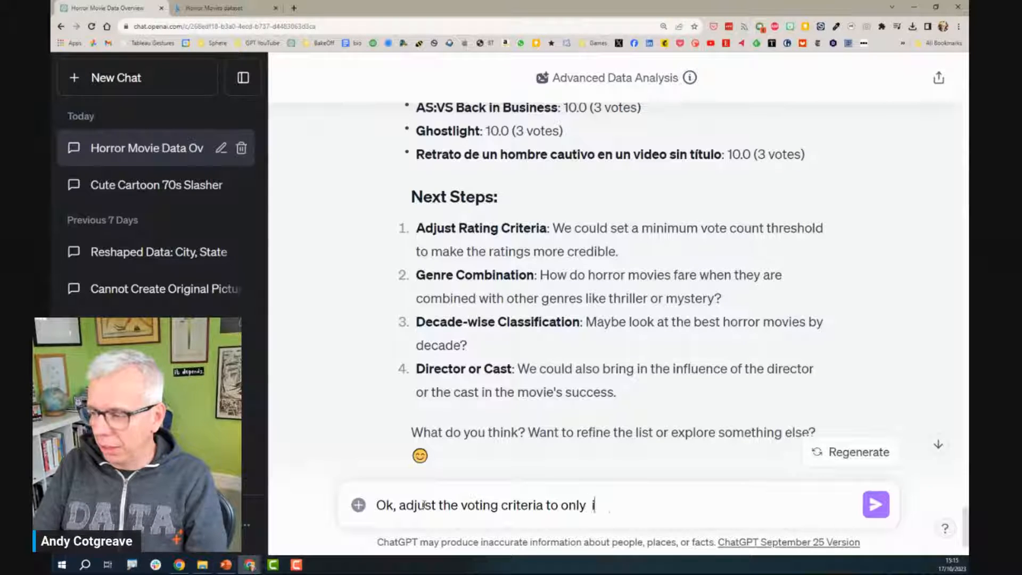
type("nclude m")
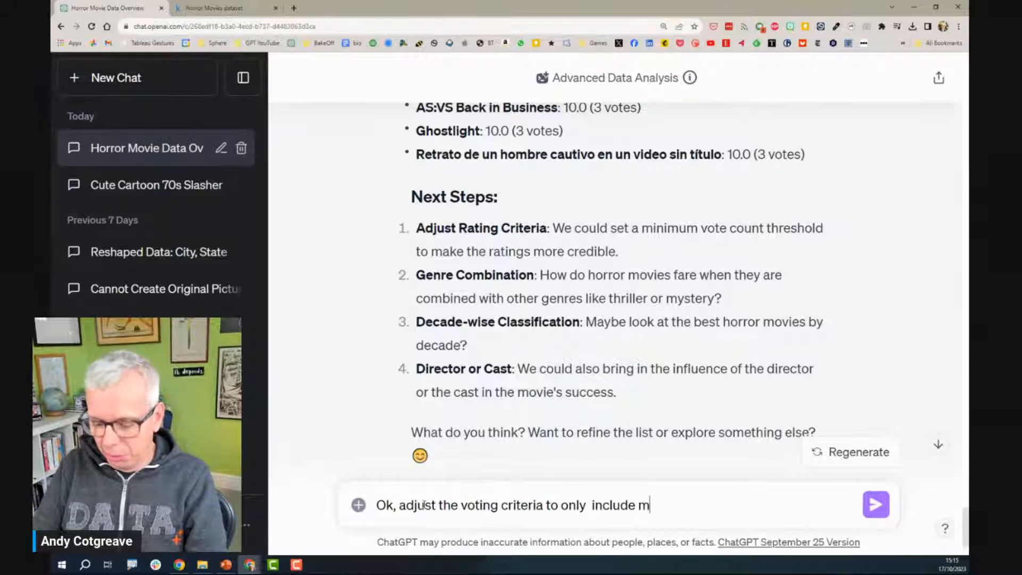
type("ovies with lot")
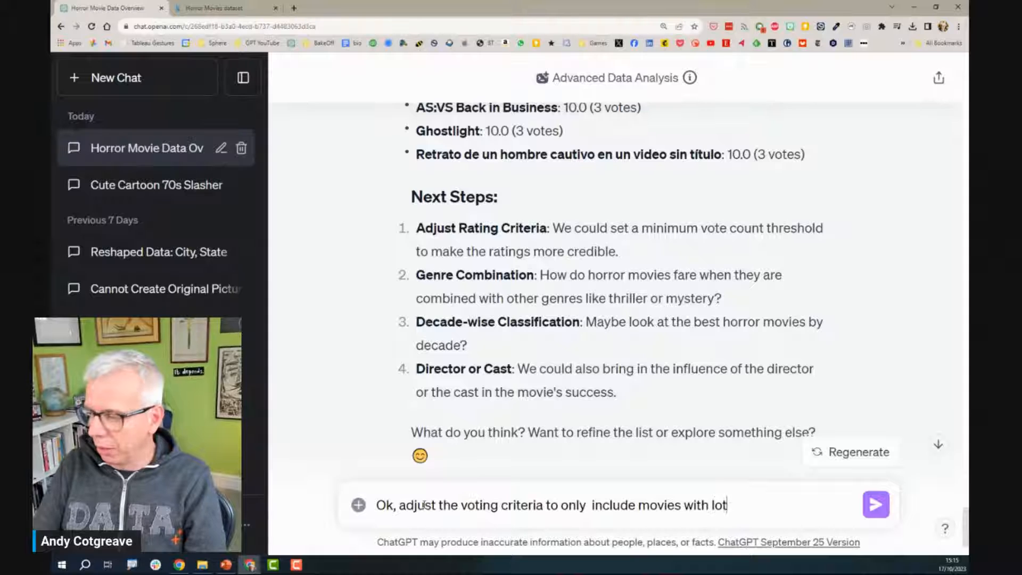
type("s of votes (")
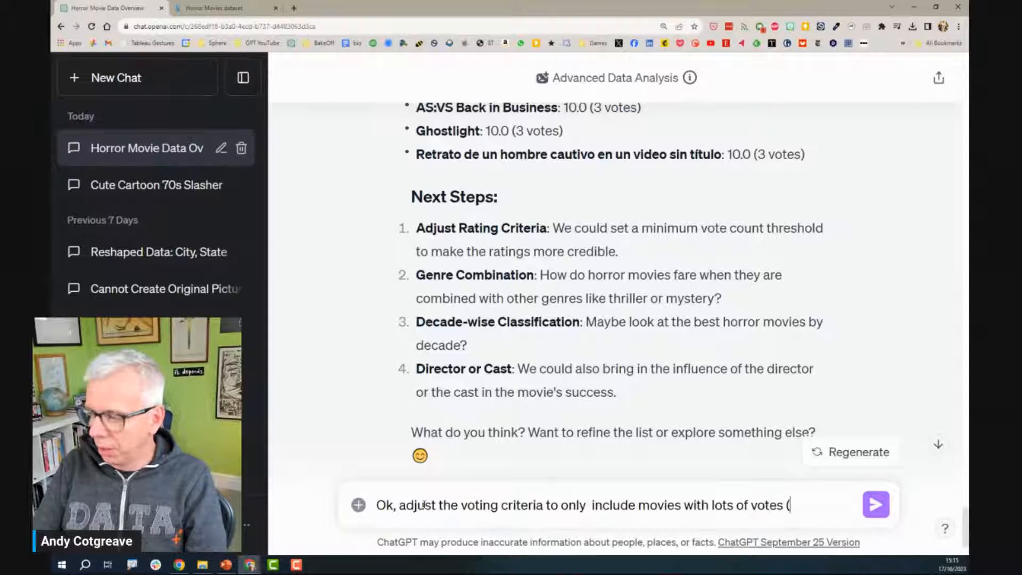
type("say more than the")
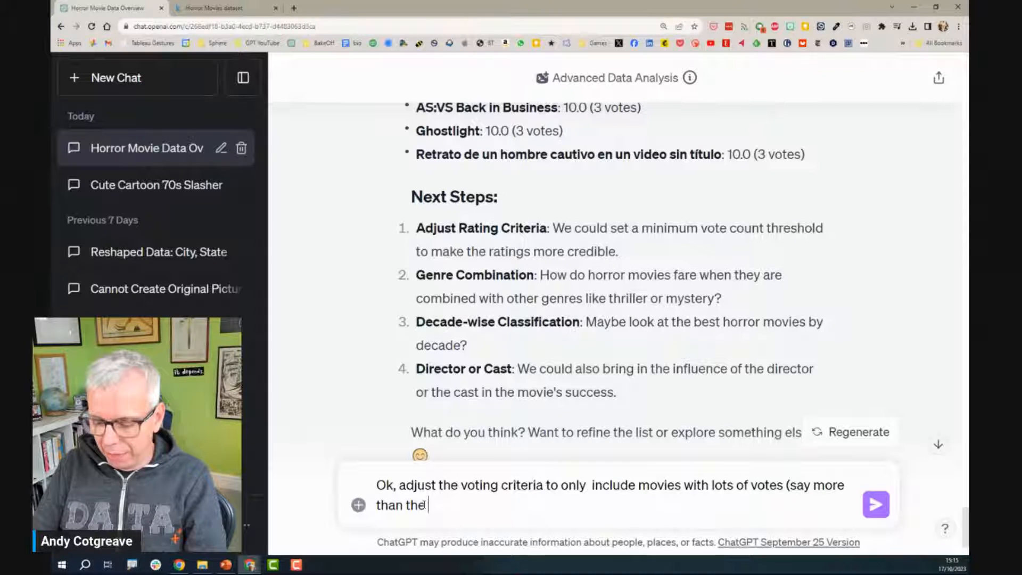
type(" average vb")
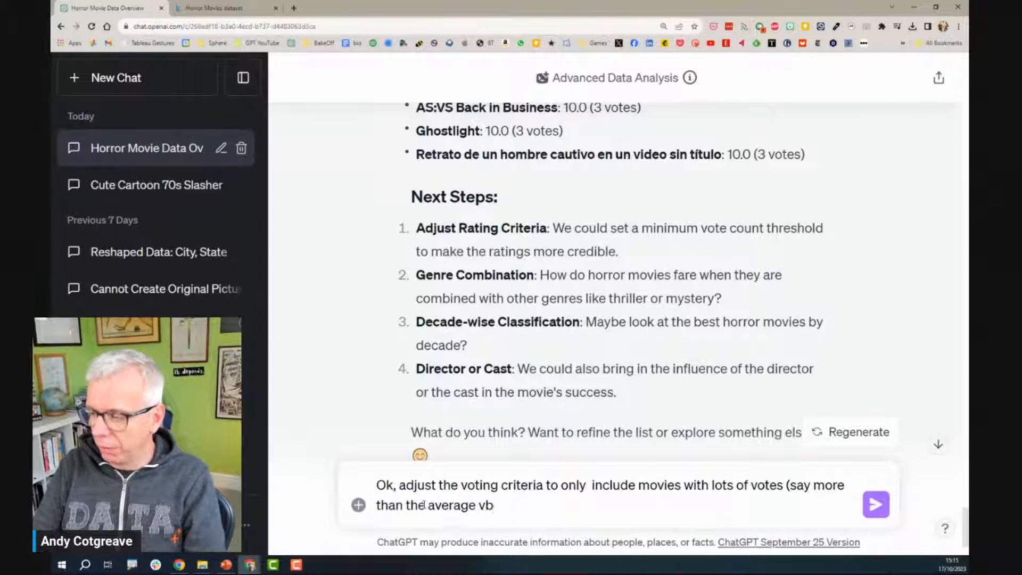
key("BackSpace")
type("otes over")
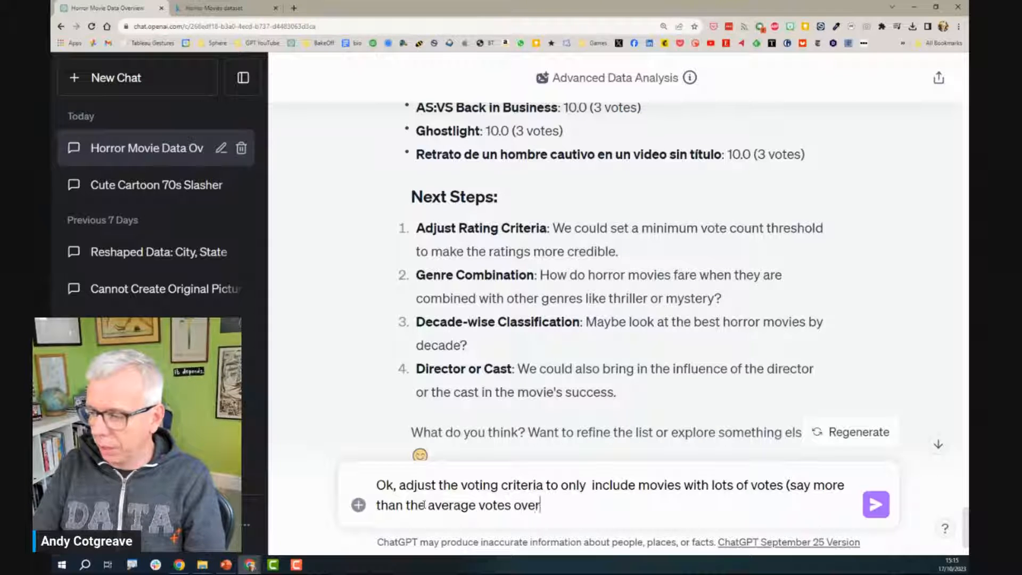
type("all).")
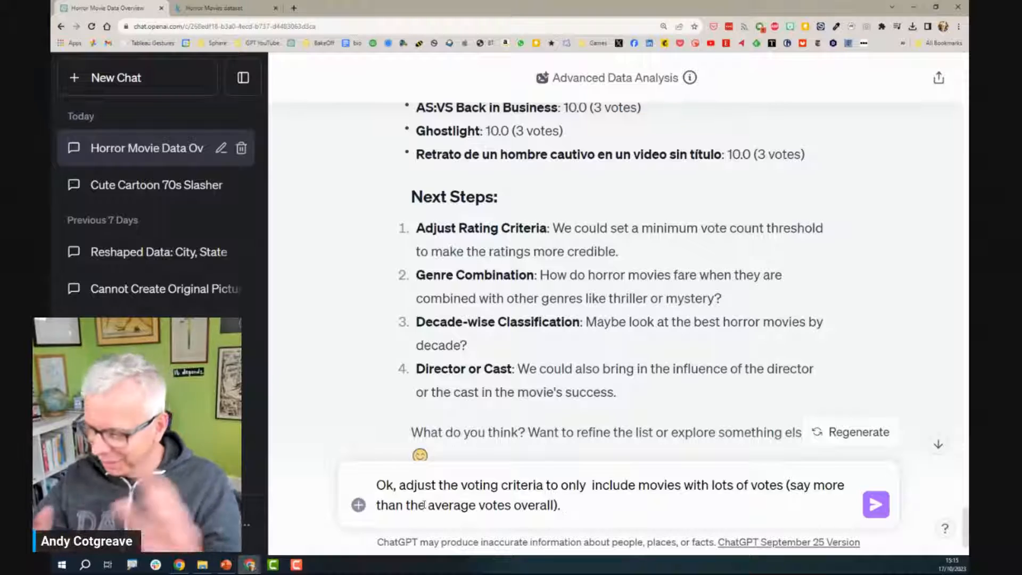
key("shift+Home")
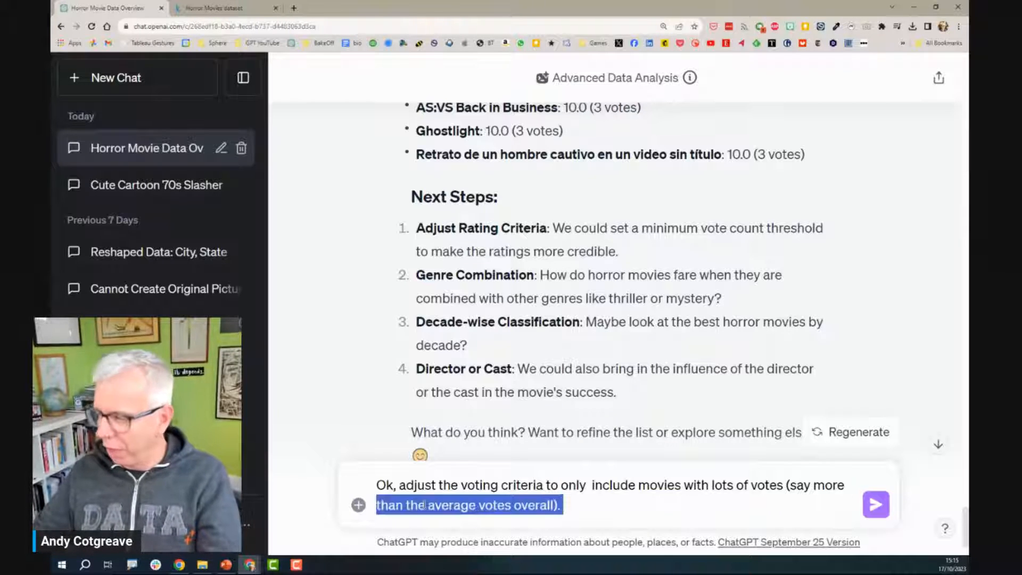
key("ctrl+shift+Left")
key("ctrl+shift+Left")
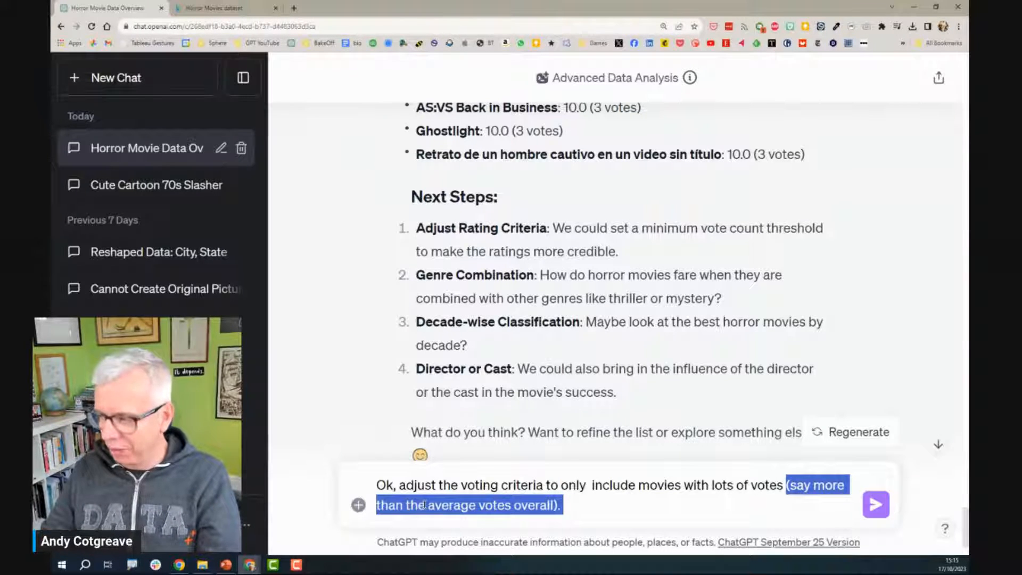
key("BackSpace")
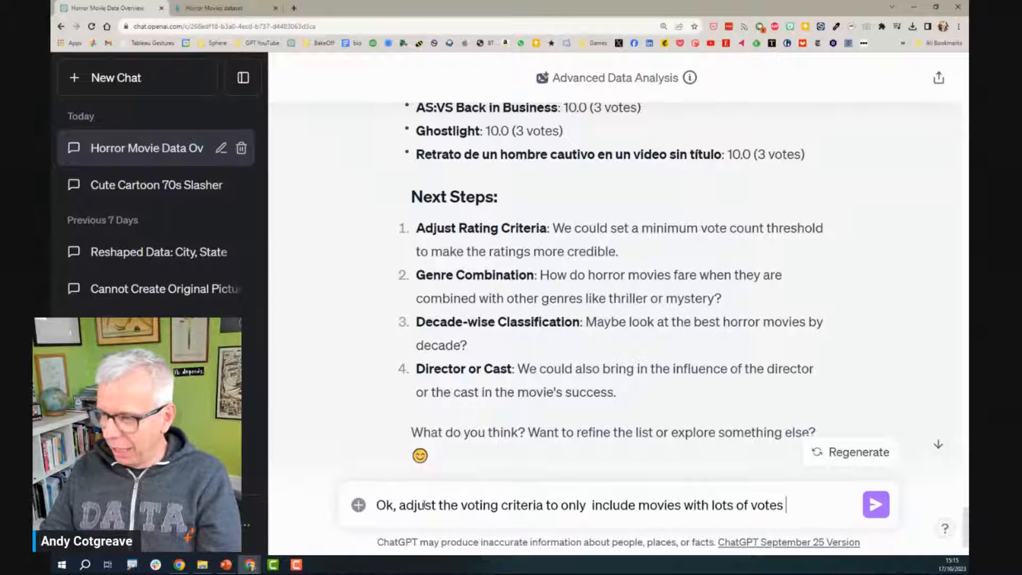
Step: End the drafted sentence with a period and add "I want to see the movies that have high revenue, high popularity and high number of votes."
type(".")
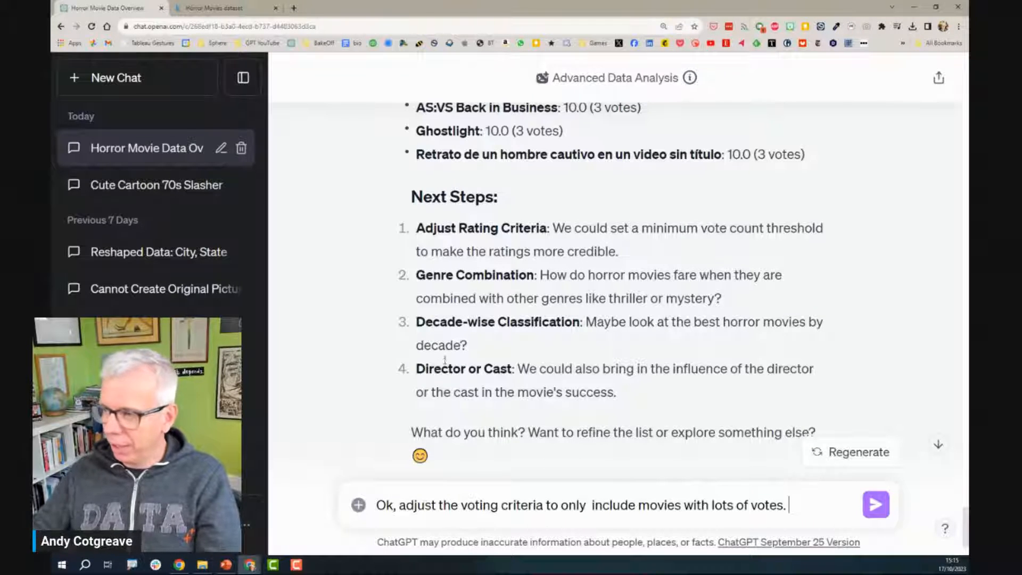
scroll(445, 361, "up", 8)
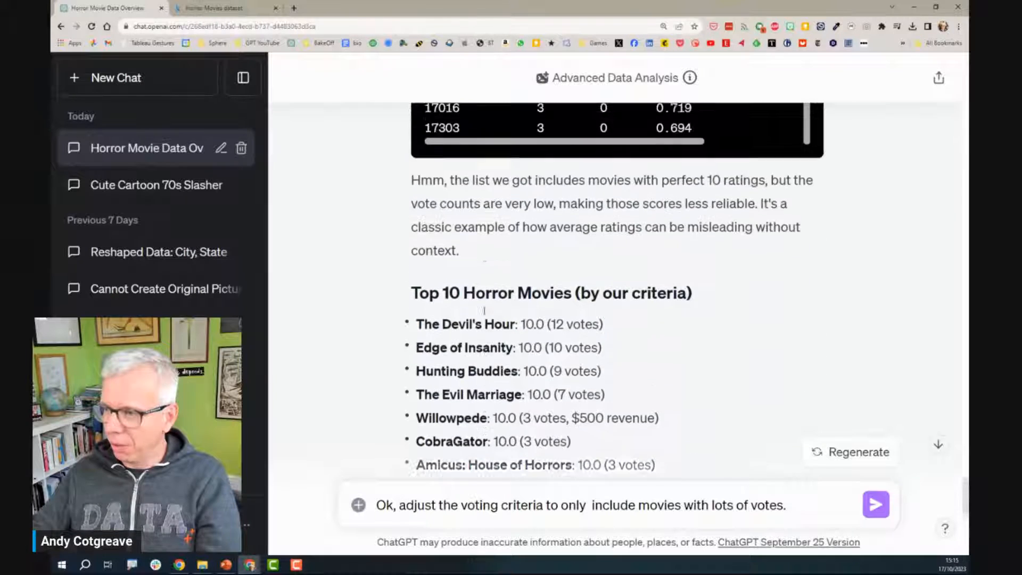
scroll(484, 311, "up", 10)
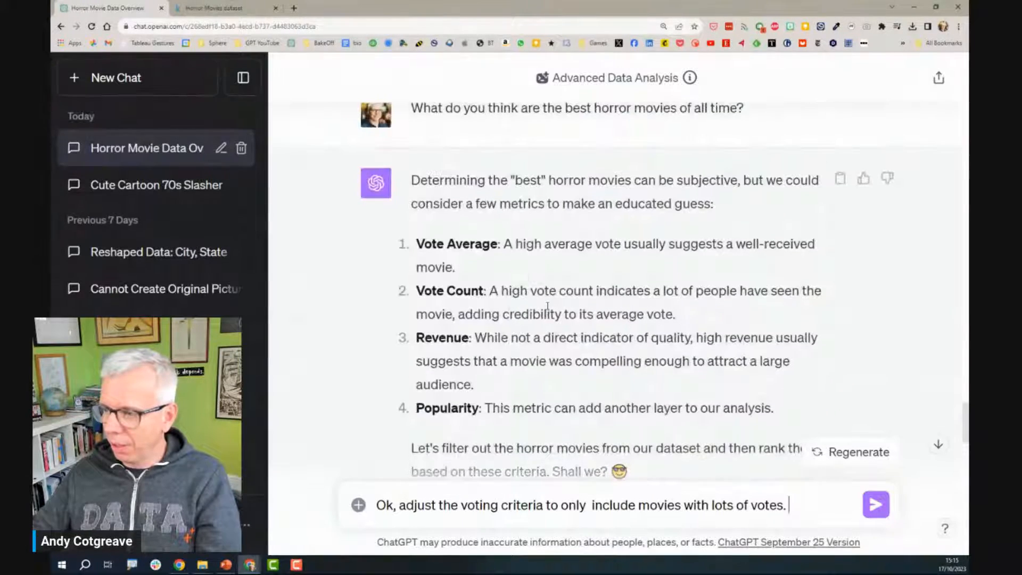
scroll(548, 307, "down", 15)
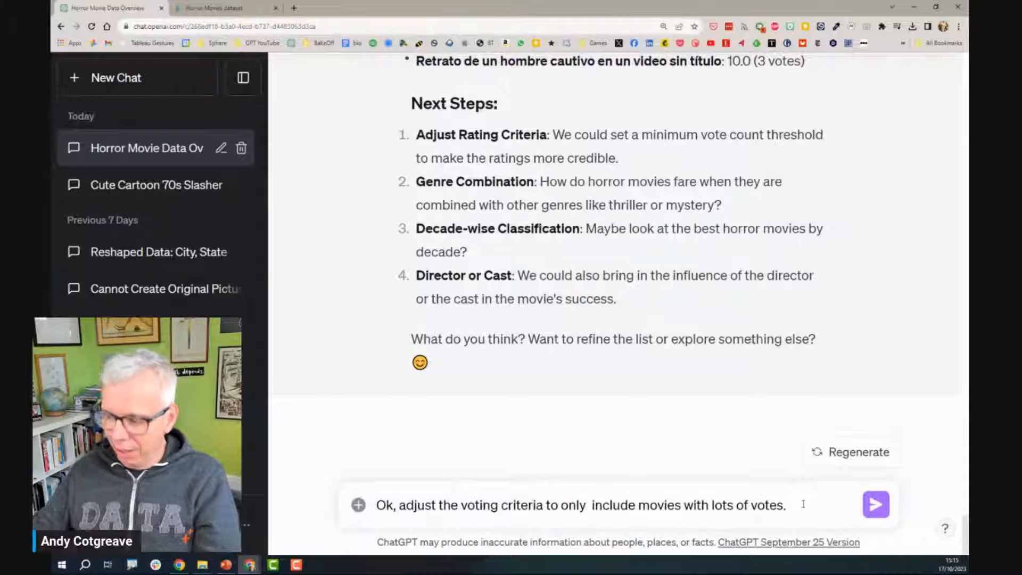
type("I want to so")
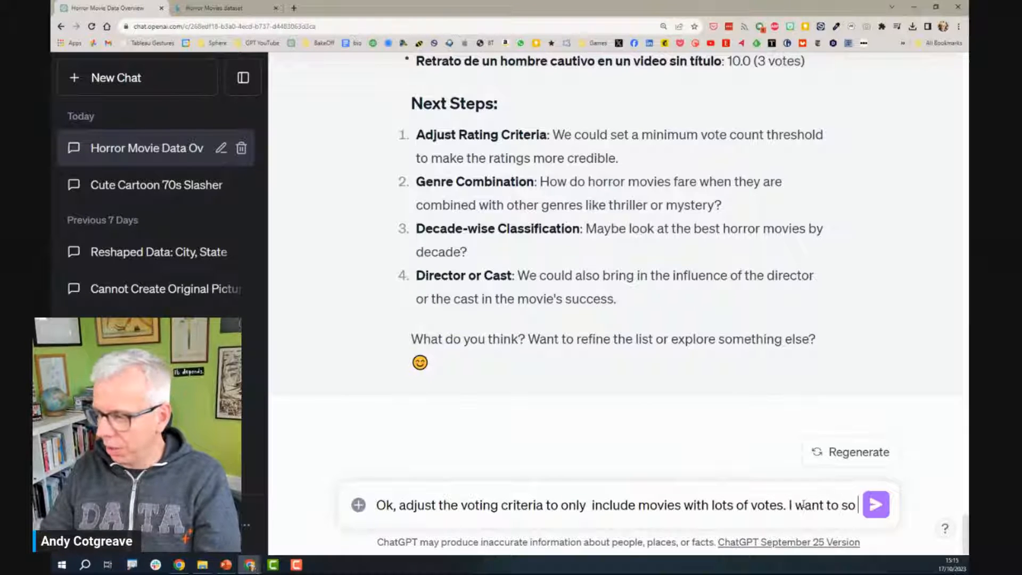
type("e the movies ")
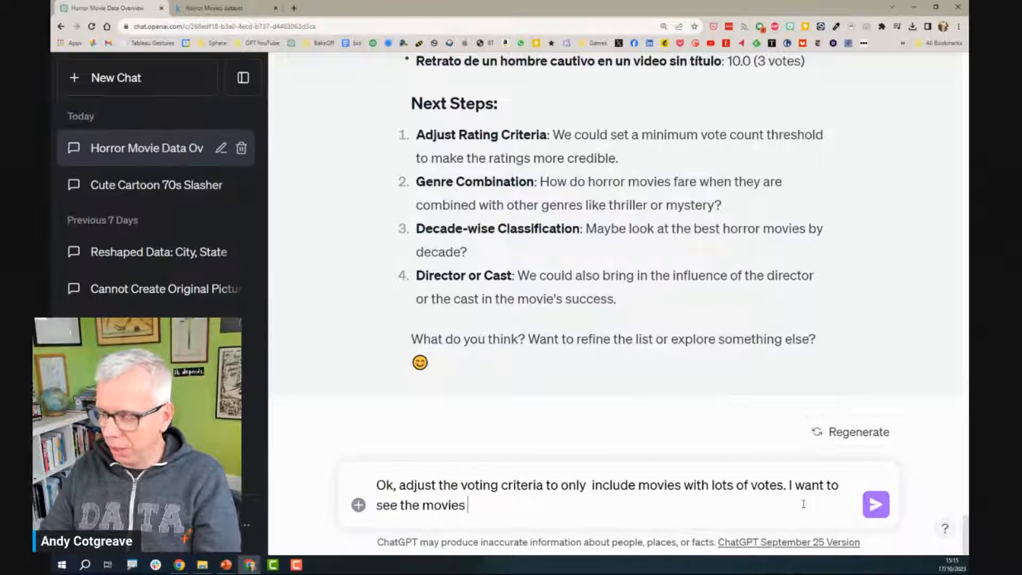
type("that have")
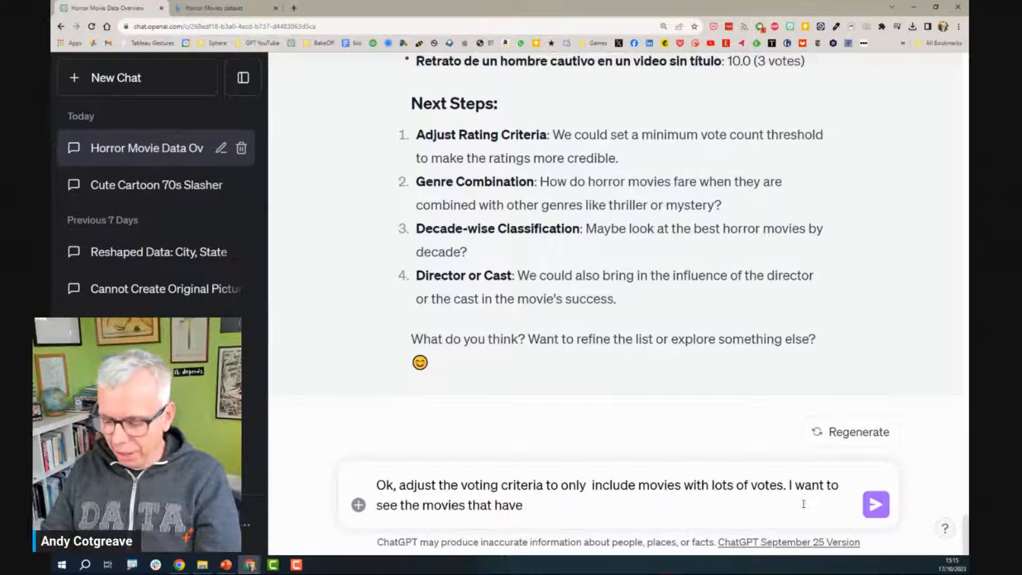
type(" high revenue,")
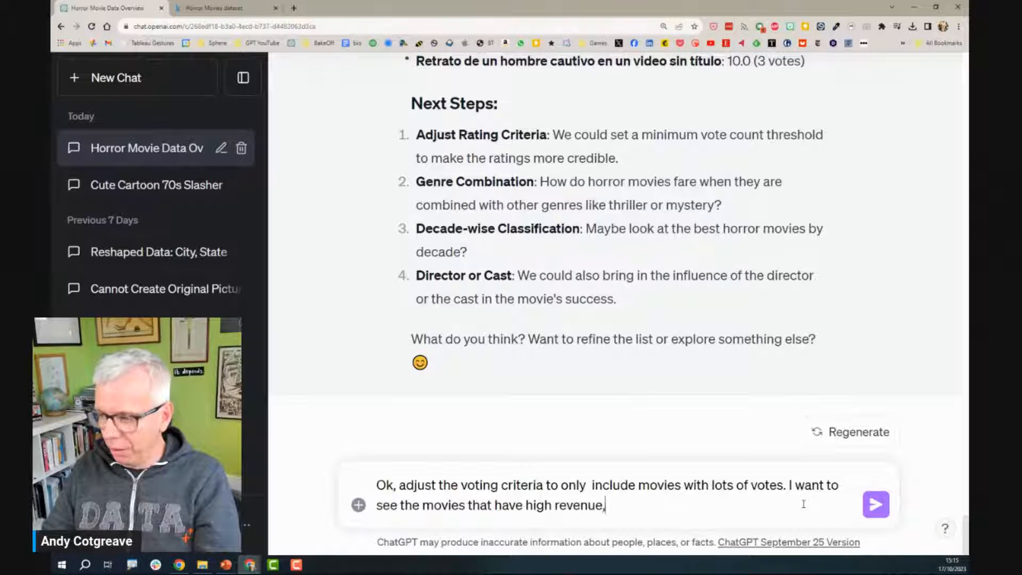
type(" high popularity ")
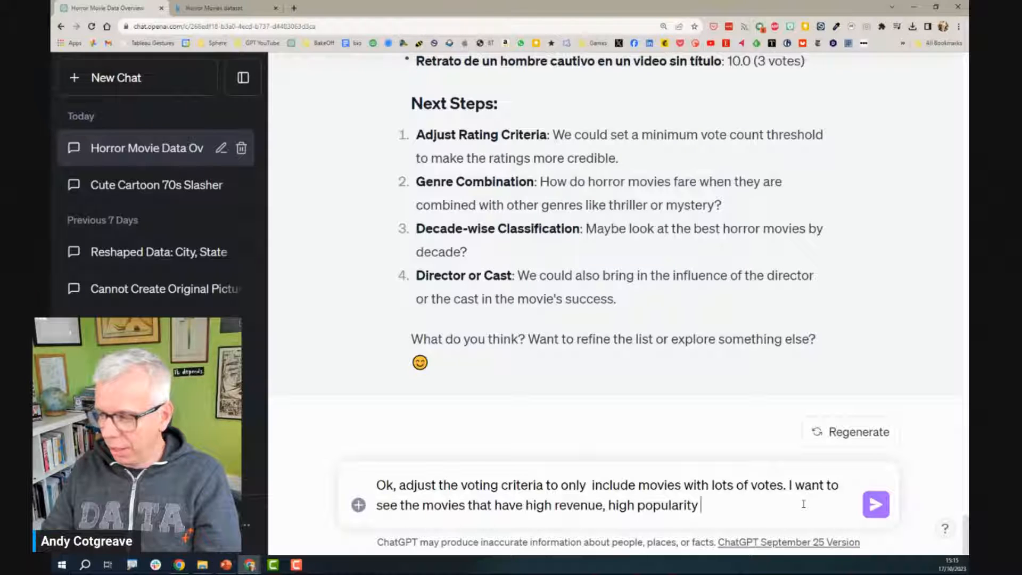
type("and high nu")
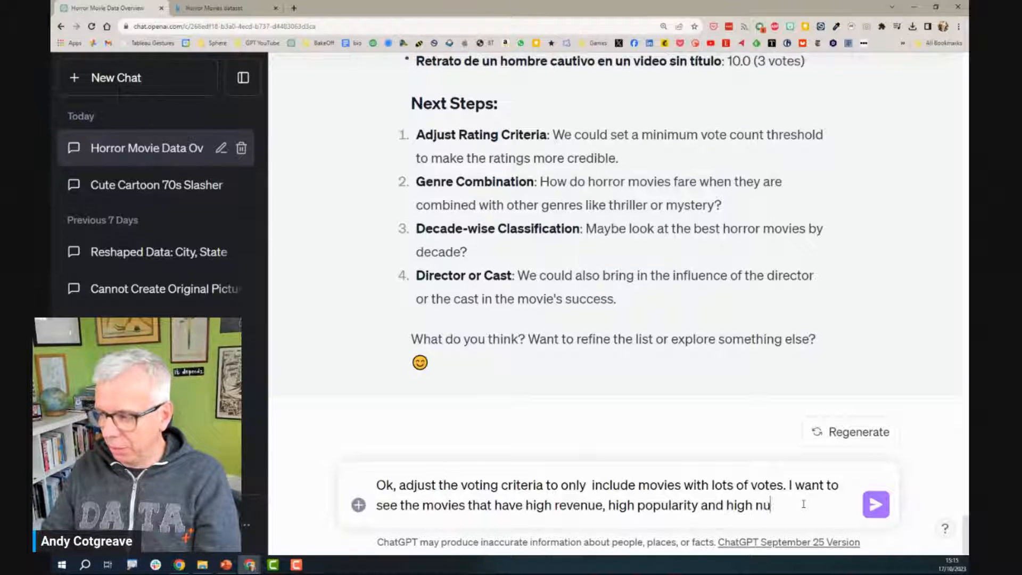
type("mber of votes.")
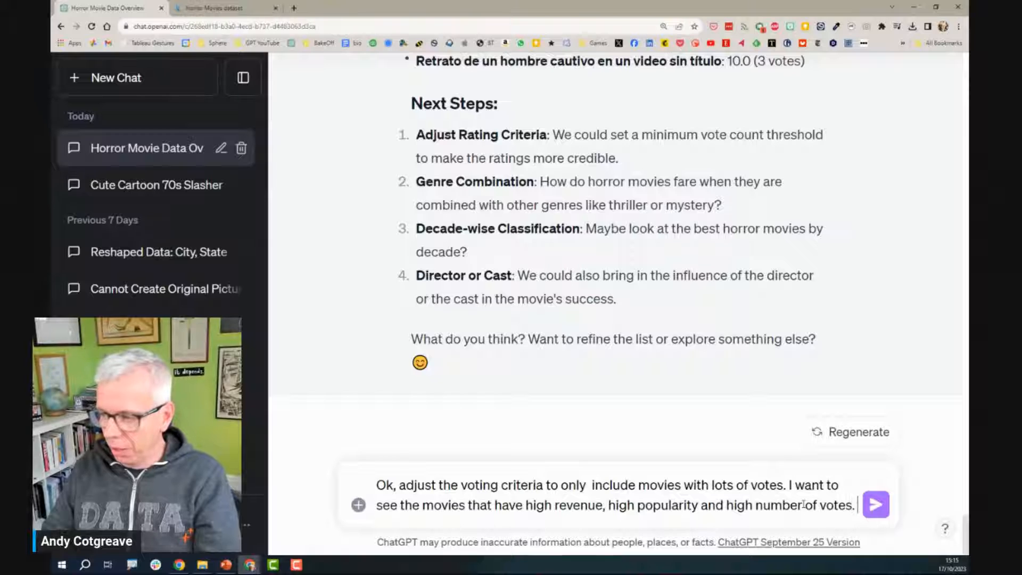
Step: Add "Show me the top 10 in a chart?" to the drafted message and send it
type(" Show me the top 1")
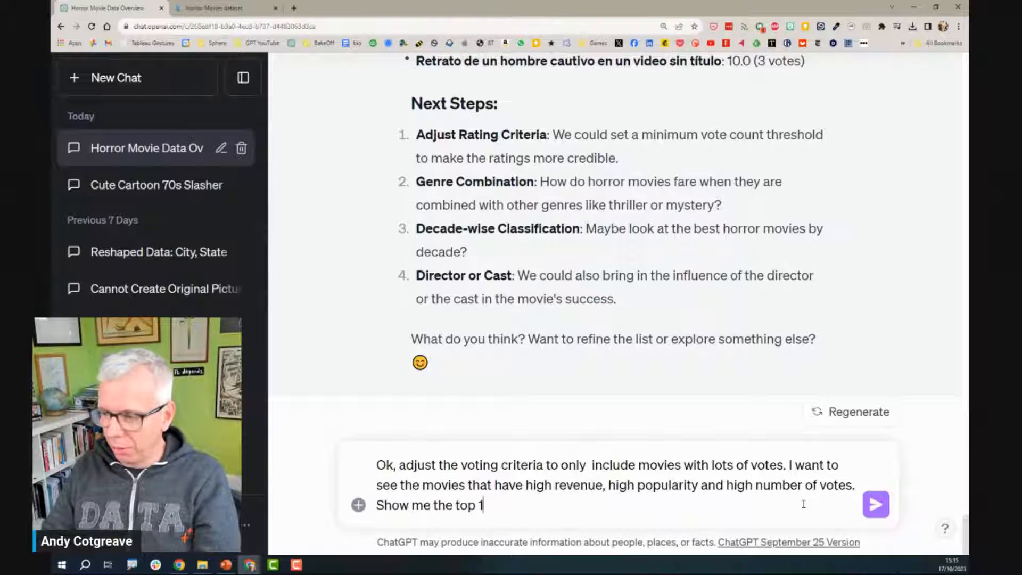
type("0 in a chart?")
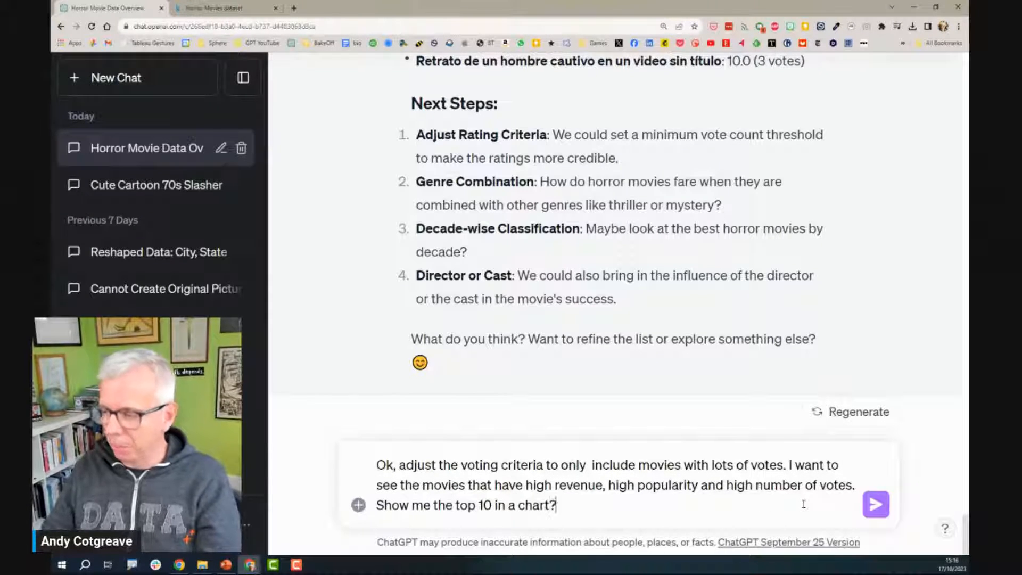
key("Return")
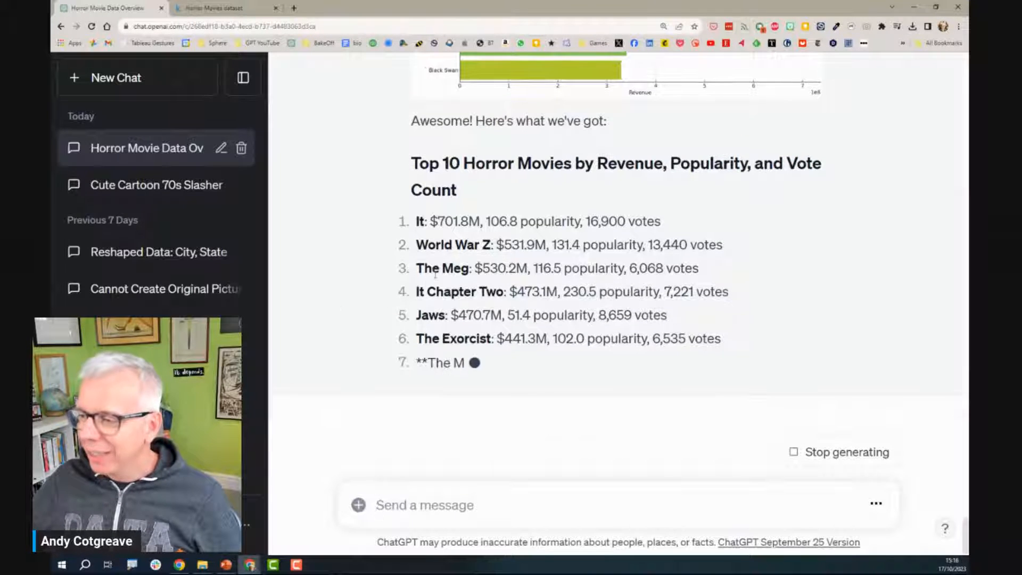
Step: Highlight The Meg in the new top 10 list, and review the reply's Observations, Next Steps and revenue bar chart
left_click_drag(418, 269, 472, 270)
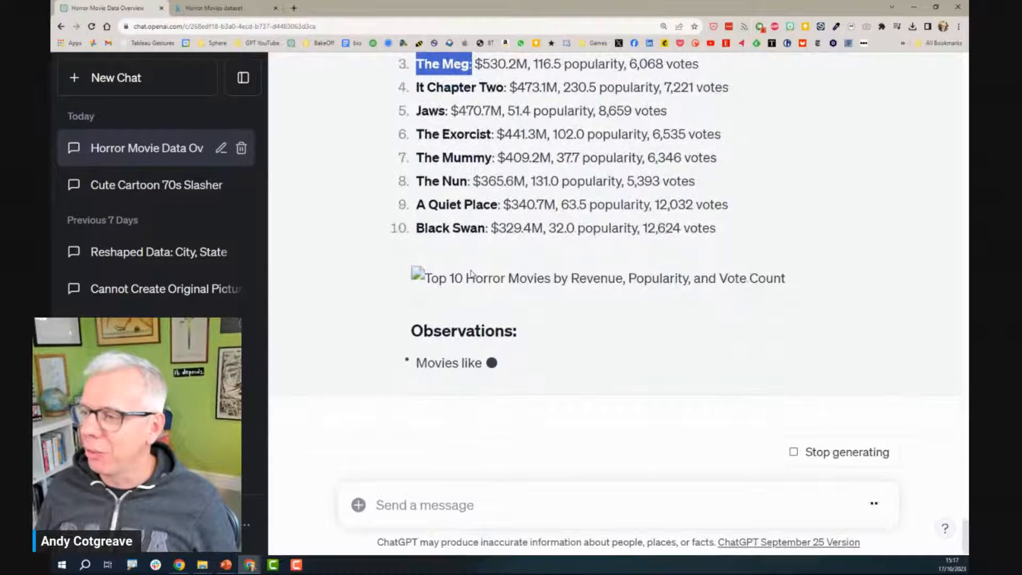
scroll(353, 192, "up", 2)
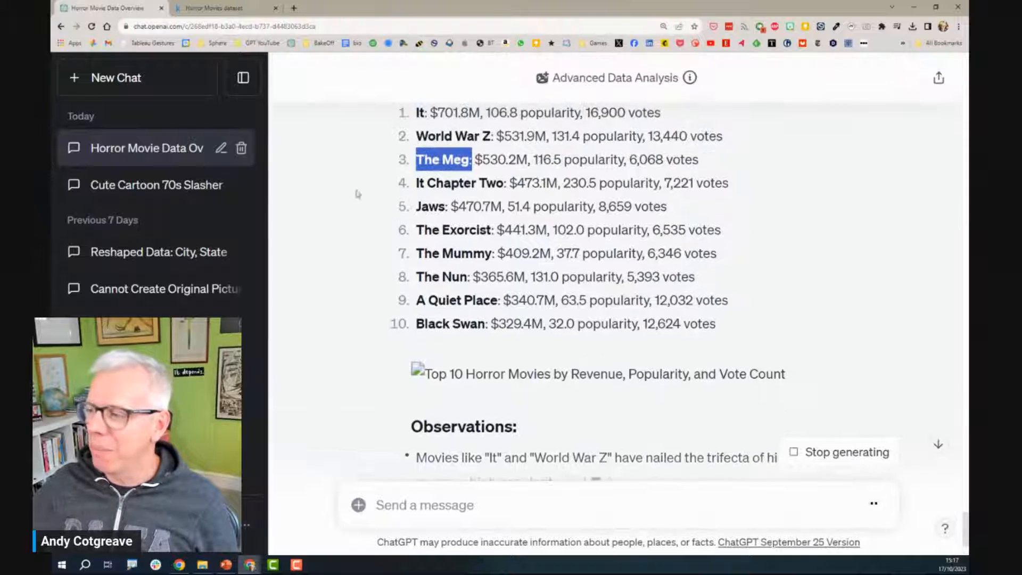
scroll(336, 205, "up", 1)
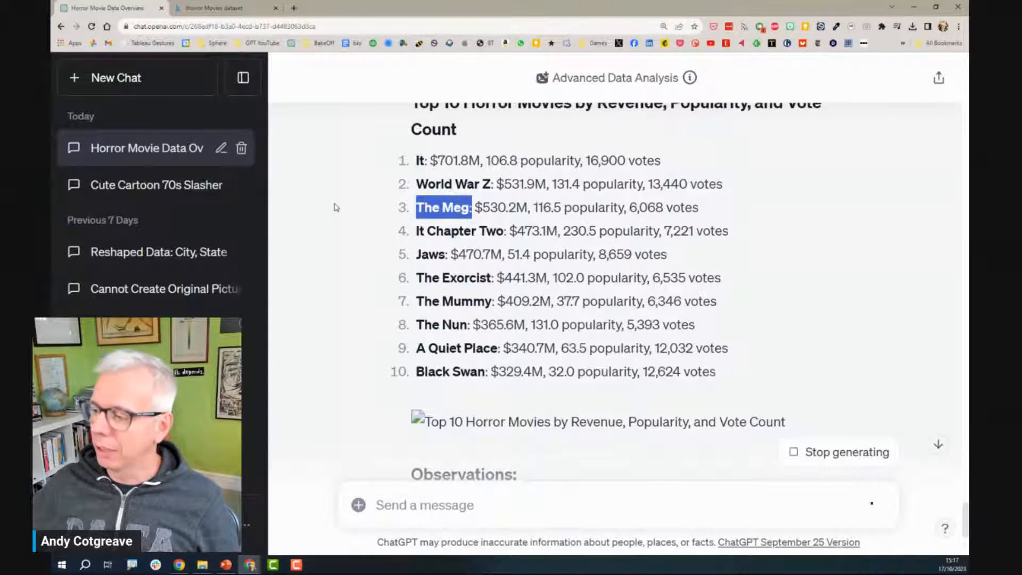
scroll(336, 207, "down", 5)
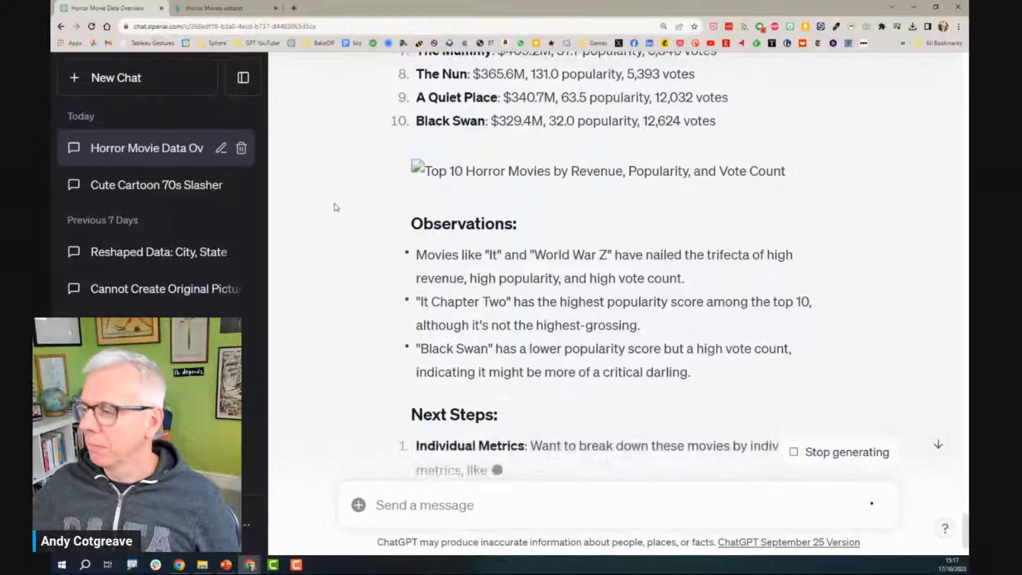
scroll(336, 207, "down", 2)
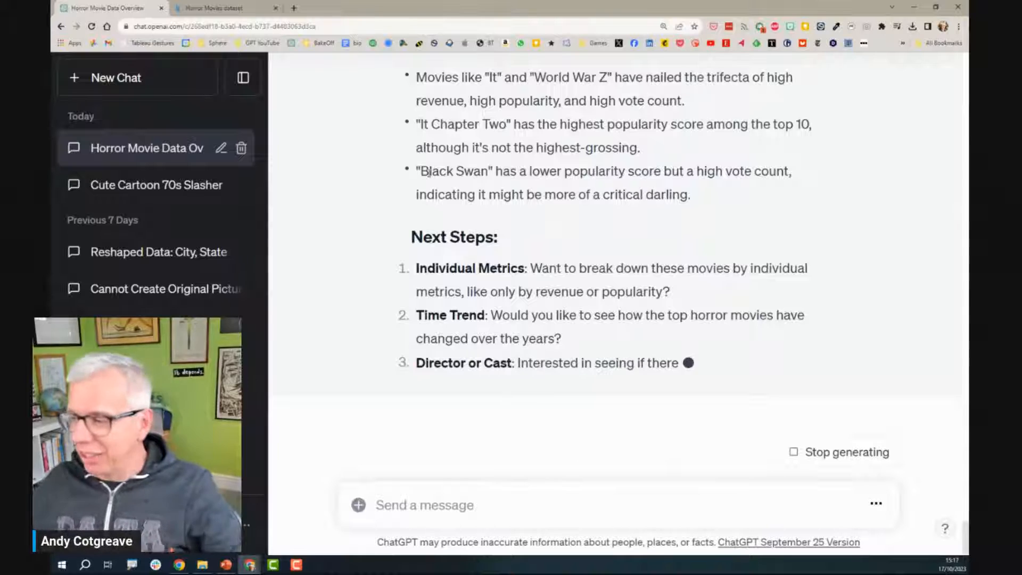
scroll(441, 198, "up", 13)
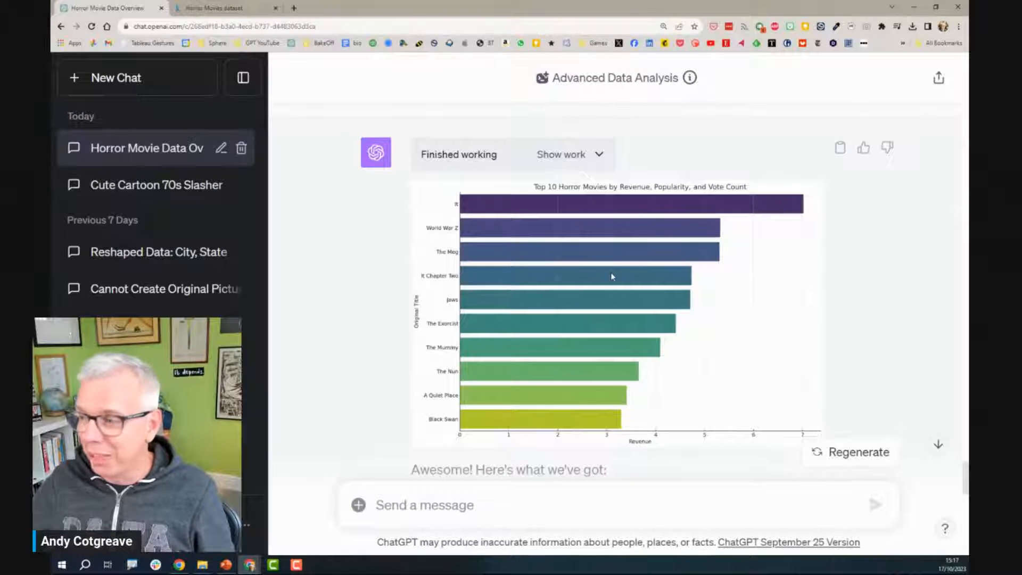
Step: Look back at the earlier top 10 horror movies by rating, its result table and Next Steps, down to the newer revenue chart
scroll(611, 273, "up", 3)
scroll(613, 273, "down", 3)
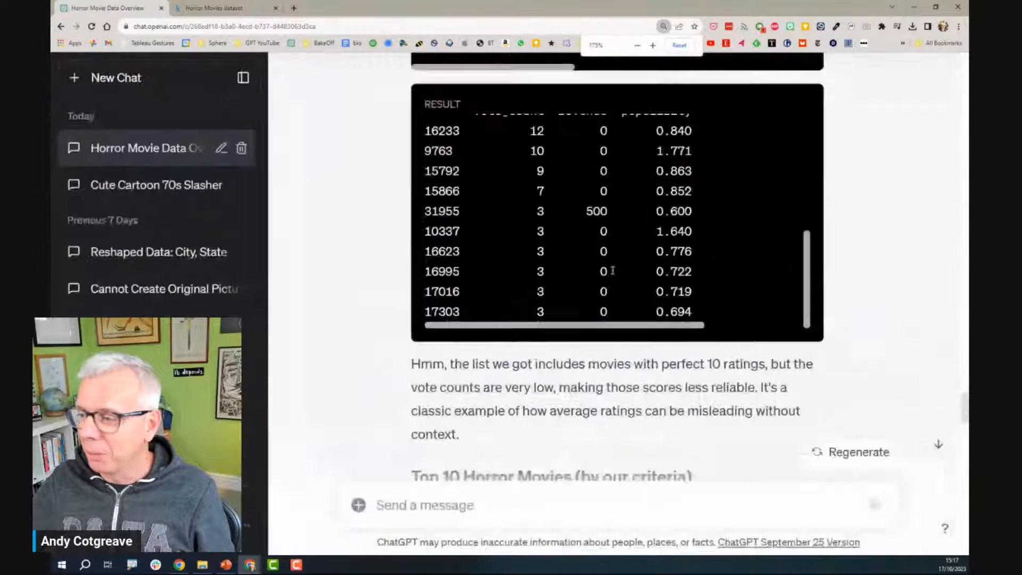
scroll(613, 271, "up", 3)
scroll(586, 261, "down", 5)
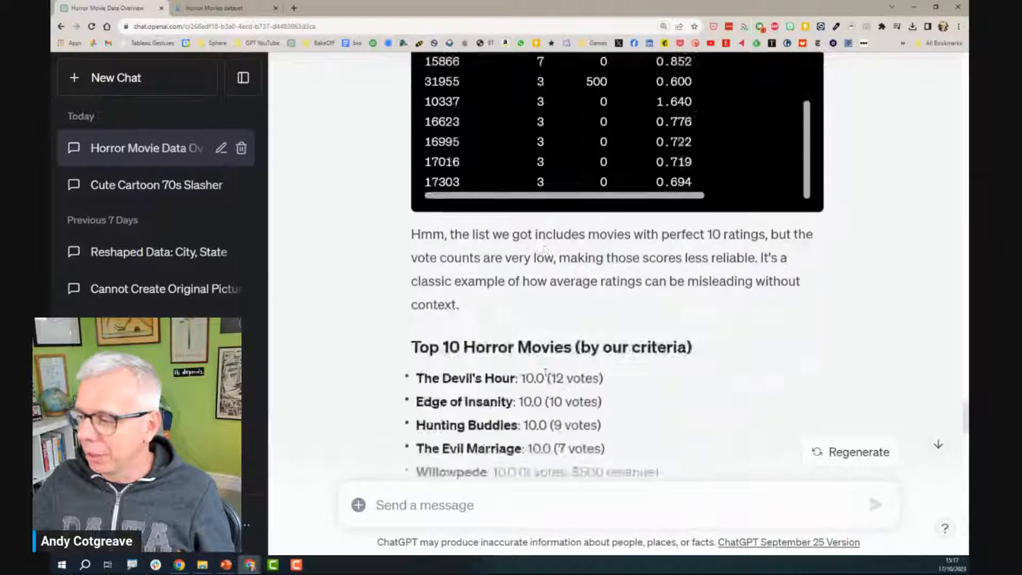
scroll(545, 248, "down", 5)
scroll(551, 298, "up", 4)
scroll(554, 321, "down", 5)
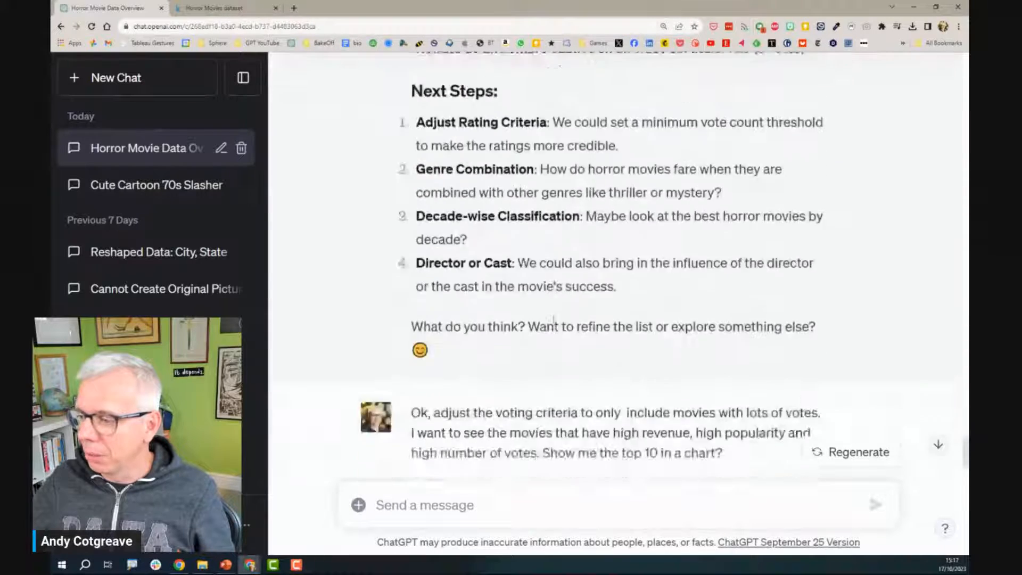
scroll(554, 320, "down", 5)
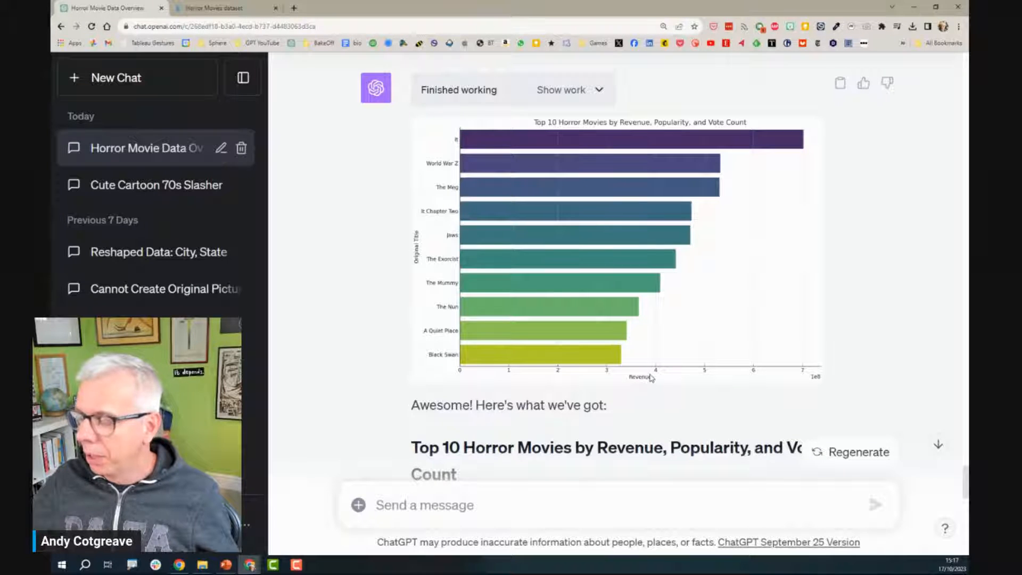
Step: Compare the revenue bar chart with the top 10 list by revenue, popularity and vote count, and continue to the Observations
scroll(651, 378, "down", 2)
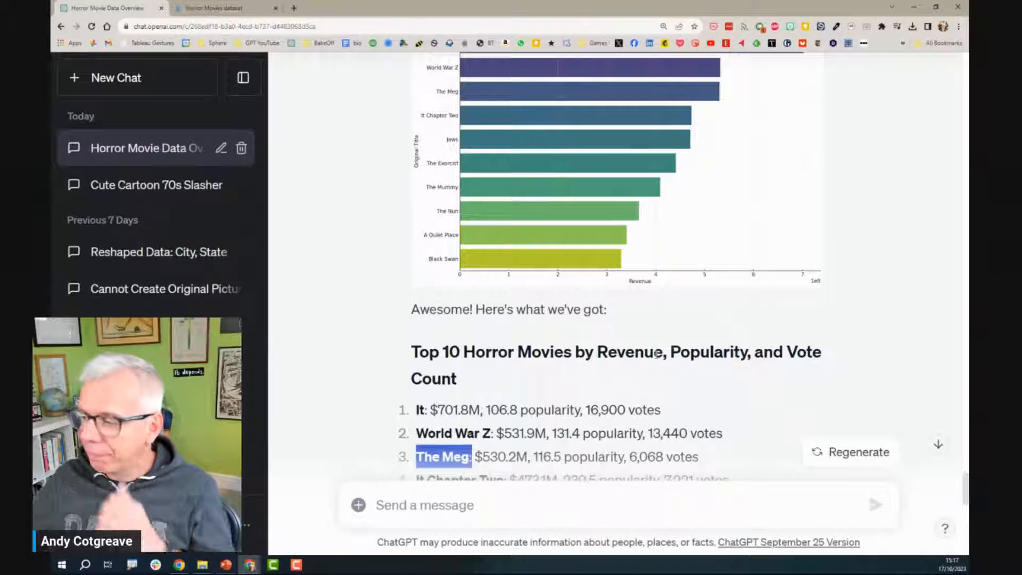
scroll(658, 353, "down", 2)
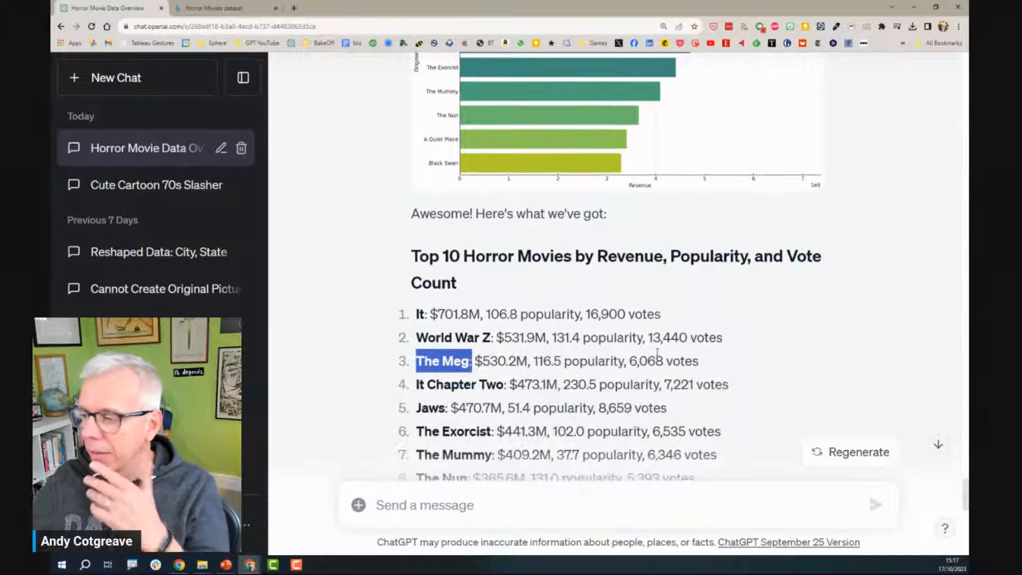
scroll(658, 355, "up", 4)
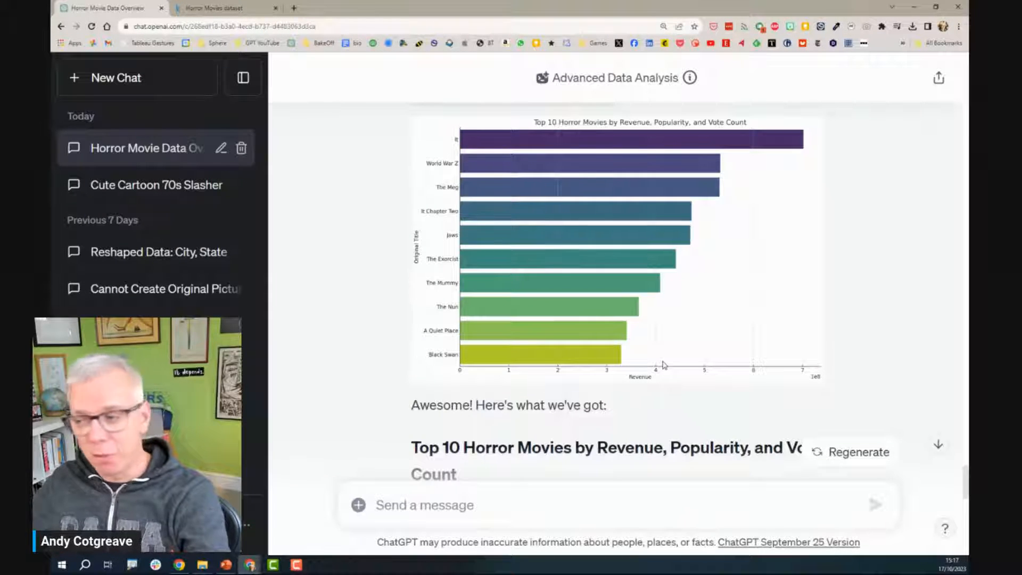
scroll(664, 366, "down", 6)
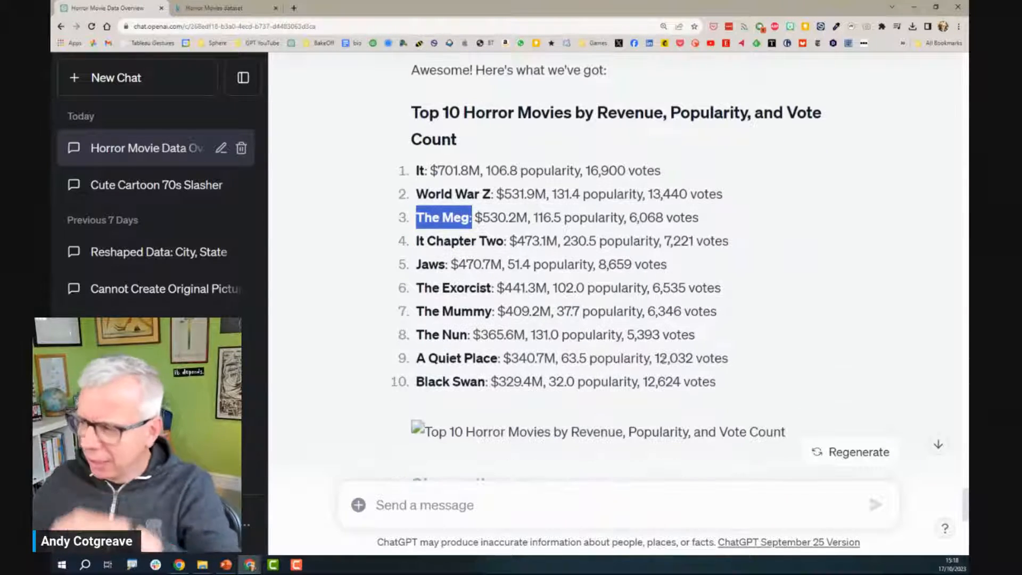
scroll(664, 344, "down", 3)
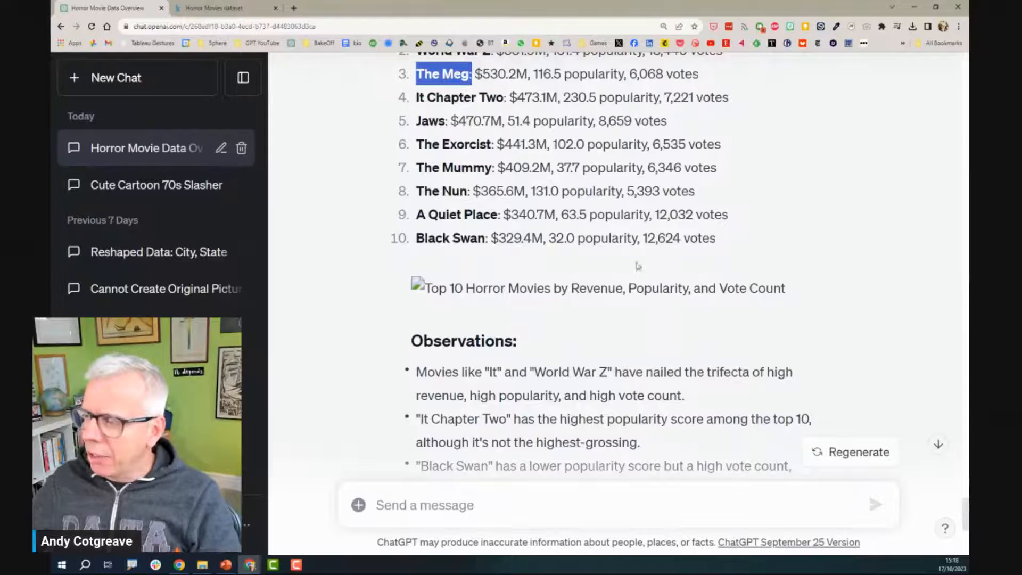
scroll(626, 218, "up", 3)
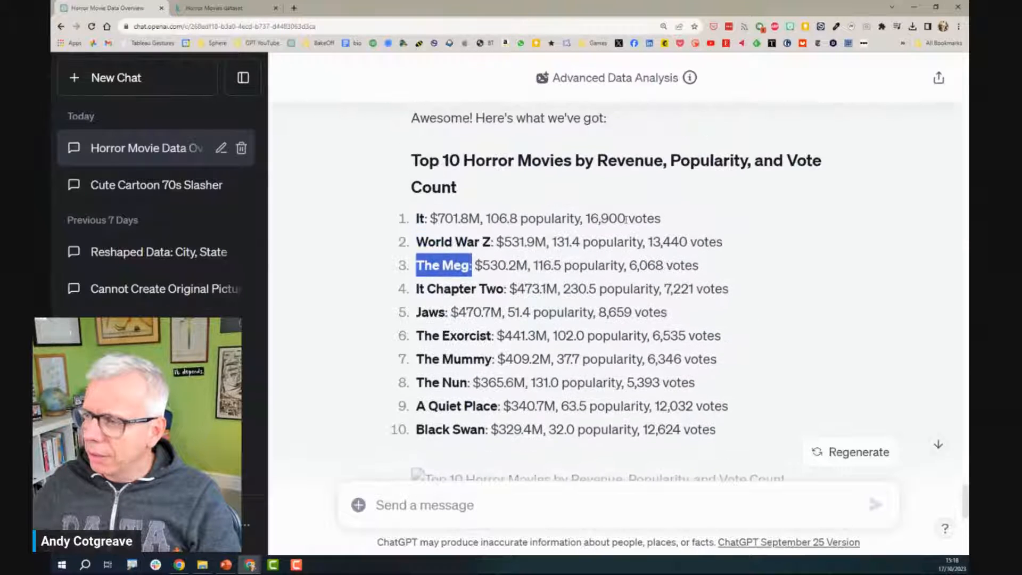
scroll(626, 219, "down", 2)
scroll(626, 218, "down", 6)
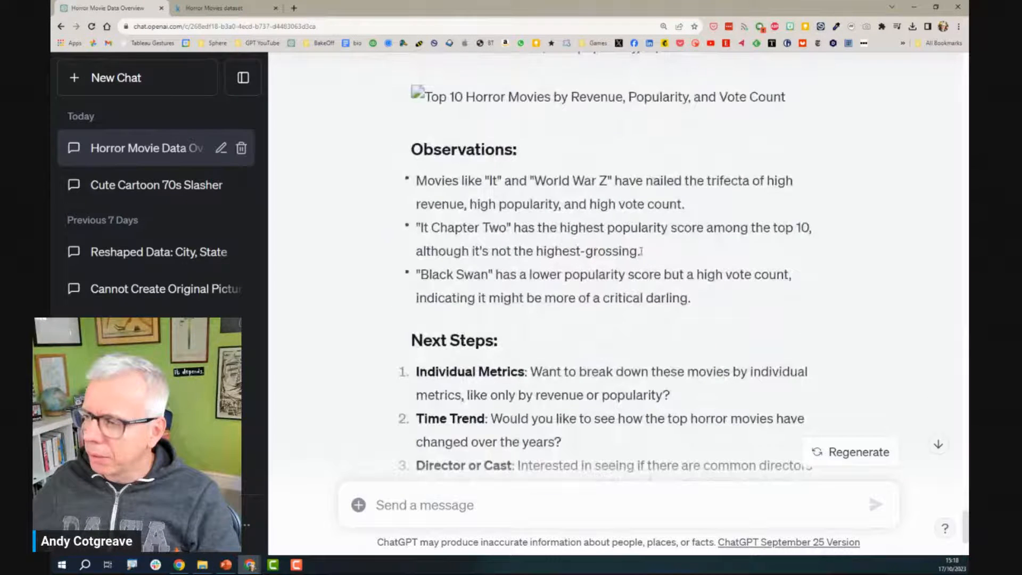
Step: Highlight the Observations on It and World War Z, It Chapter Two and Black Swan, ending with only the words "a critical darling."
left_click_drag(418, 180, 697, 208)
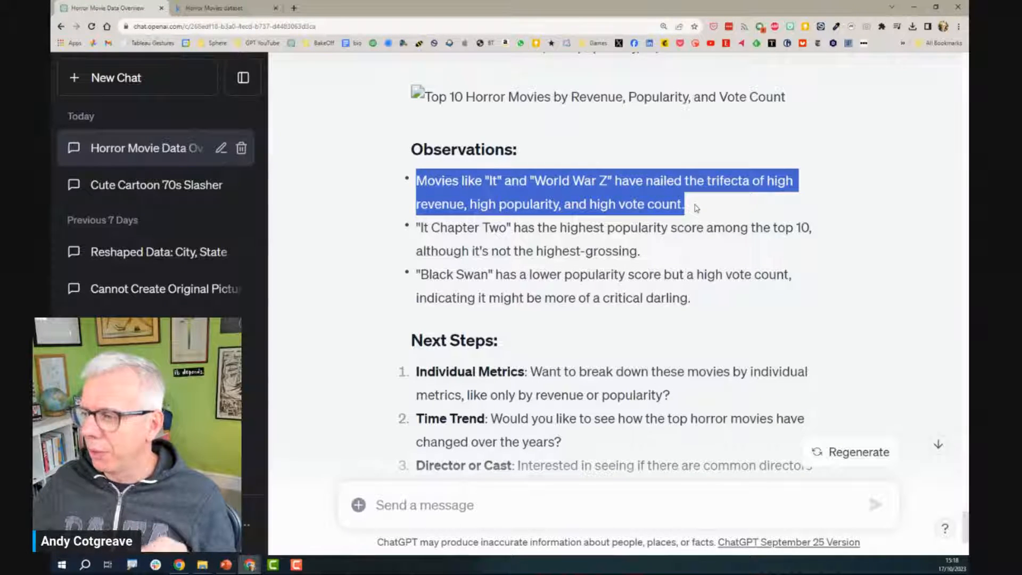
left_click_drag(697, 209, 701, 259)
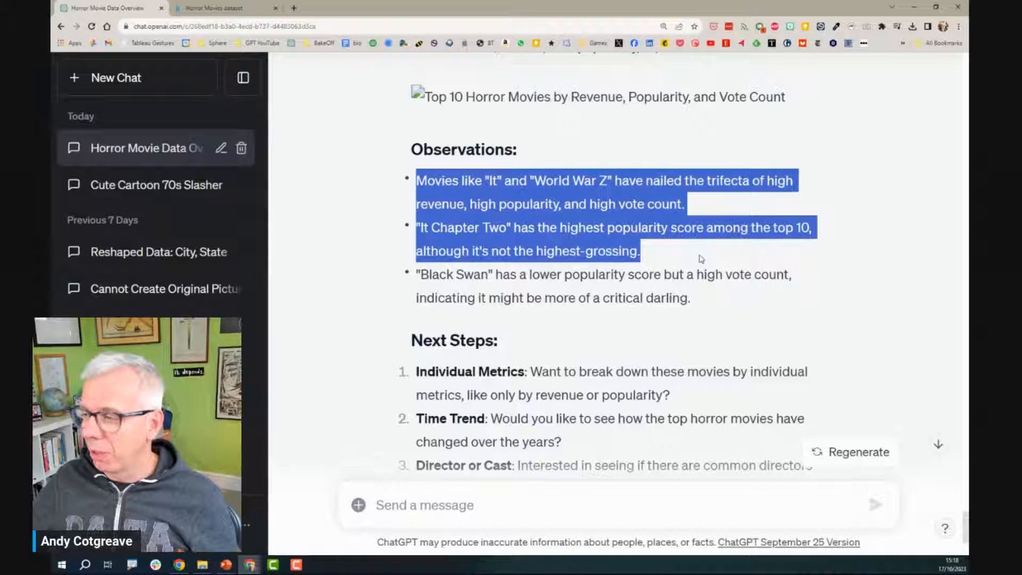
left_click_drag(702, 259, 718, 302)
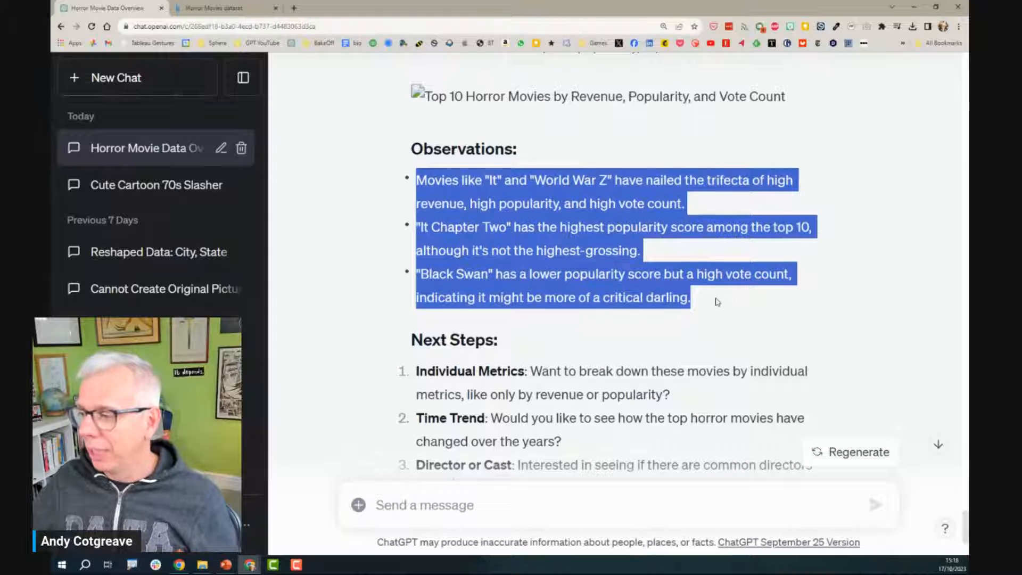
scroll(717, 302, "down", 2)
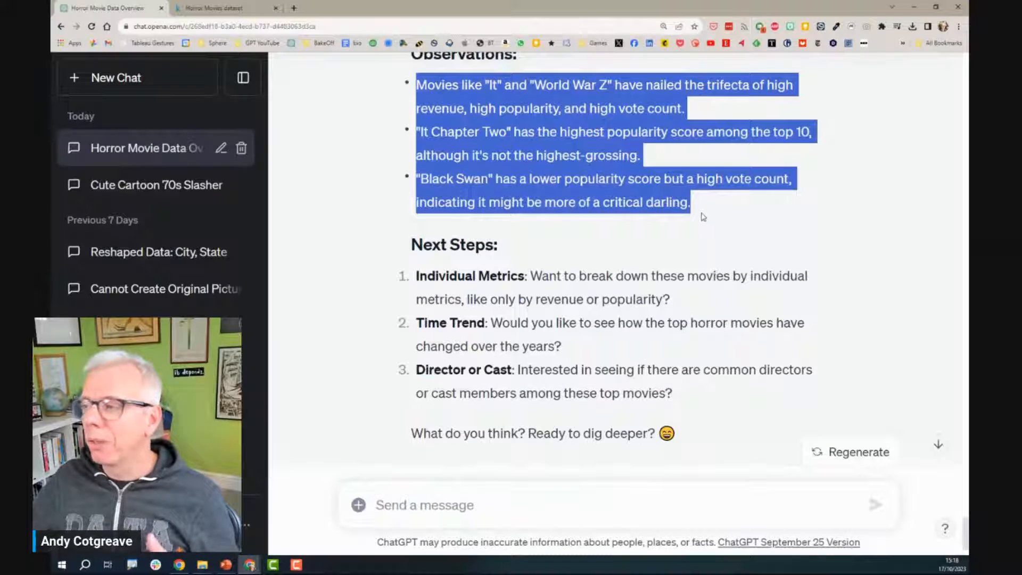
left_click_drag(702, 215, 596, 203)
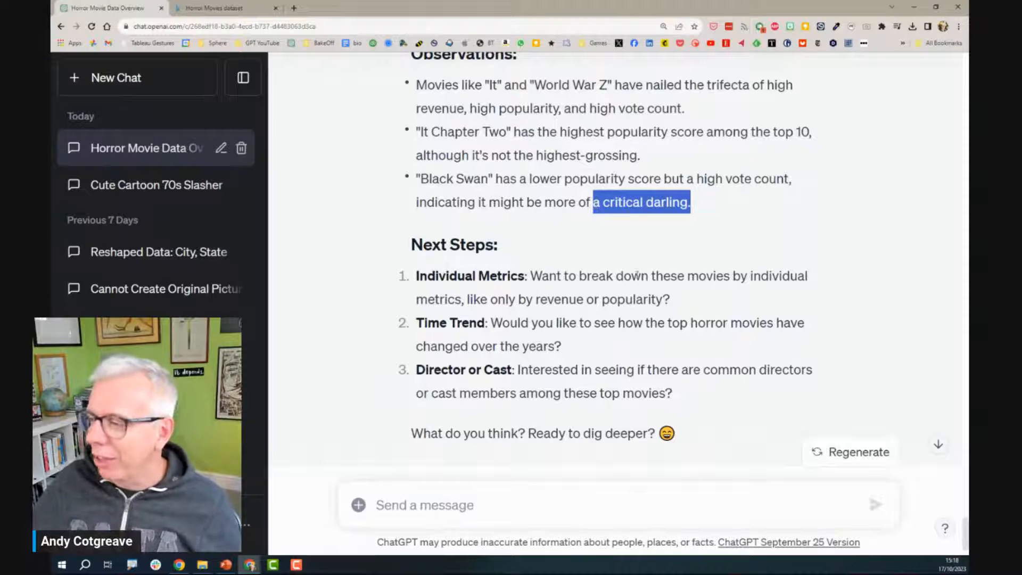
Step: Send the message "Can you find more Critical Darlings like Black Swan?"
left_click(480, 509)
type("C")
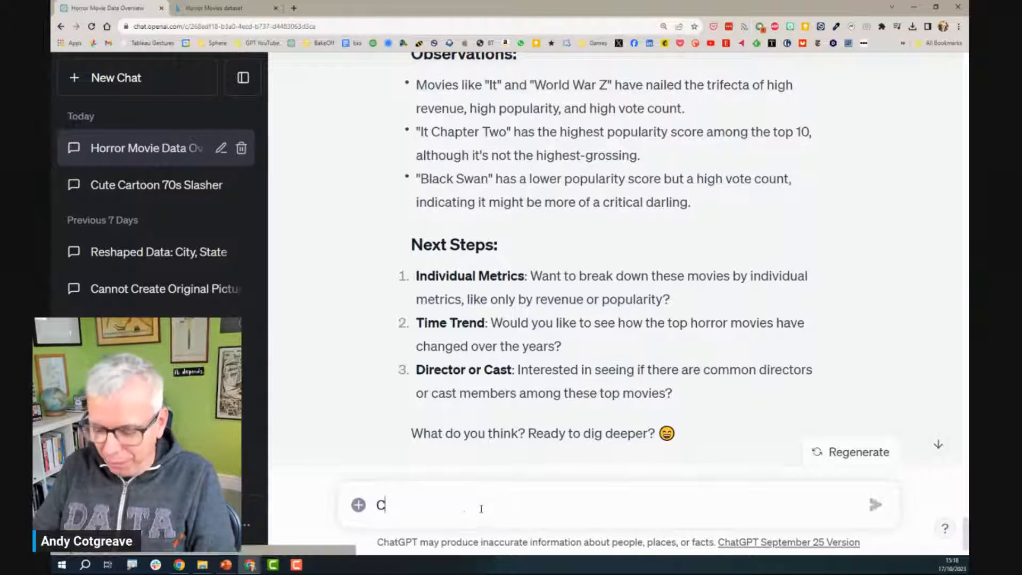
type("an you find more C")
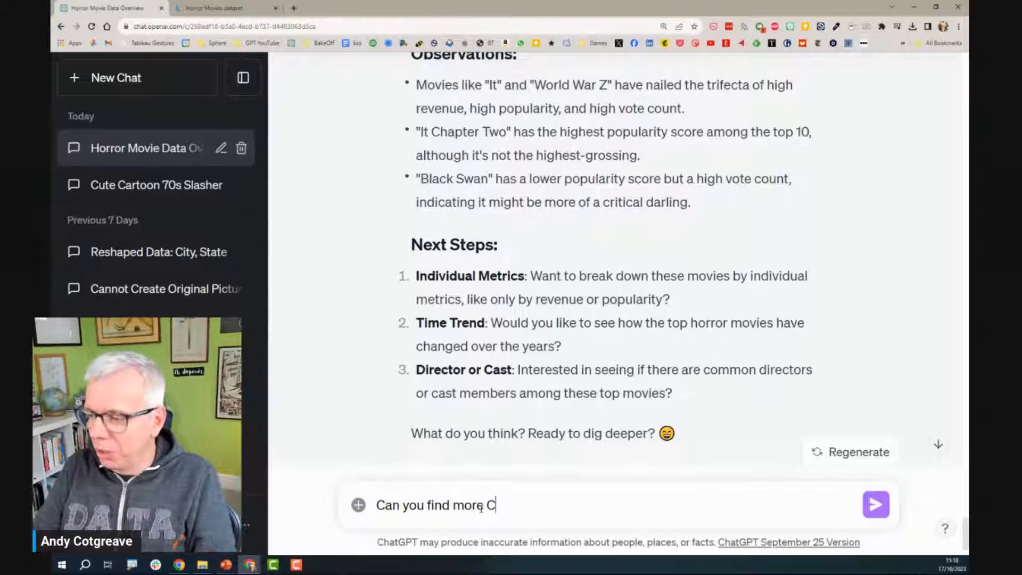
type("ritical Darl")
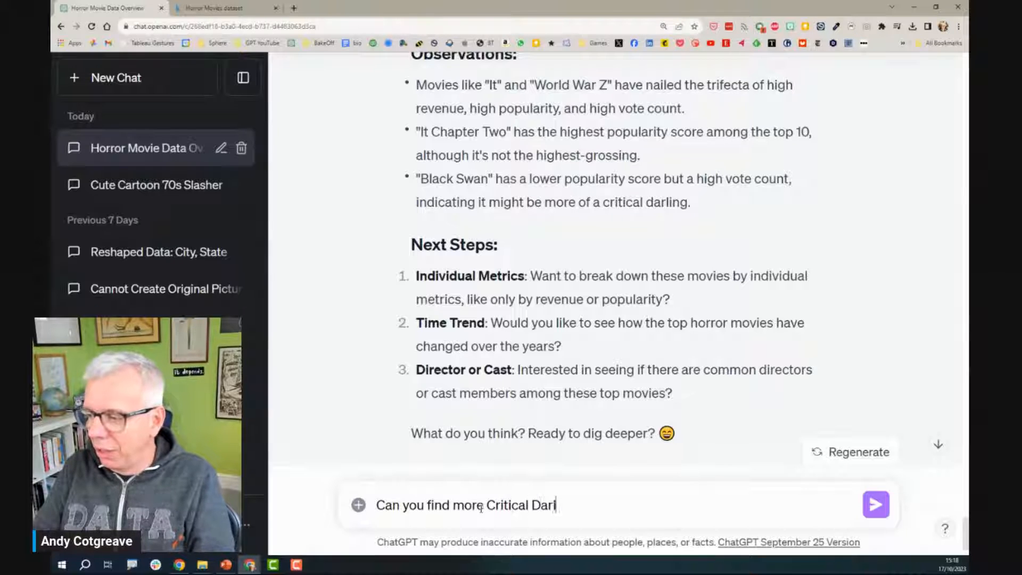
type("ings like Black Swan?")
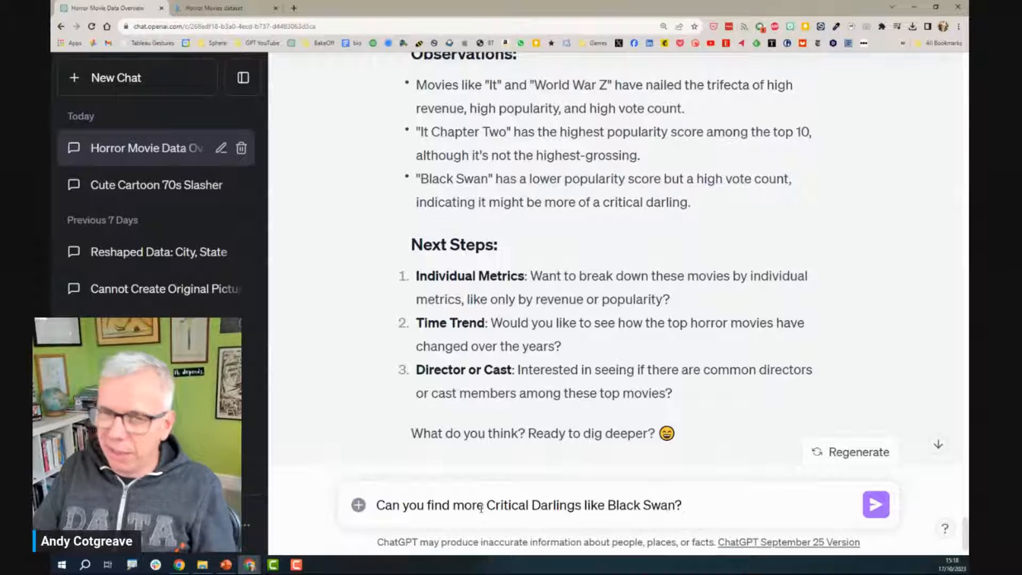
key("Return")
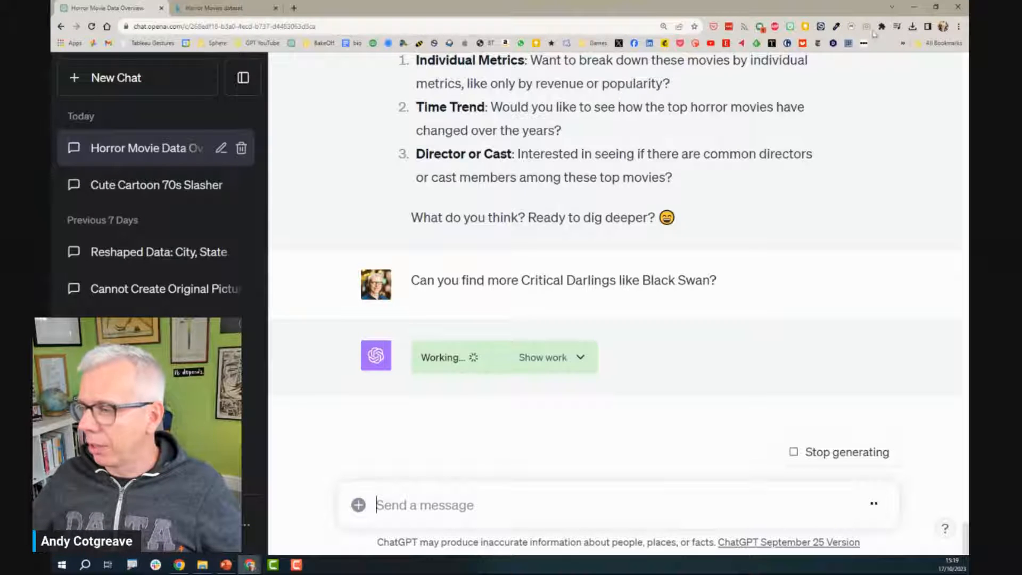
Step: Re-examine the top 10 list and revenue bar chart in the previous reply while the new answer is generated
scroll(693, 287, "up", 10)
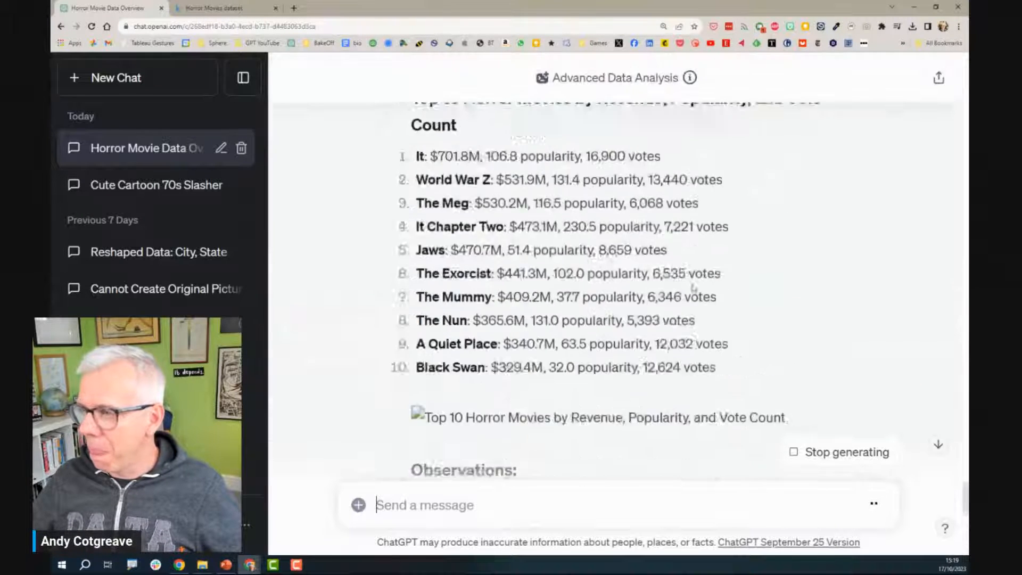
scroll(692, 285, "up", 9)
scroll(753, 319, "down", 2)
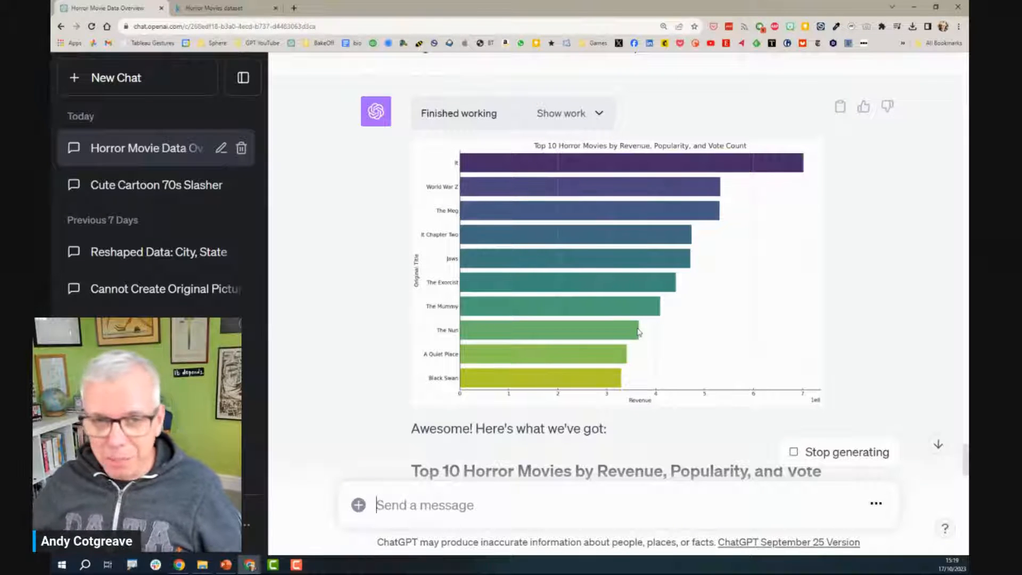
scroll(676, 251, "down", 4)
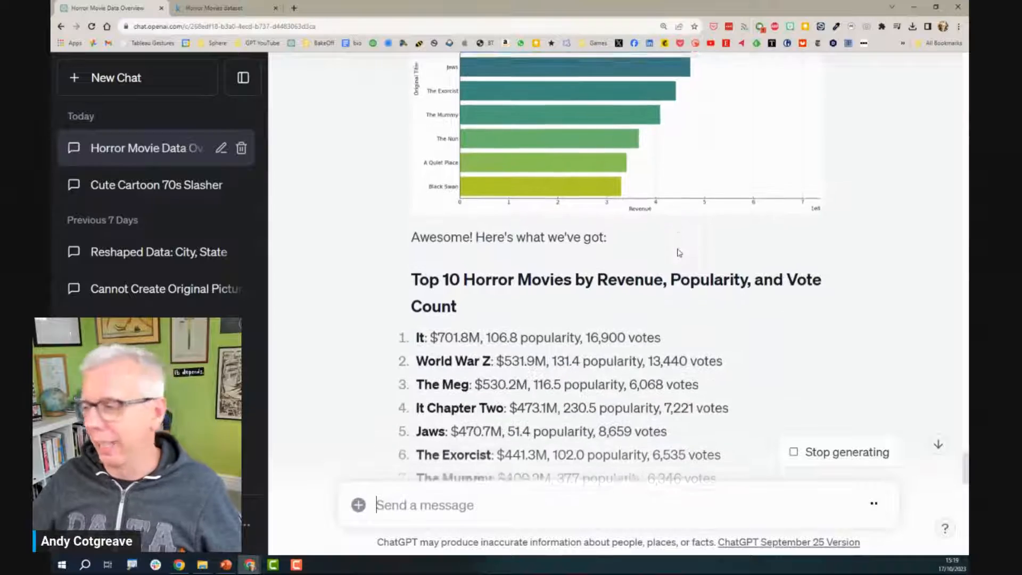
Step: Read the Top 10 Horror "Critical Darlings" list and highlight the revenue figure of What Ever Happened to Baby Jane?
scroll(679, 253, "down", 15)
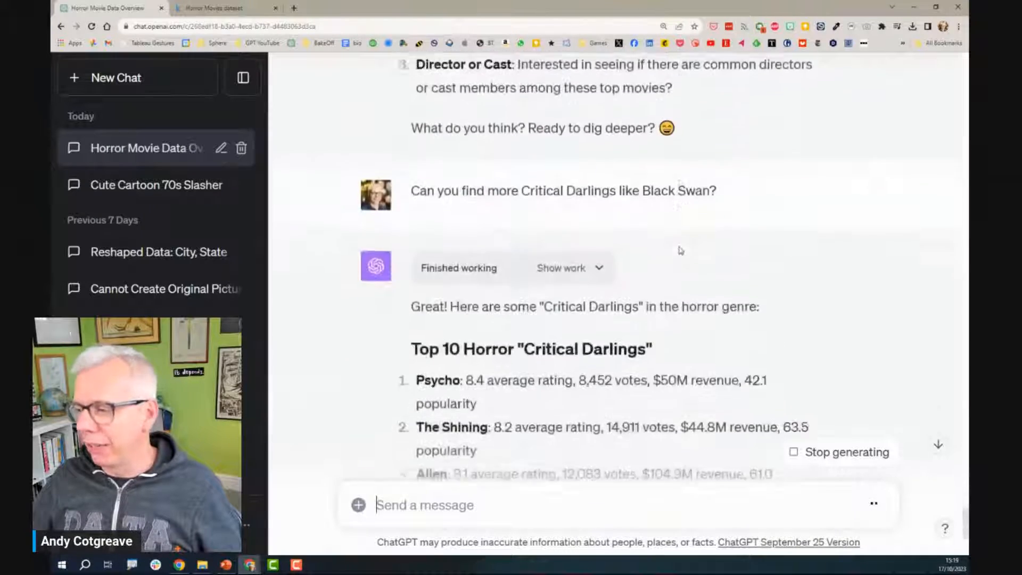
scroll(681, 250, "down", 4)
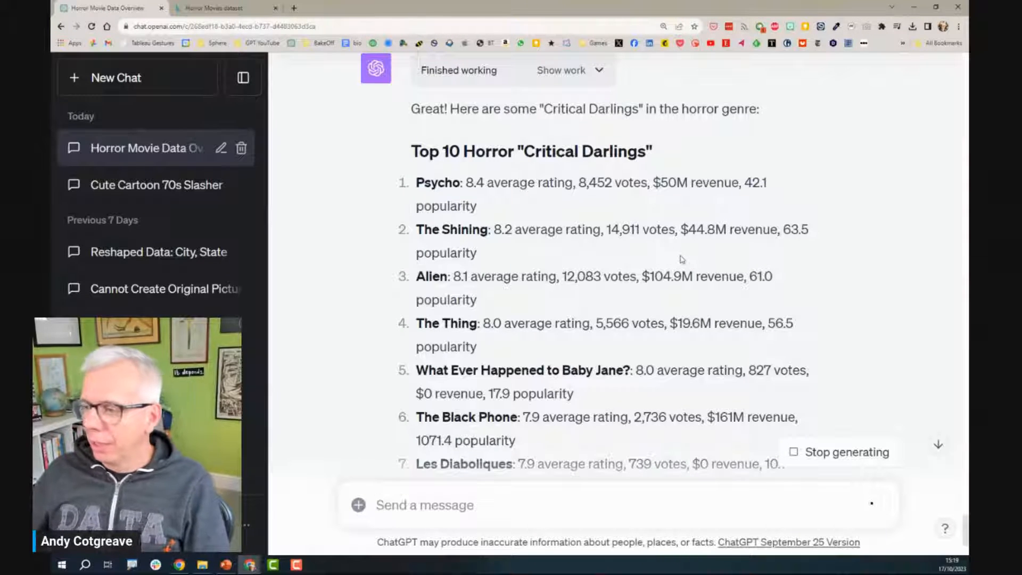
scroll(679, 237, "down", 1)
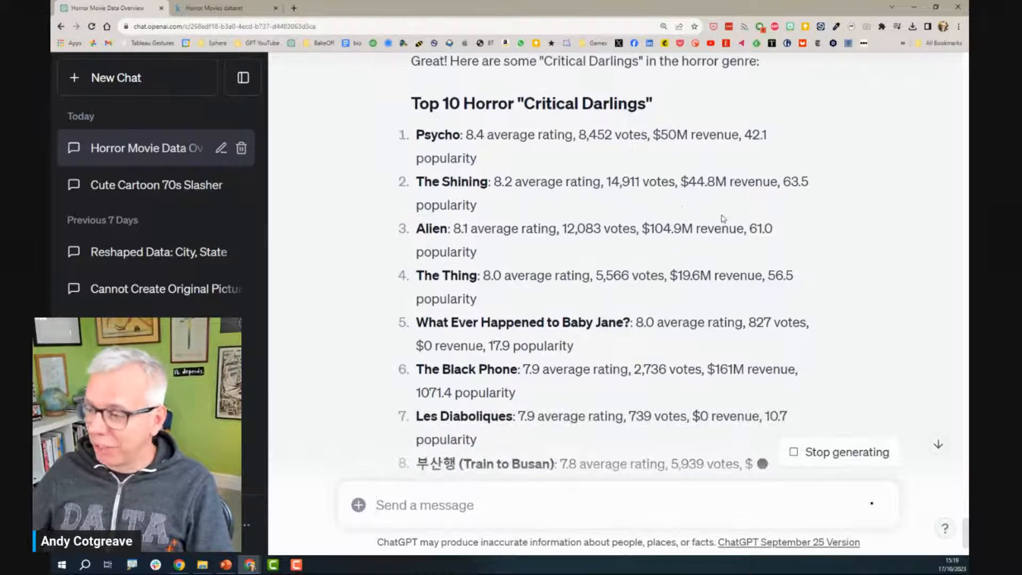
scroll(723, 218, "down", 1)
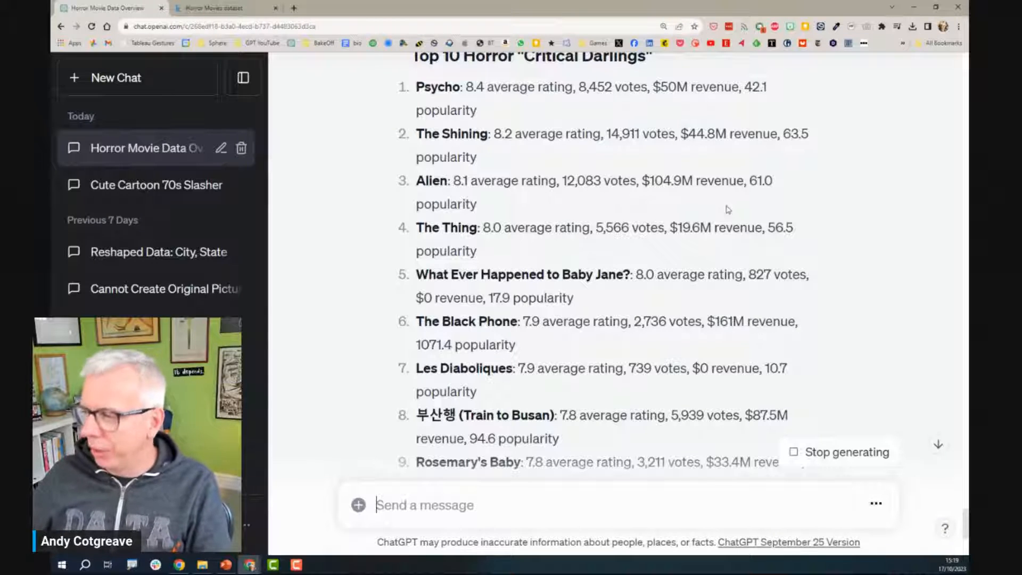
left_click_drag(417, 297, 487, 298)
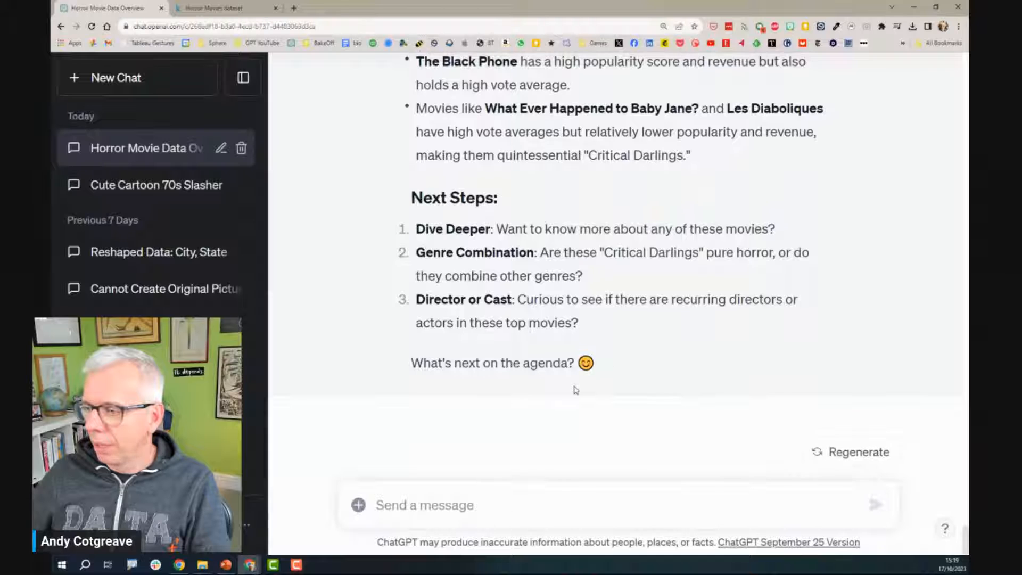
Step: Highlight the Genre Combination question under Next Steps, and review the Observations and Critical Darlings list again
left_click_drag(542, 252, 584, 276)
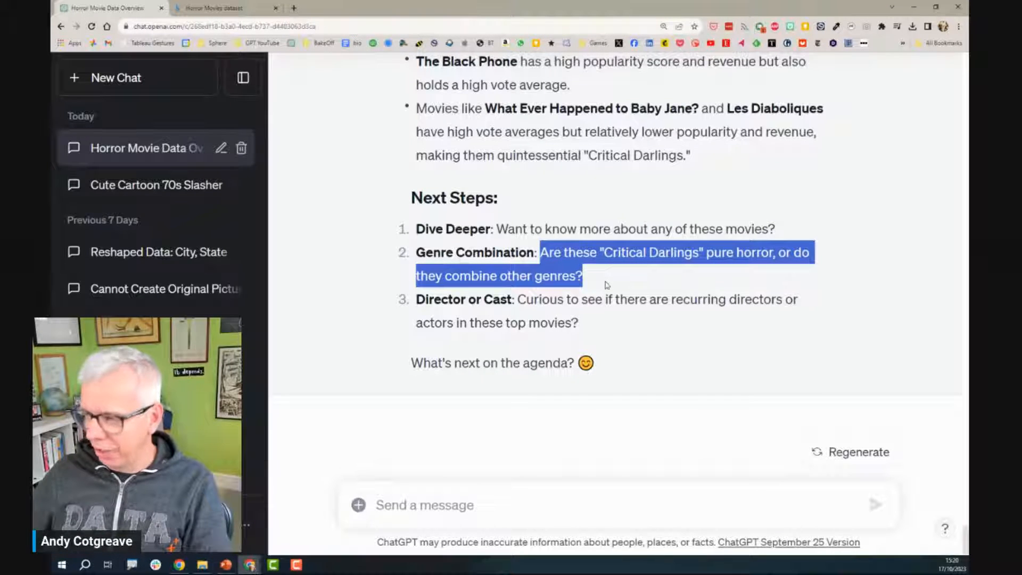
scroll(549, 241, "up", 5)
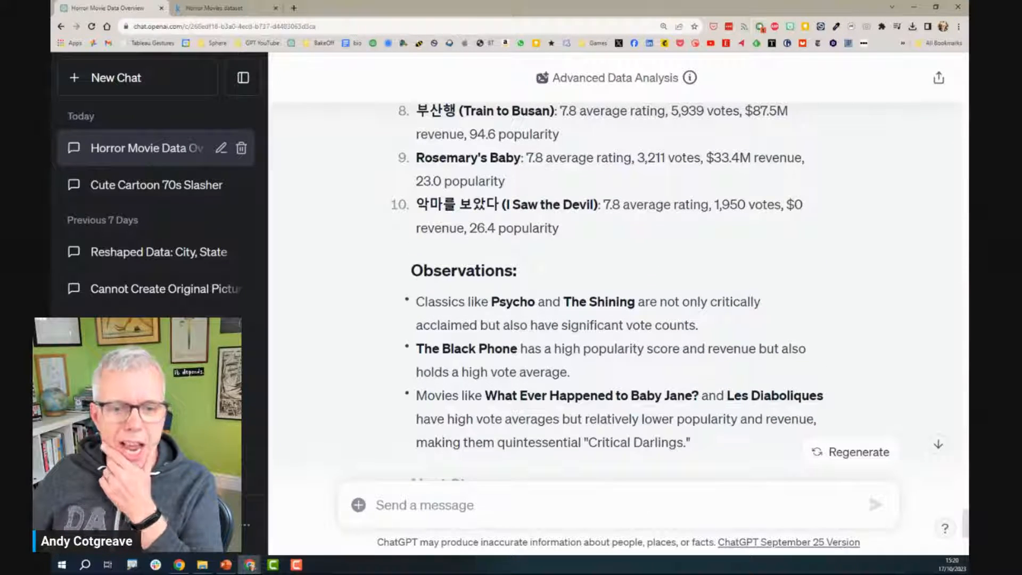
scroll(453, 364, "up", 7)
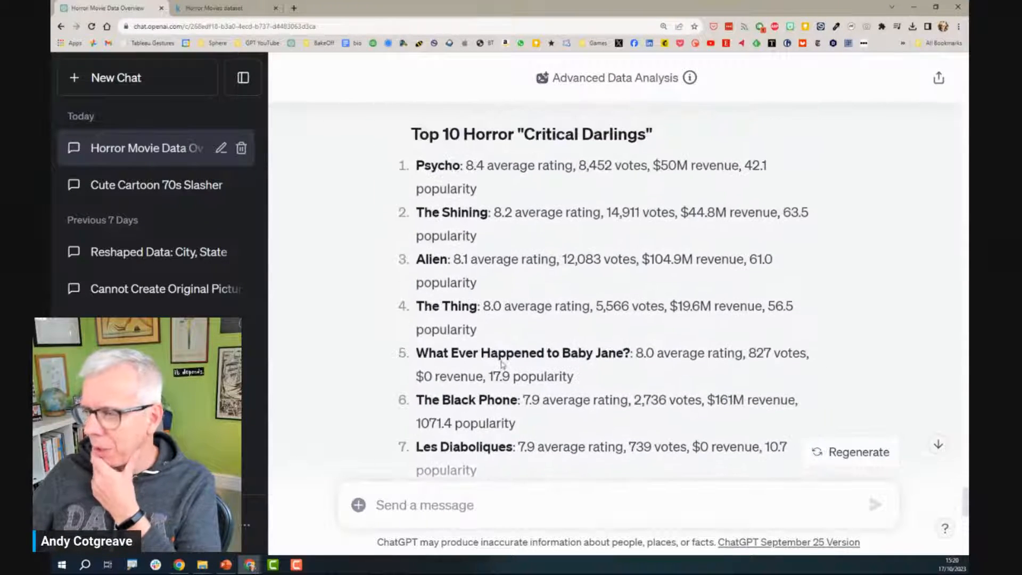
scroll(502, 361, "down", 4)
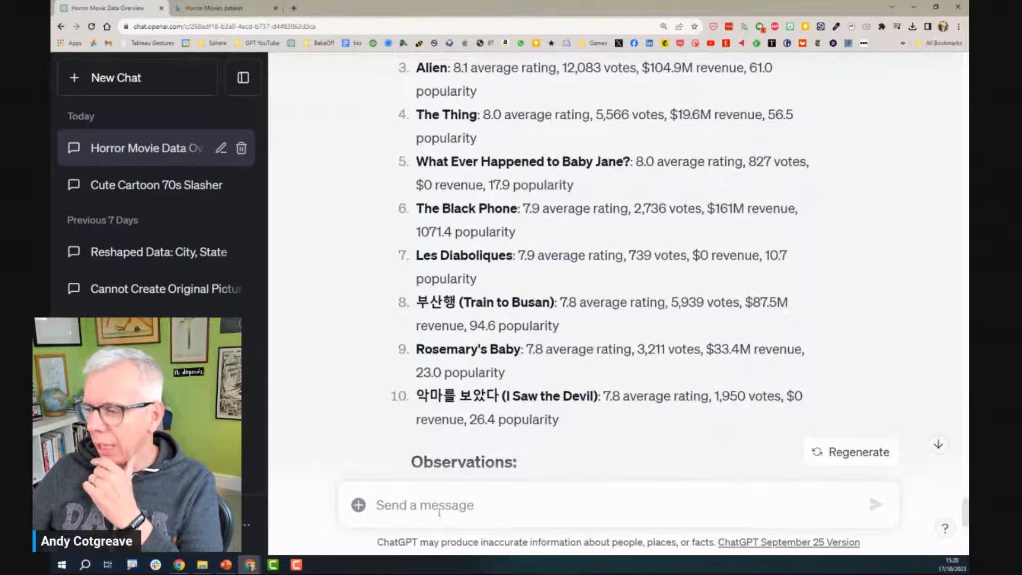
Step: Send the message "Can you visualise these movies in a useful way?"
type("Can yo u")
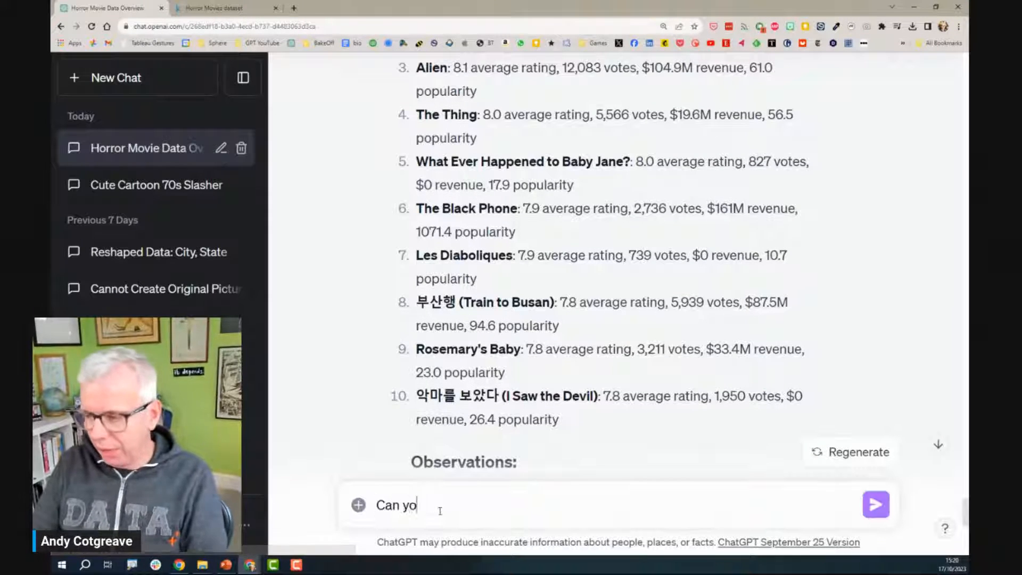
key("BackSpace")
key("BackSpace")
type("u visauli")
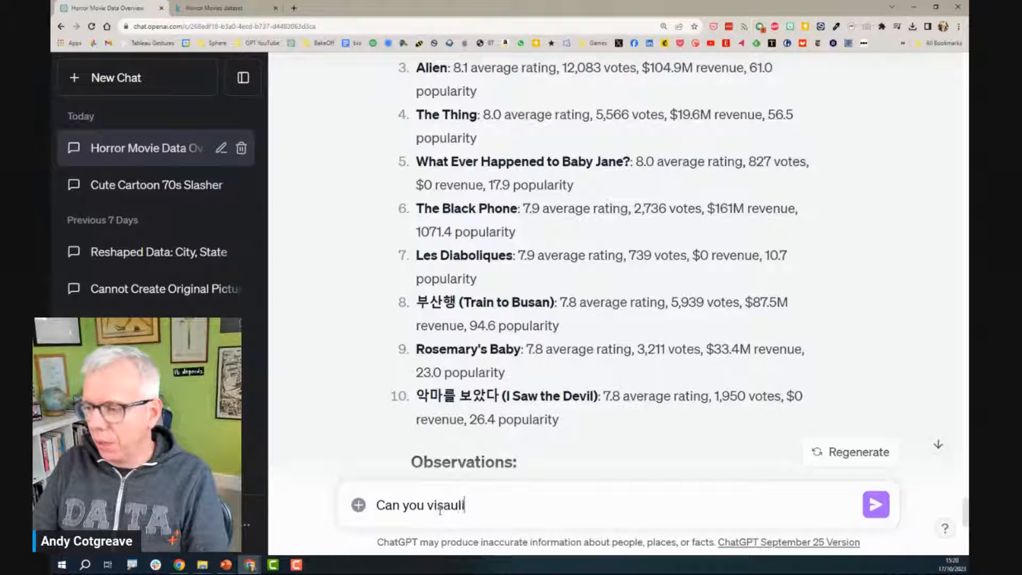
key("BackSpace")
key("BackSpace")
key("BackSpace")
key("BackSpace")
type("ualise ")
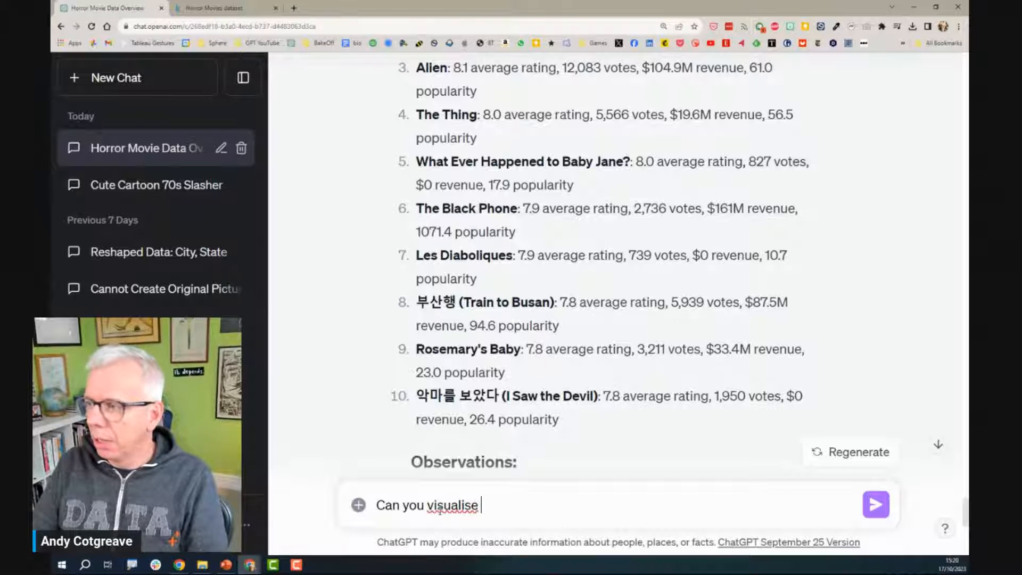
type("these movies as a ")
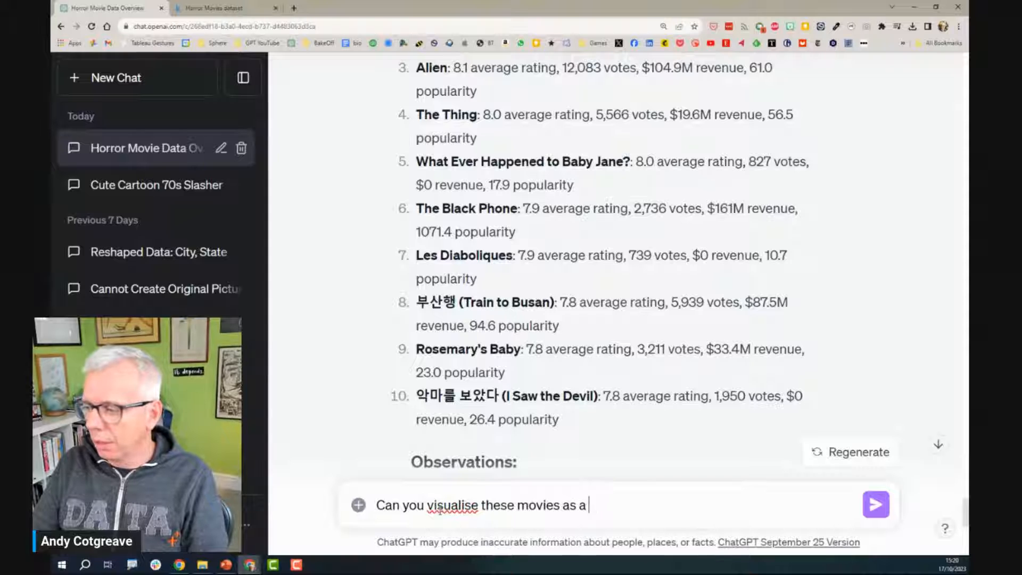
type("an a uuse")
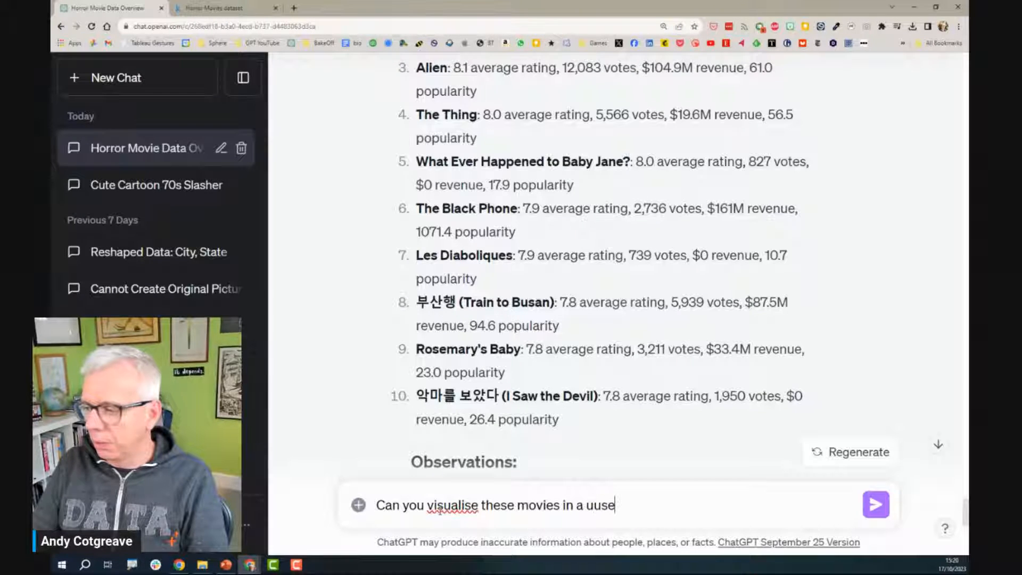
key("BackSpace")
key("BackSpace")
key("BackSpace")
type("seful way?")
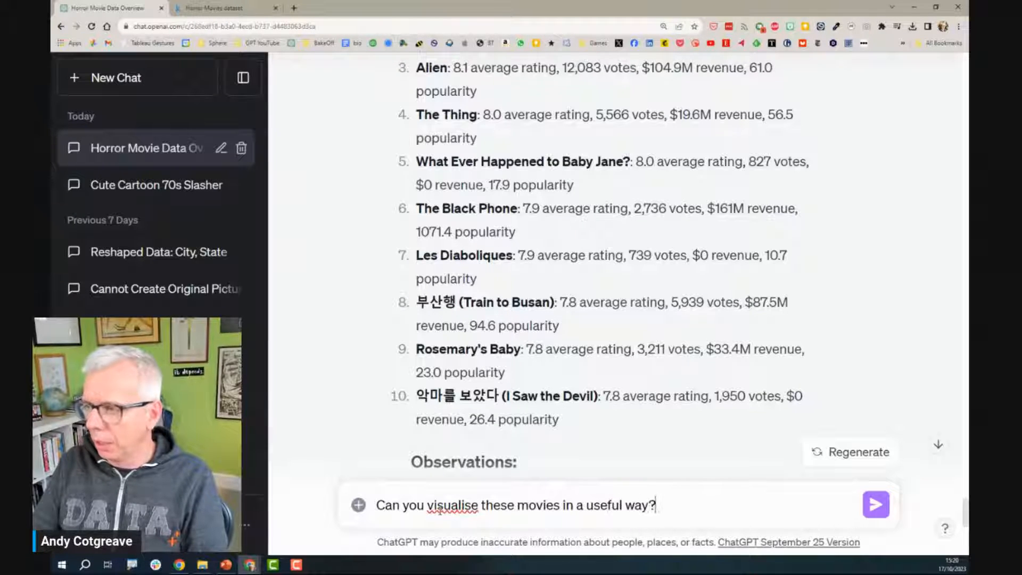
key("Return")
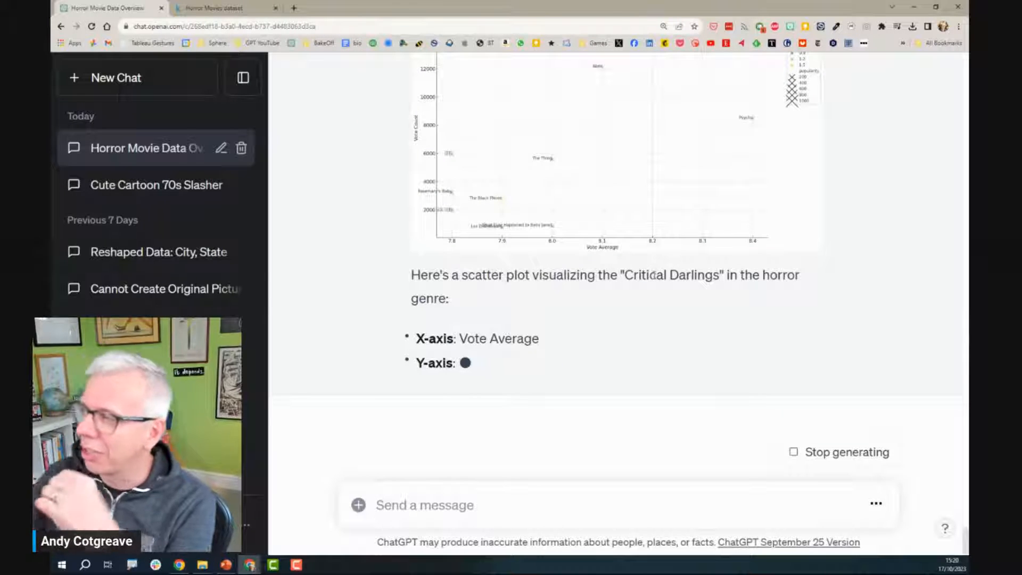
scroll(767, 279, "up", 3)
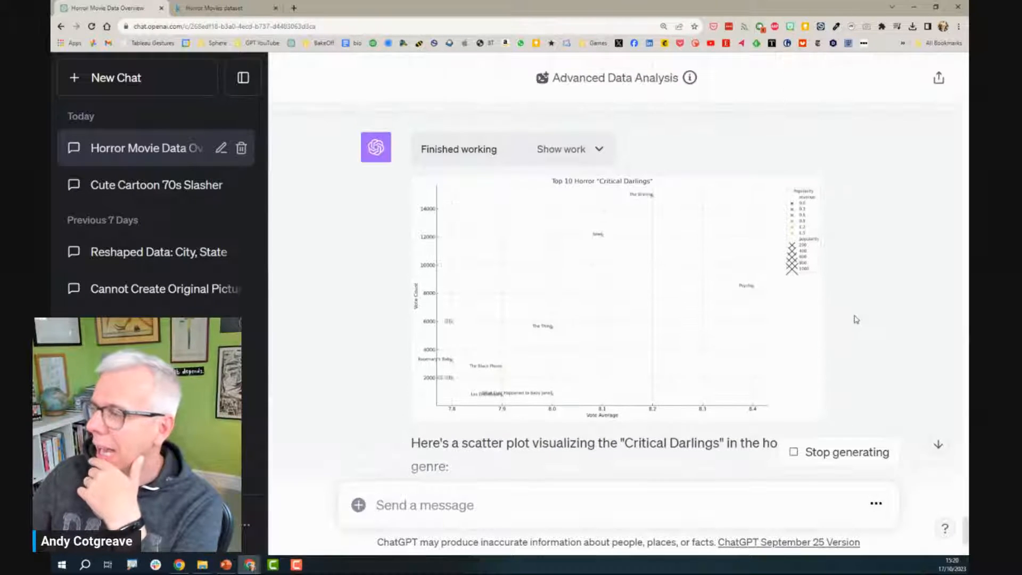
right_click(679, 291)
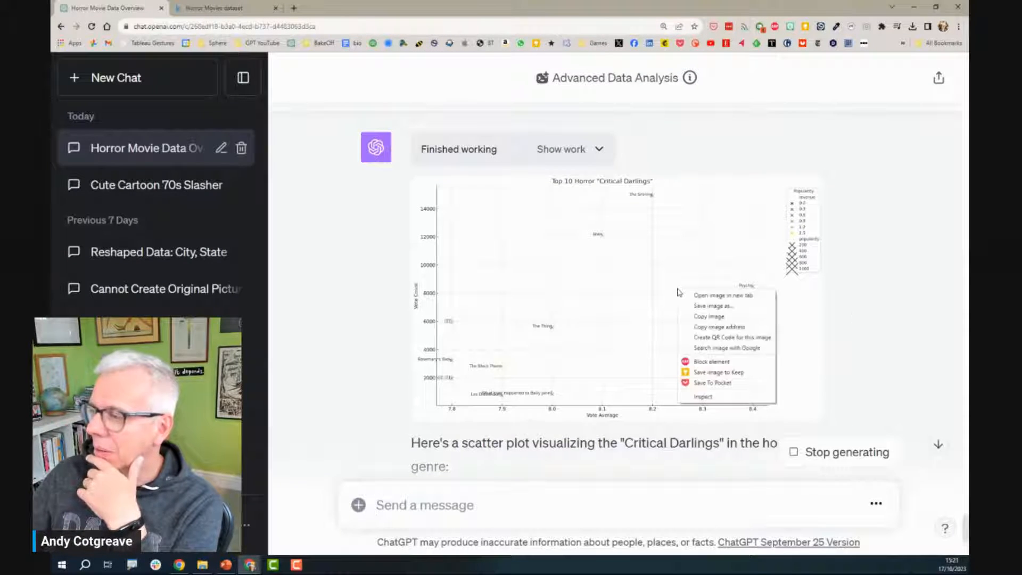
left_click(708, 306)
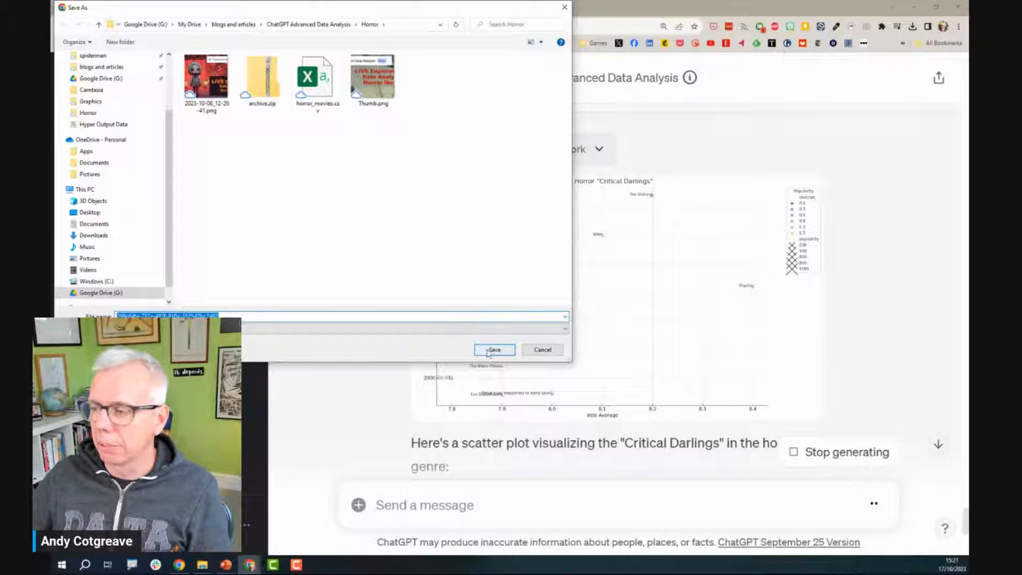
left_click(493, 350)
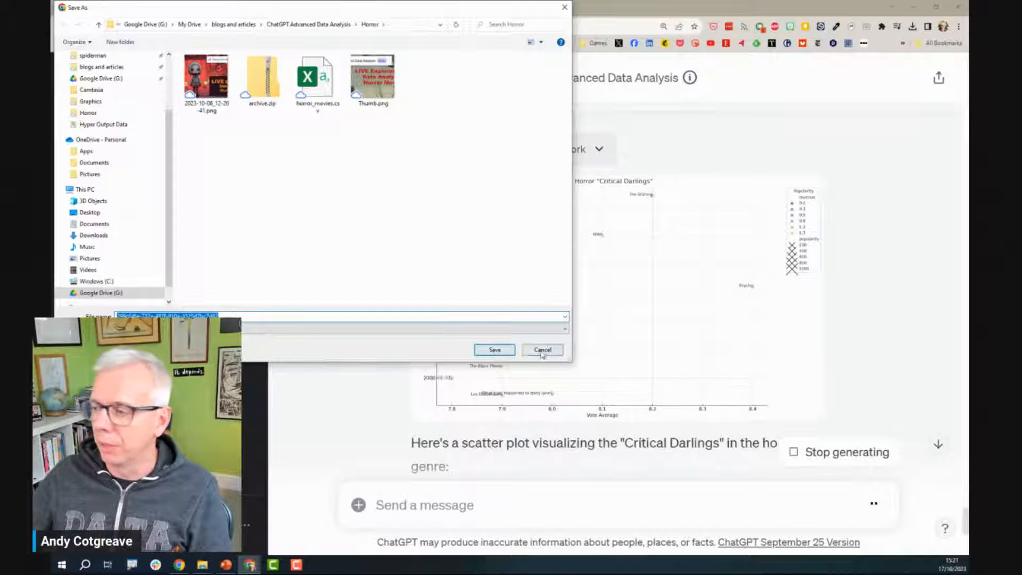
Step: Enlarge the page to 200% and examine the Top 10 Horror "Critical Darlings" scatter plot
scroll(720, 290, "up", 2)
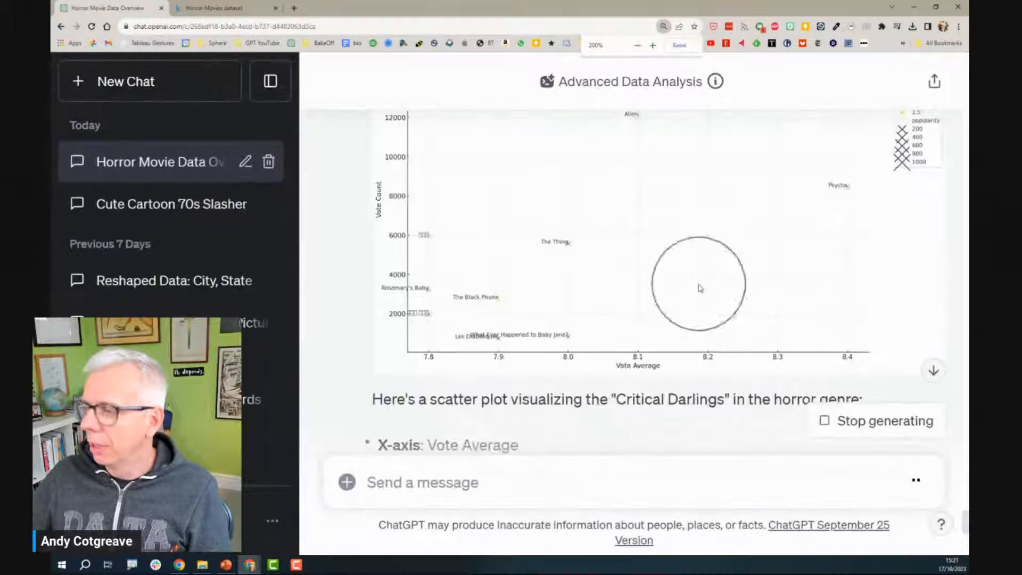
scroll(693, 298, "down", 1)
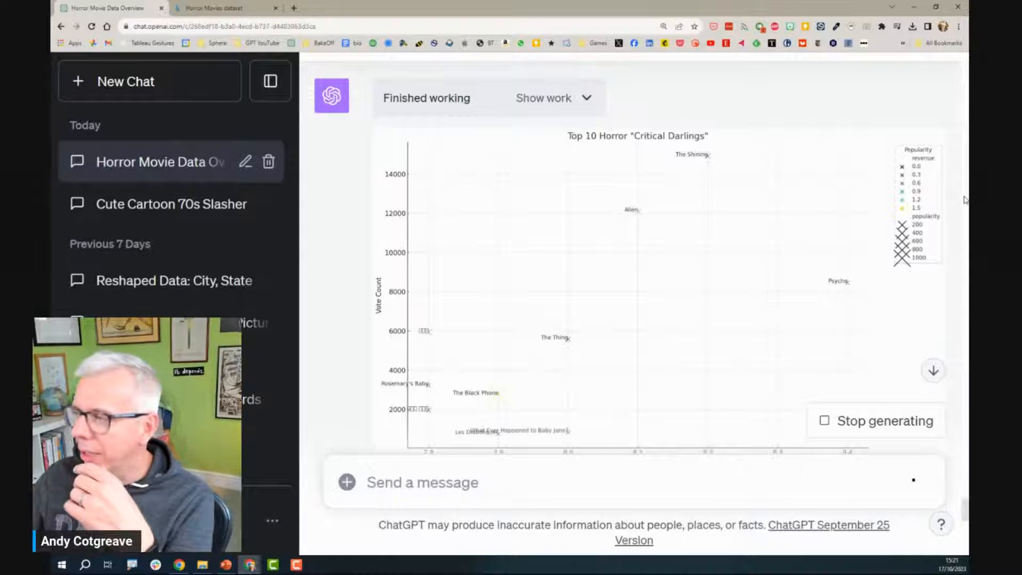
scroll(961, 175, "down", 1)
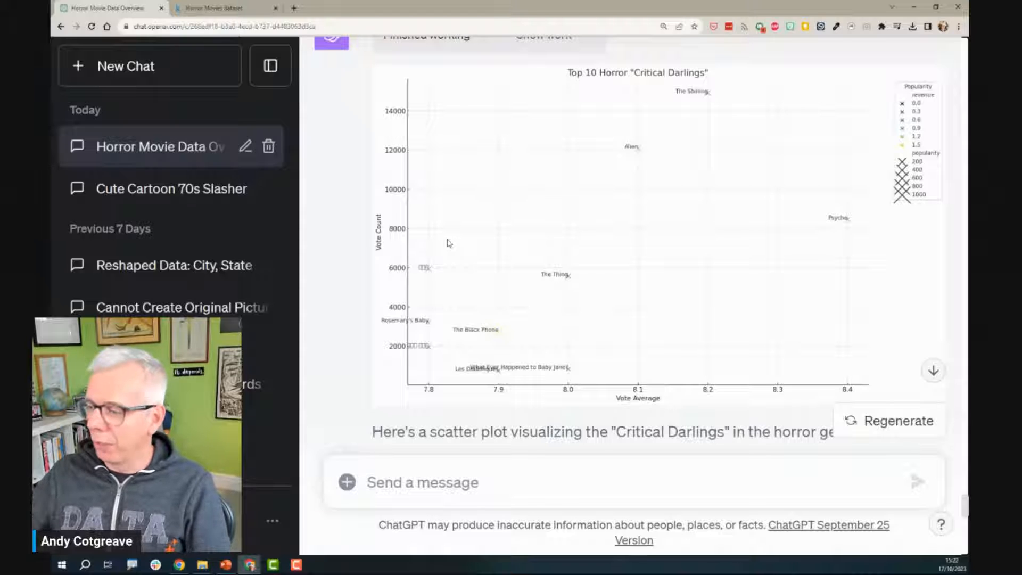
Step: Send the message "What explains the difference between Pssycho and The Shining in terms of Vote Average and Vote Count?"
left_click(448, 485)
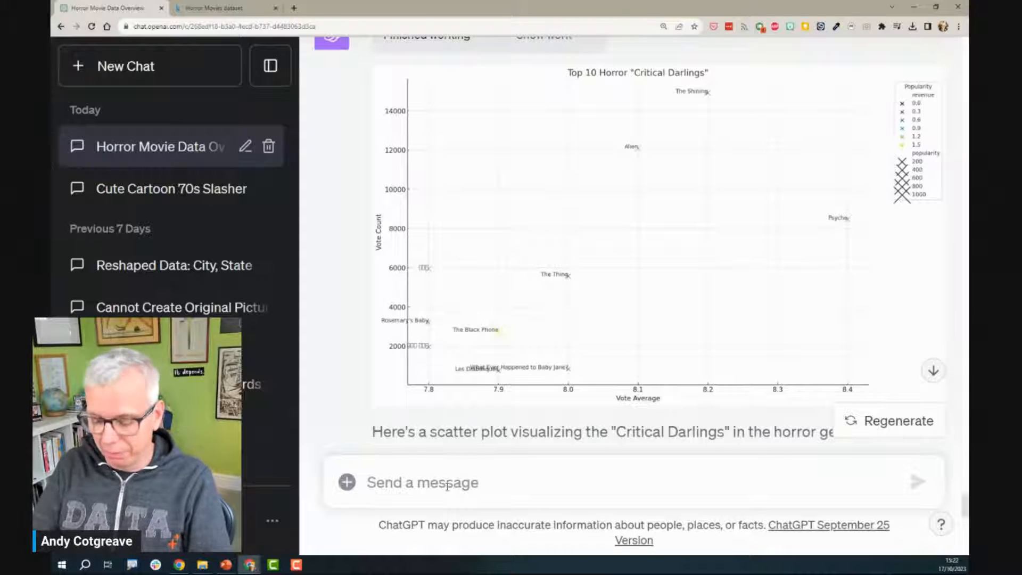
type("What ex")
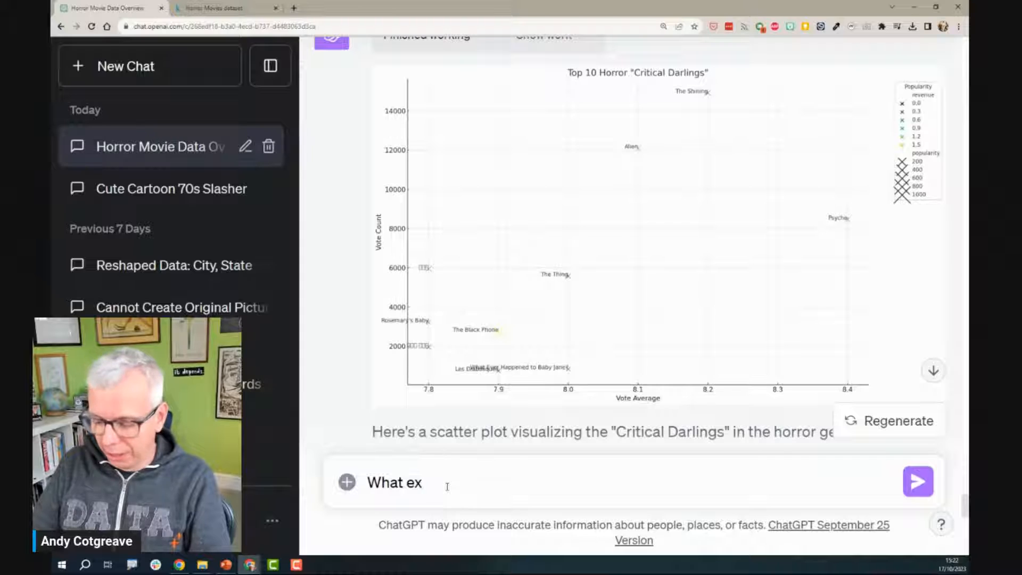
type("plains the d")
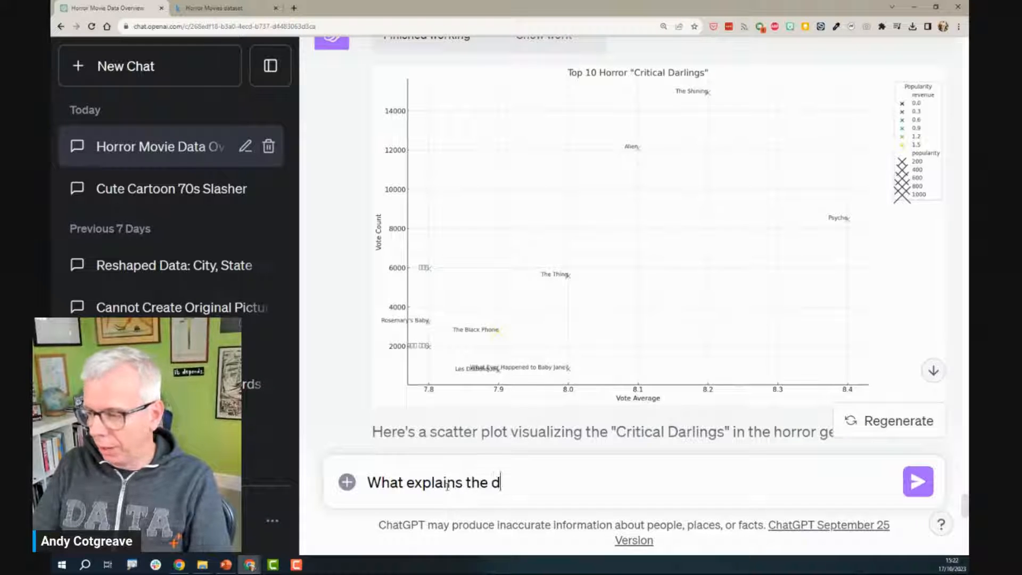
type("ifference bet")
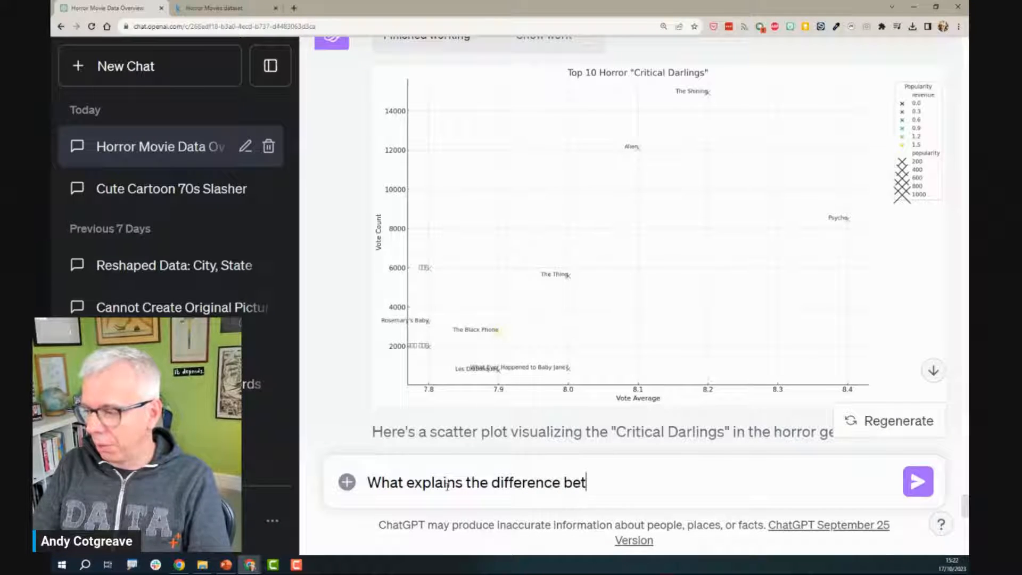
type("ween {")
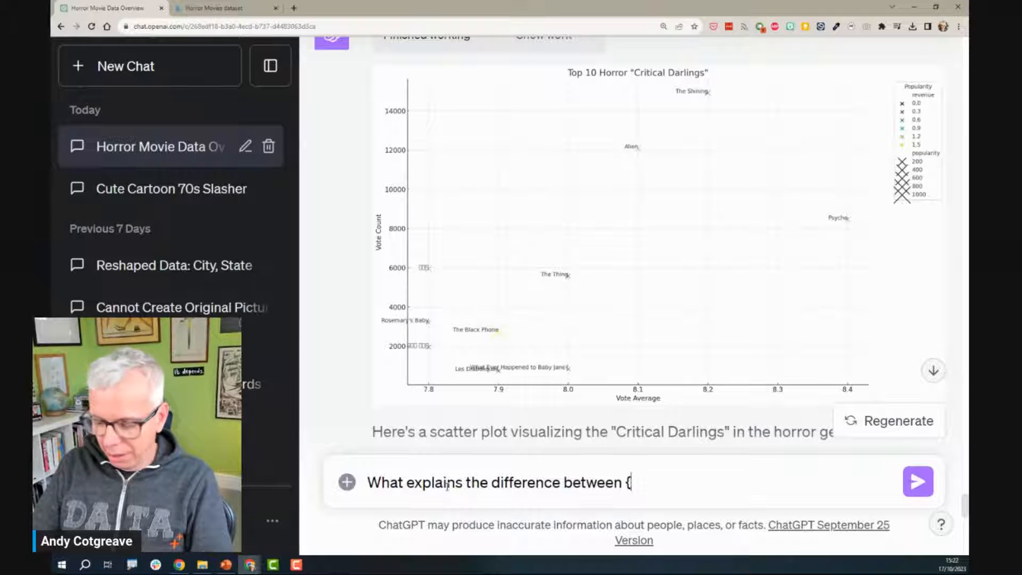
key("BackSpace")
type("Pssy")
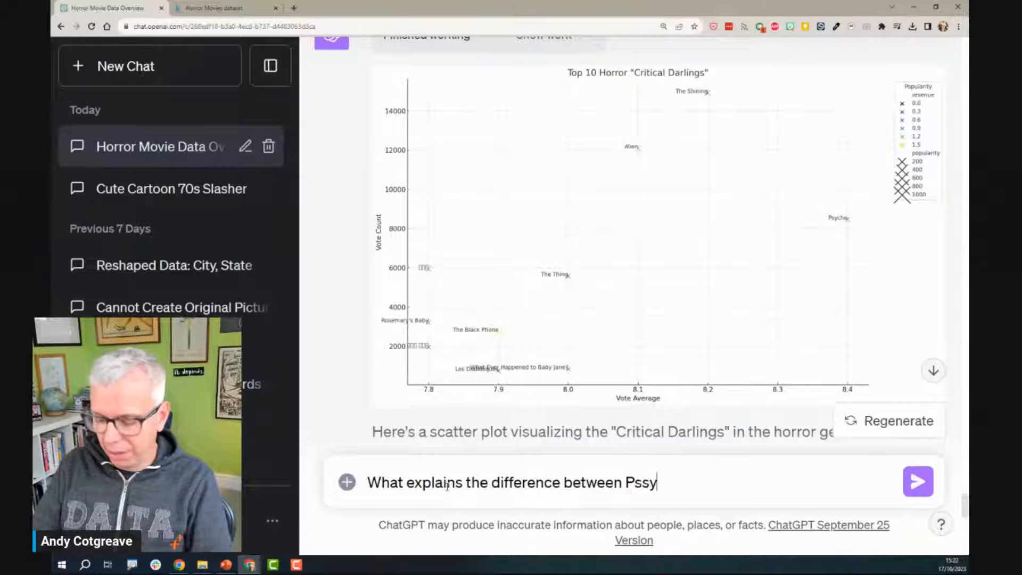
type("cho and The Shingin")
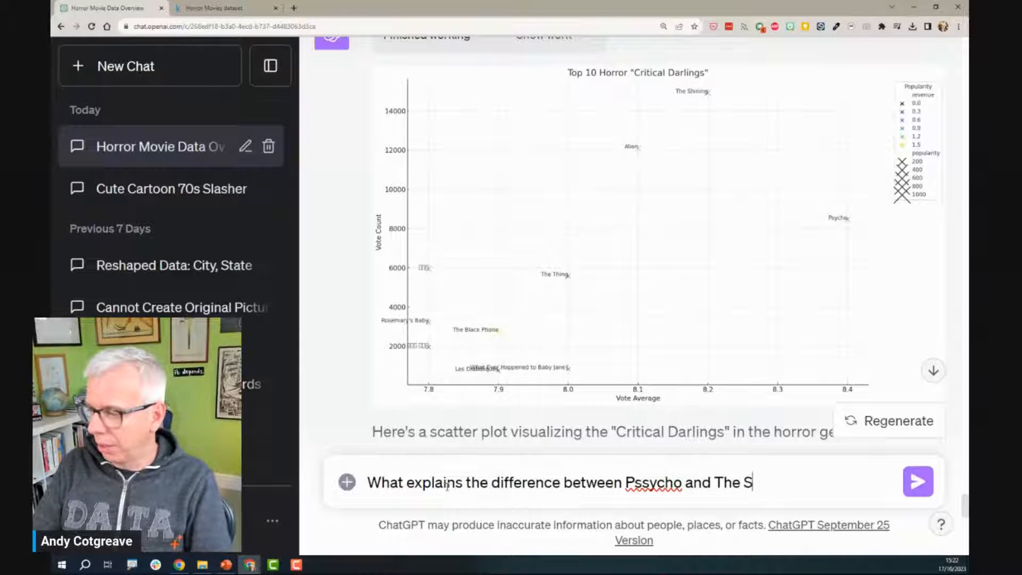
key("BackSpace")
key("BackSpace")
type("ing in ters")
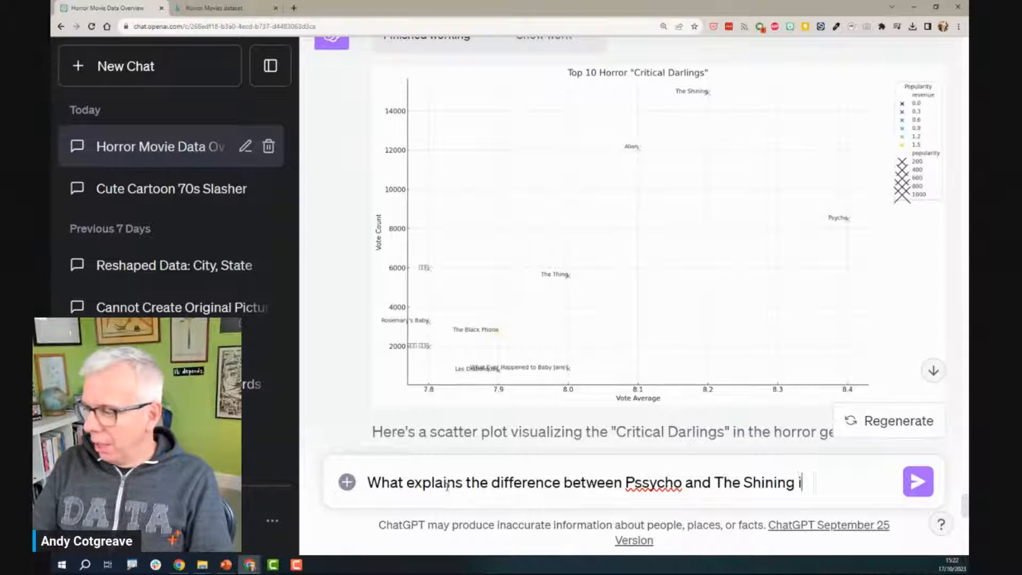
key("BackSpace")
key("BackSpace")
type("m")
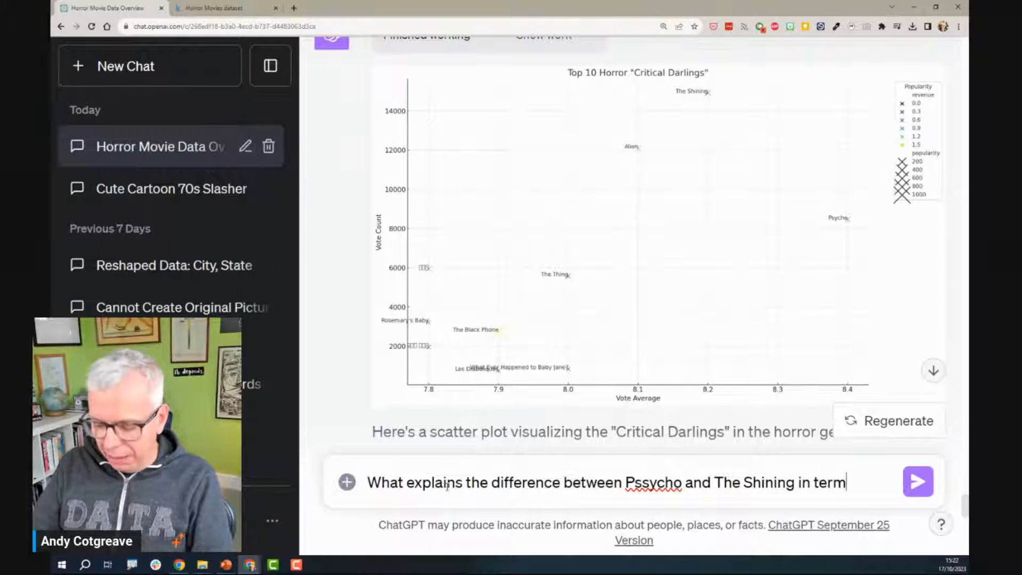
type("s of Vote A")
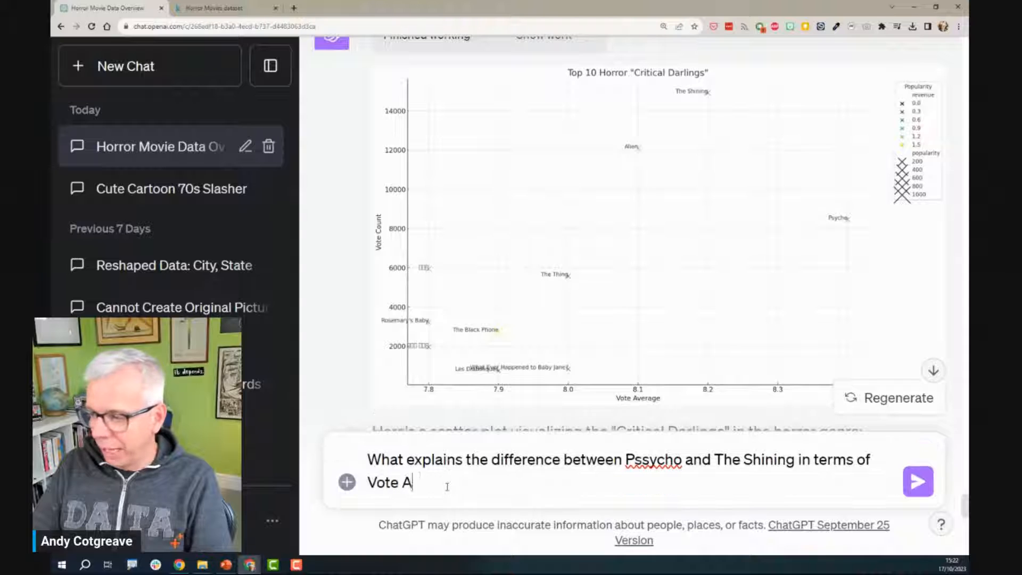
type("verage an")
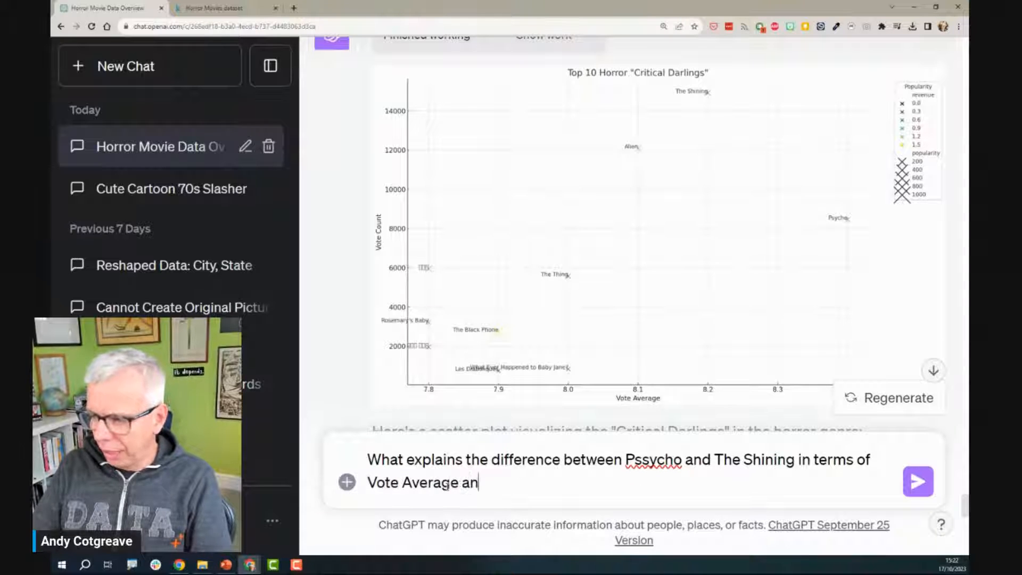
type("d Vote Count?")
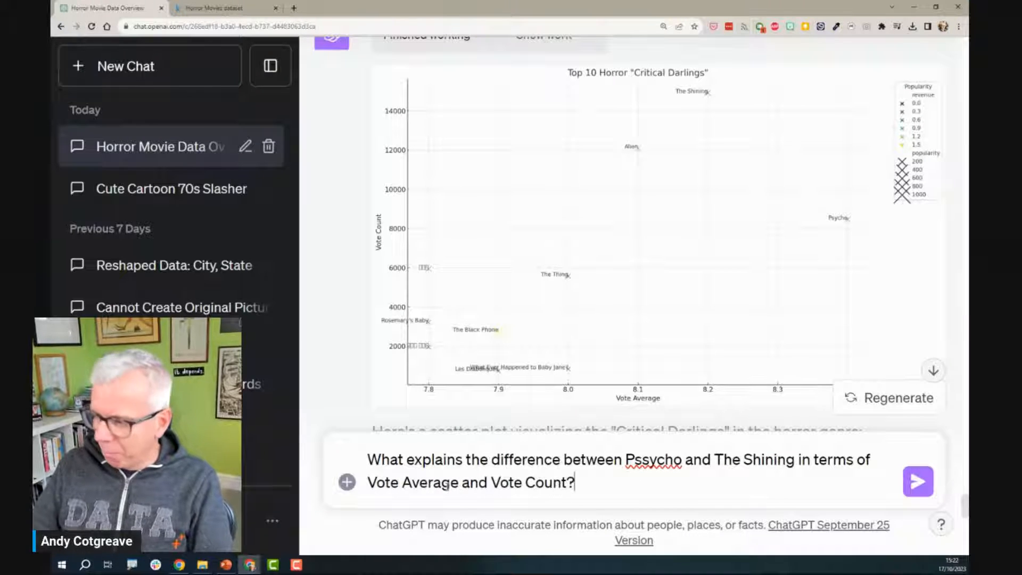
key("Return")
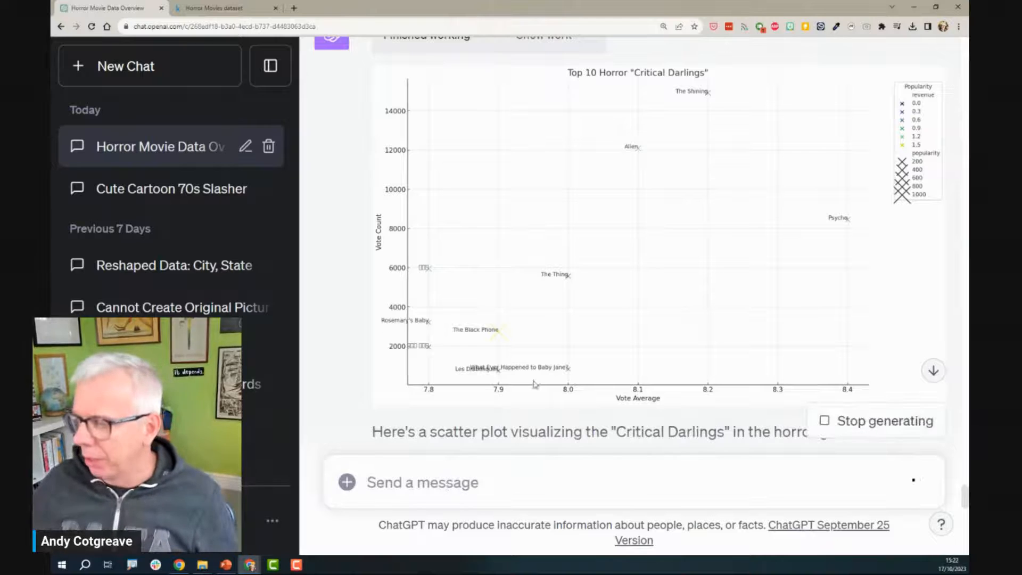
Step: Review the Next Steps, Observations and scatter plot of the previous reply while the new answer is generated
scroll(654, 324, "up", 3)
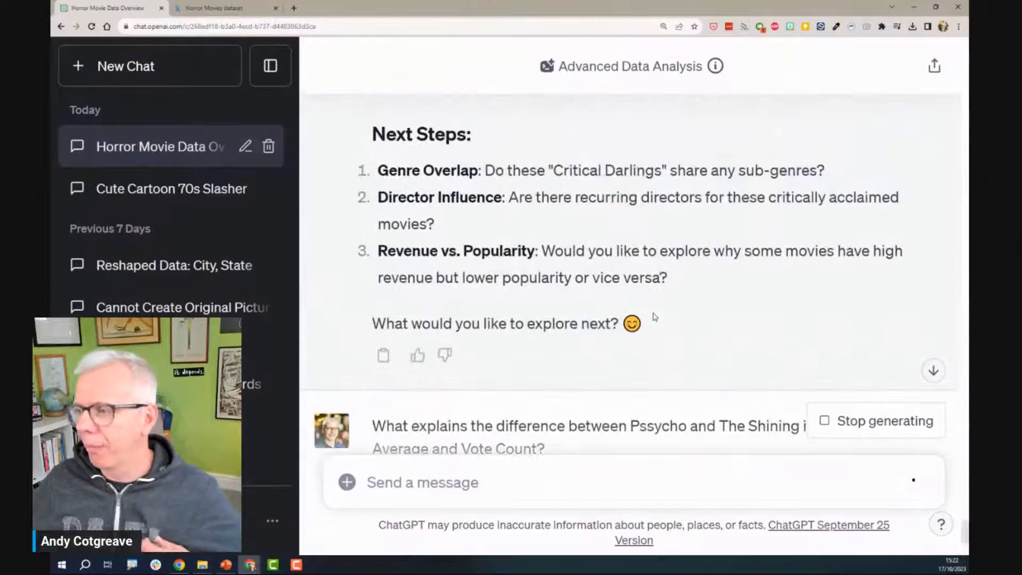
scroll(654, 318, "up", 10)
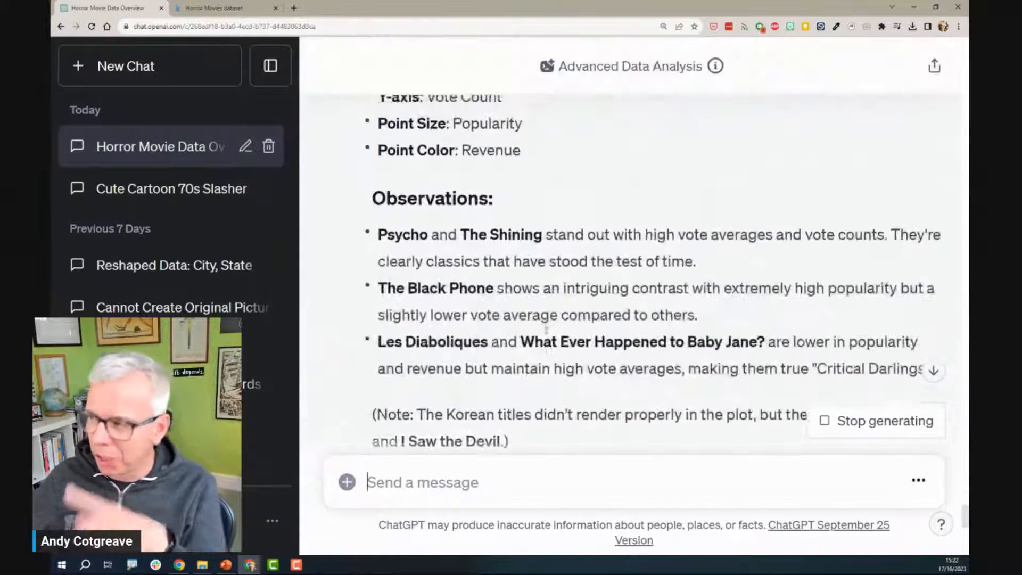
scroll(546, 330, "up", 3)
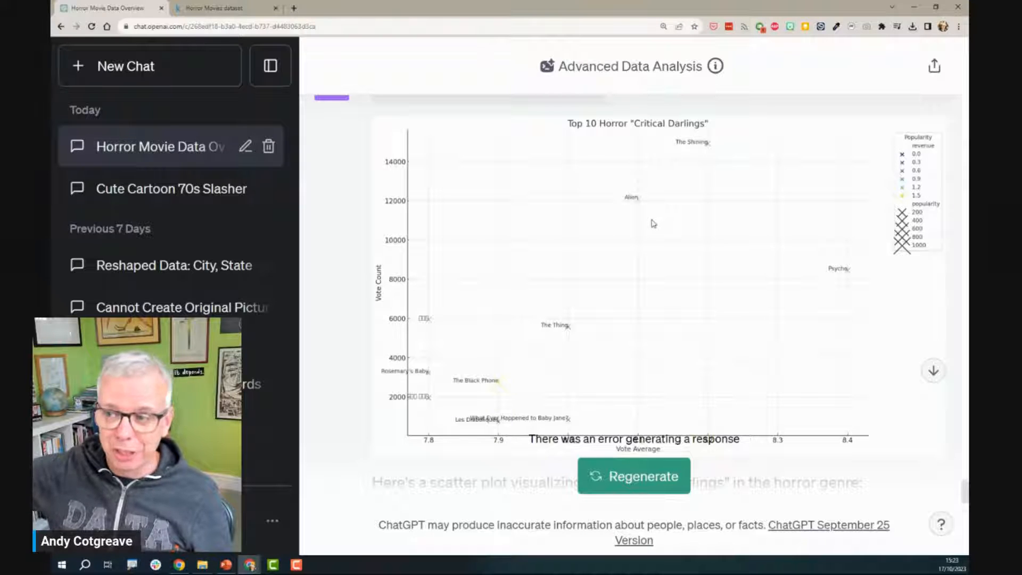
Step: Regenerate the interrupted reply to the question about Psycho and The Shining
scroll(761, 266, "down", 8)
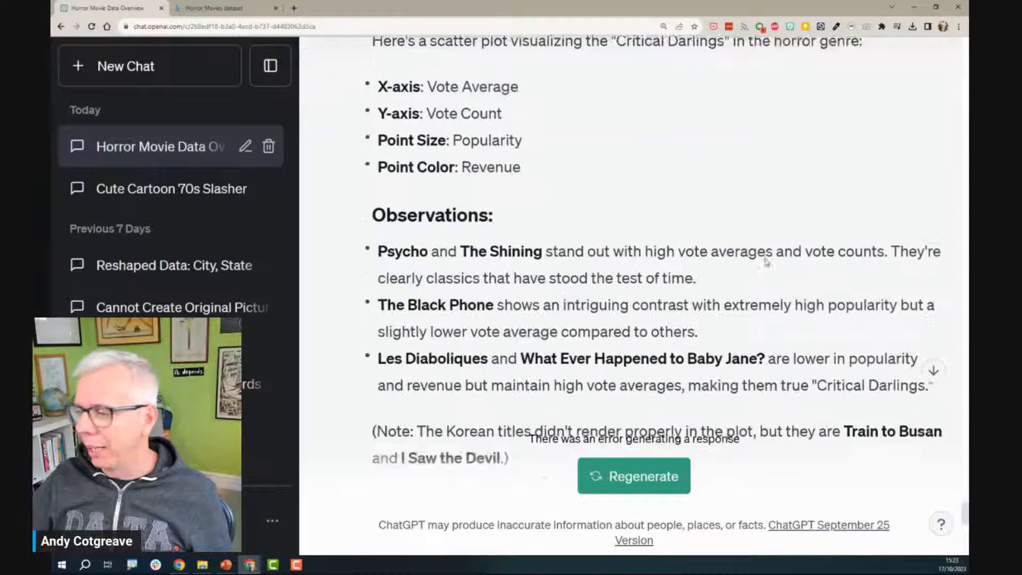
scroll(770, 277, "down", 10)
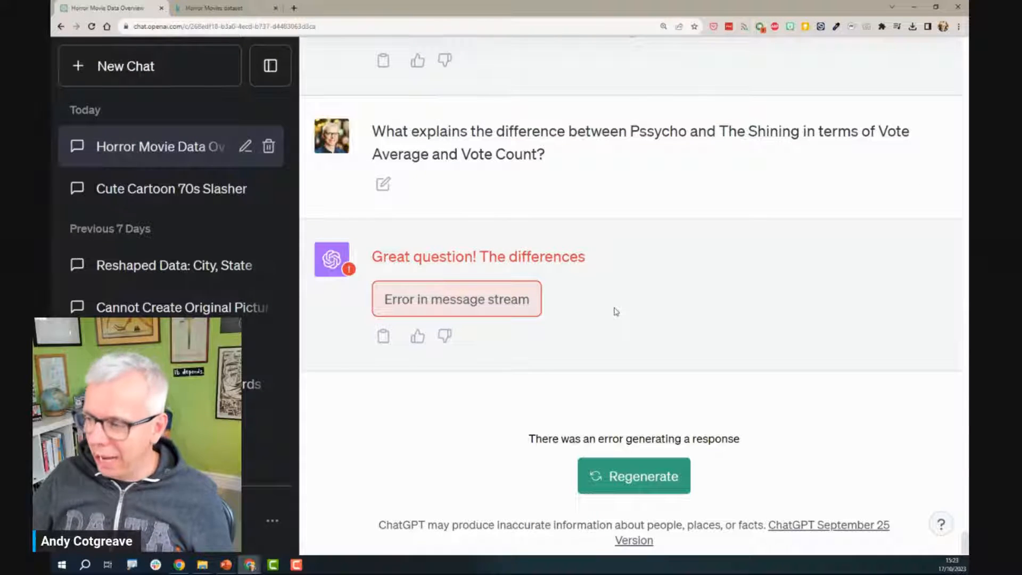
left_click(658, 481)
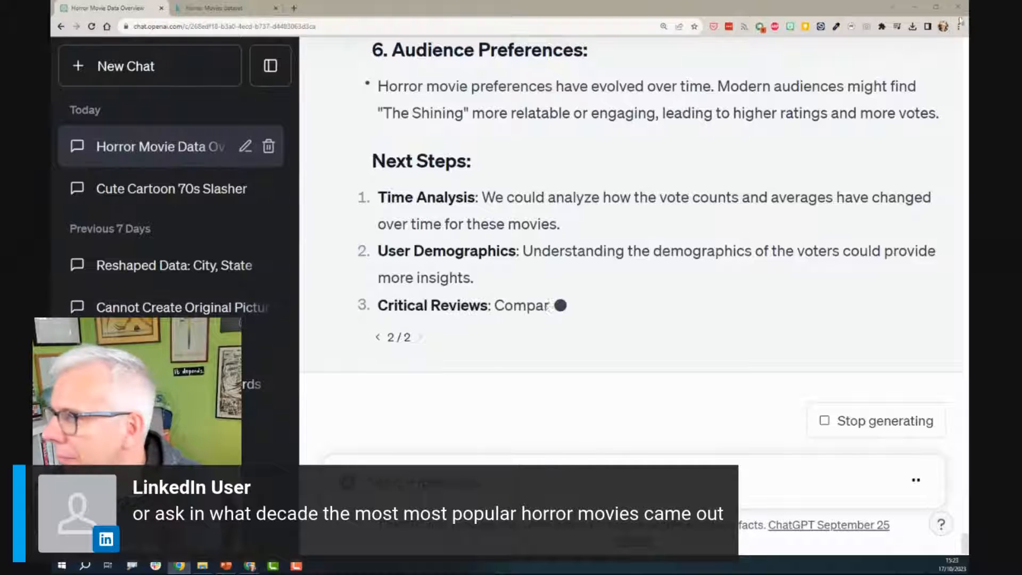
Step: Read the regenerated explanation, from its Next Steps back up to the Release Time and Cultural Impact points
left_click(943, 27)
left_click(885, 219)
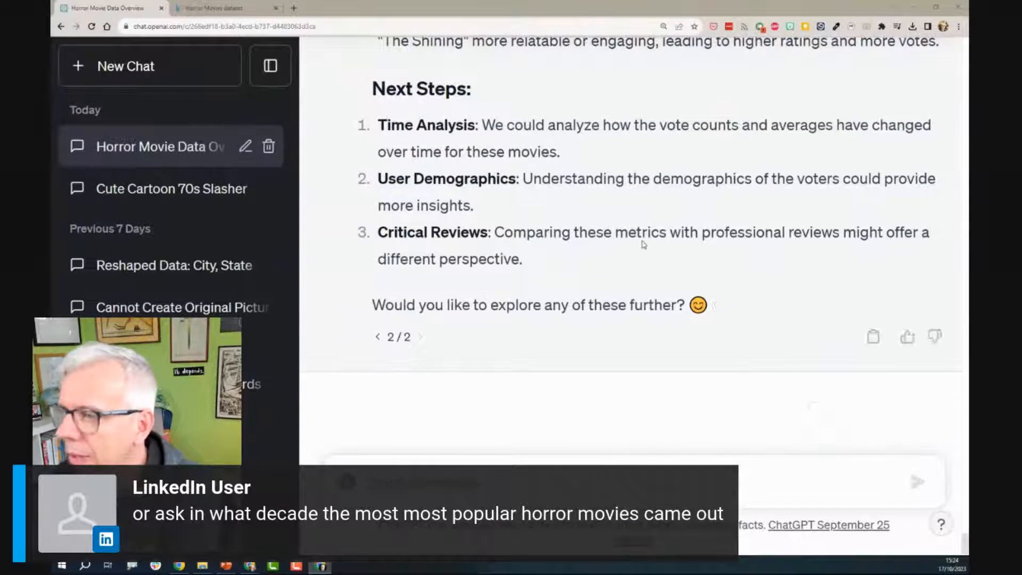
scroll(642, 251, "up", 10)
scroll(643, 252, "up", 5)
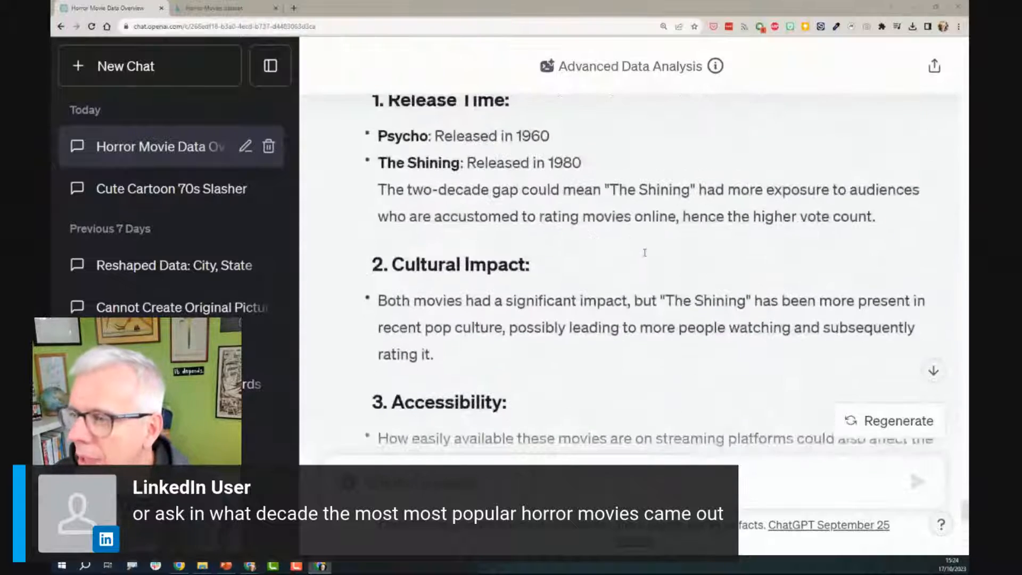
Step: Read the explanation of Psycho versus The Shining from its introduction through the six factors to the Next Steps
left_click_drag(526, 165, 697, 202)
scroll(701, 244, "down", 2)
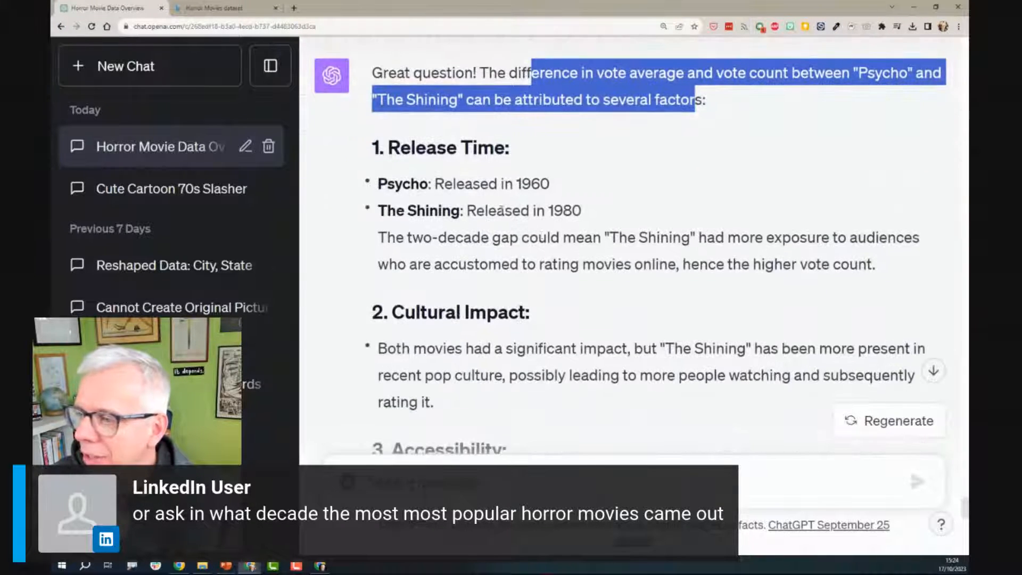
scroll(498, 212, "down", 1)
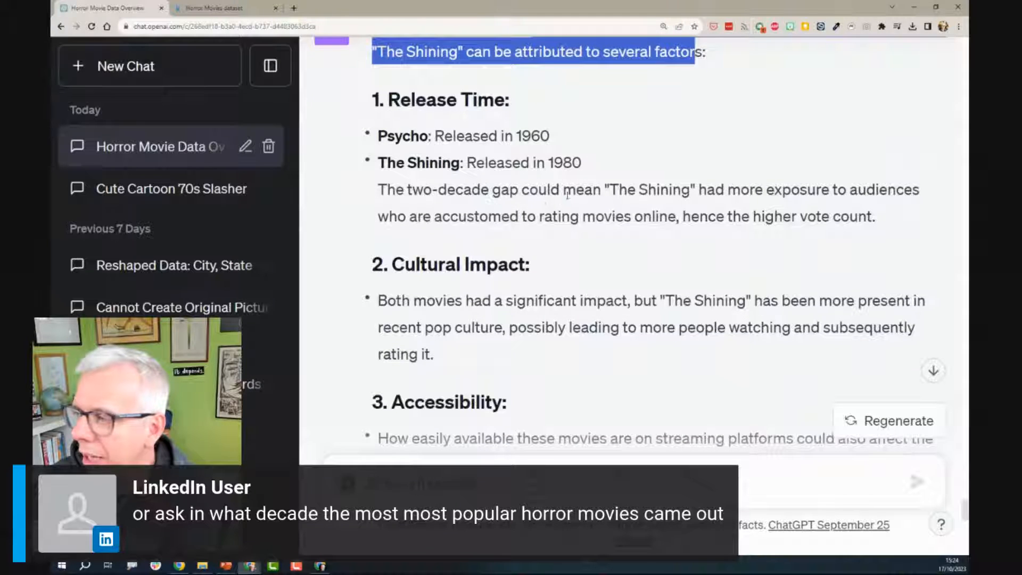
left_click_drag(585, 189, 687, 216)
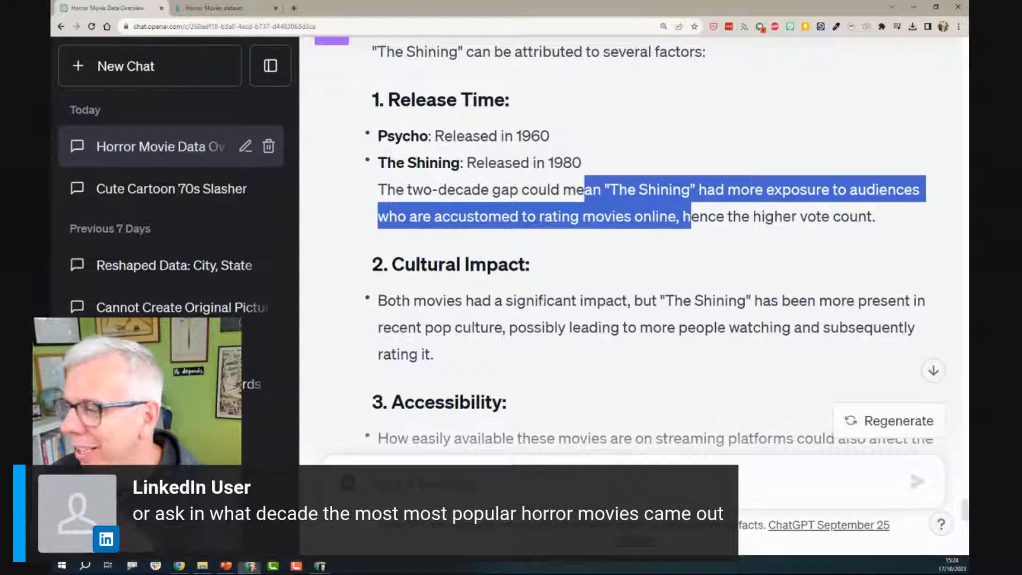
left_click_drag(660, 300, 542, 328)
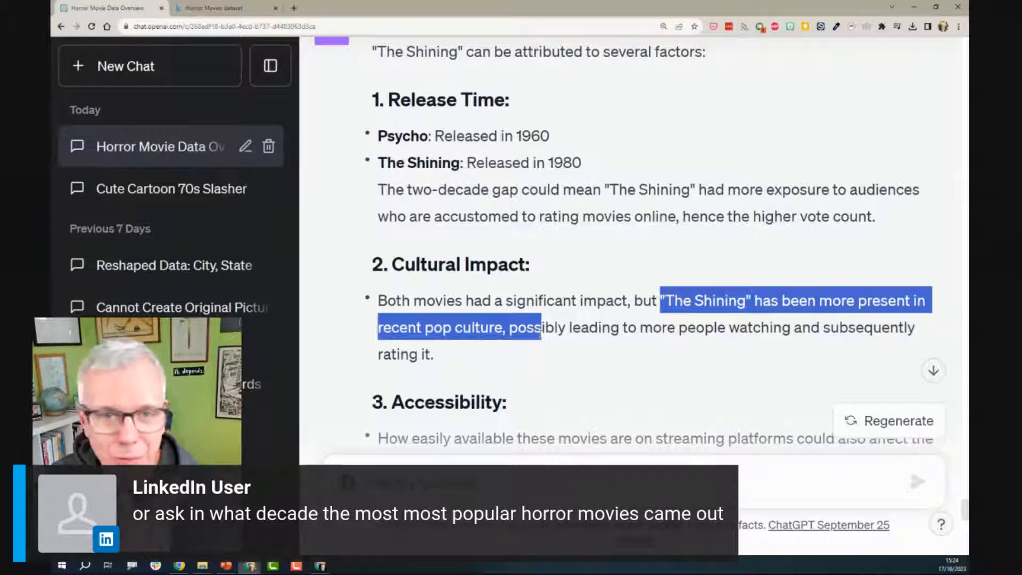
scroll(542, 328, "down", 4)
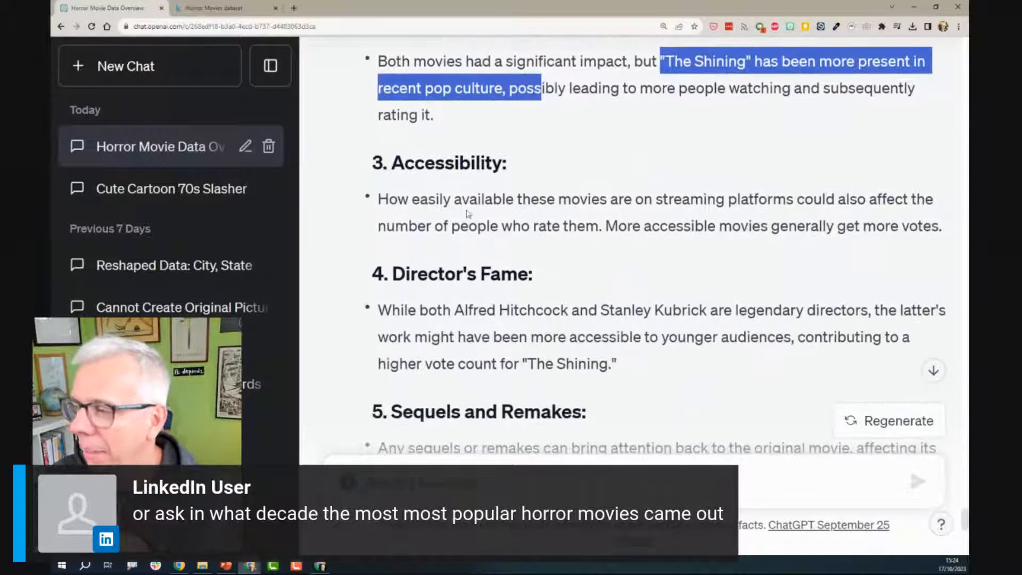
left_click_drag(454, 199, 577, 226)
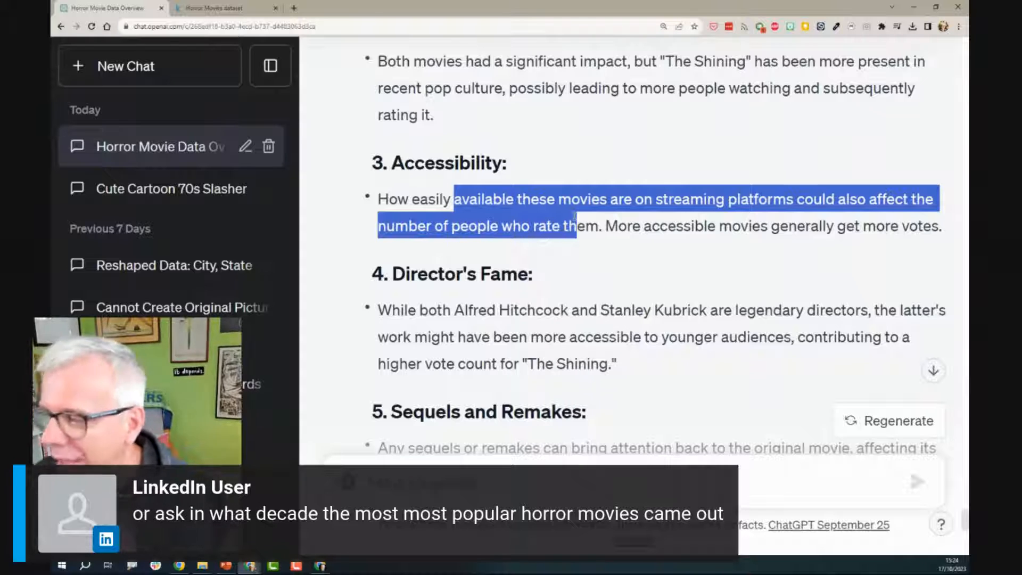
scroll(574, 215, "down", 3)
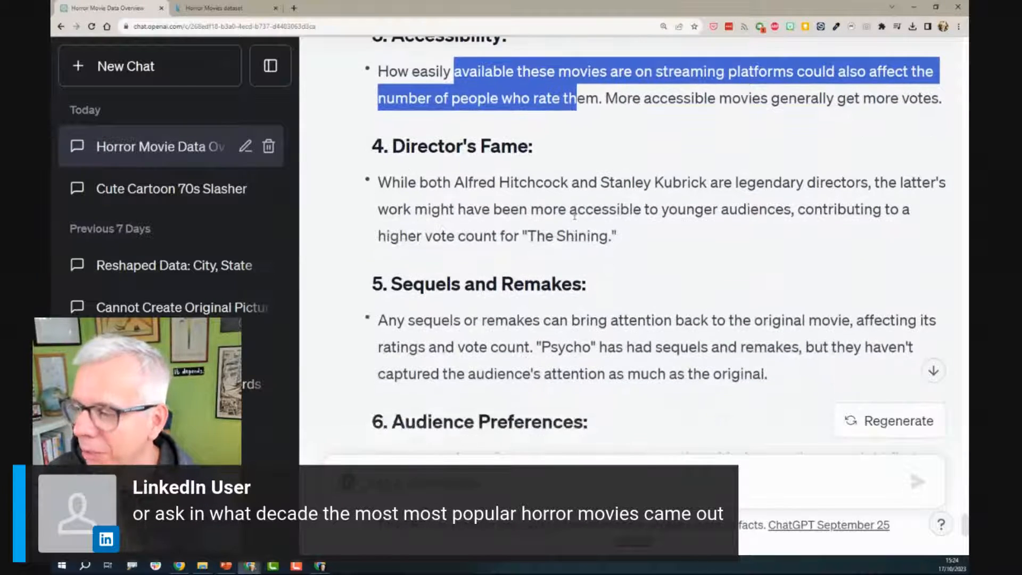
scroll(574, 215, "down", 7)
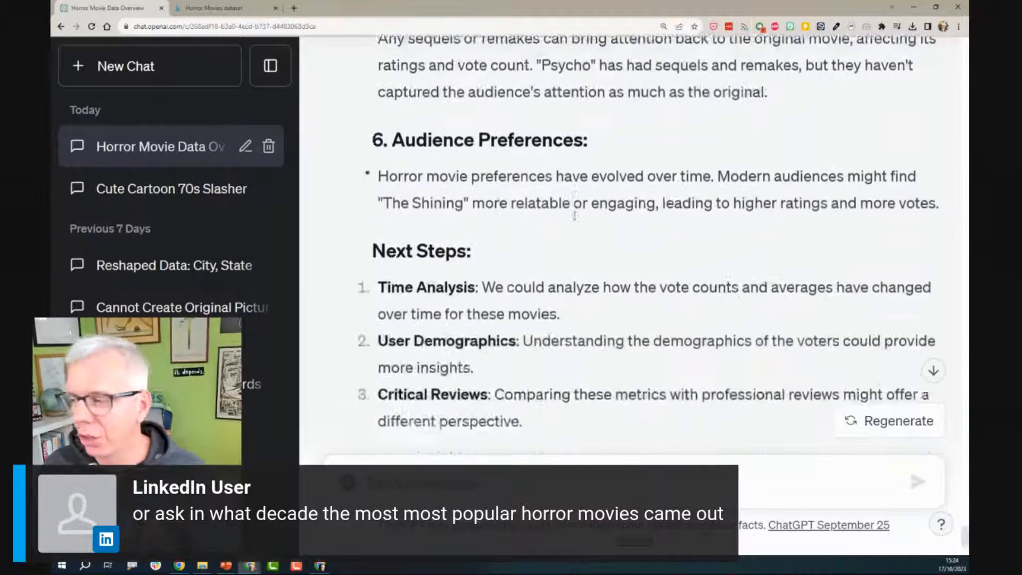
scroll(545, 318, "down", 1)
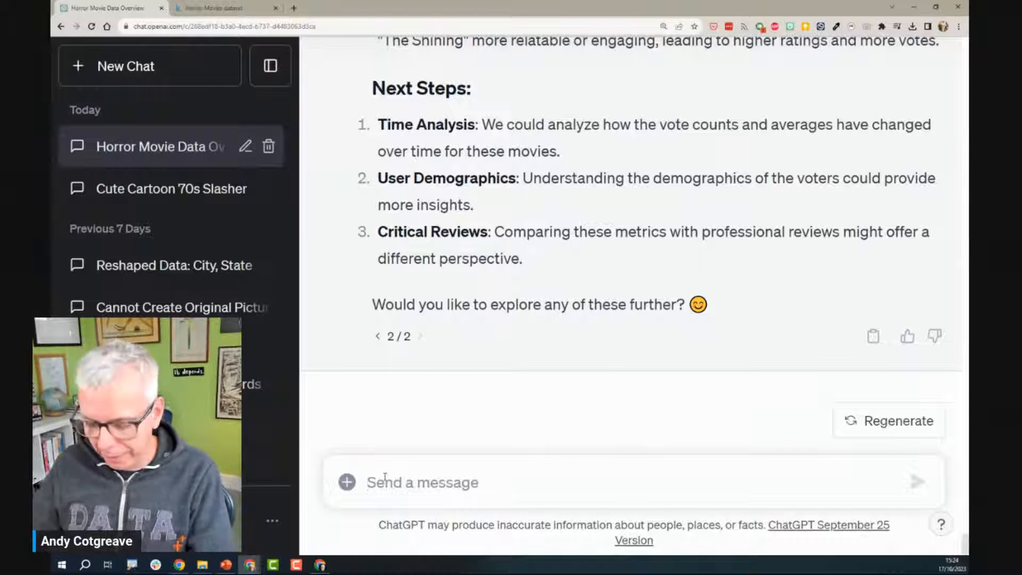
Step: Send the message "How has horror movie popularity changed over time?"
type("How has horror")
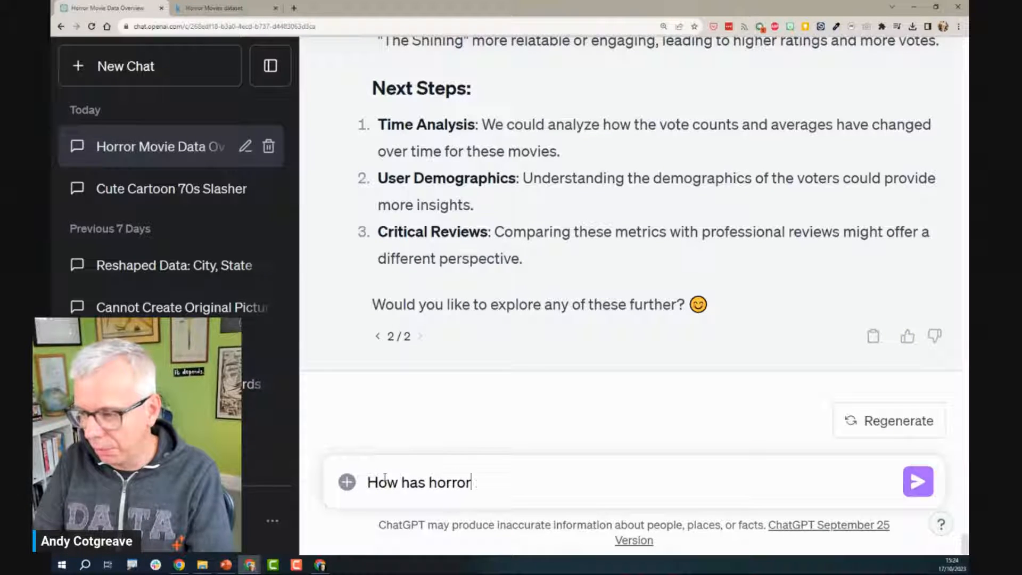
type(" movie pop")
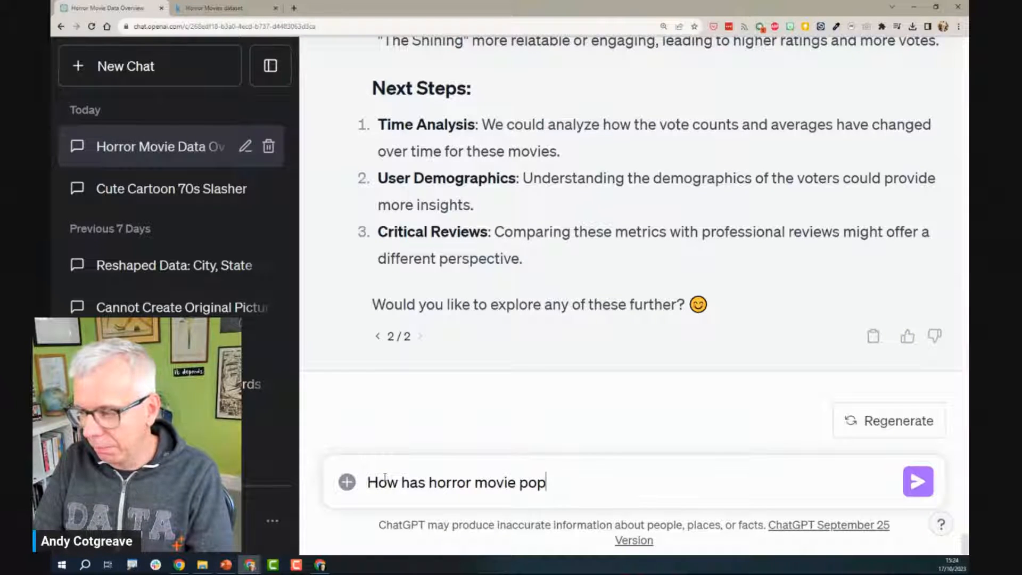
key("BackSpace")
key("BackSpace")
key("BackSpace")
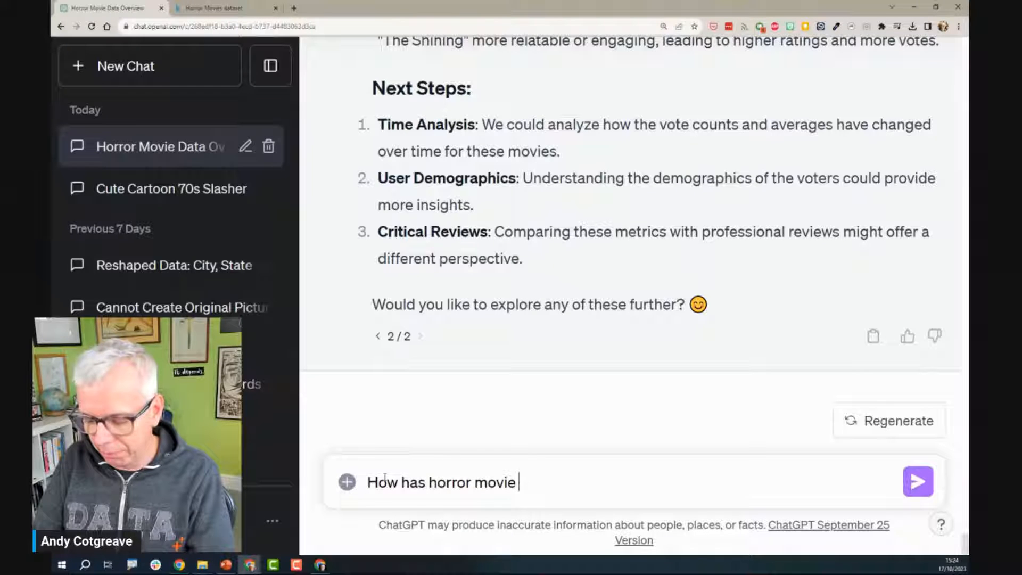
type("popula")
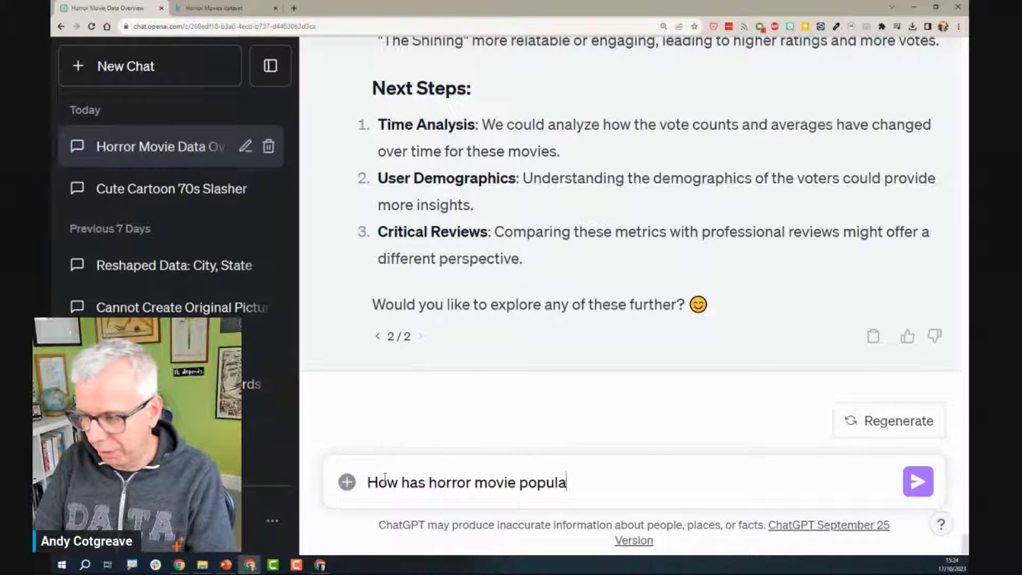
type("rity changed ov")
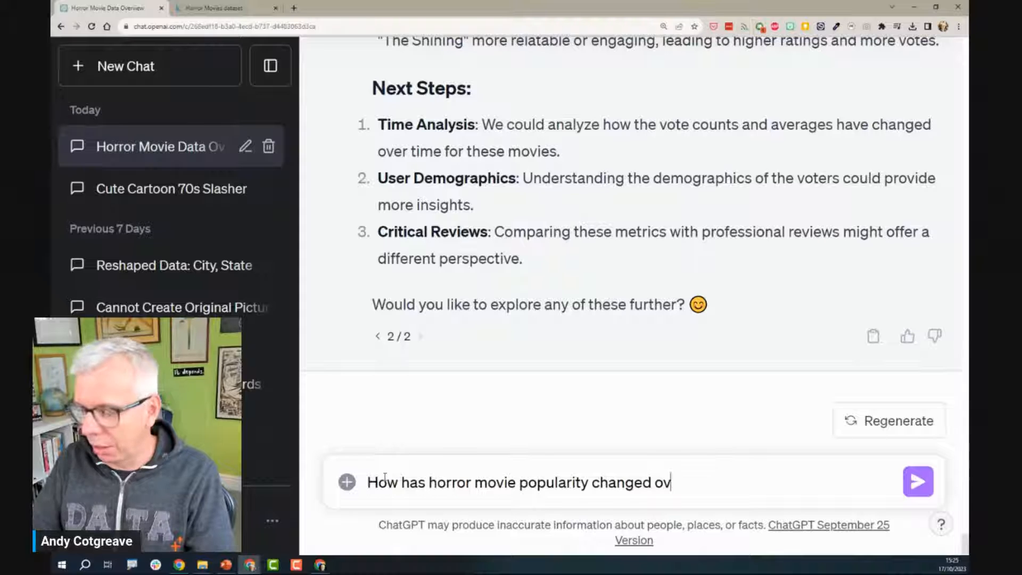
key("ctrl+a")
key("End")
type("er time")
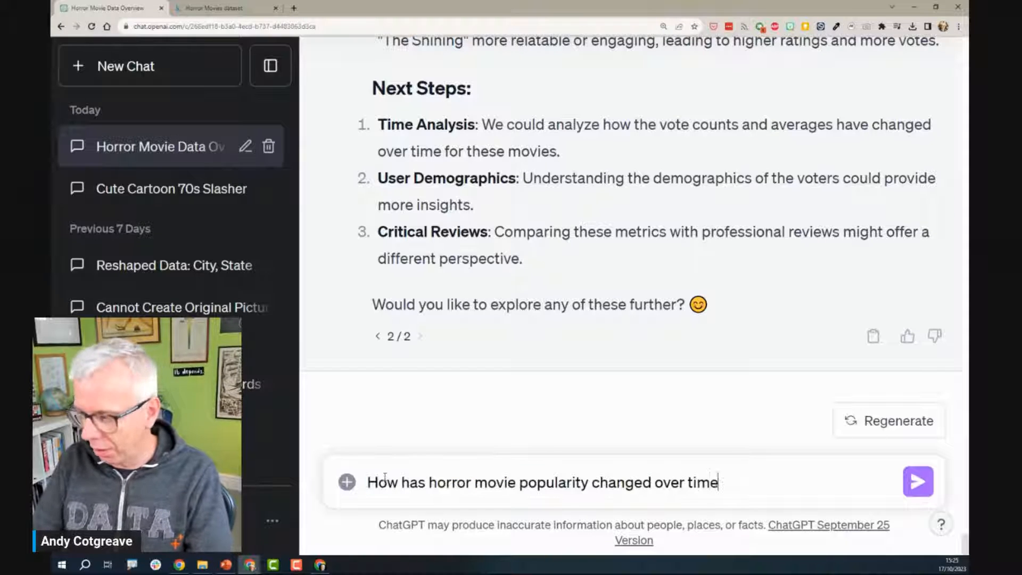
type("?")
key("Return")
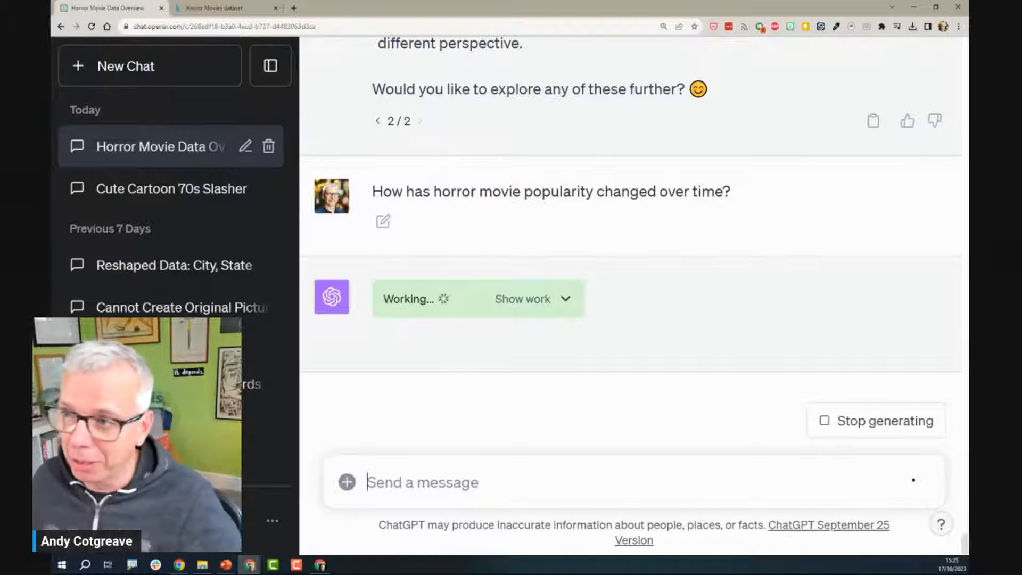
Step: Select the web address of the Horror Movies dataset page on Kaggle, and return to the ChatGPT conversation
left_click(184, 7)
left_click(226, 26)
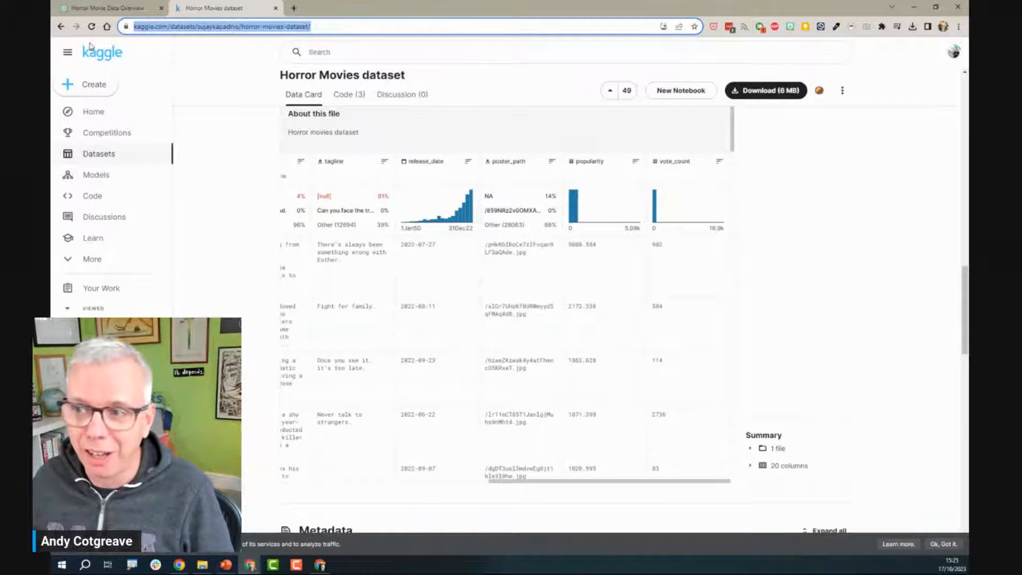
left_click(101, 8)
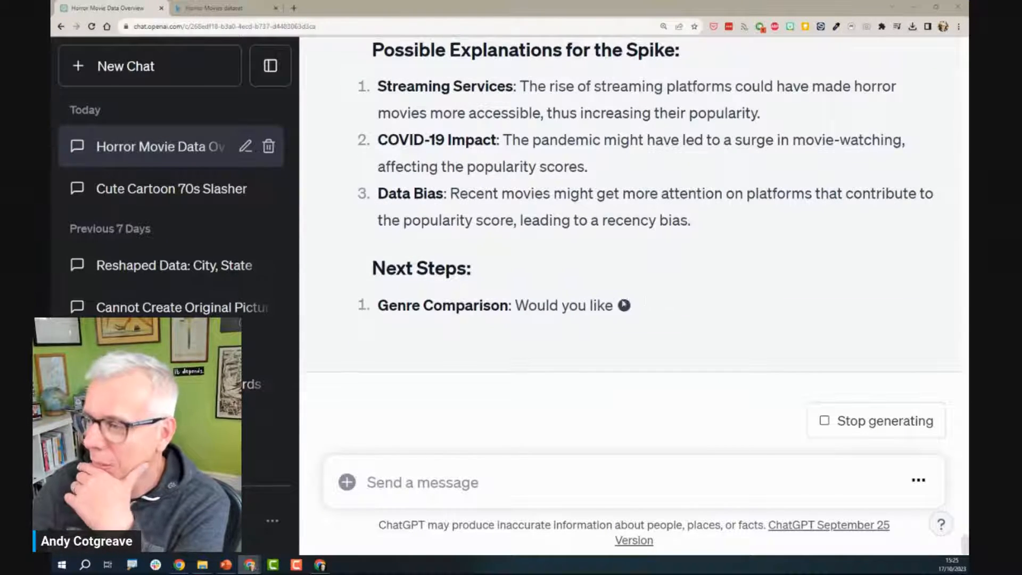
Step: Examine the popularity line plot and read its Observations, Possible Explanations for the Spike and Next Steps
scroll(557, 299, "up", 10)
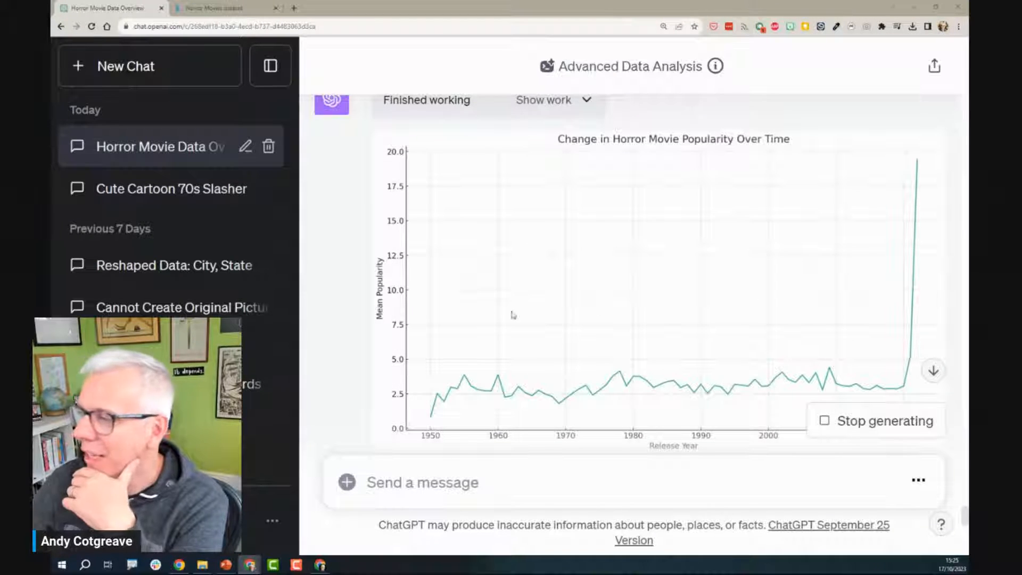
scroll(362, 295, "down", 1)
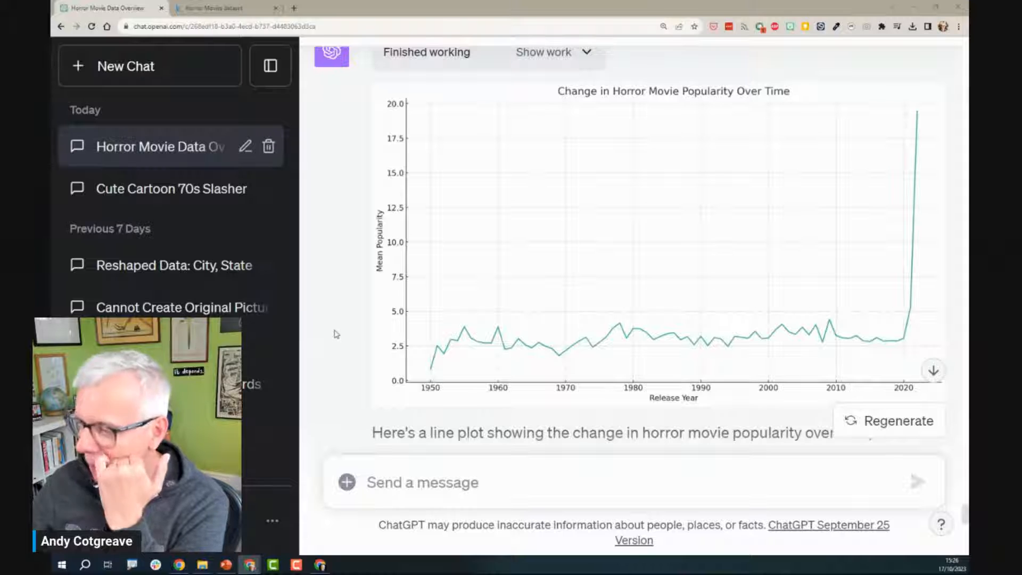
scroll(337, 332, "down", 4)
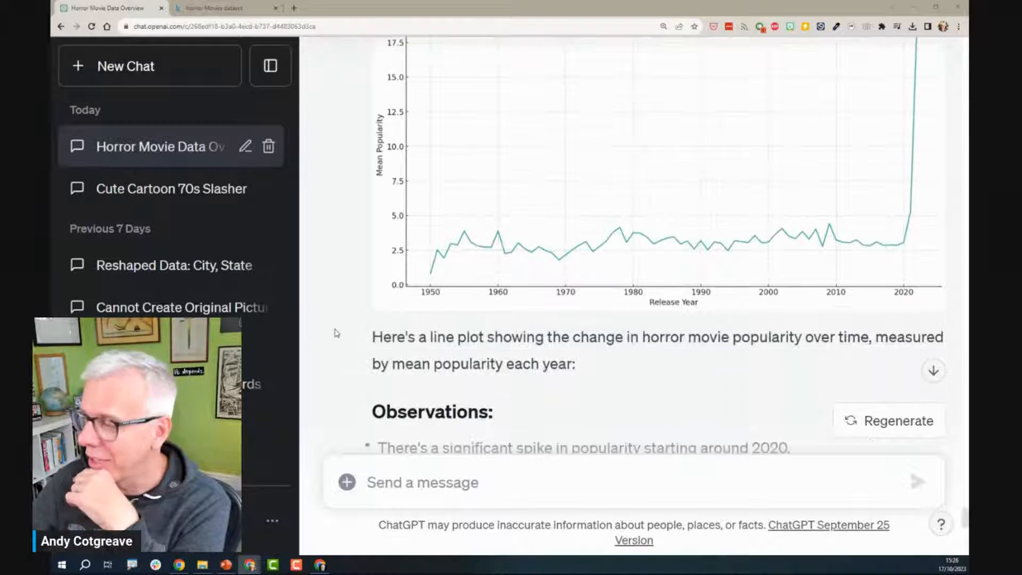
scroll(337, 332, "down", 1)
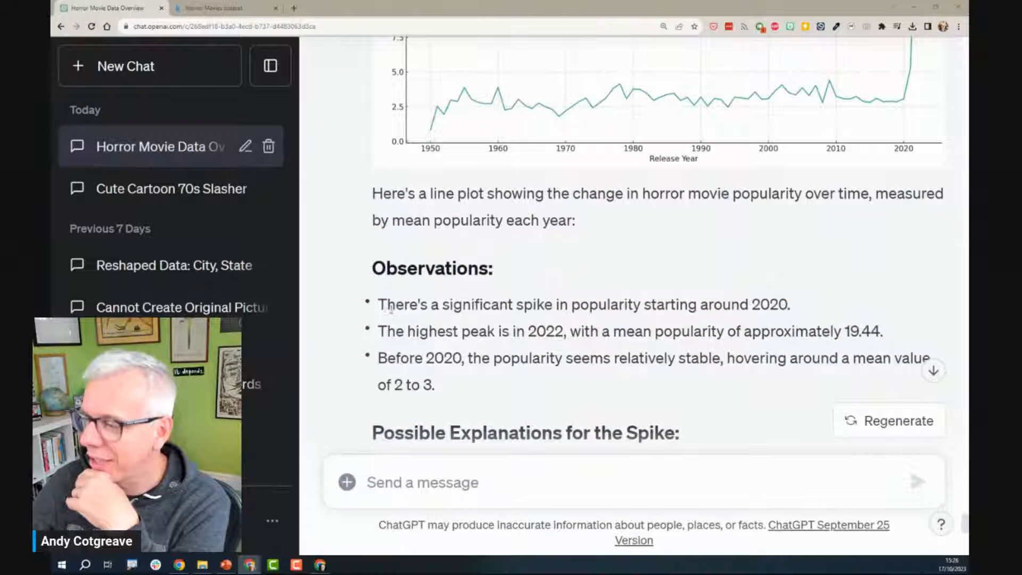
left_click_drag(389, 308, 880, 377)
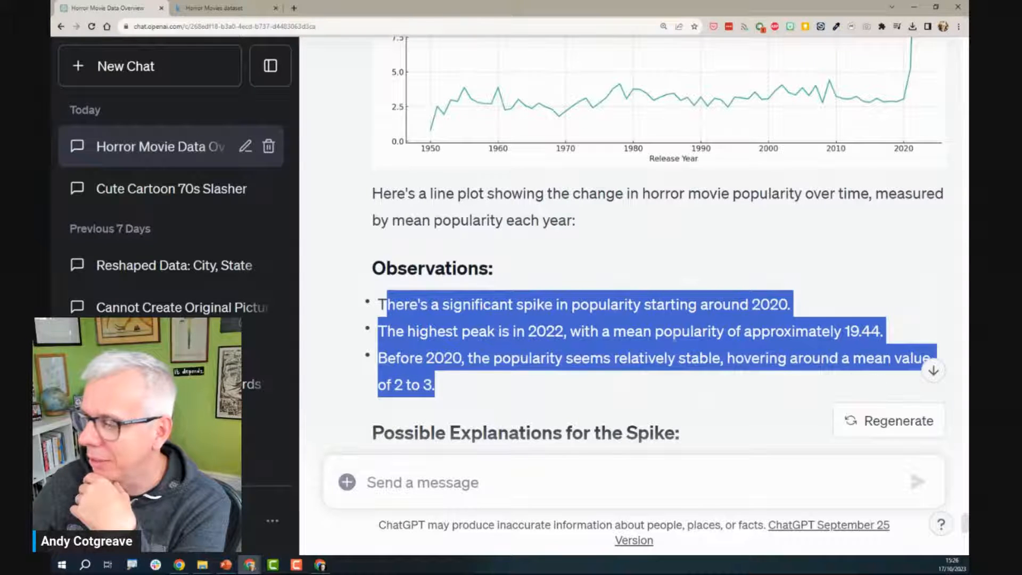
scroll(674, 336, "down", 5)
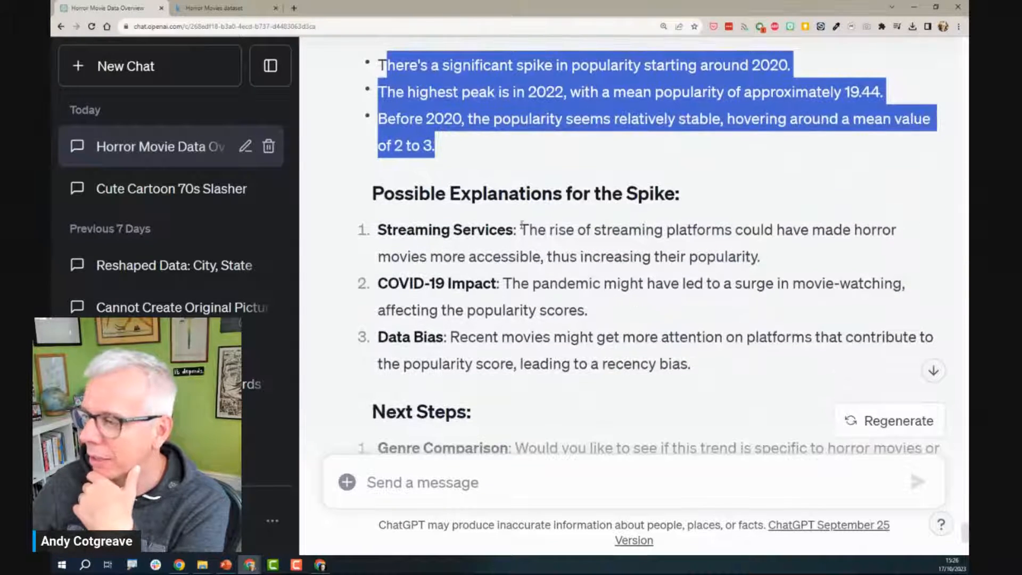
left_click_drag(521, 229, 769, 367)
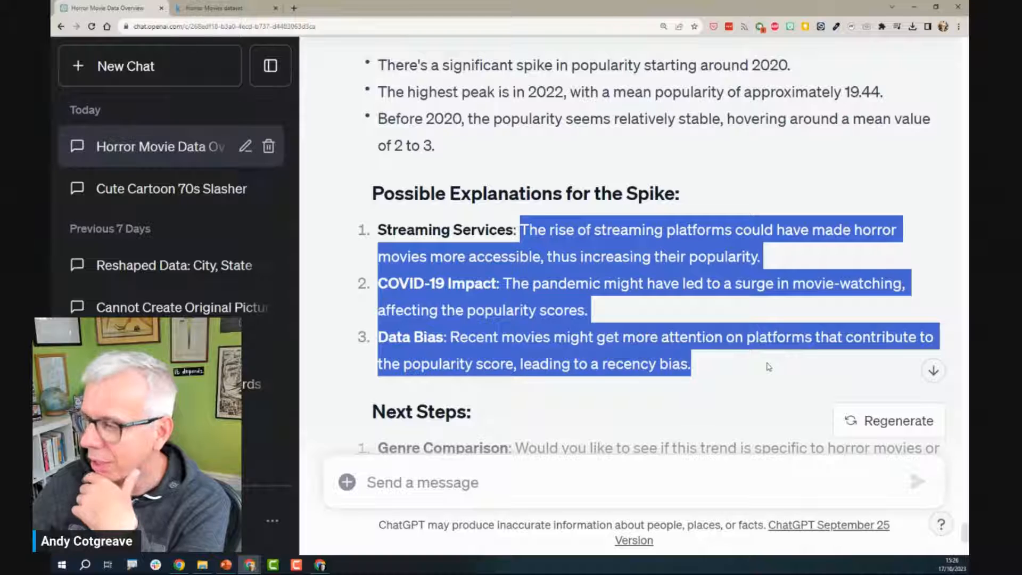
scroll(768, 367, "down", 3)
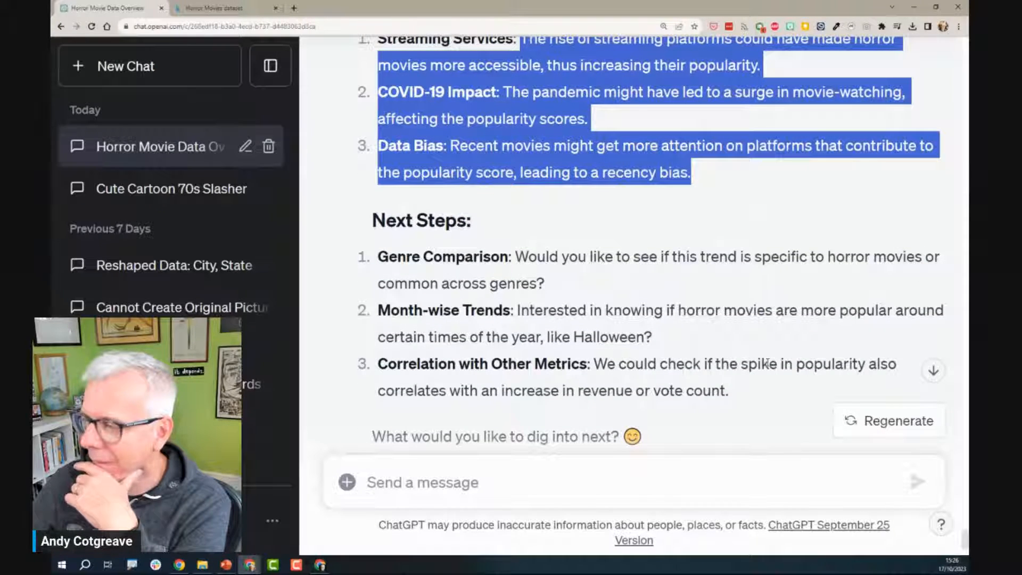
Step: Check the dataset columns on the Kaggle page and re-examine the mean popularity line plot in ChatGPT
left_click(218, 8)
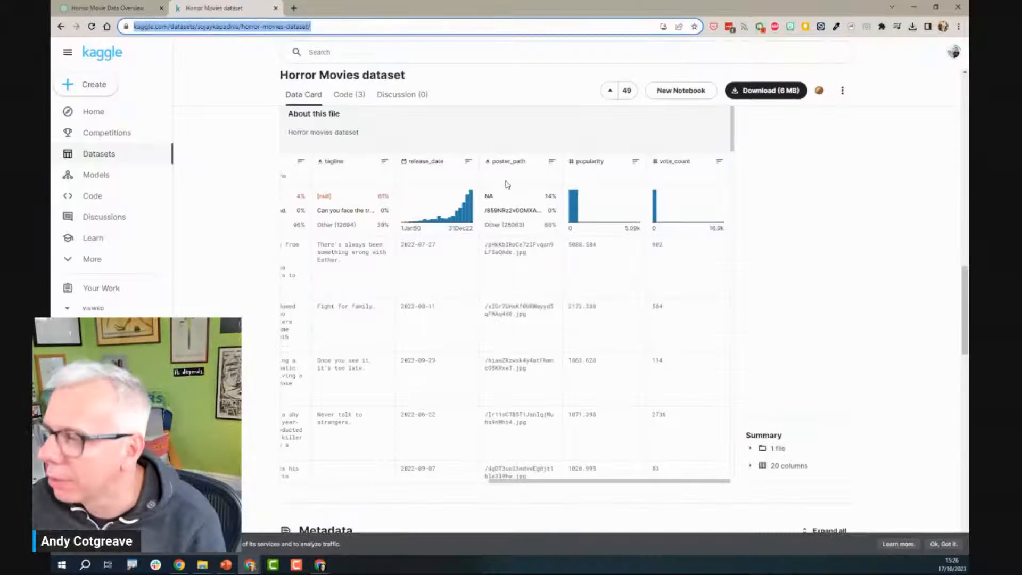
left_click(107, 8)
scroll(790, 302, "up", 8)
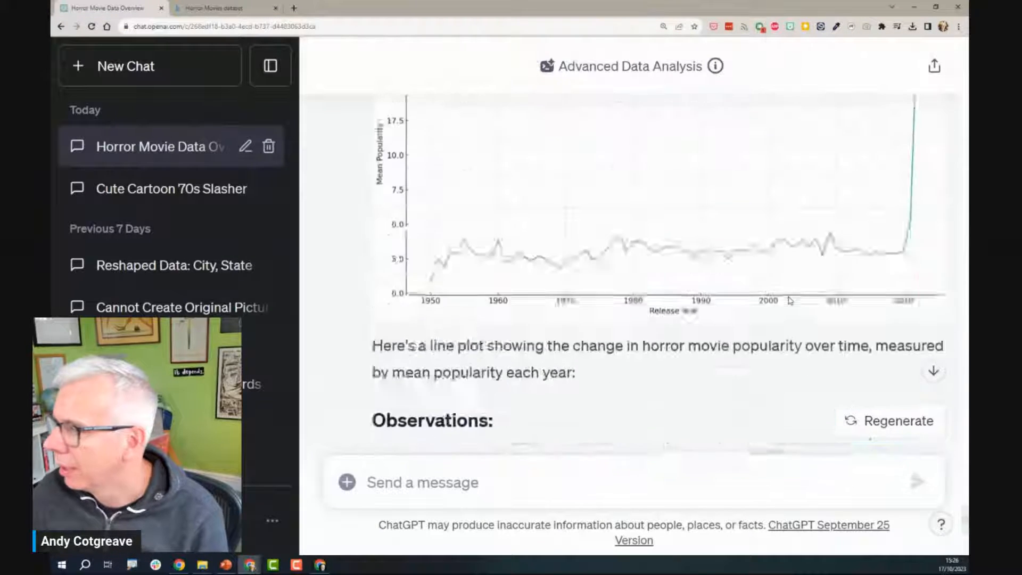
scroll(790, 301, "up", 2)
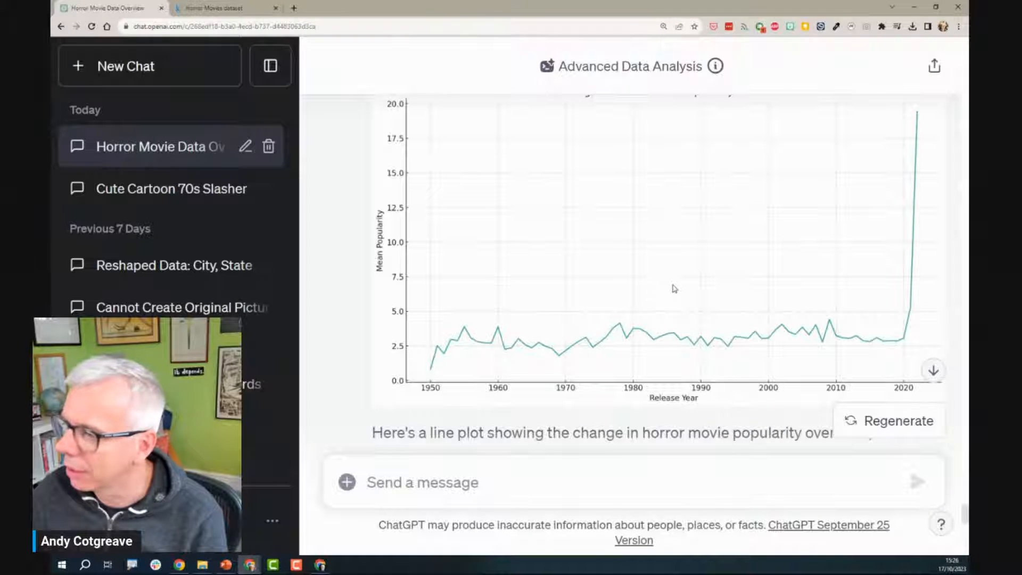
scroll(673, 288, "down", 2)
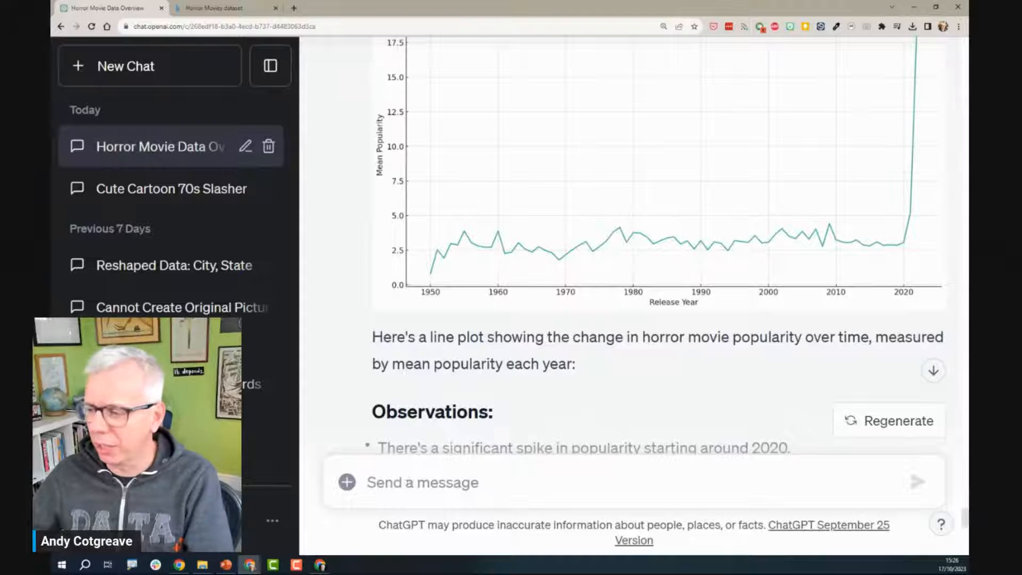
Step: Send the message "Can we look at average vote count and average score over time?"
type("Can w")
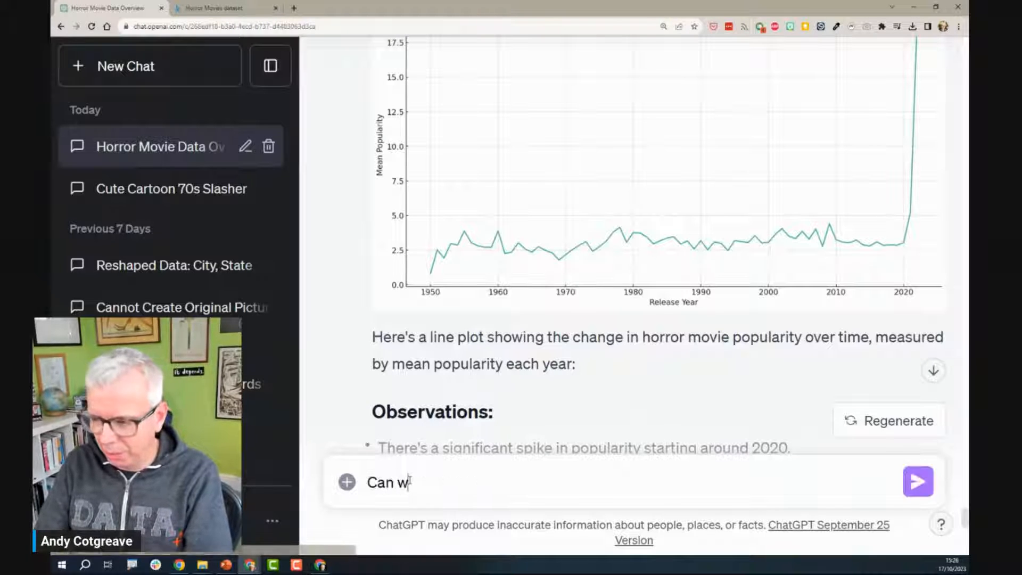
type("e look at ")
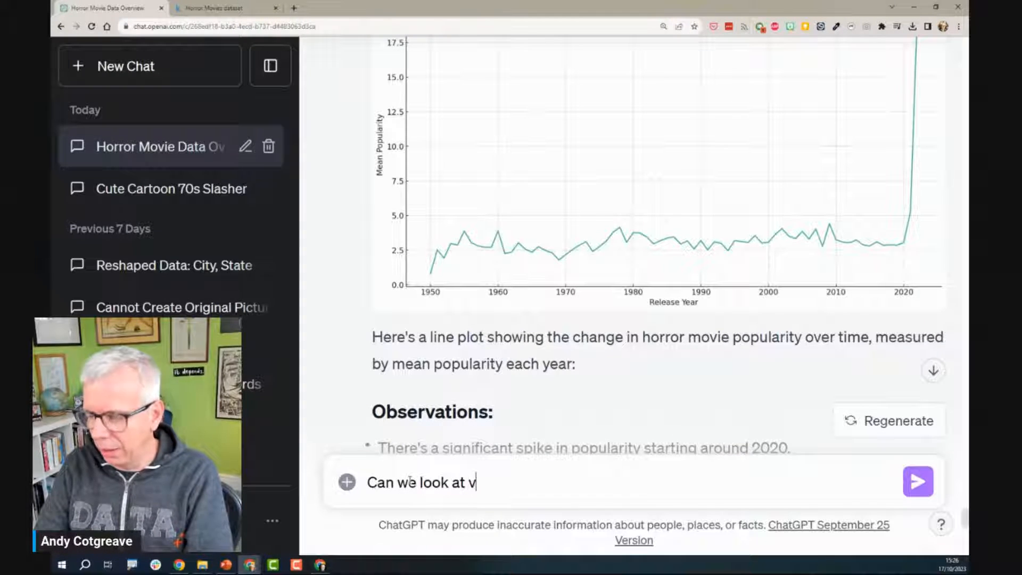
type("averqage")
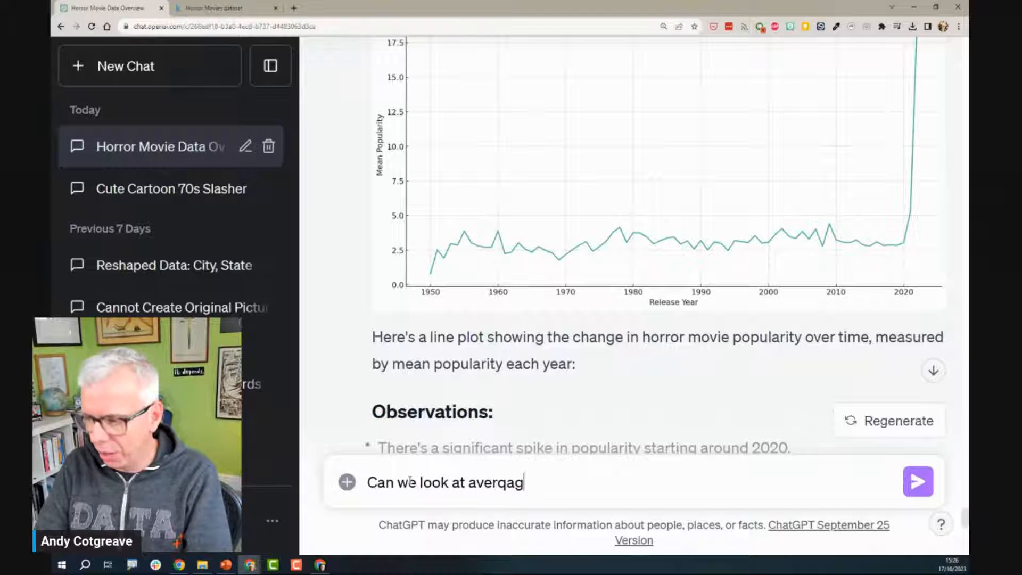
key("BackSpace")
key("BackSpace")
key("BackSpace")
type("ge ")
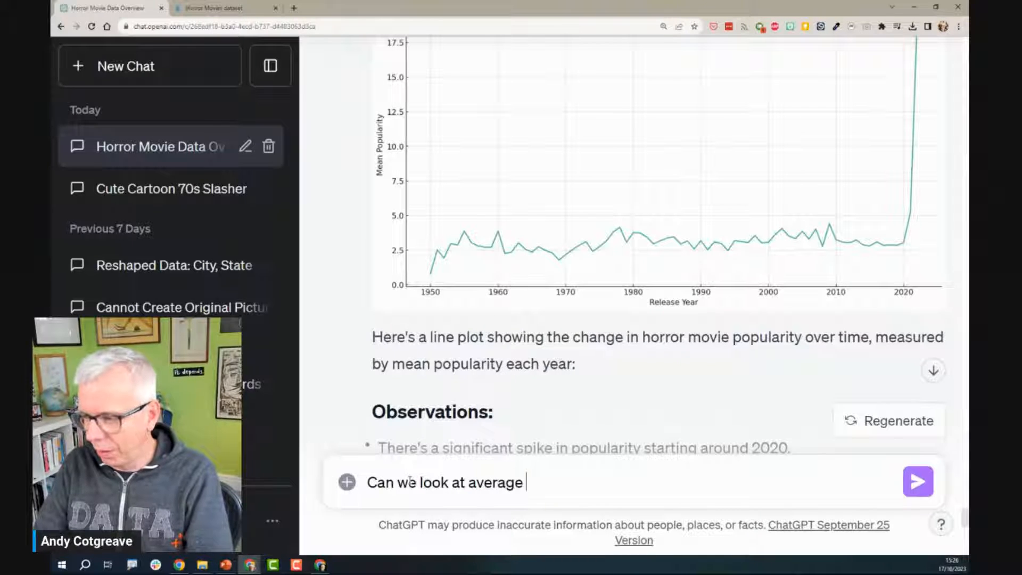
type("cote count and ")
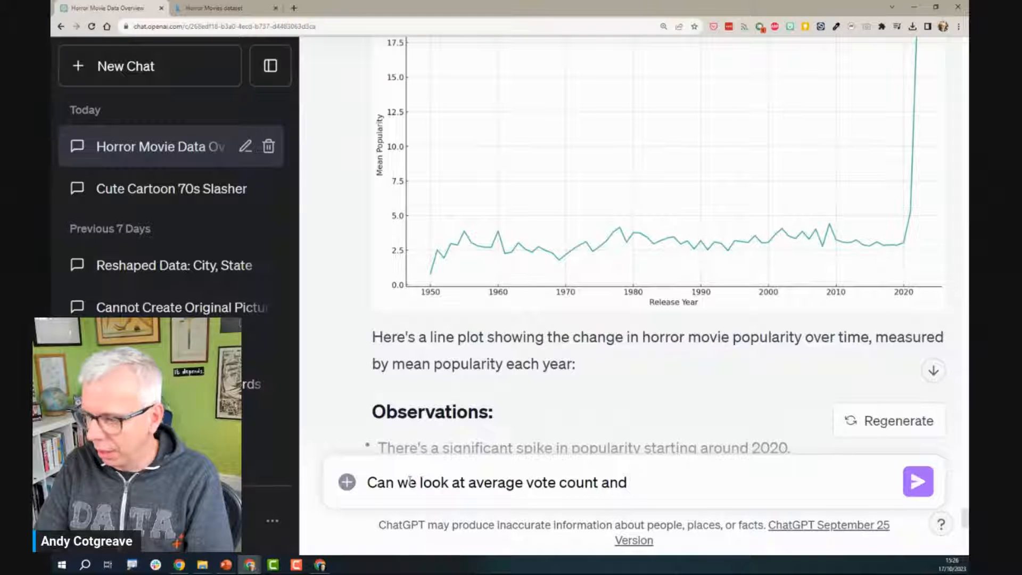
type("average ")
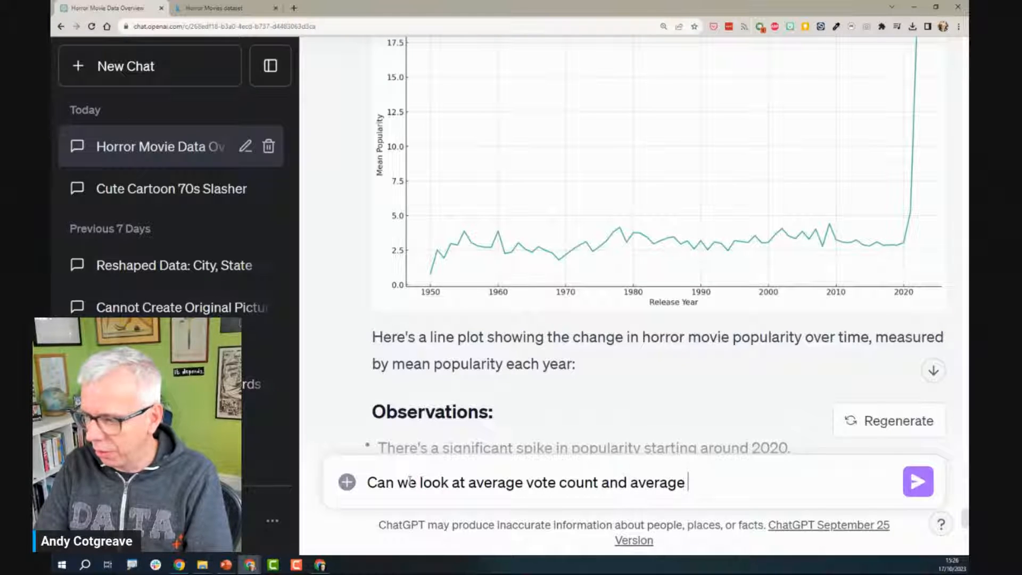
type("score over ")
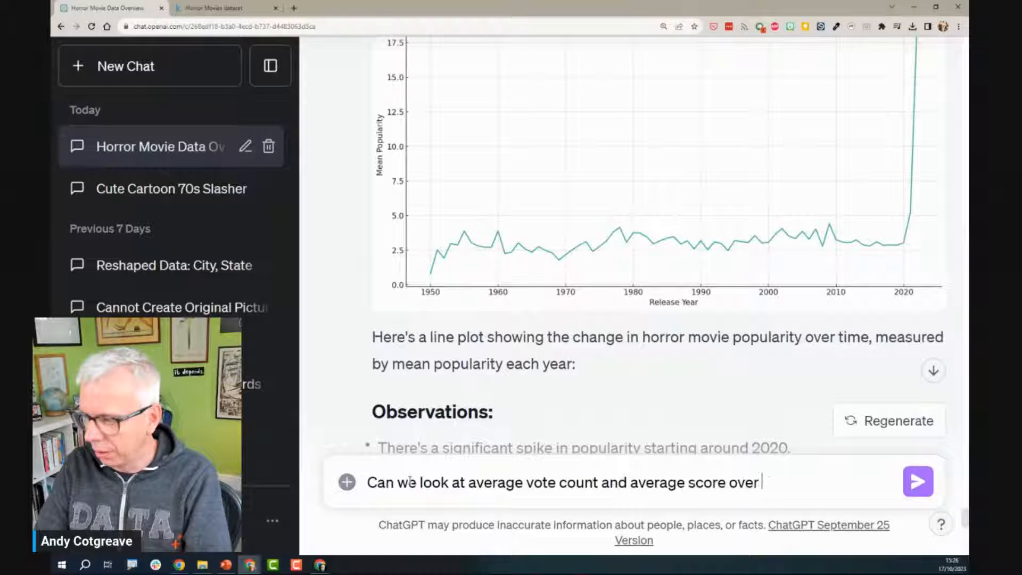
type("time?")
key("Return")
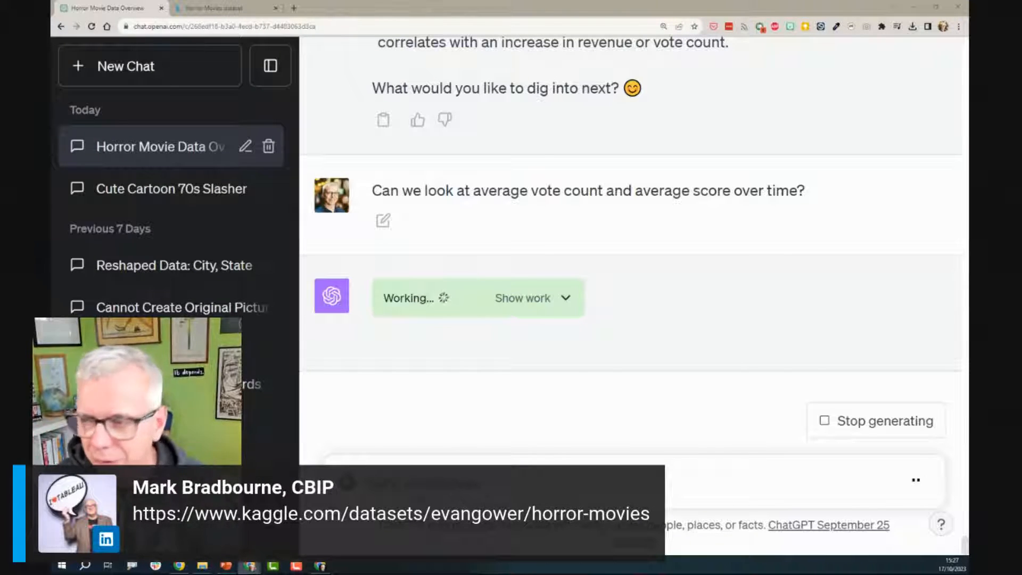
Step: Switch to the Kaggle Horror Movies dataset page and review horror_movies.csv in Column view, down to the popularity and vote_count columns
left_click(213, 8)
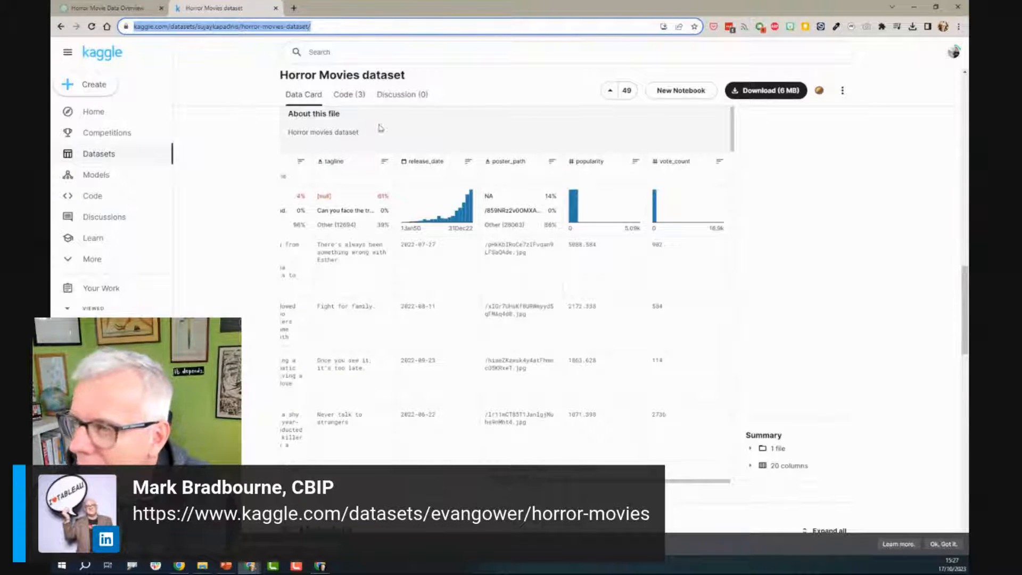
scroll(477, 137, "up", 4)
left_click(365, 286)
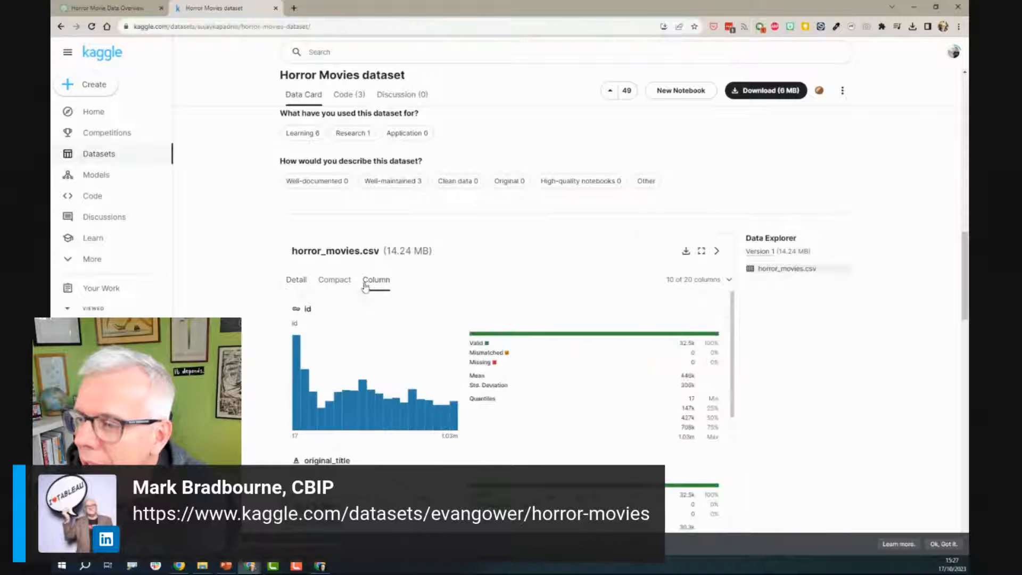
scroll(256, 283, "down", 3)
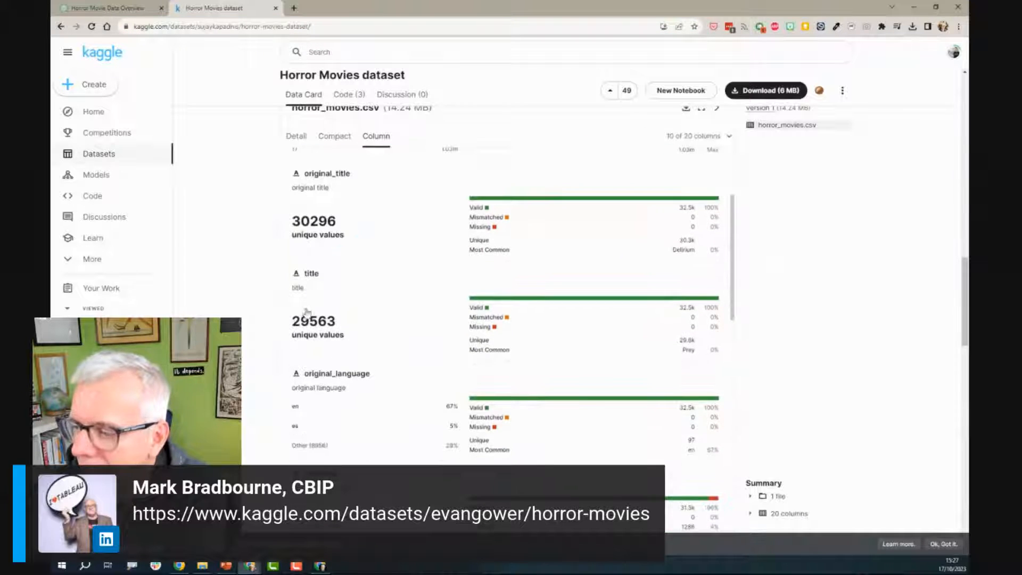
scroll(307, 313, "down", 10)
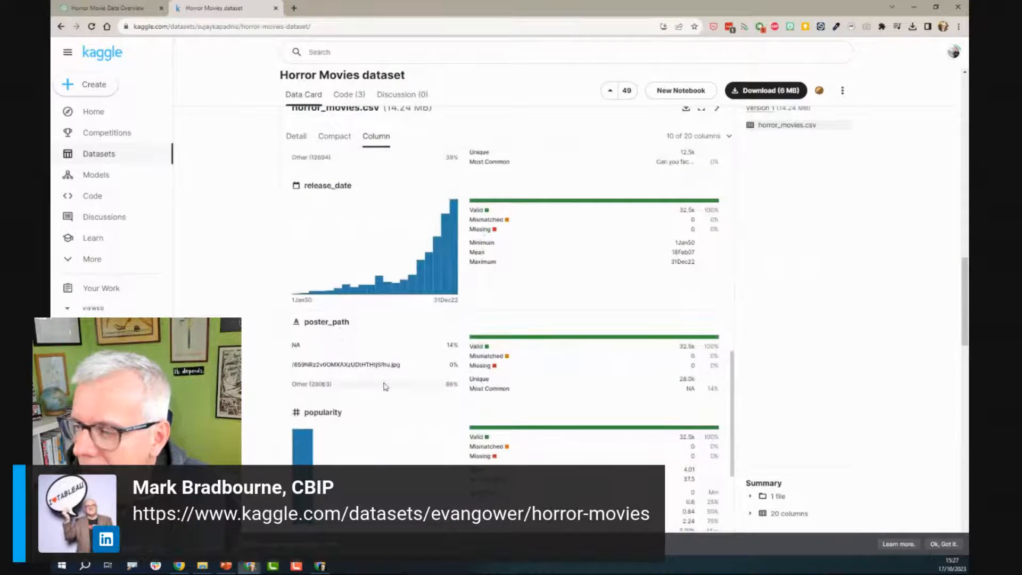
scroll(385, 386, "down", 3)
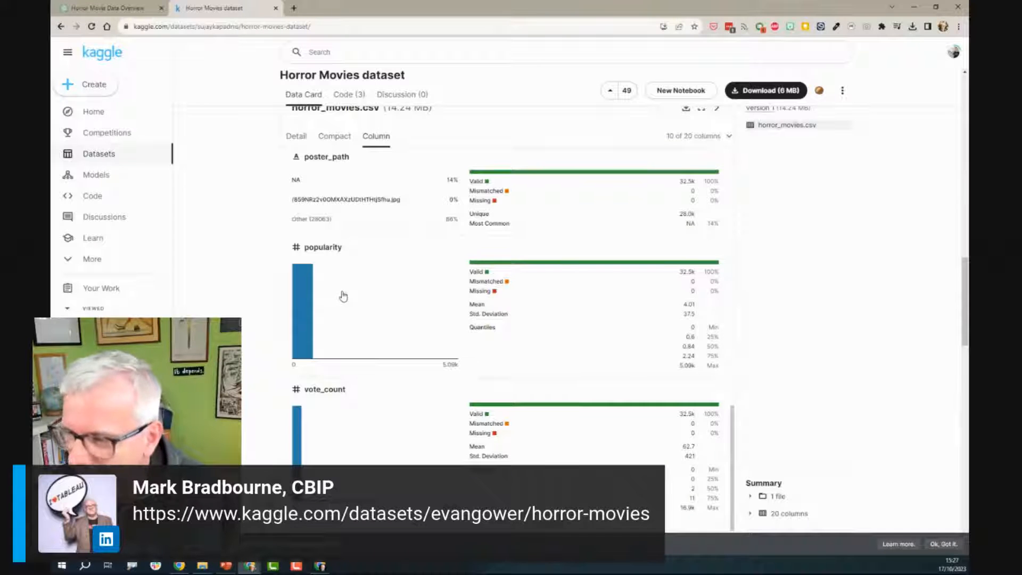
Step: Return to the ChatGPT conversation and examine the line plot of average vote count and average score over time
left_click(159, 6)
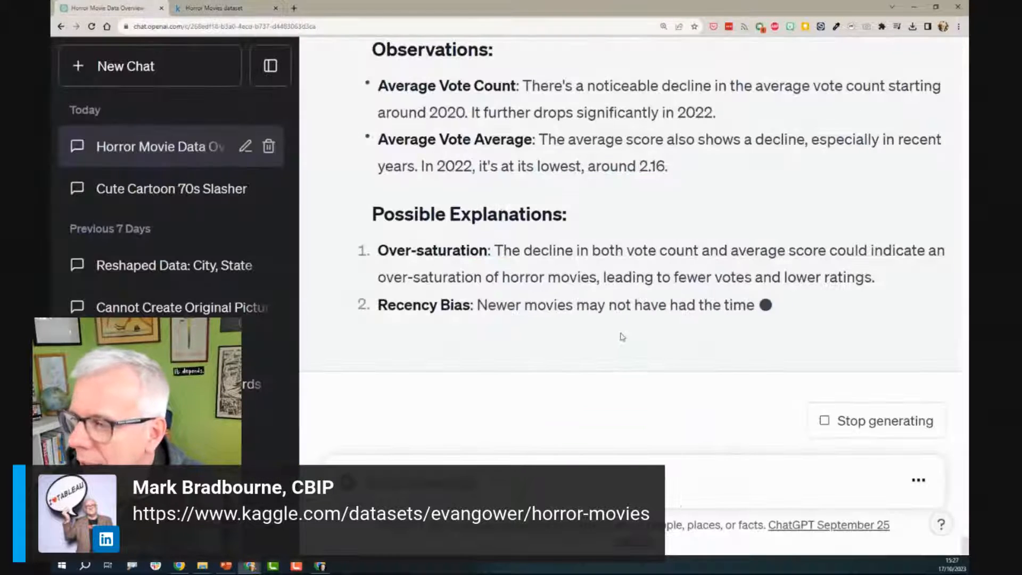
scroll(647, 341, "up", 5)
scroll(647, 341, "up", 2)
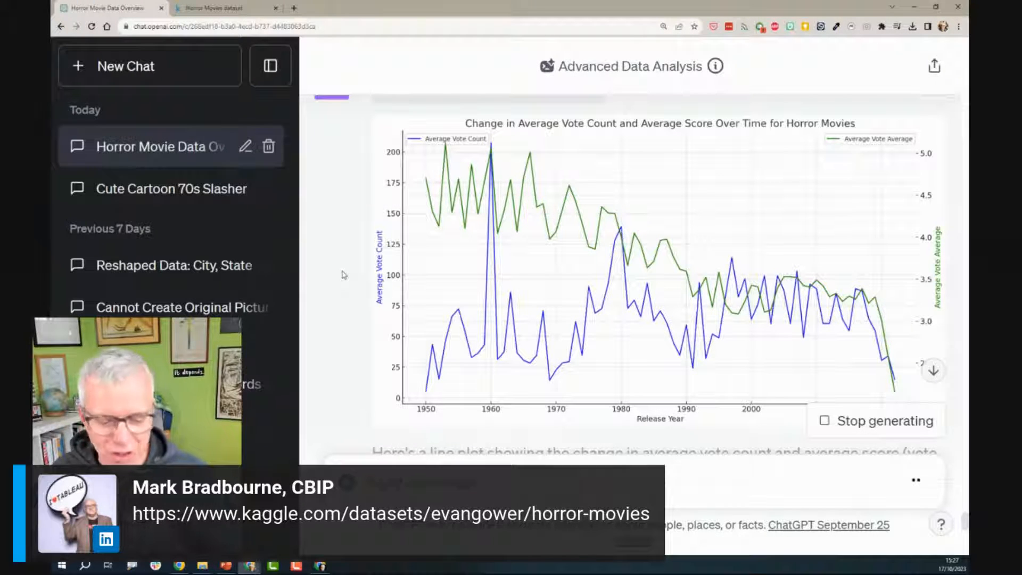
key("ctrl")
key("ctrl")
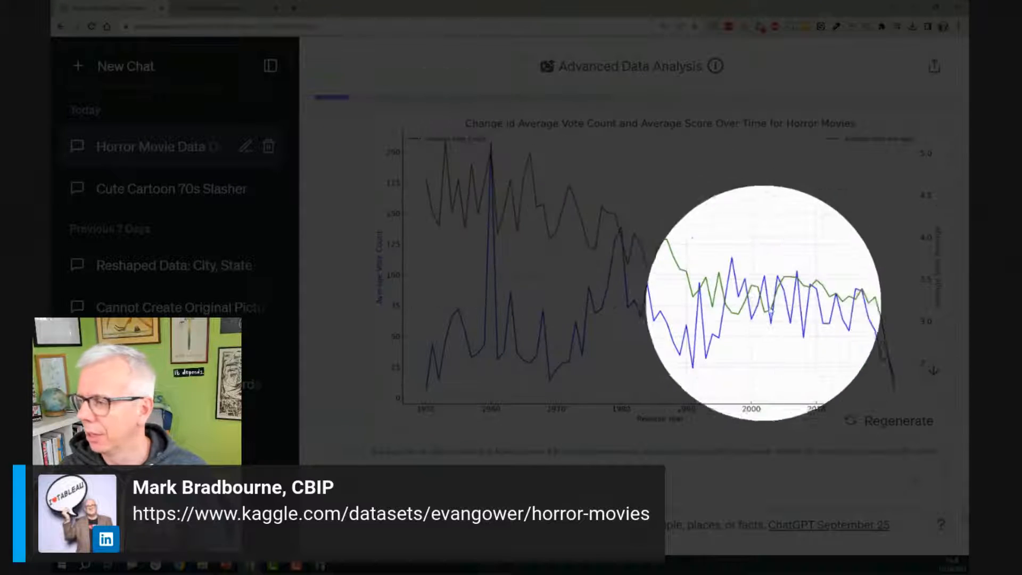
key("ctrl")
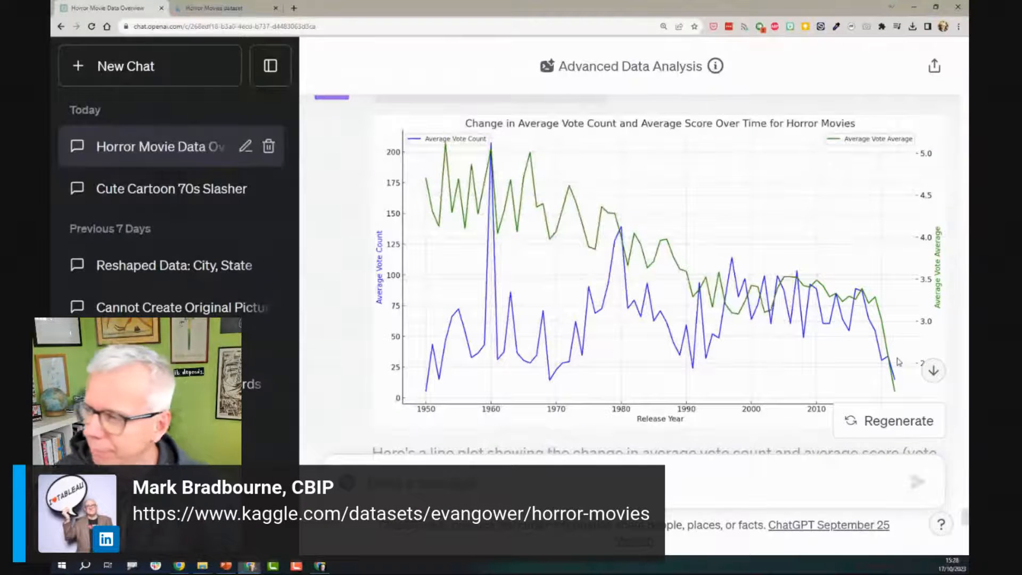
Step: Read the Observations, Possible Explanations and Next Steps below the vote plot, highlighting the Genre Comparison suggestion
scroll(697, 259, "down", 7)
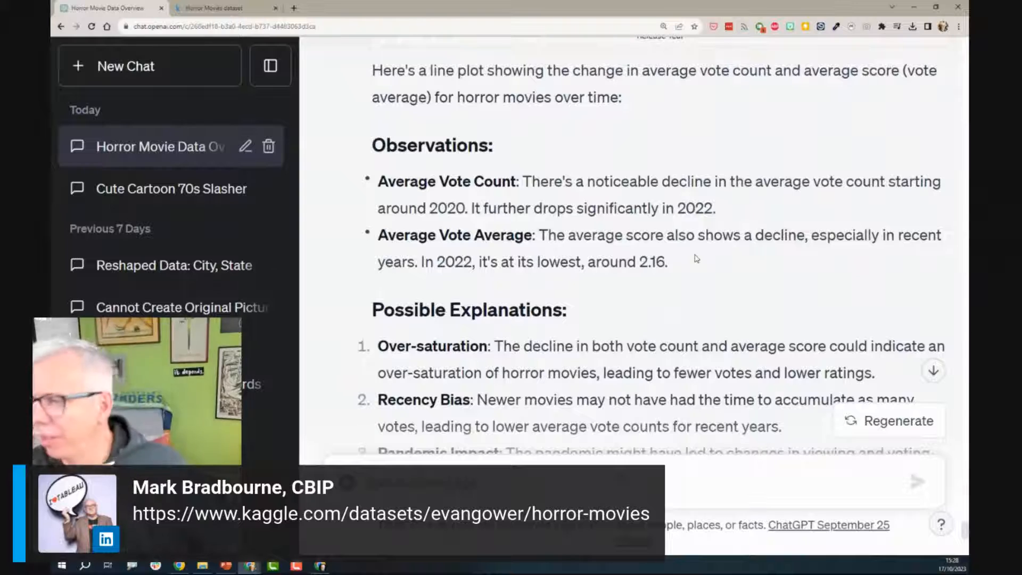
scroll(727, 240, "down", 2)
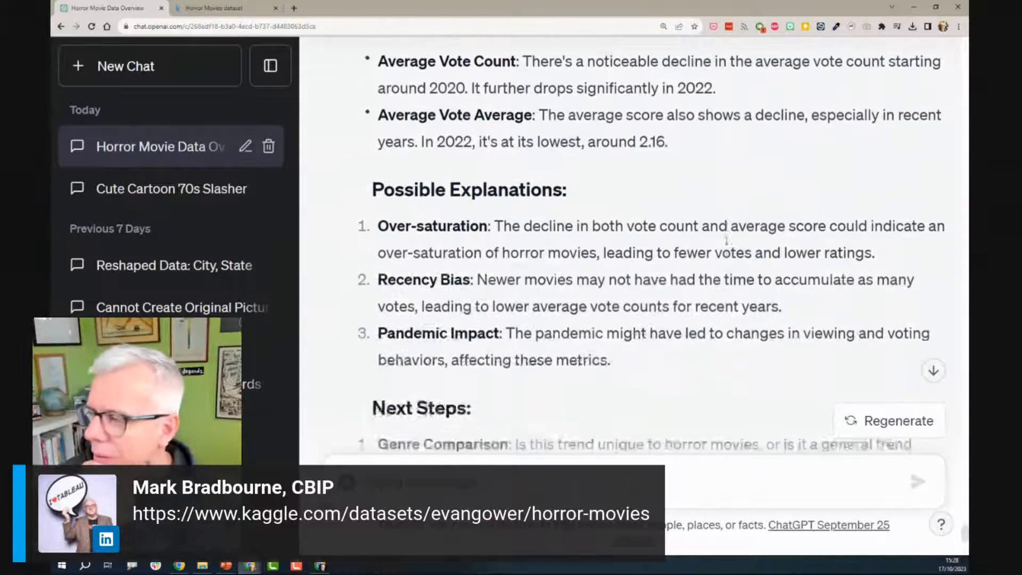
scroll(727, 241, "down", 3)
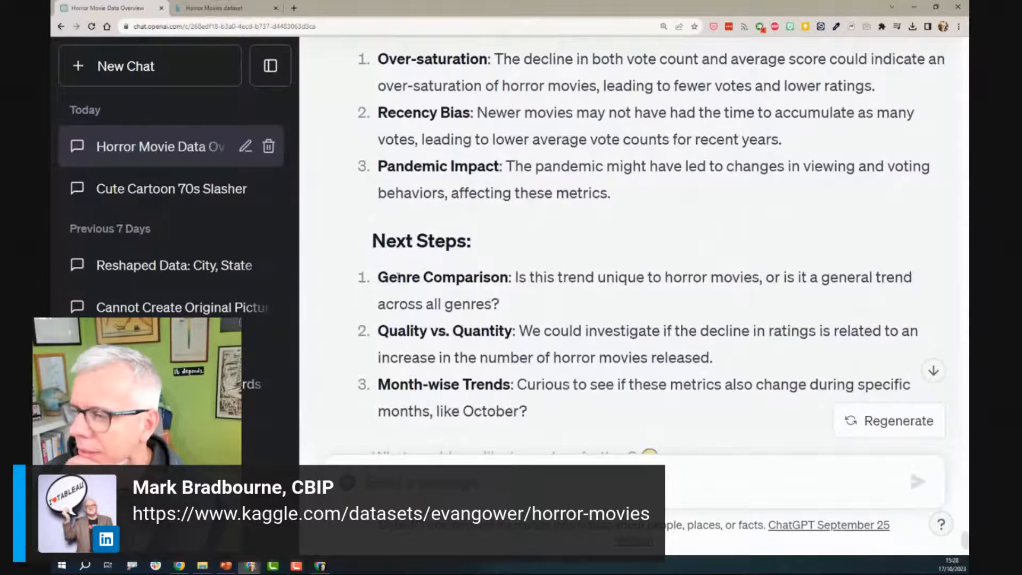
left_click_drag(378, 276, 506, 304)
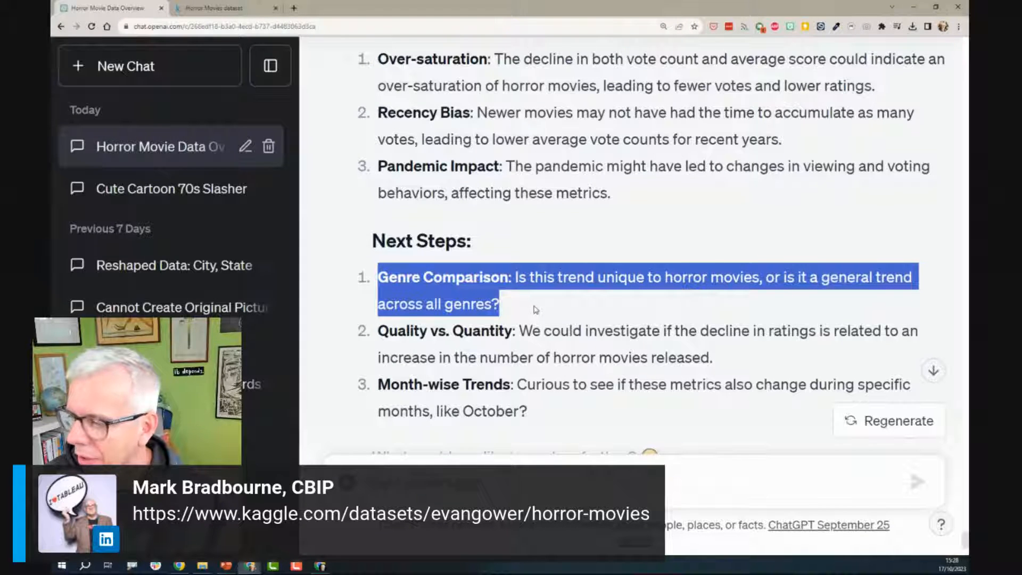
scroll(536, 309, "down", 2)
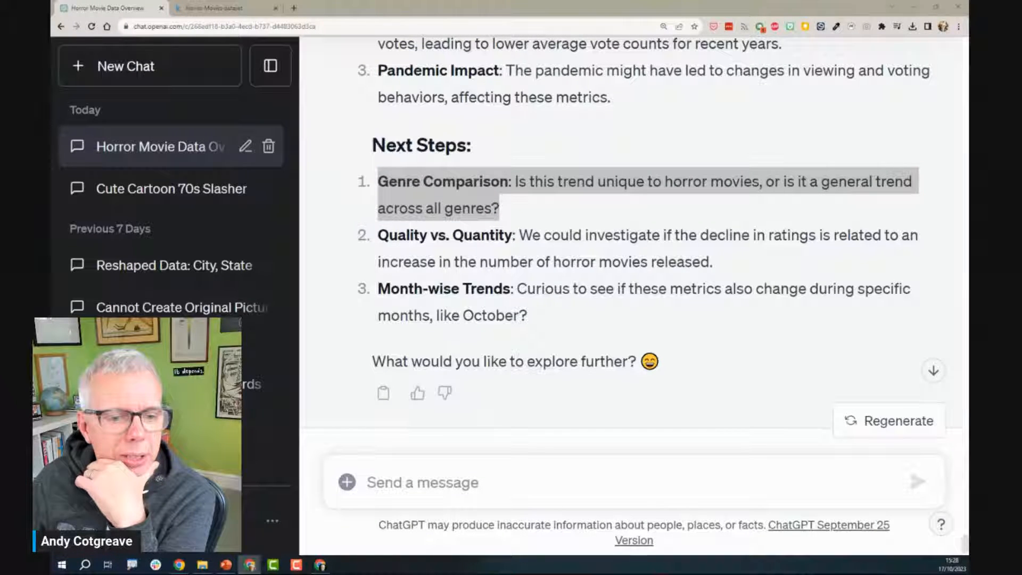
scroll(477, 334, "down", 1)
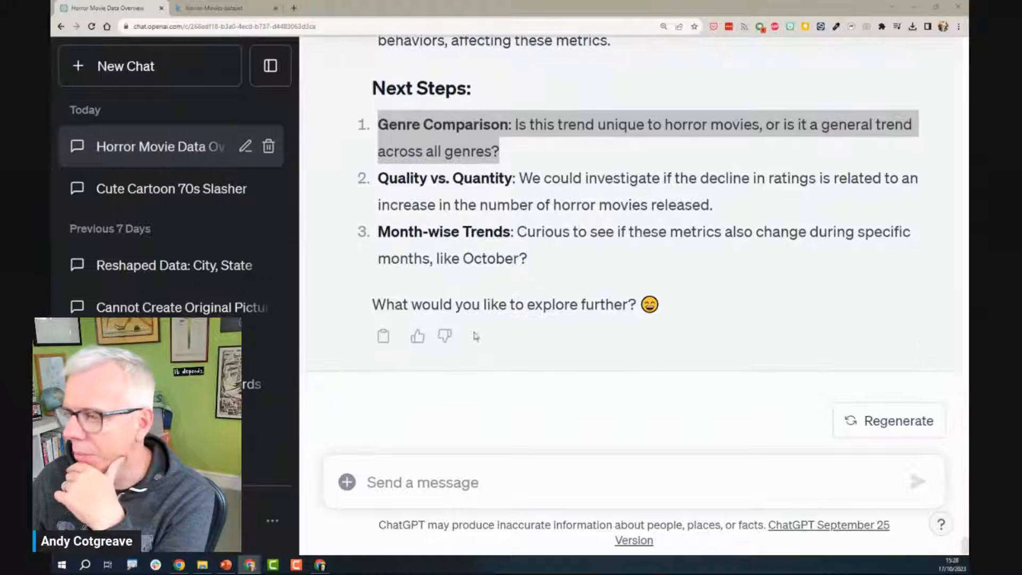
Step: Send the message "What explained the spikes in 1960 and 1980?"
scroll(477, 334, "up", 1)
scroll(477, 334, "up", 12)
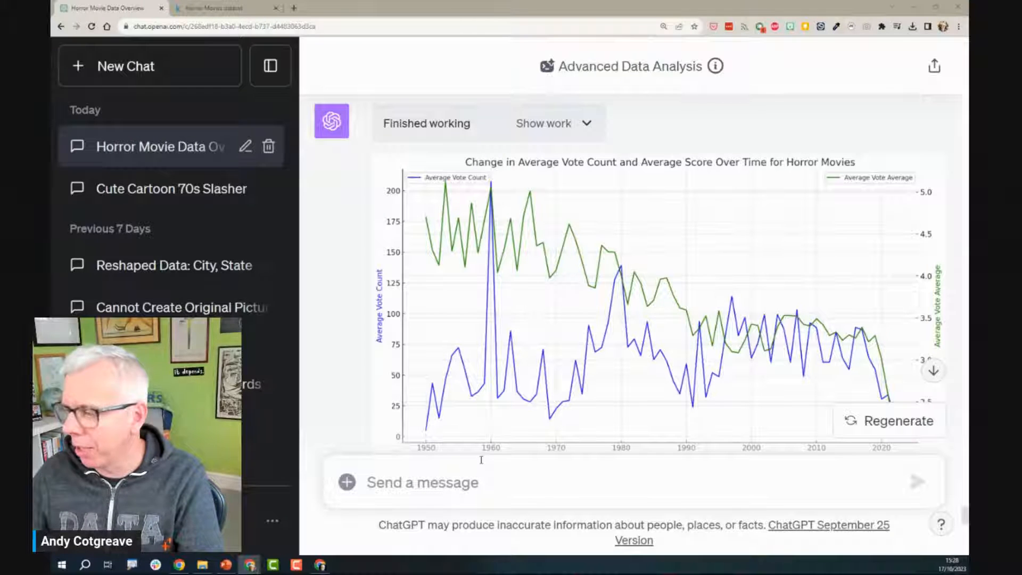
left_click(470, 473)
type("Wh")
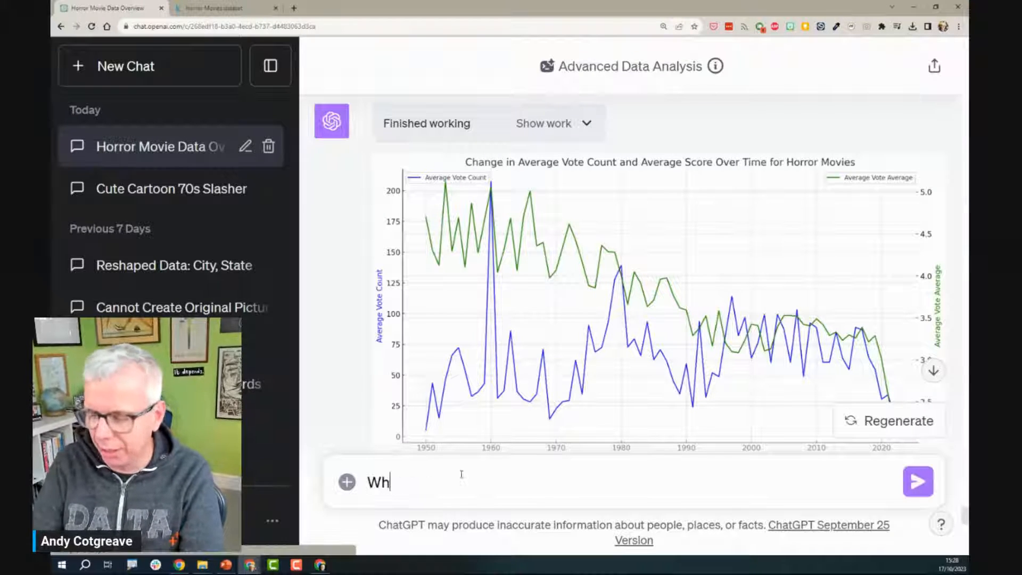
type("at explained the spi")
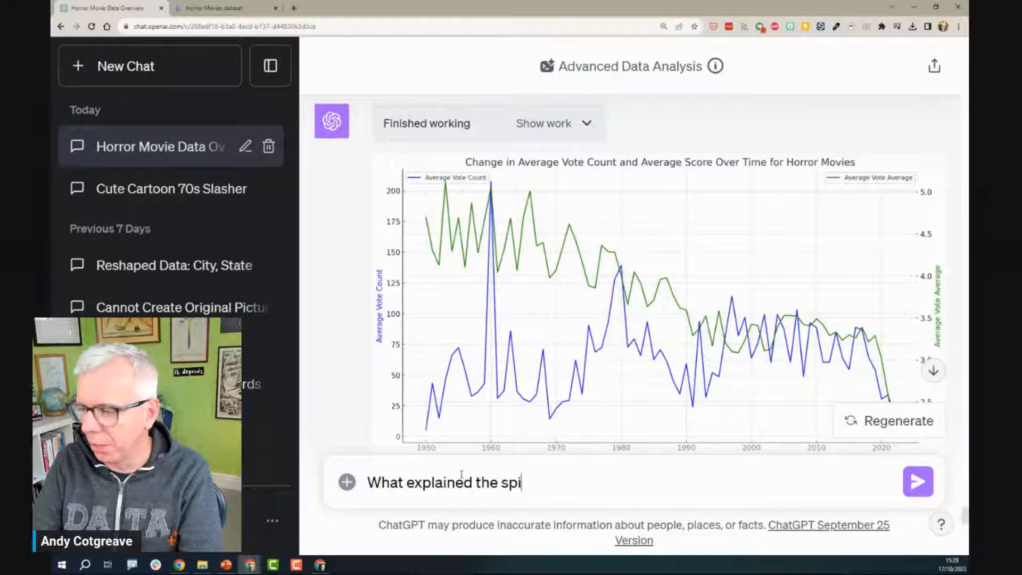
type("kes in 1960 and 1980?")
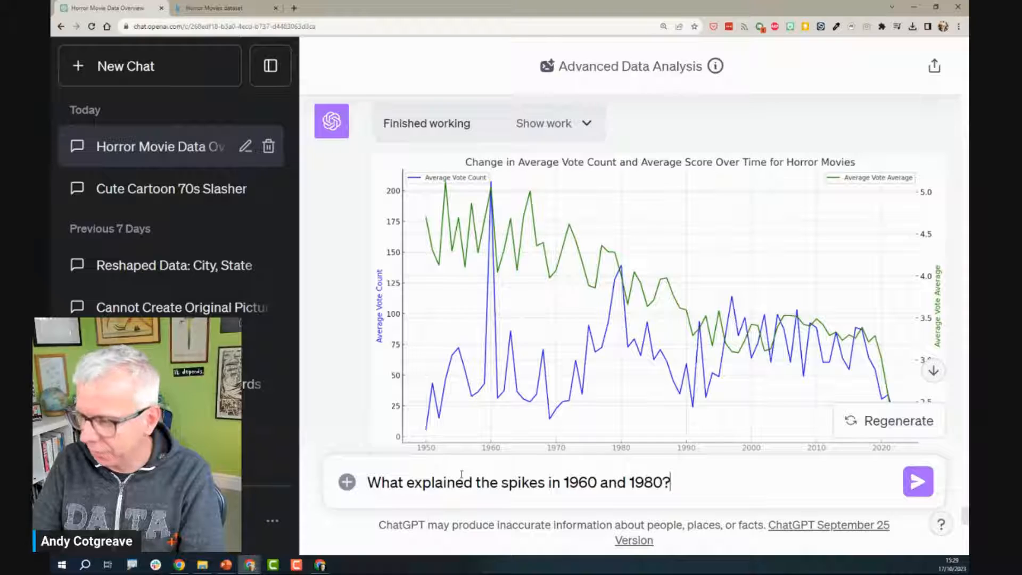
key("Return")
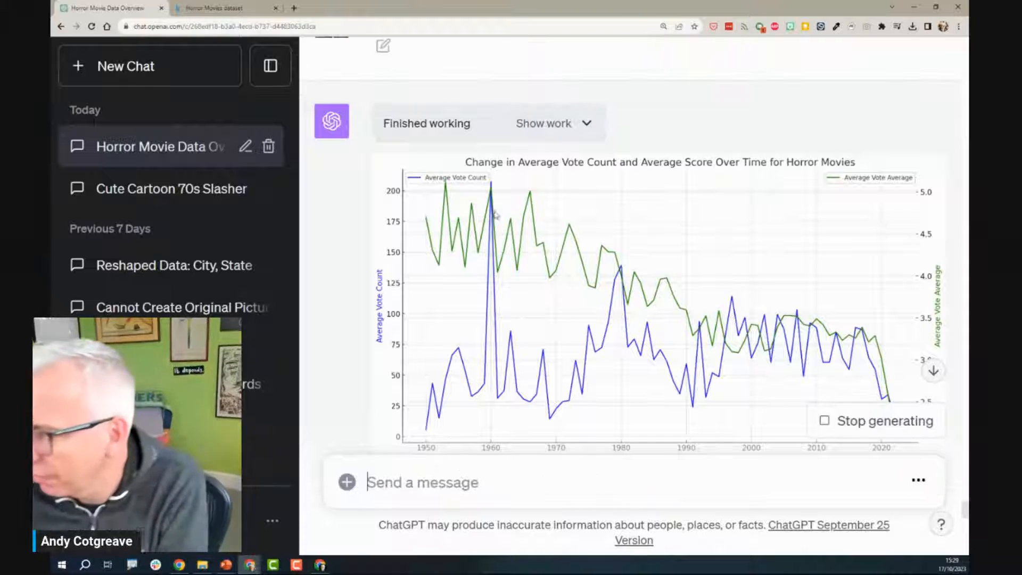
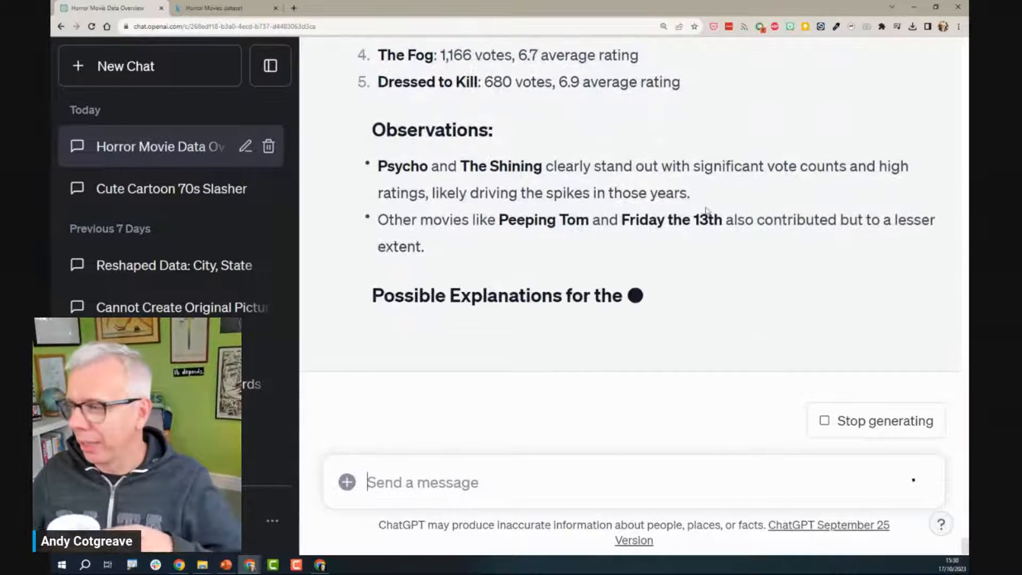
Step: Read the top movies listed for 1960 and 1980, highlighting each list, and go back to the average vote count and score plot
scroll(710, 198, "up", 3)
scroll(711, 200, "up", 9)
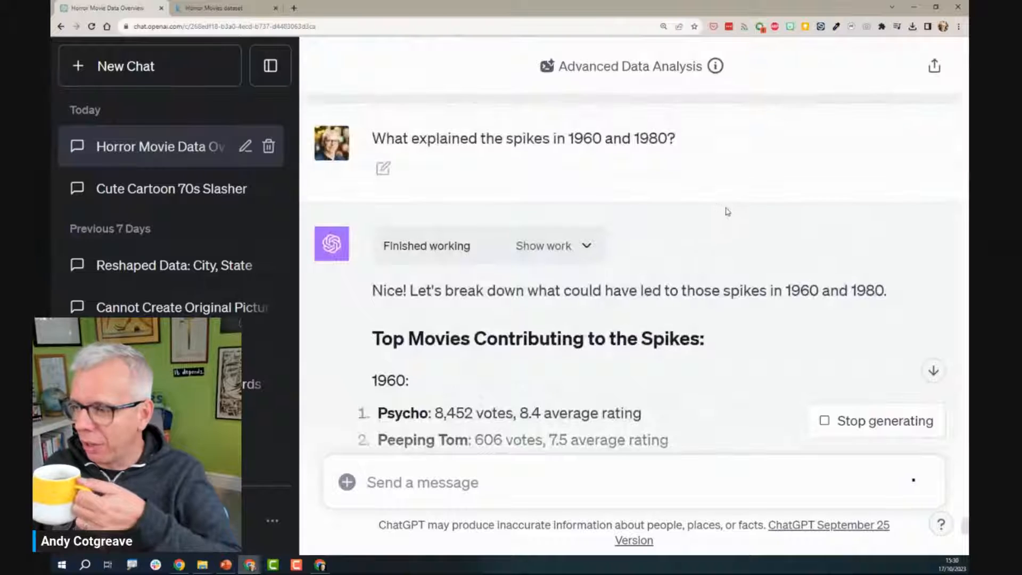
scroll(718, 205, "down", 2)
scroll(727, 212, "down", 2)
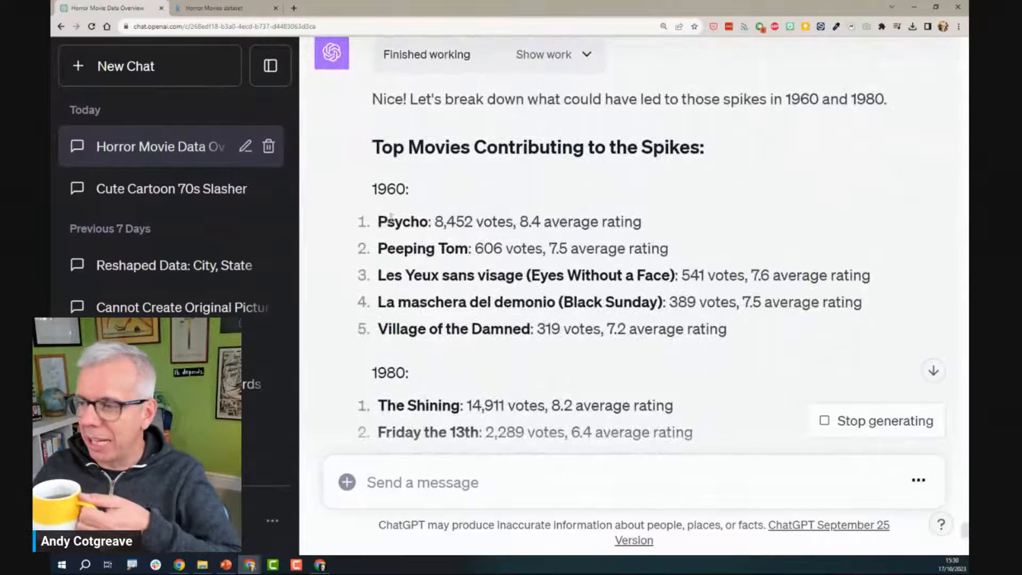
left_click_drag(378, 221, 757, 324)
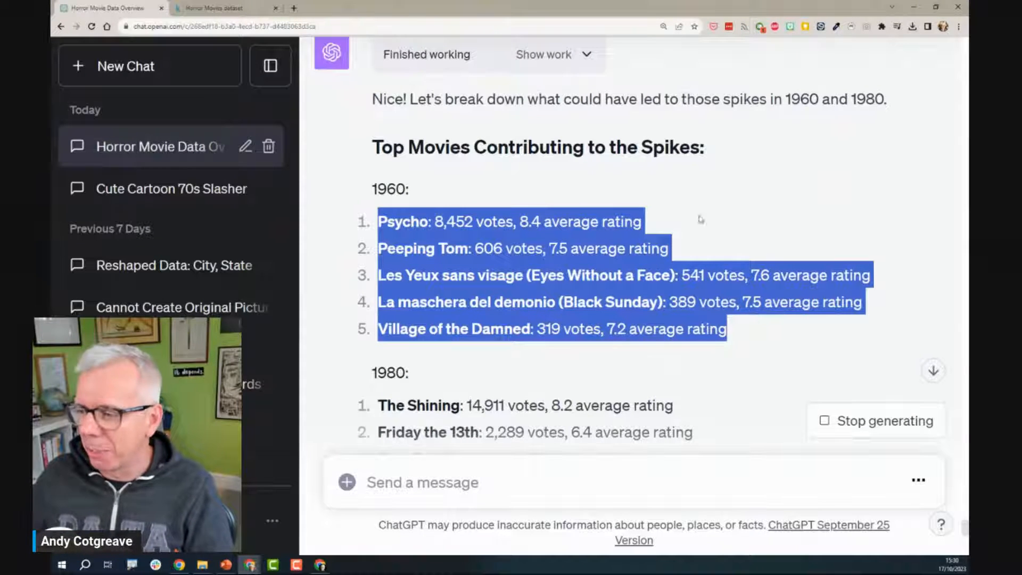
scroll(701, 219, "down", 5)
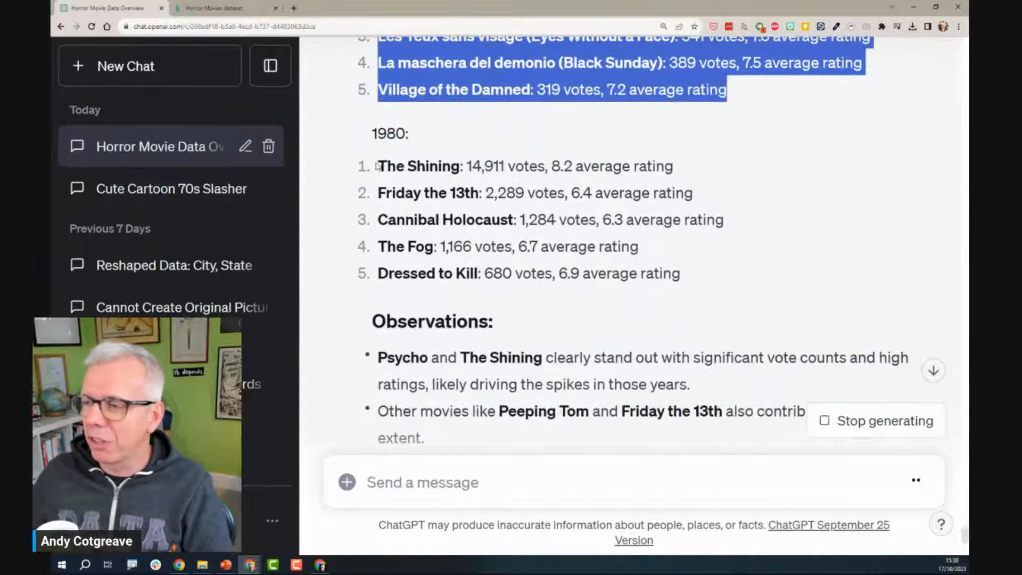
left_click_drag(376, 166, 715, 282)
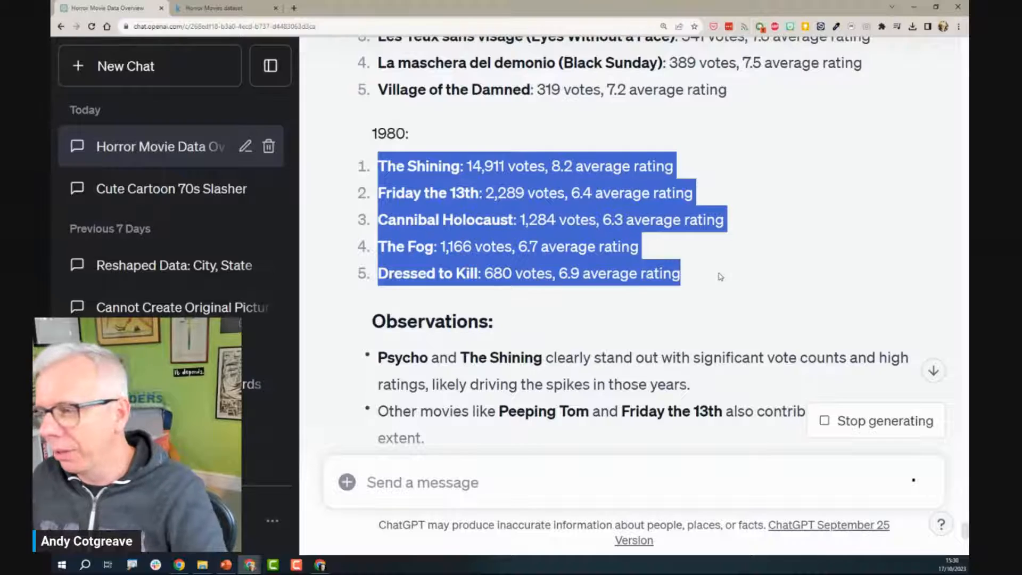
scroll(719, 281, "up", 8)
scroll(720, 273, "up", 15)
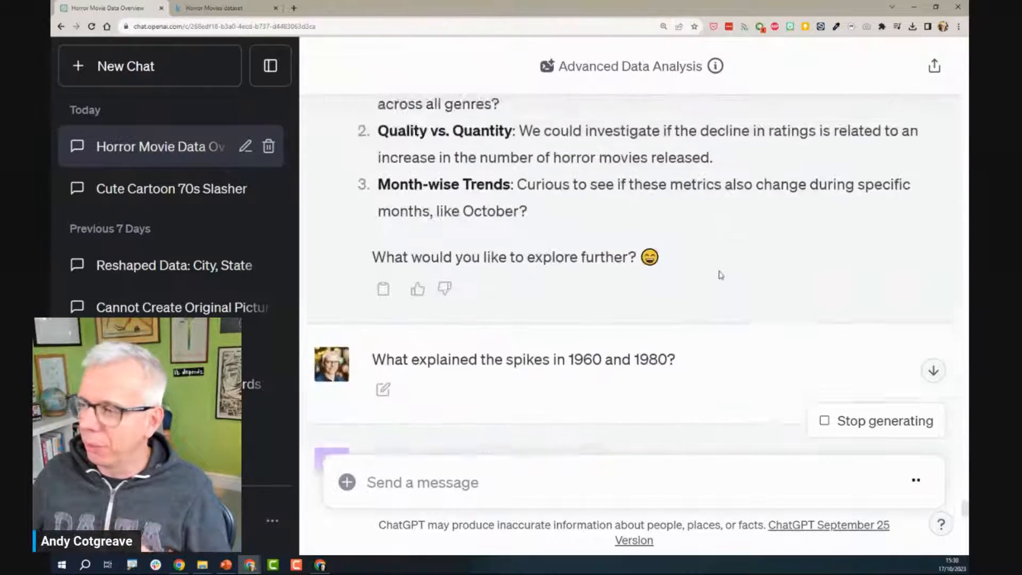
scroll(720, 272, "up", 1)
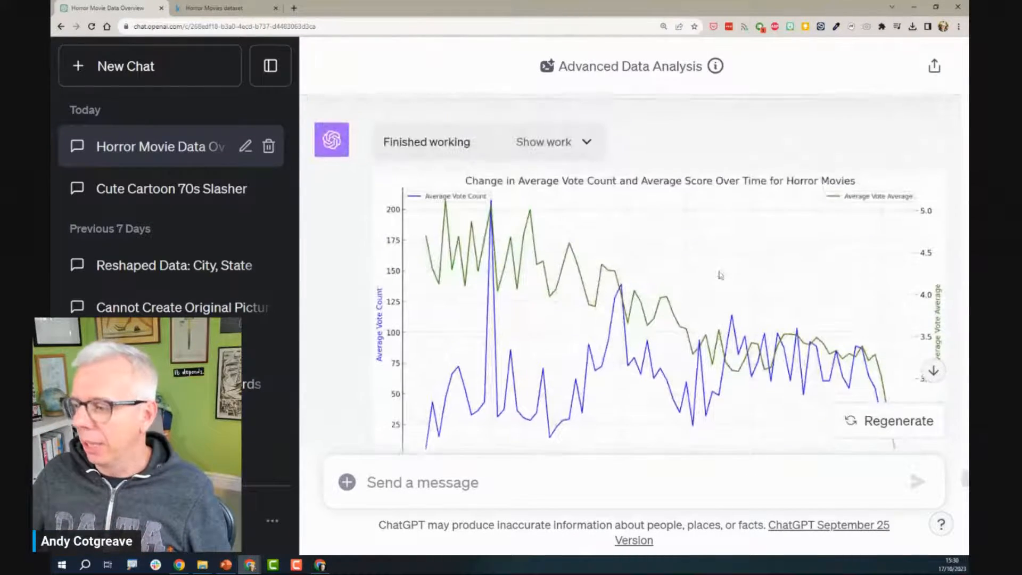
Step: Ask the chat "Do you think landmark movies cause spikes in vote count? Can you find and visualise any others?"
scroll(720, 272, "down", 1)
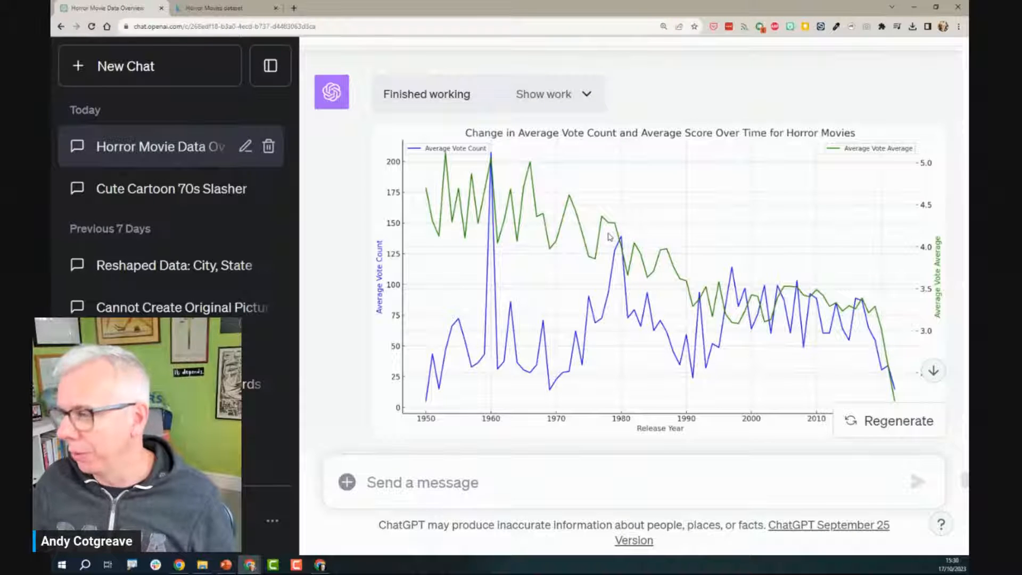
scroll(611, 237, "down", 10)
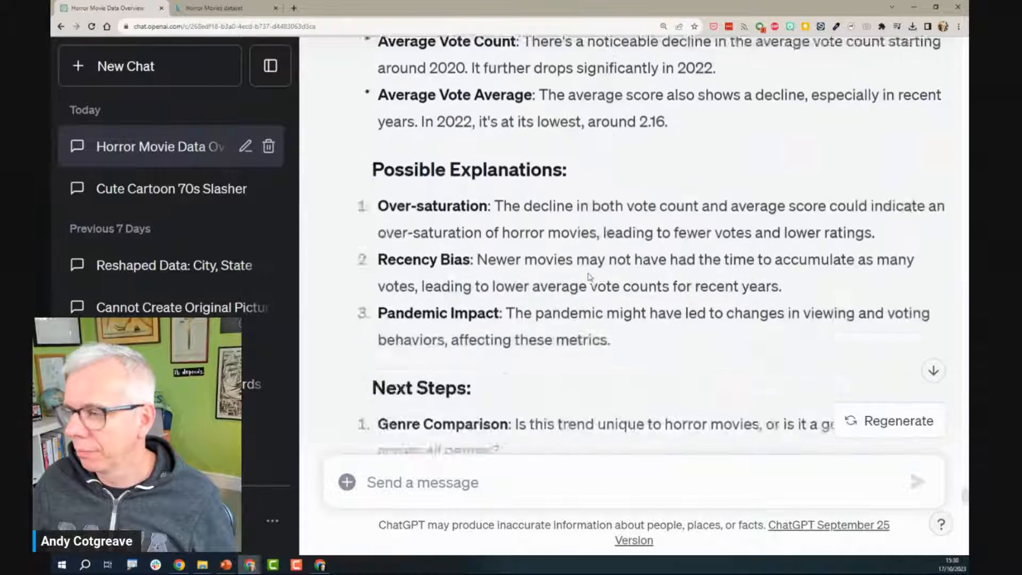
scroll(588, 276, "down", 5)
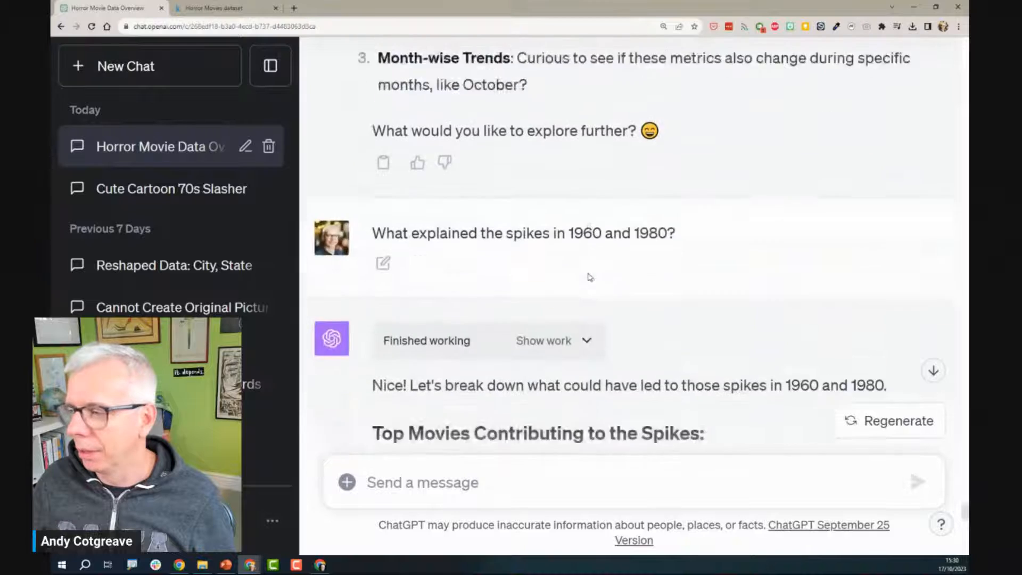
scroll(590, 277, "down", 15)
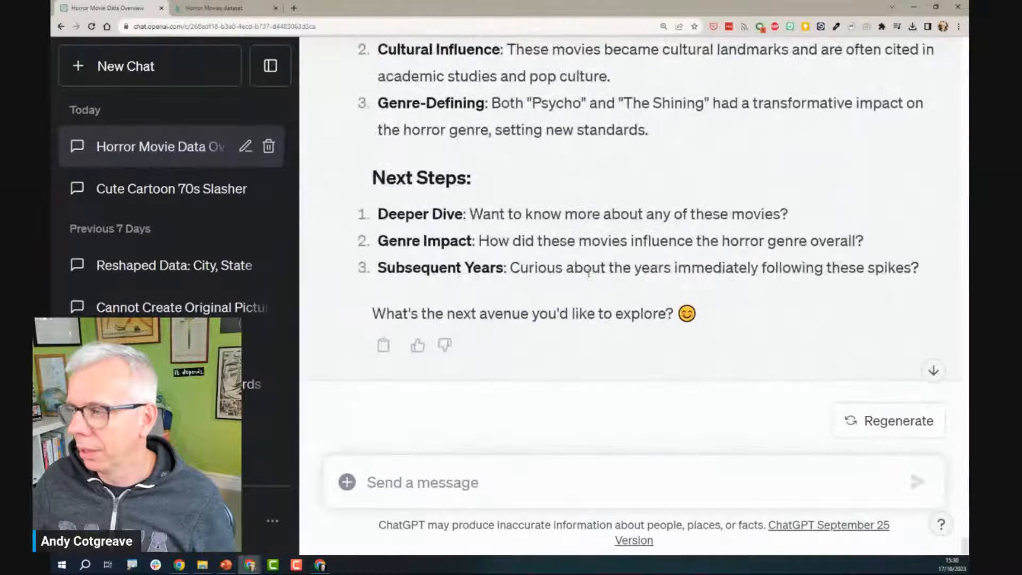
scroll(589, 275, "down", 1)
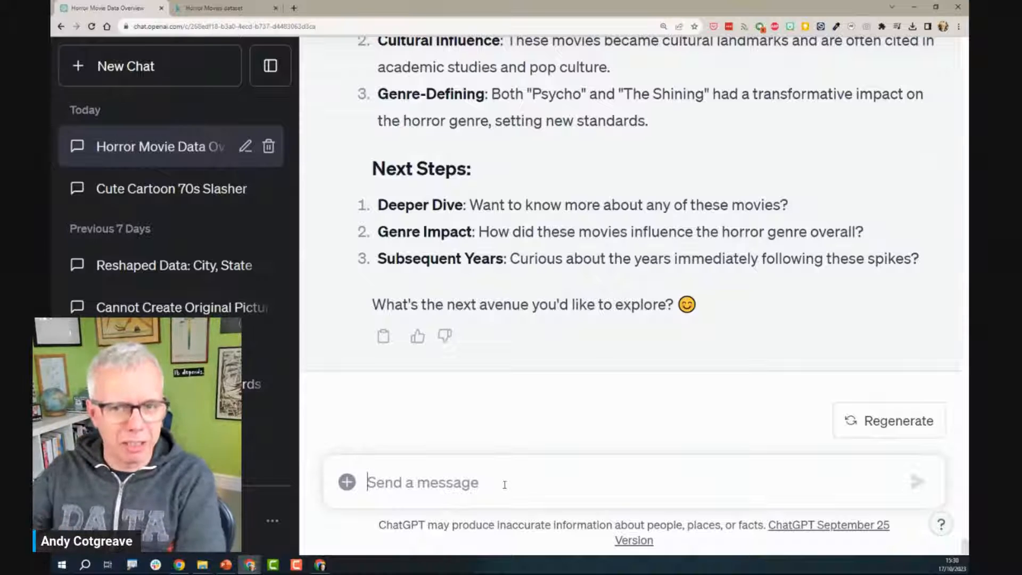
type("Dp yu")
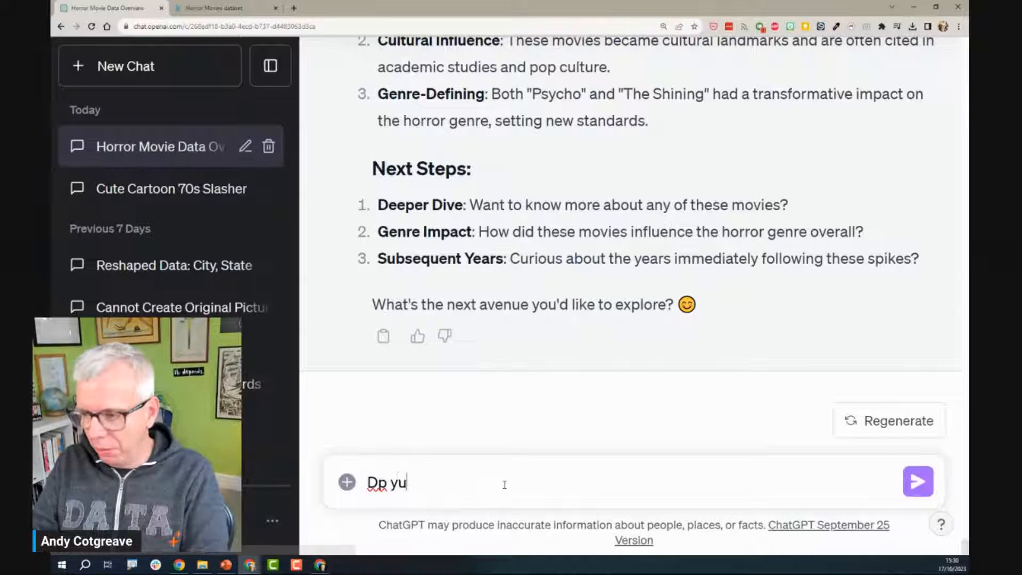
key("BackSpace")
key("BackSpace")
key("BackSpace")
key("BackSpace")
type("o you think n")
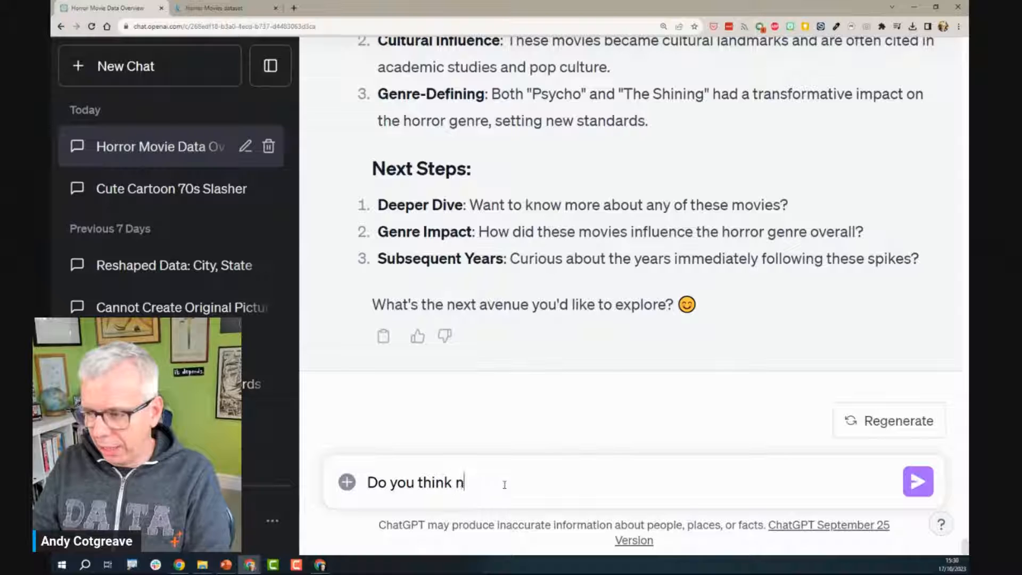
key("BackSpace")
type("land")
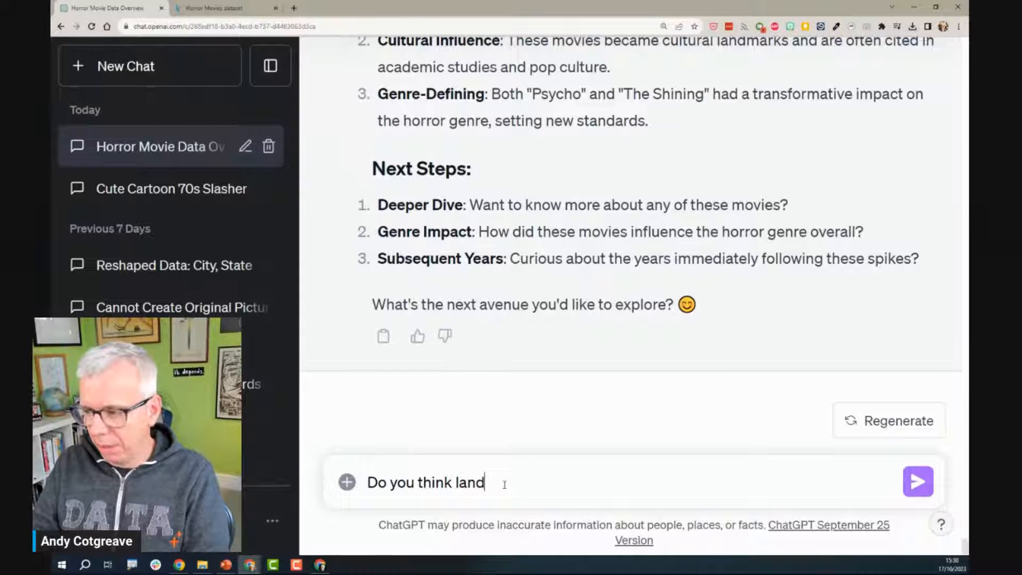
type("mark movies cause")
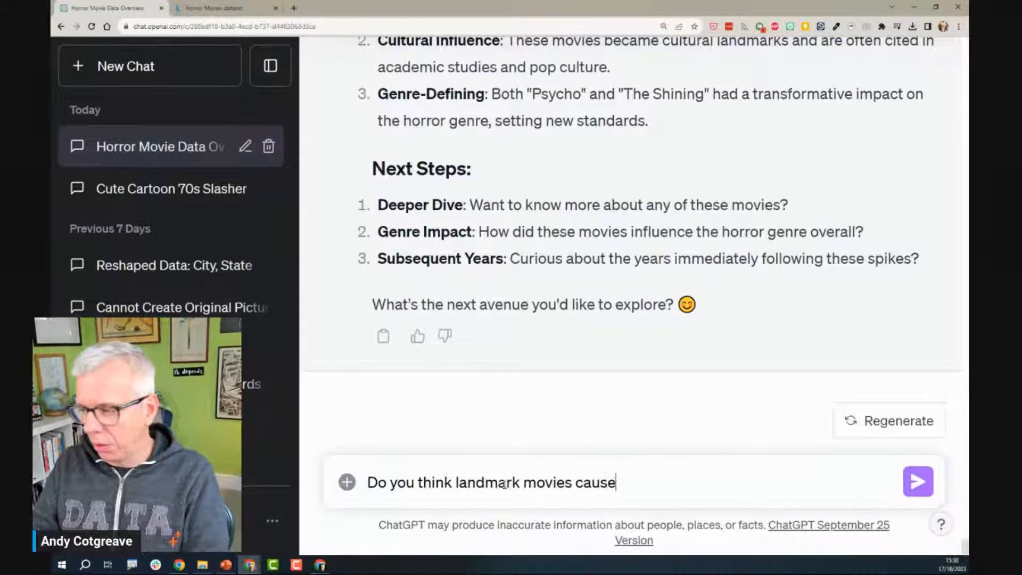
type(" spikes in vote cou")
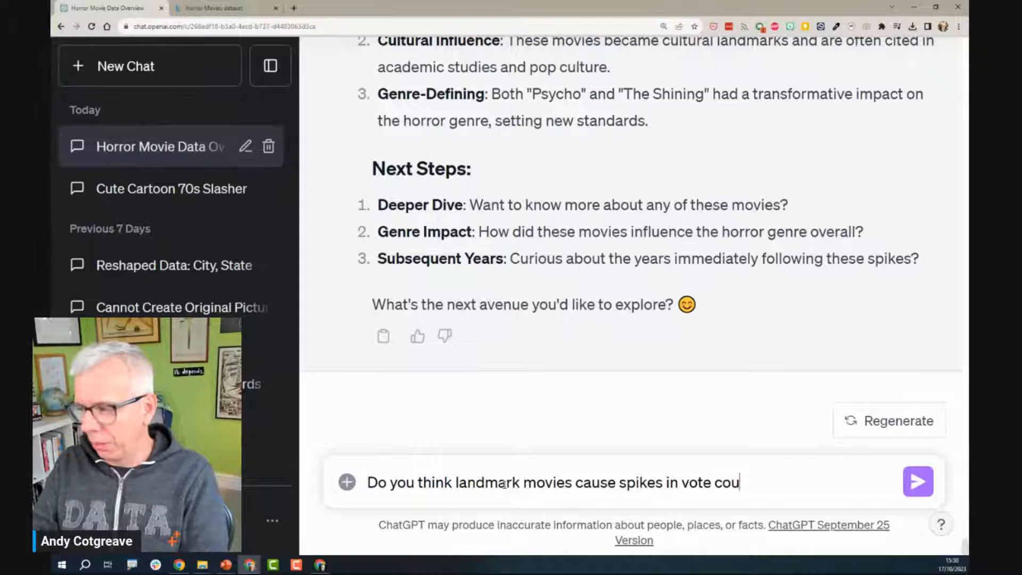
type("nt? Can you find")
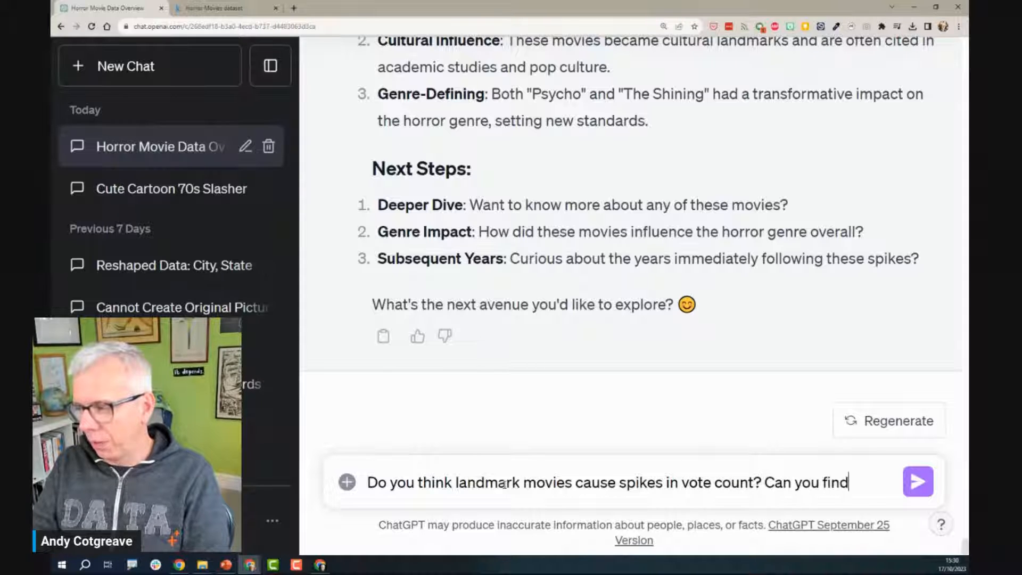
type(" and visualise")
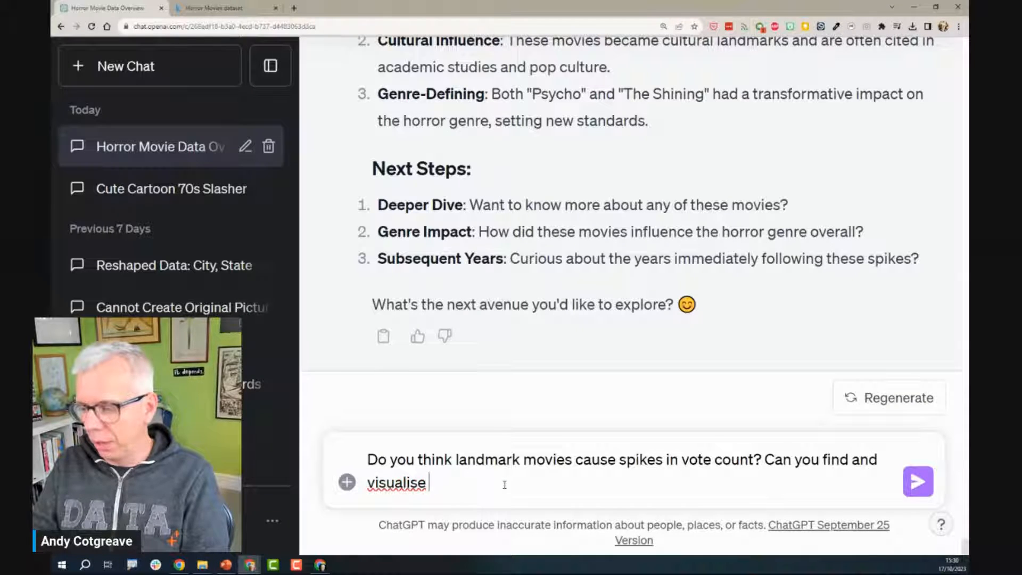
type(" any others?")
key("Return")
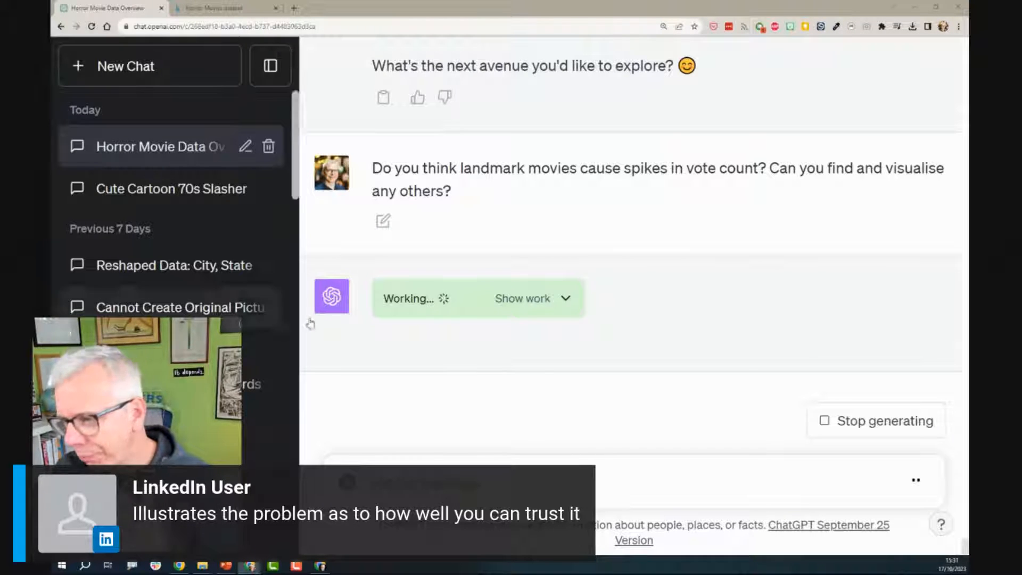
Step: Expand the Python code behind the landmark movies answer, read its filtering and plotting logic, and collapse it again
left_click(566, 302)
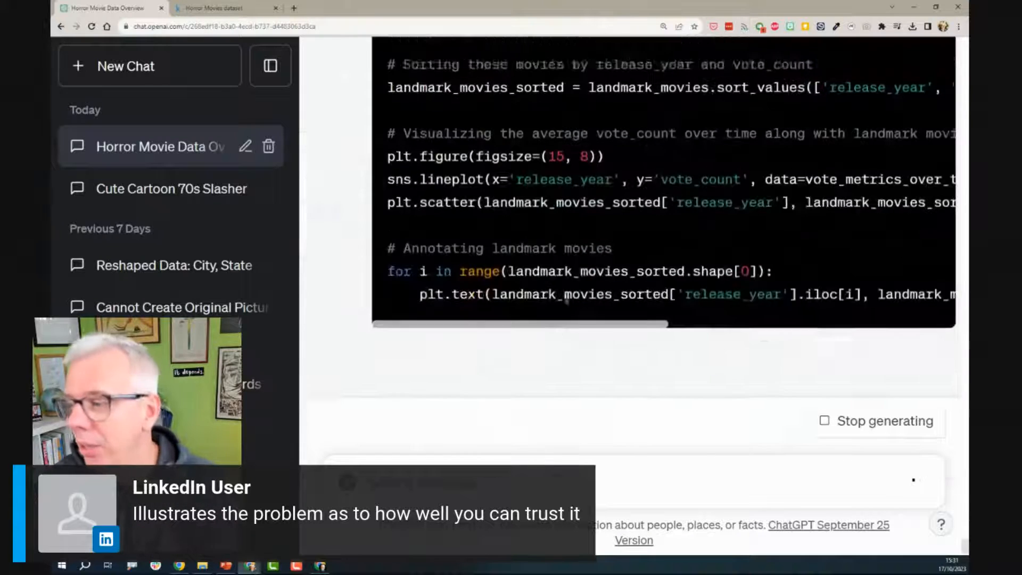
scroll(333, 246, "up", 1)
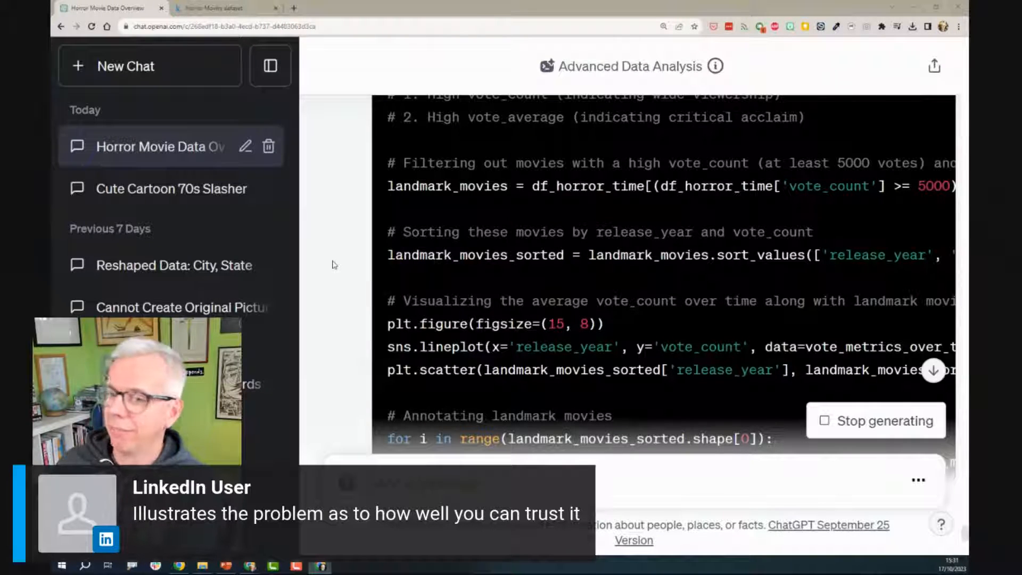
scroll(334, 264, "down", 1)
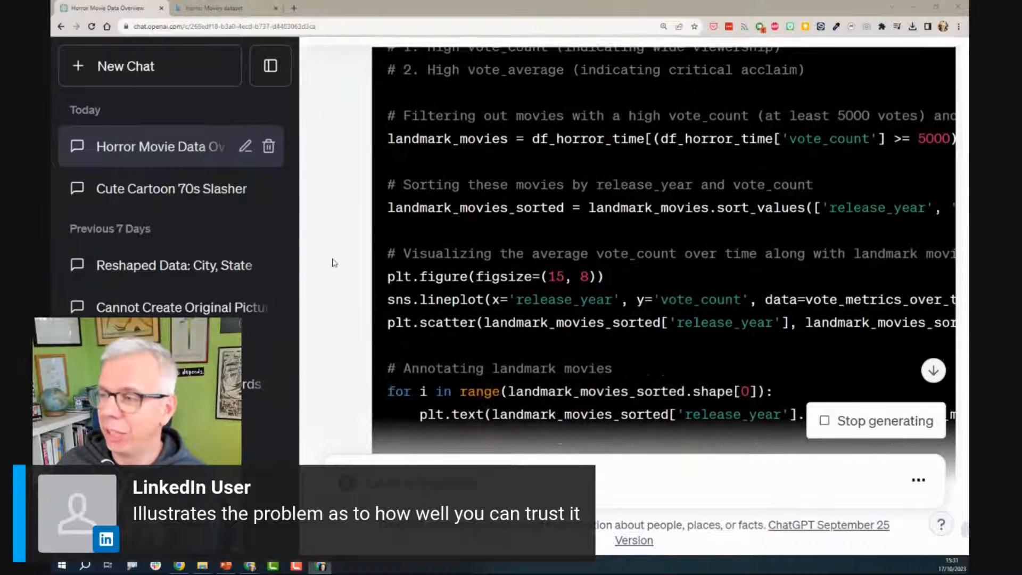
scroll(334, 263, "up", 2)
scroll(334, 263, "down", 3)
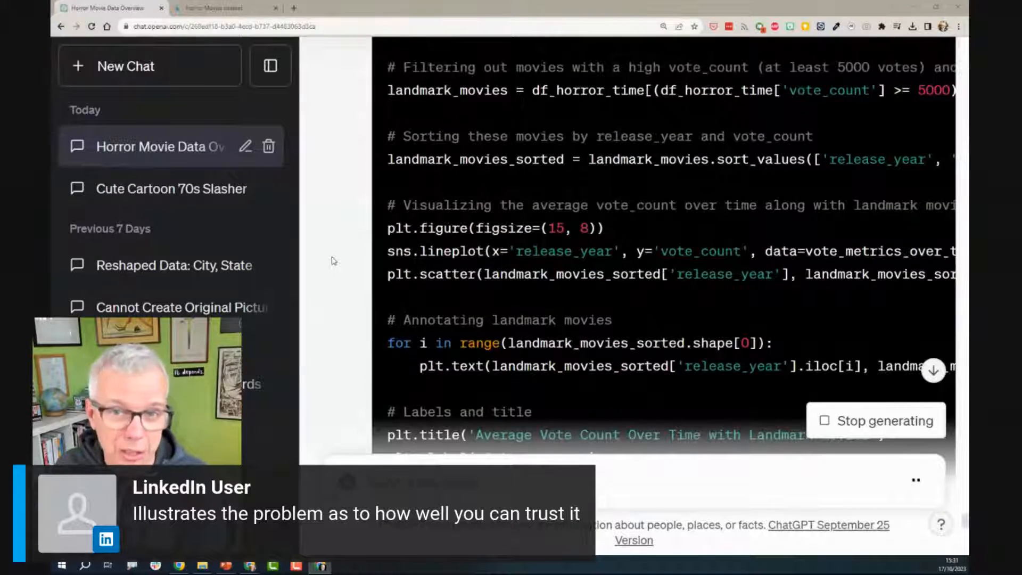
scroll(334, 261, "up", 7)
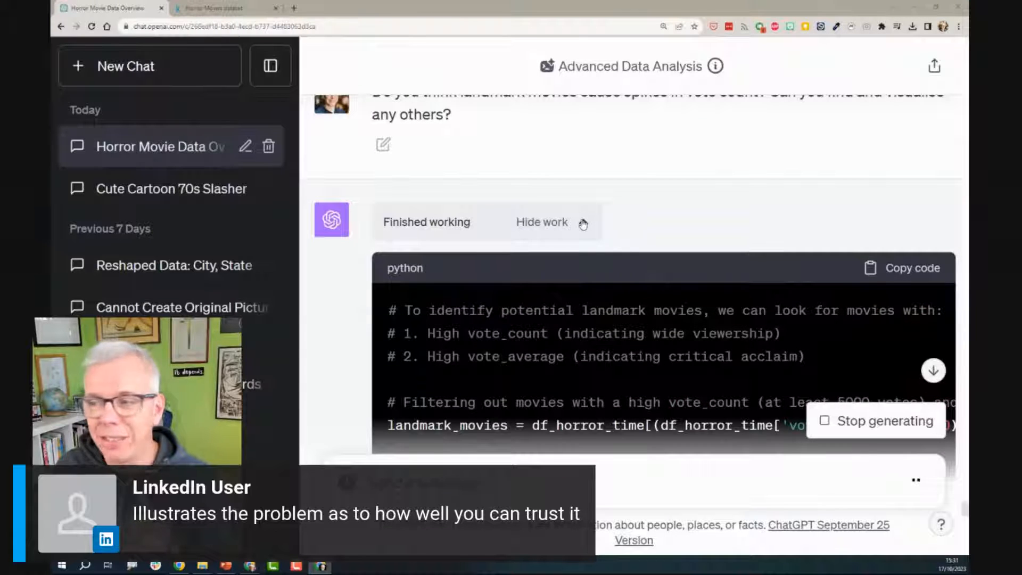
left_click(583, 225)
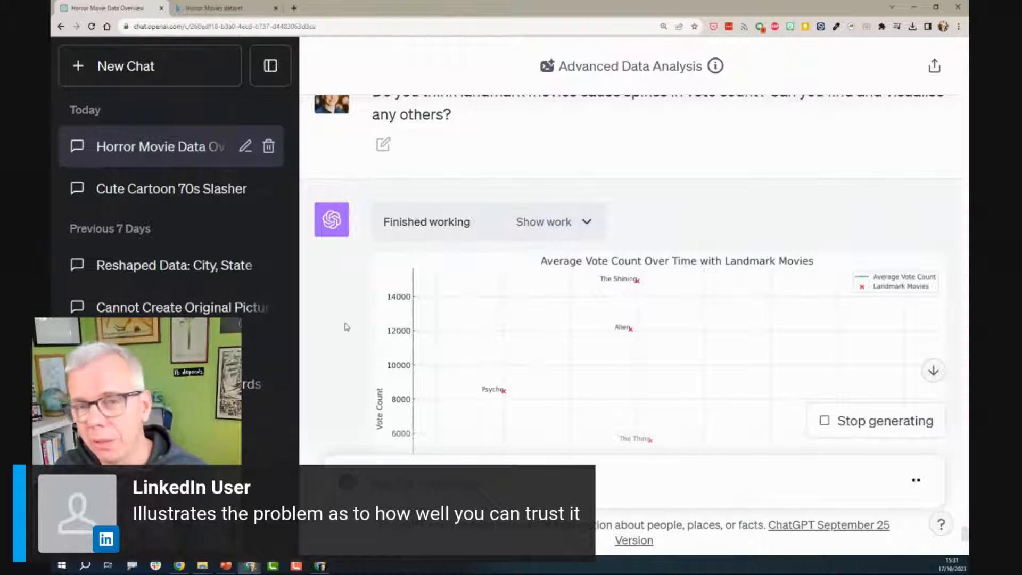
Step: Inspect the landmark movies vote count chart and switch the browser to full screen
scroll(347, 327, "down", 4)
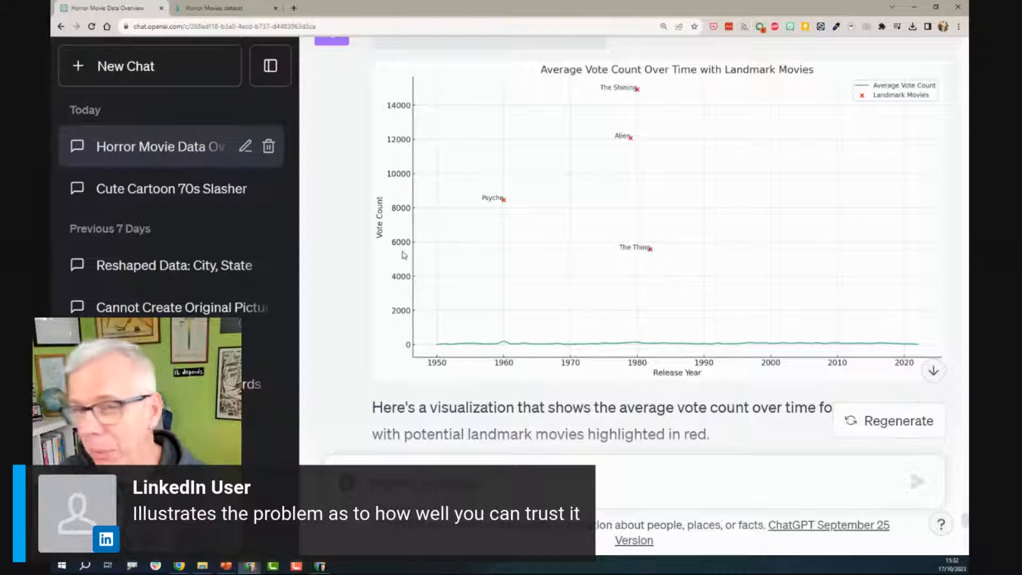
scroll(403, 255, "down", 1)
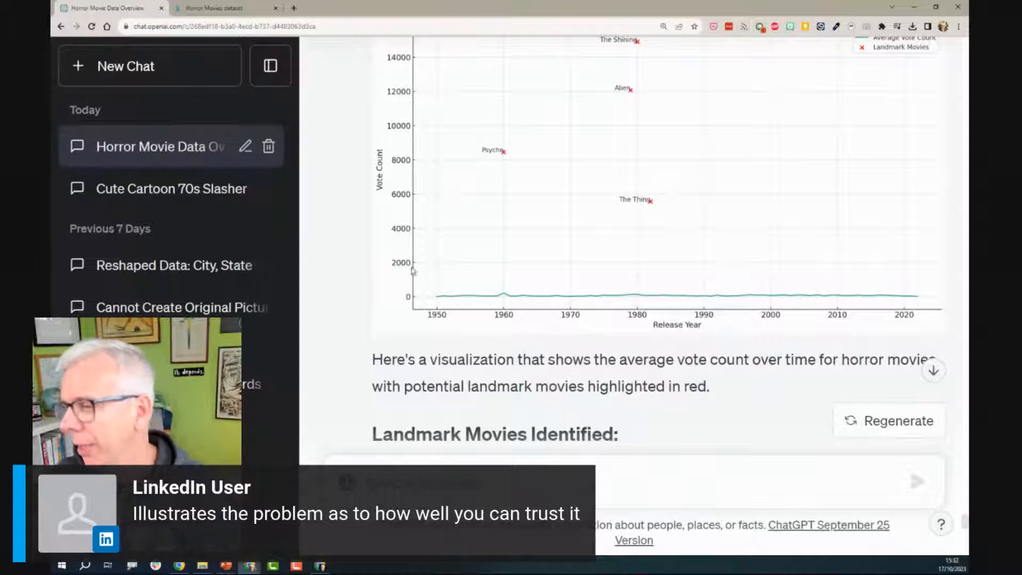
scroll(410, 269, "up", 1)
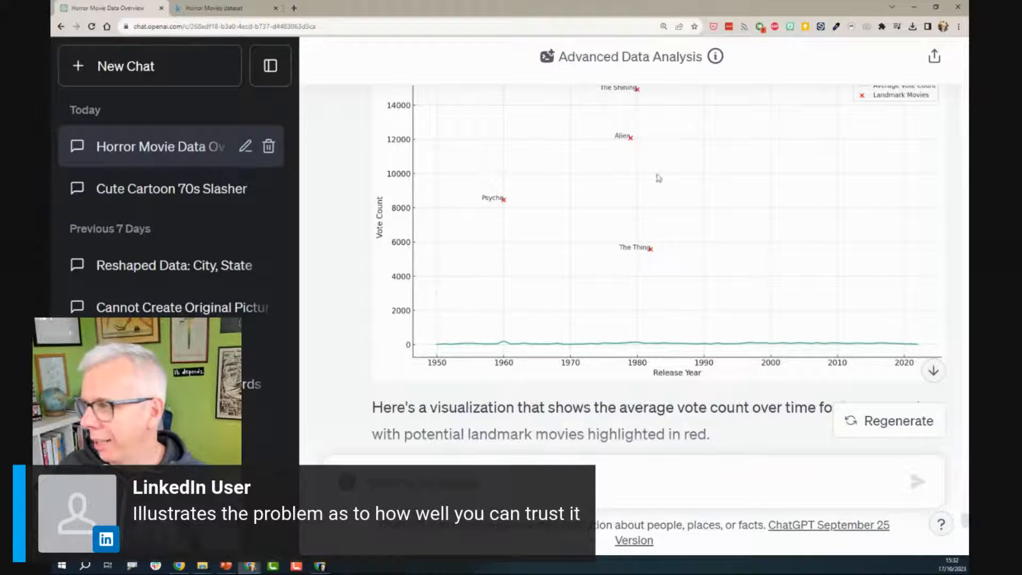
left_click(958, 26)
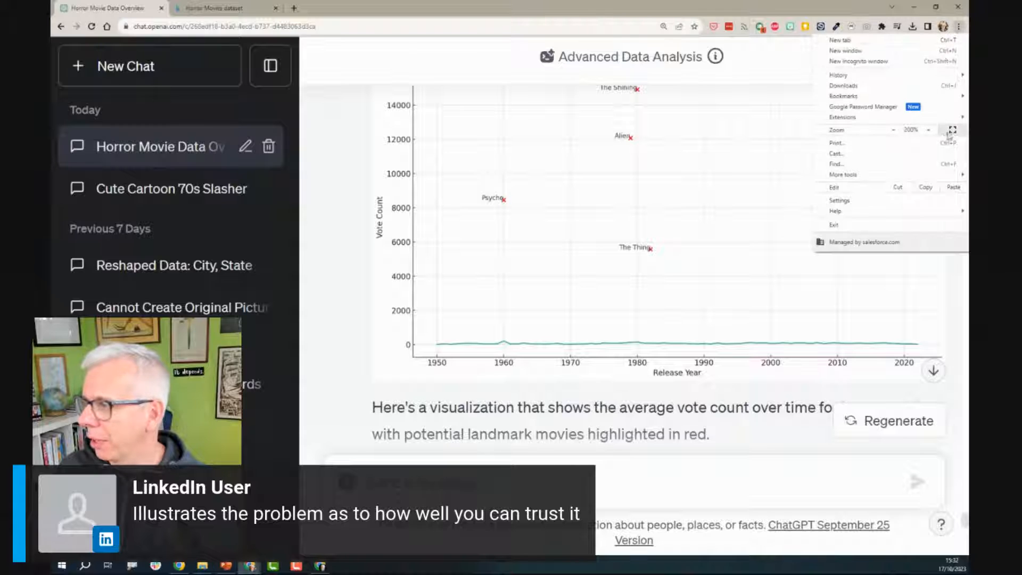
left_click(953, 134)
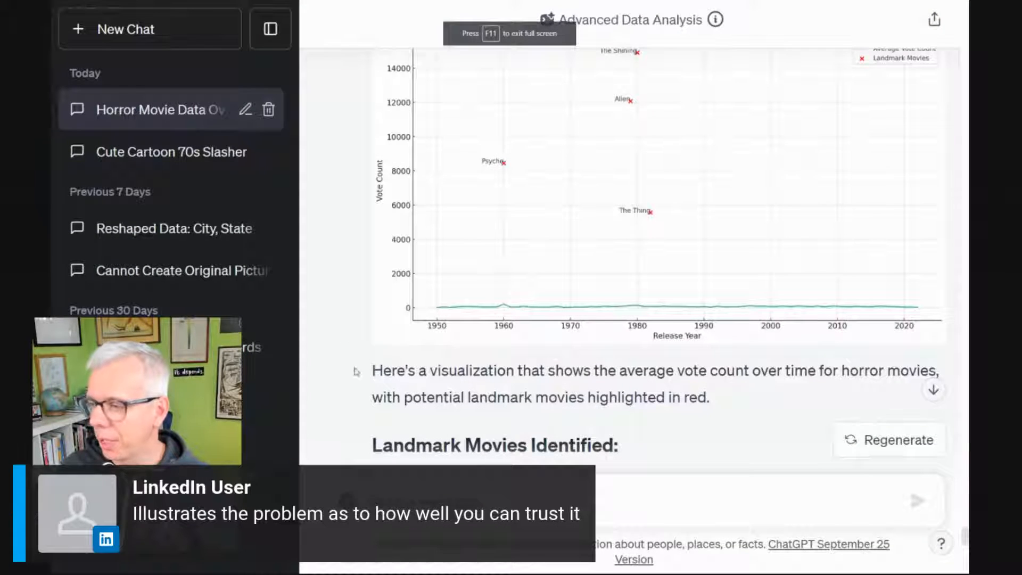
Step: Read the chart's description, the landmark movies list, the observations and the conclusion, highlighting the key phrases
left_click_drag(376, 368, 818, 389)
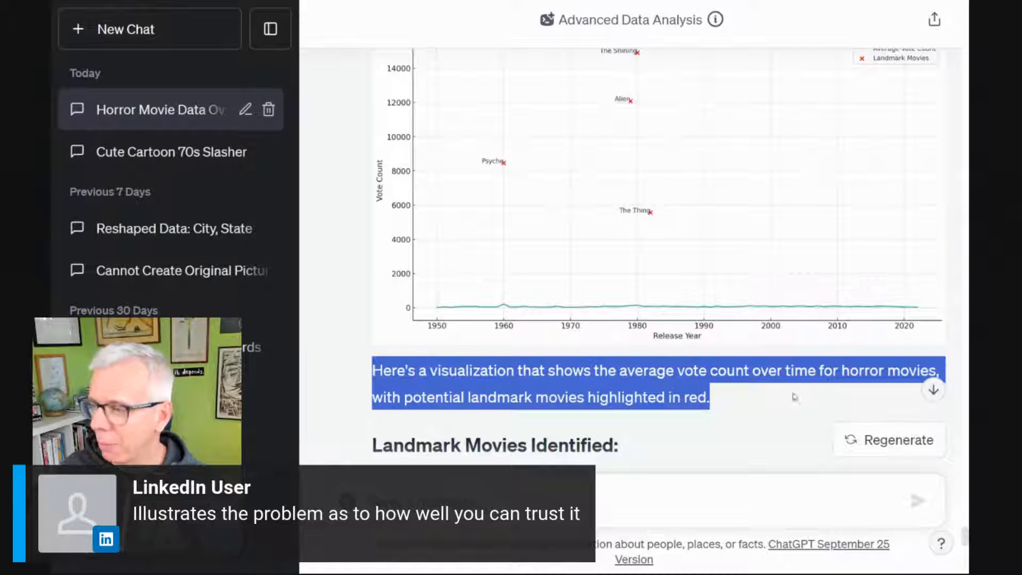
scroll(381, 304, "up", 2)
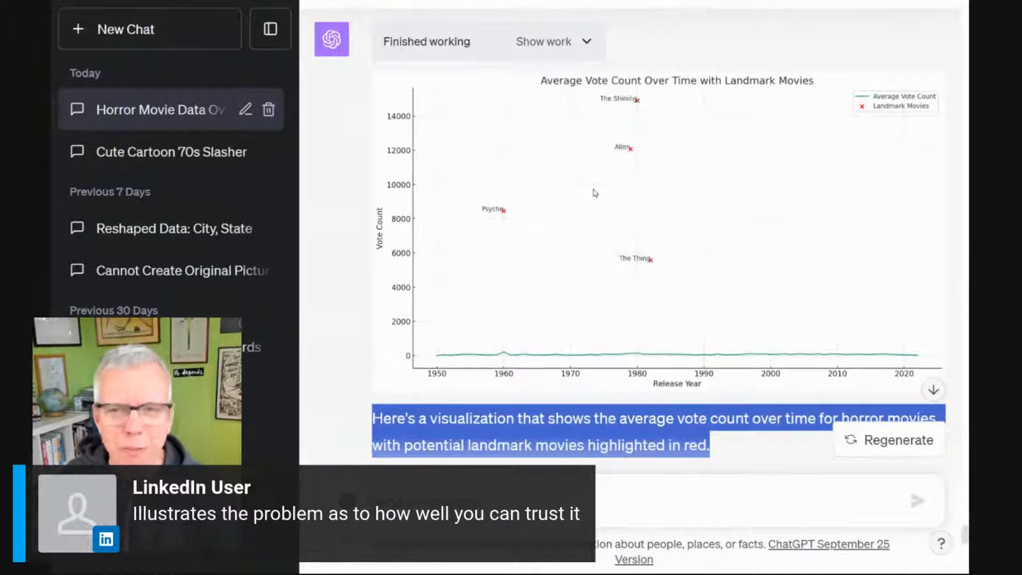
scroll(597, 194, "down", 2)
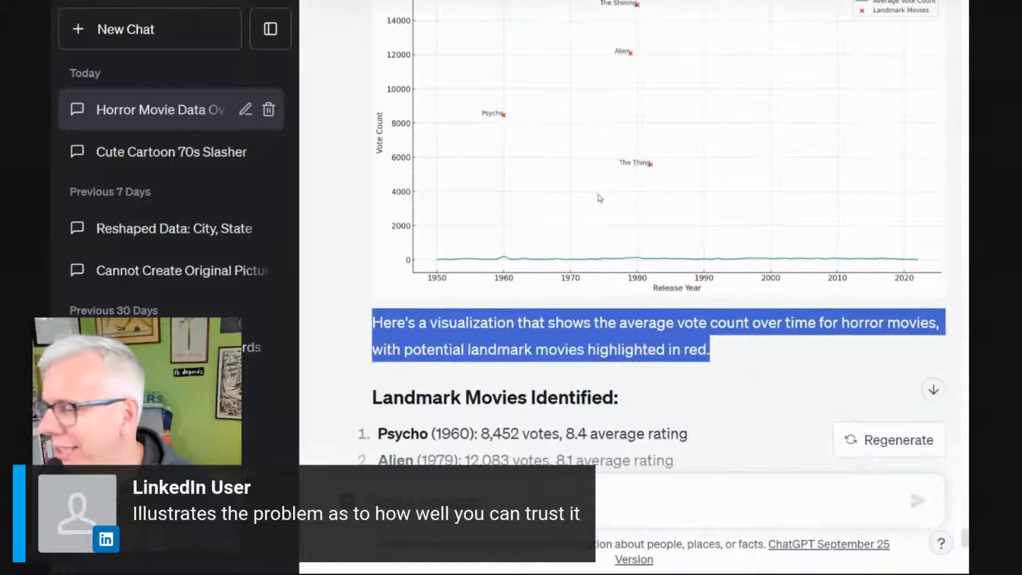
scroll(711, 331, "down", 2)
scroll(711, 331, "down", 5)
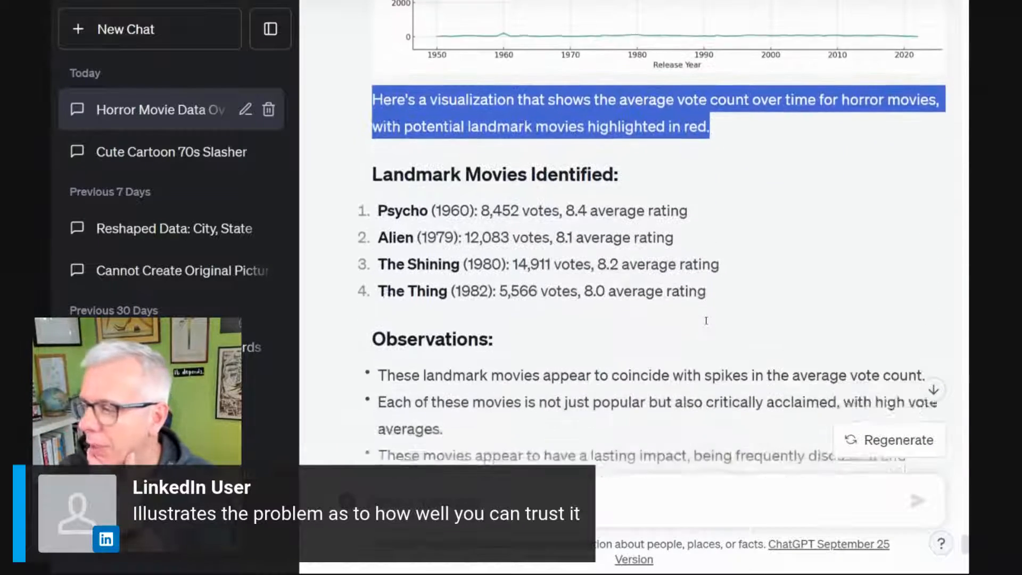
scroll(708, 325, "down", 1)
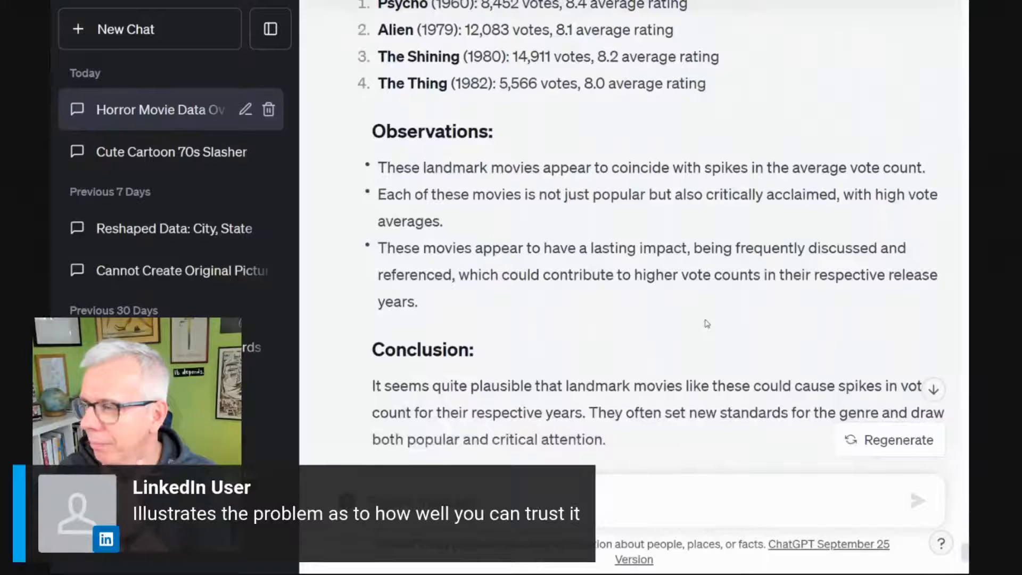
left_click_drag(701, 195, 737, 211)
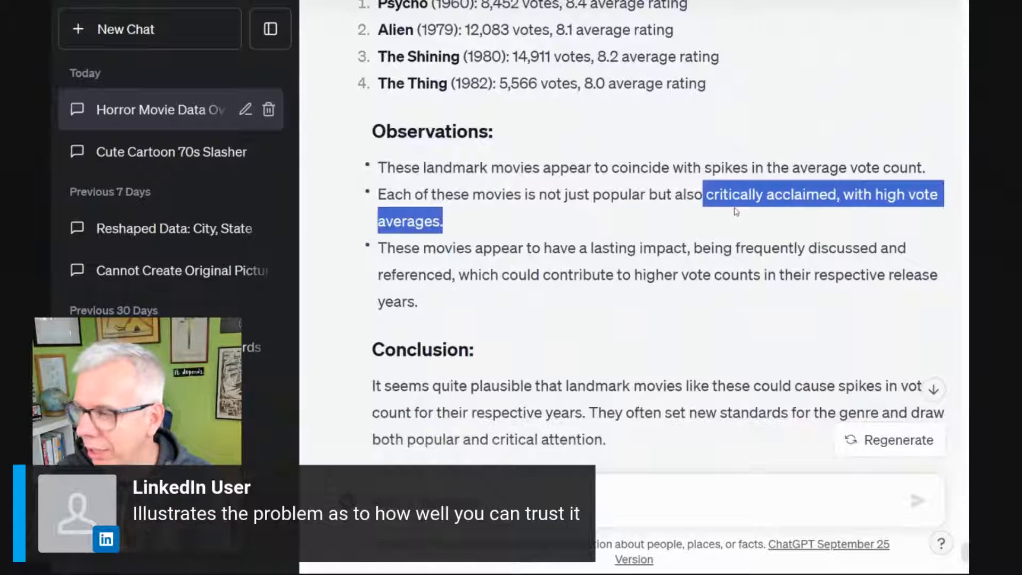
scroll(685, 319, "down", 1)
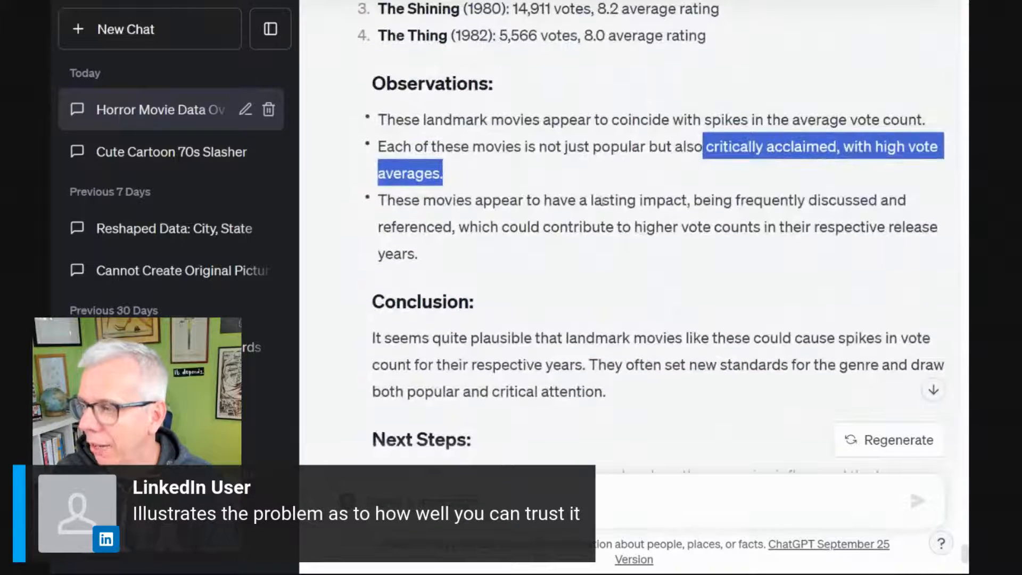
left_click_drag(593, 201, 687, 202)
scroll(674, 274, "down", 3)
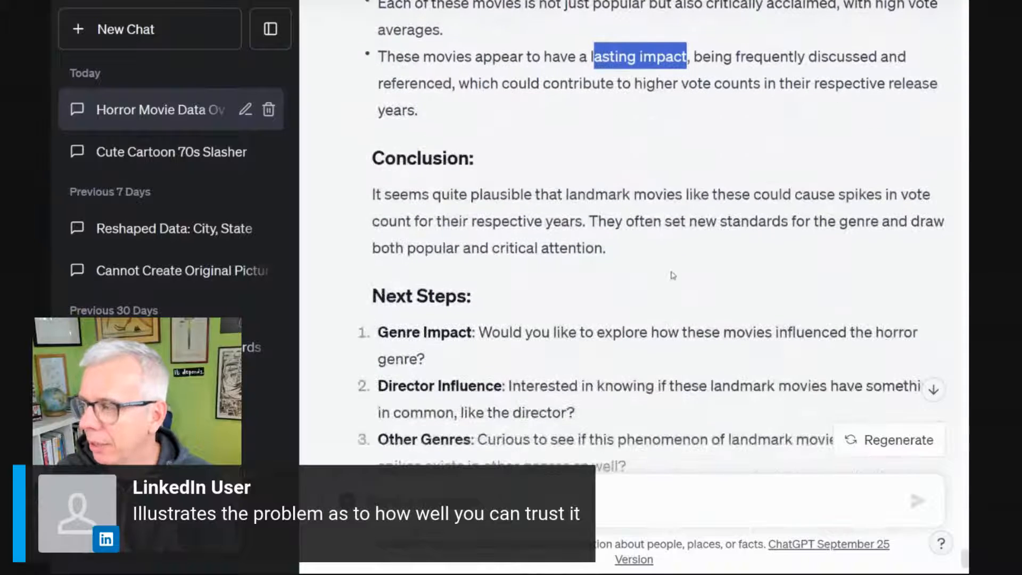
Step: Ask the chat "Surely there are more than 4 landmark movies than just the ones you found?"
scroll(673, 274, "down", 3)
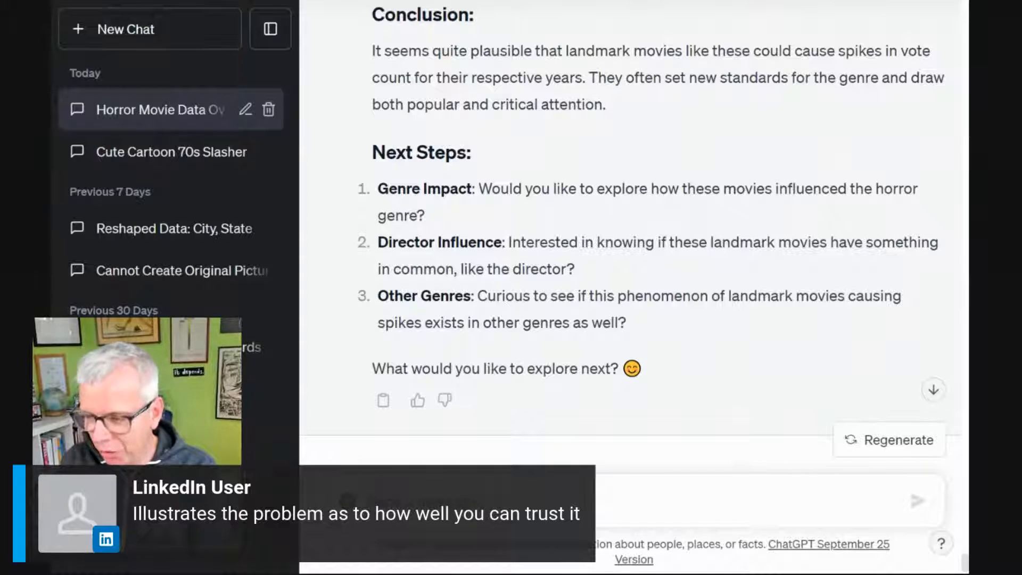
type("Surely there")
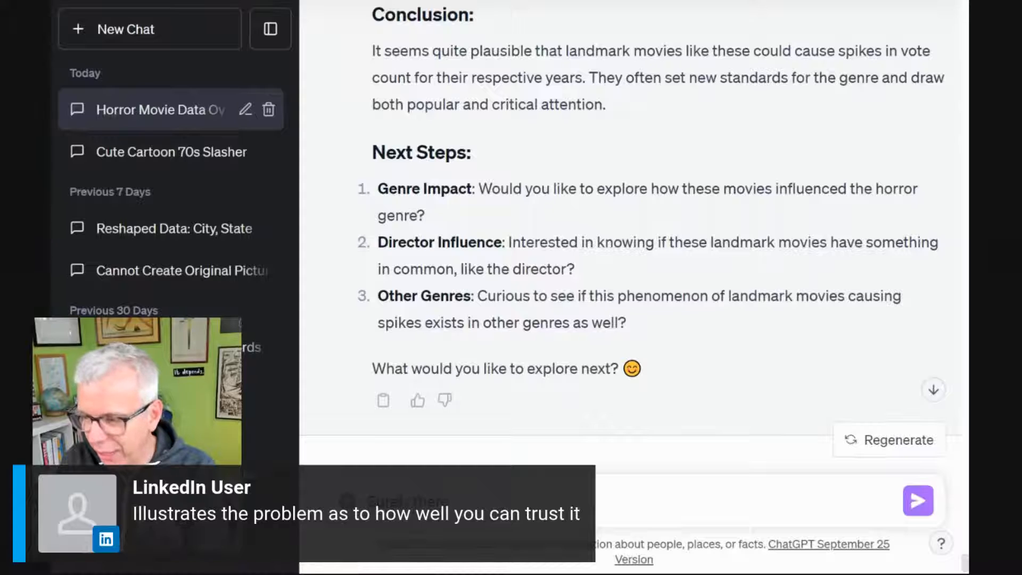
type(" are more than")
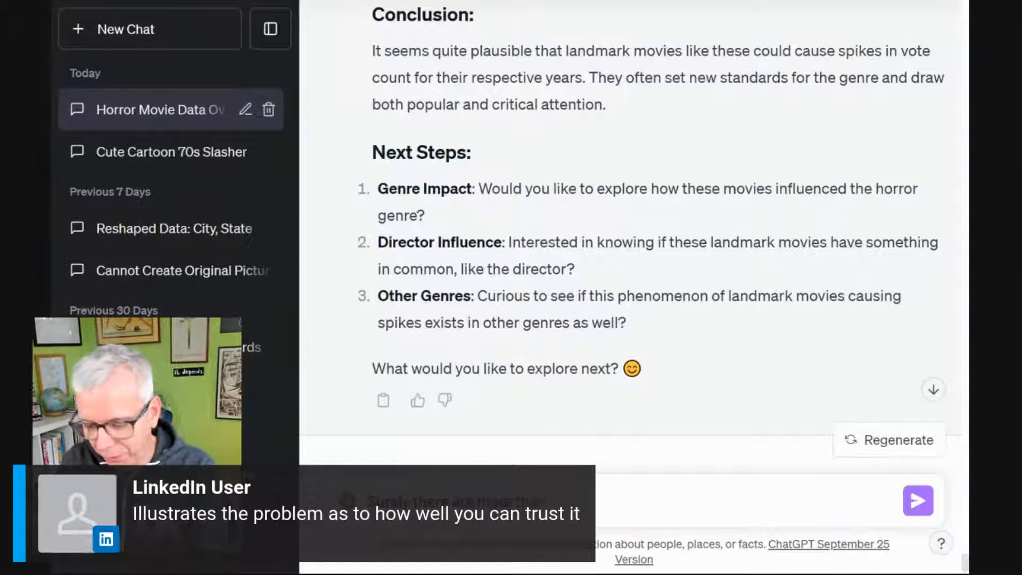
type(" 4 landmar")
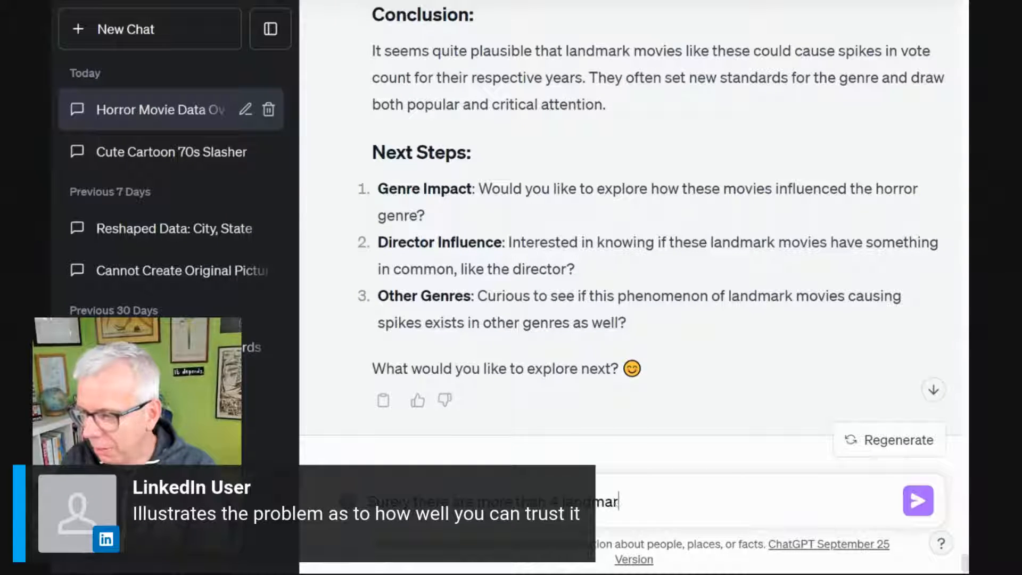
type("k movi")
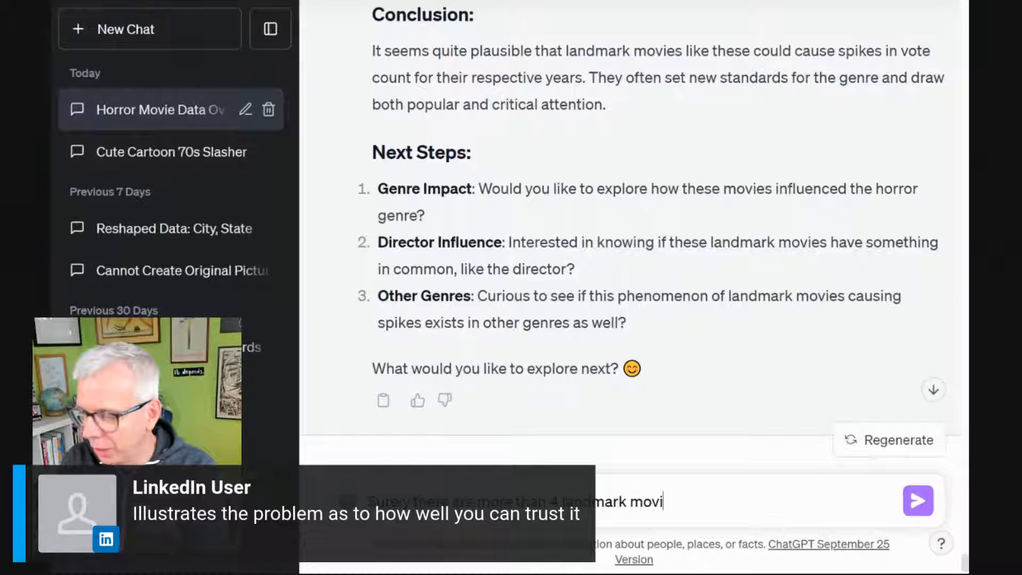
type("es than the o")
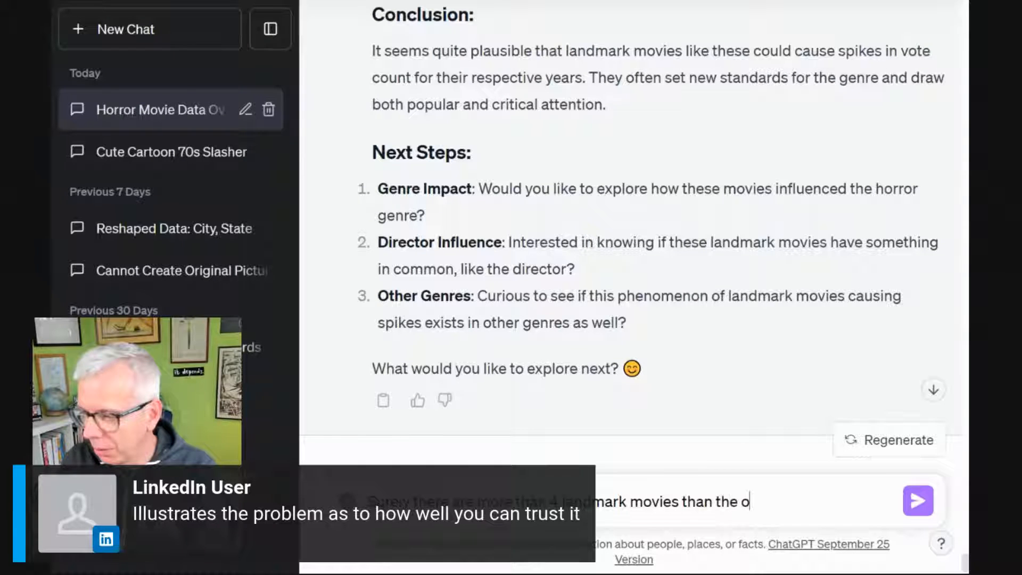
key("BackSpace")
key("BackSpace")
key("BackSpace")
key("BackSpace")
key("BackSpace")
type("j")
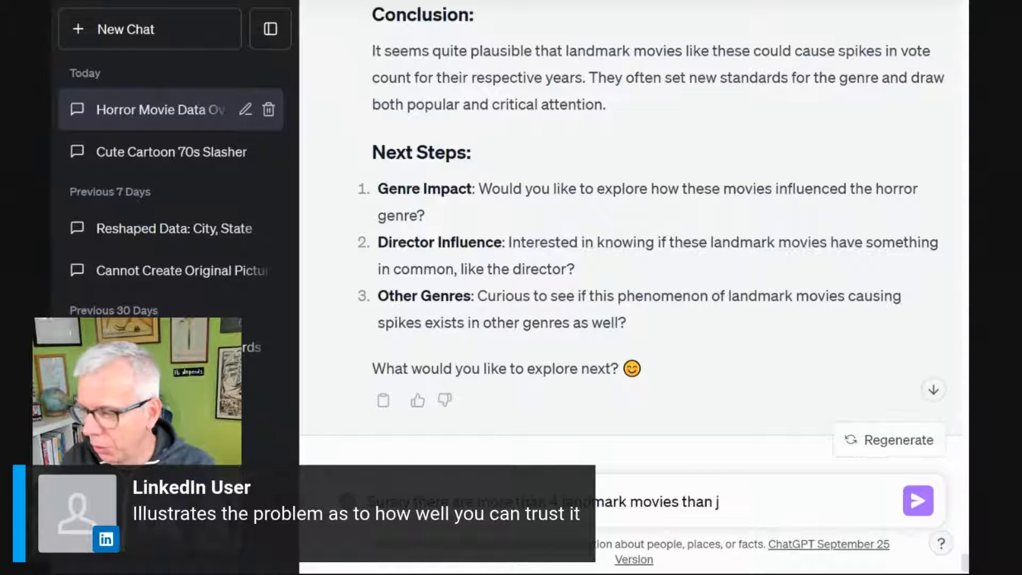
type("ust the ones you fun")
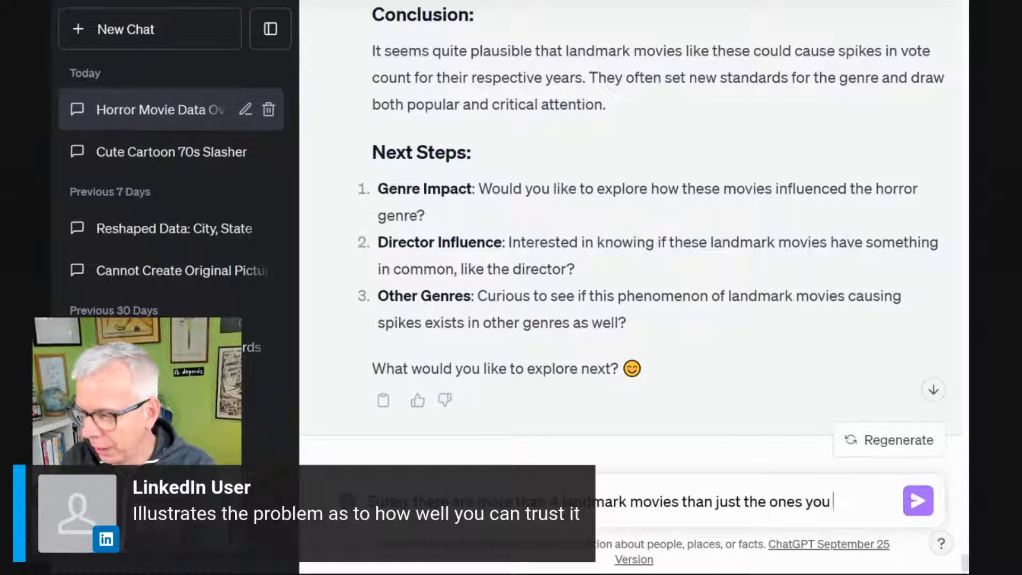
key("BackSpace")
key("BackSpace")
type("ound?")
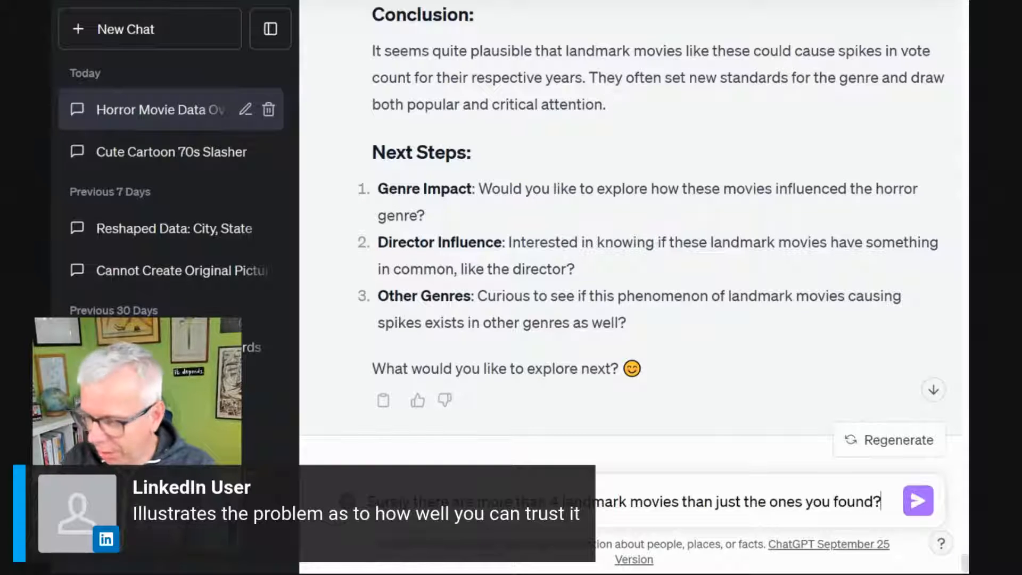
key("Return")
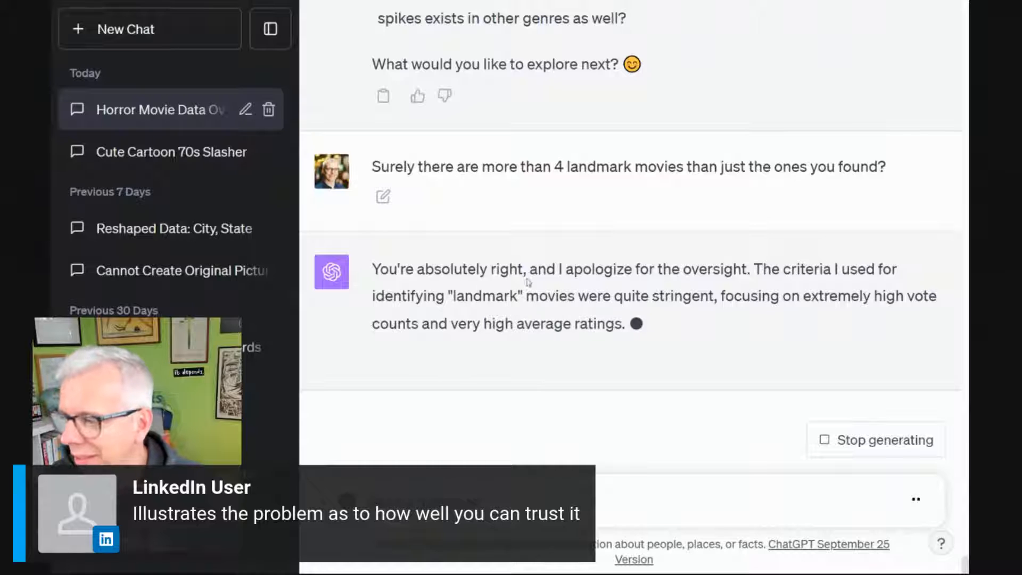
Step: Stop the reply about broadening the landmark criteria and send the message "You set the threshold at 7.5"
left_click_drag(373, 266, 758, 243)
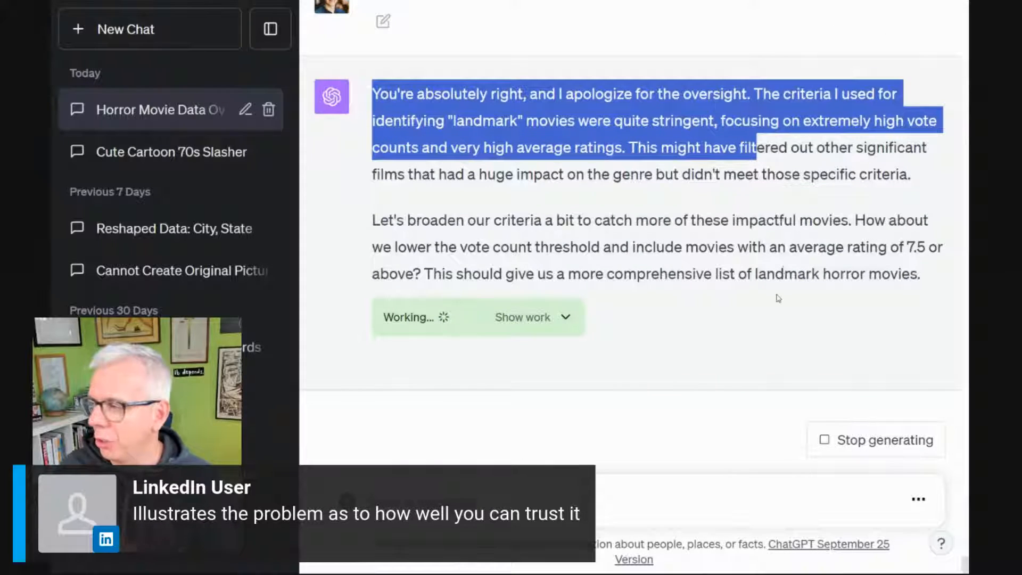
left_click(637, 422)
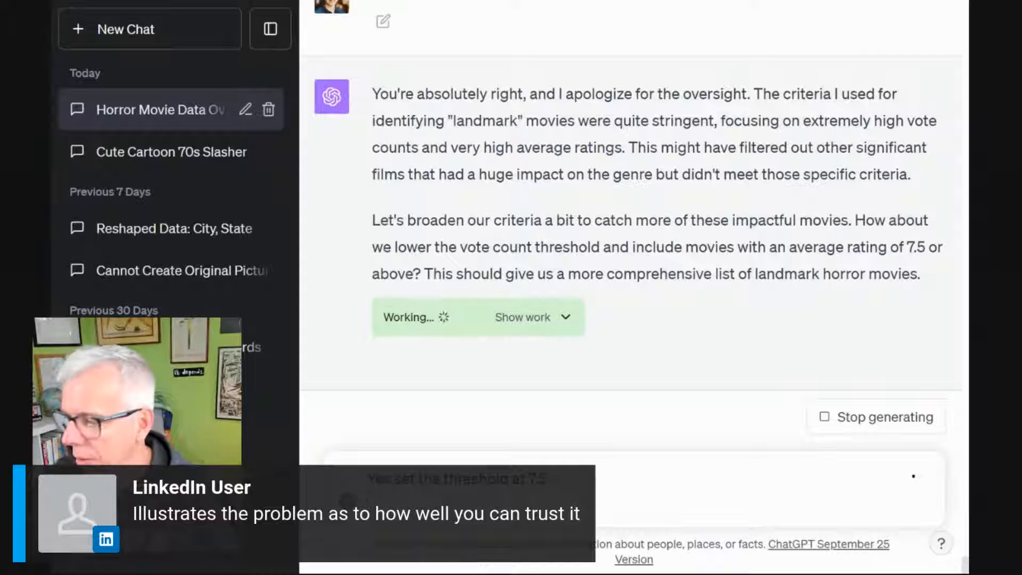
left_click(831, 420)
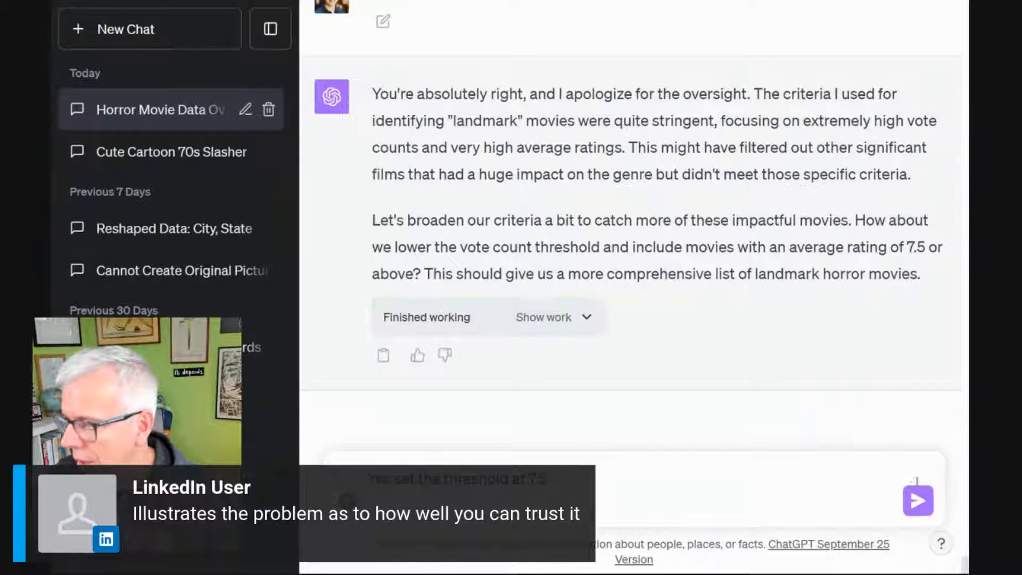
left_click(916, 498)
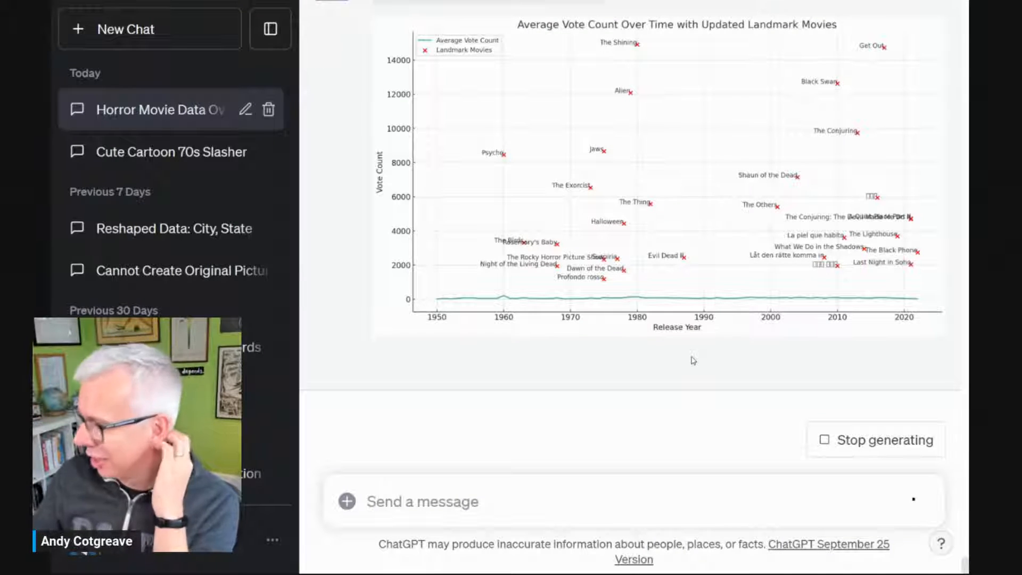
Step: Examine the updated landmark movies chart, comparing the labelled films across release years with the average vote count line
scroll(693, 360, "up", 3)
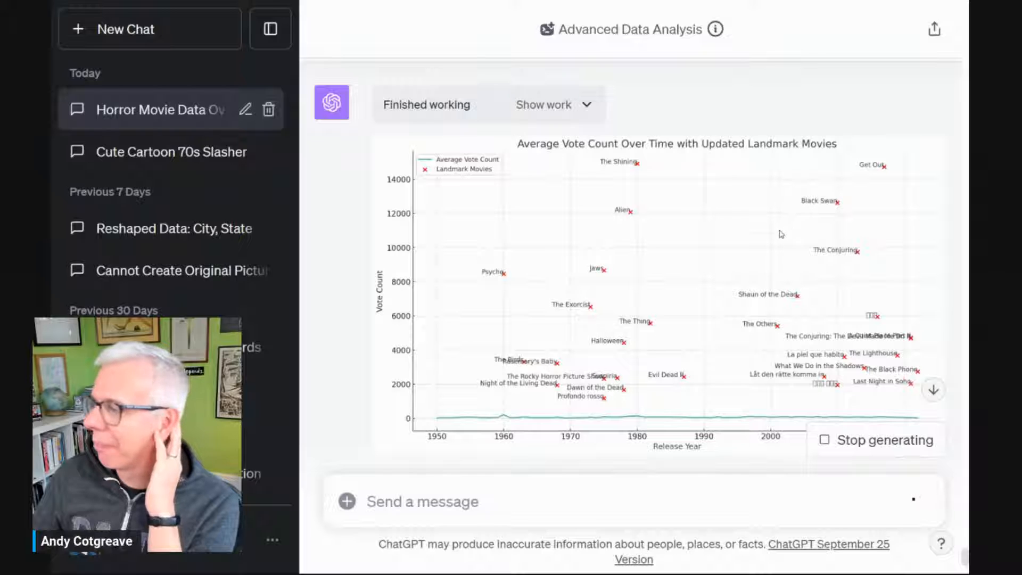
scroll(781, 234, "down", 1)
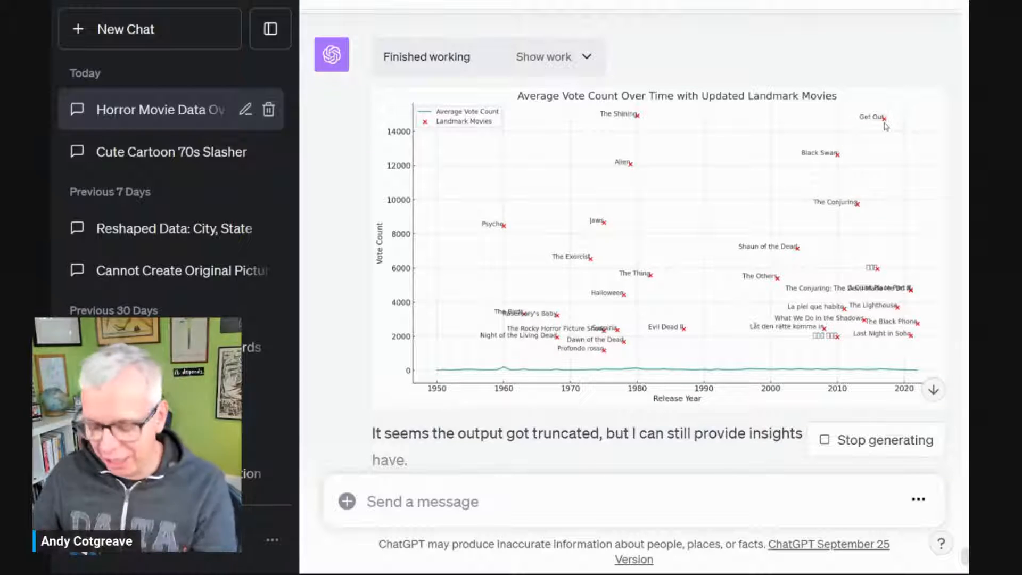
key("ctrl")
key("ctrl")
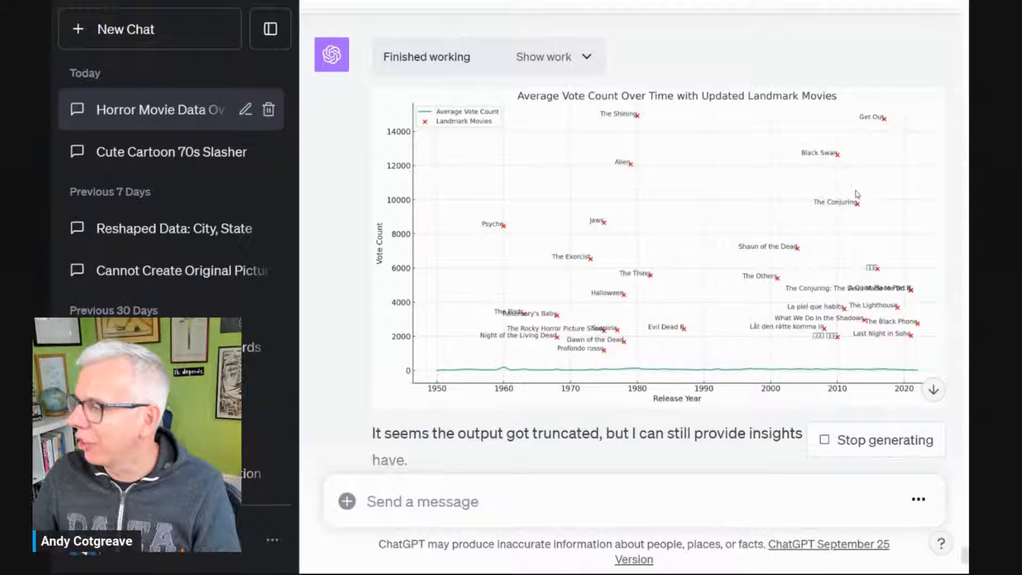
key("ctrl")
key("ctrl")
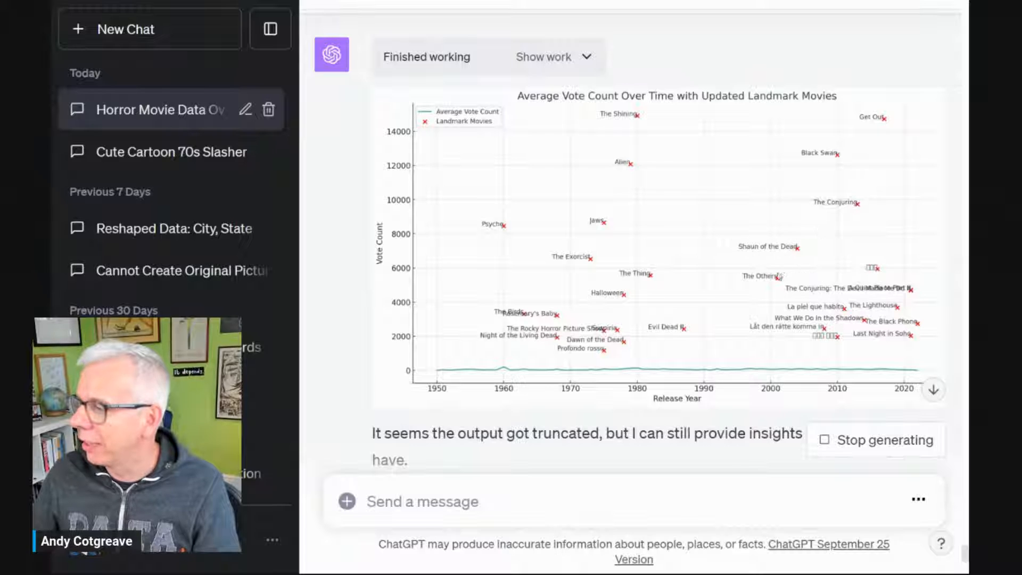
key("ctrl")
key("ctrl")
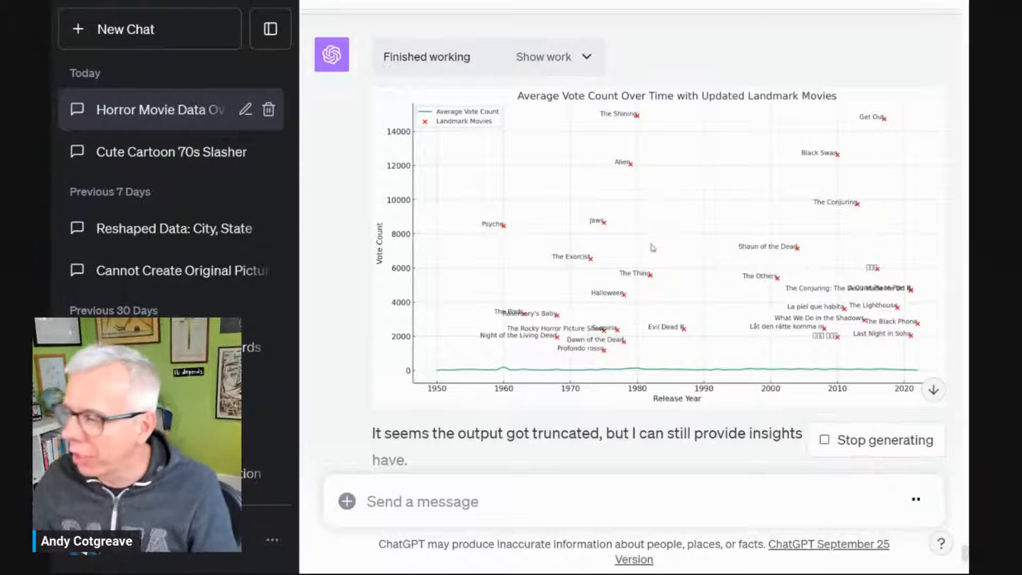
key("ctrl")
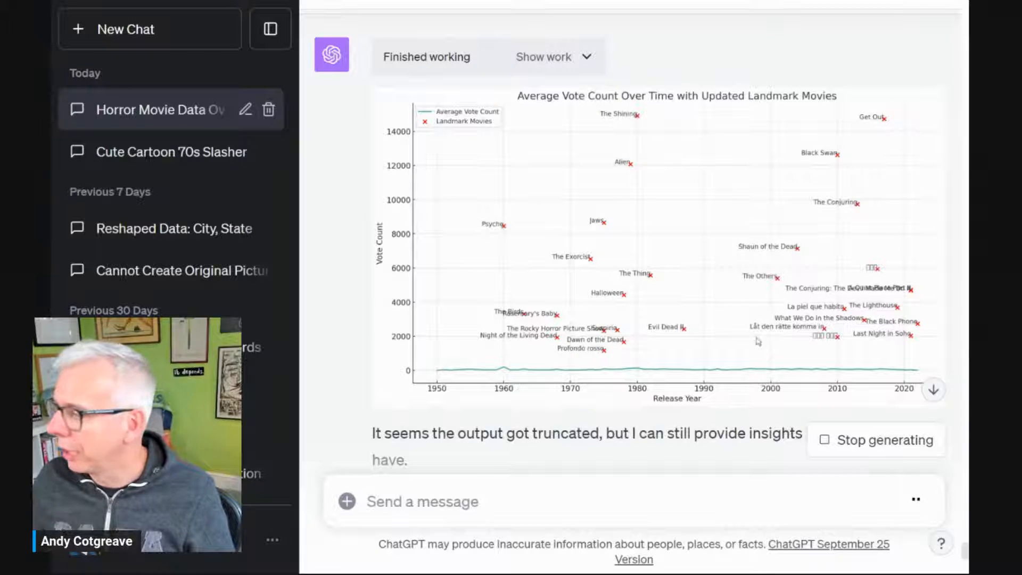
key("ctrl")
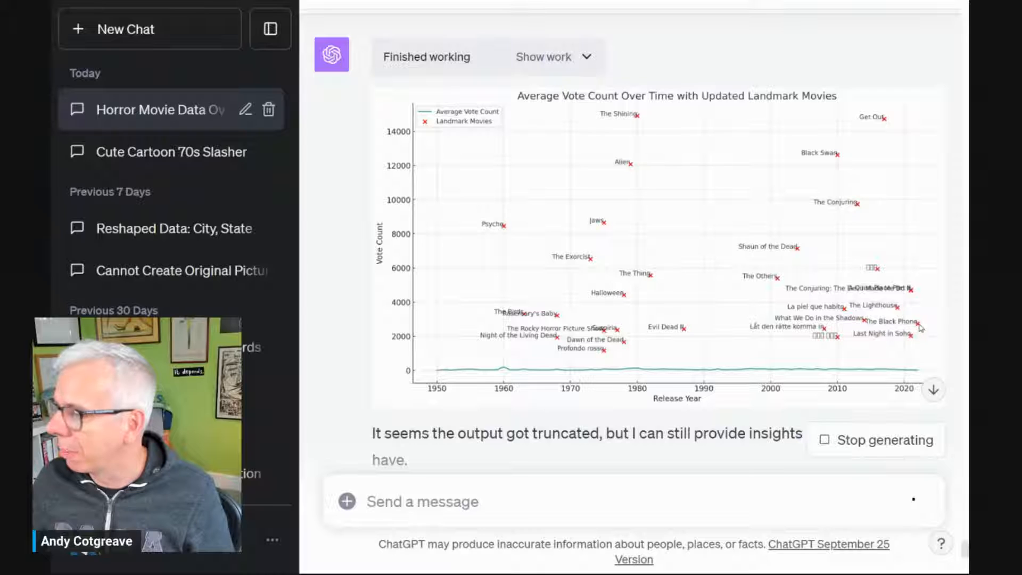
key("ctrl")
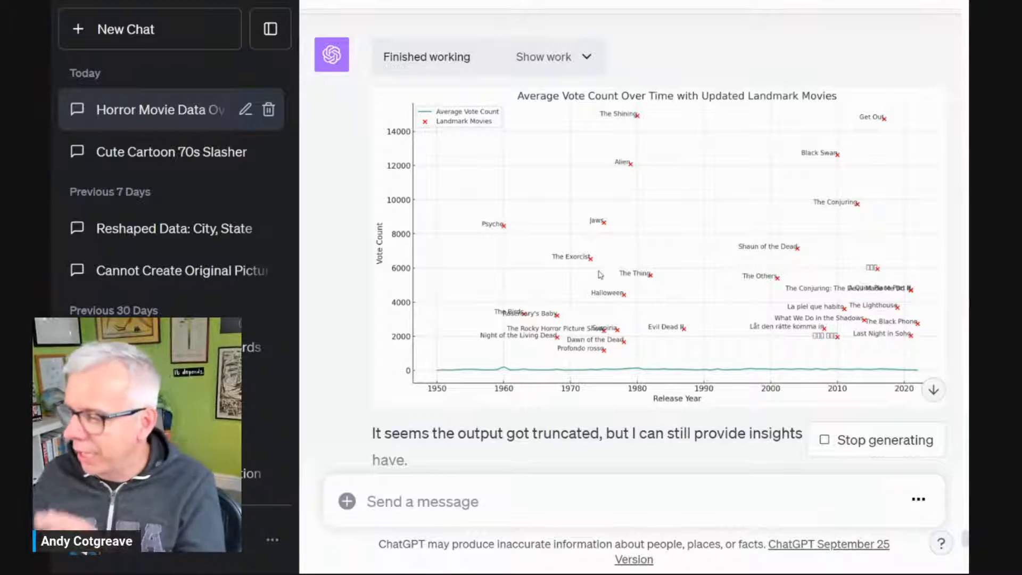
Step: Read the updated landmark movies list, the observations, the conclusion and the suggested next steps below the chart
scroll(600, 274, "down", 3)
scroll(611, 276, "down", 1)
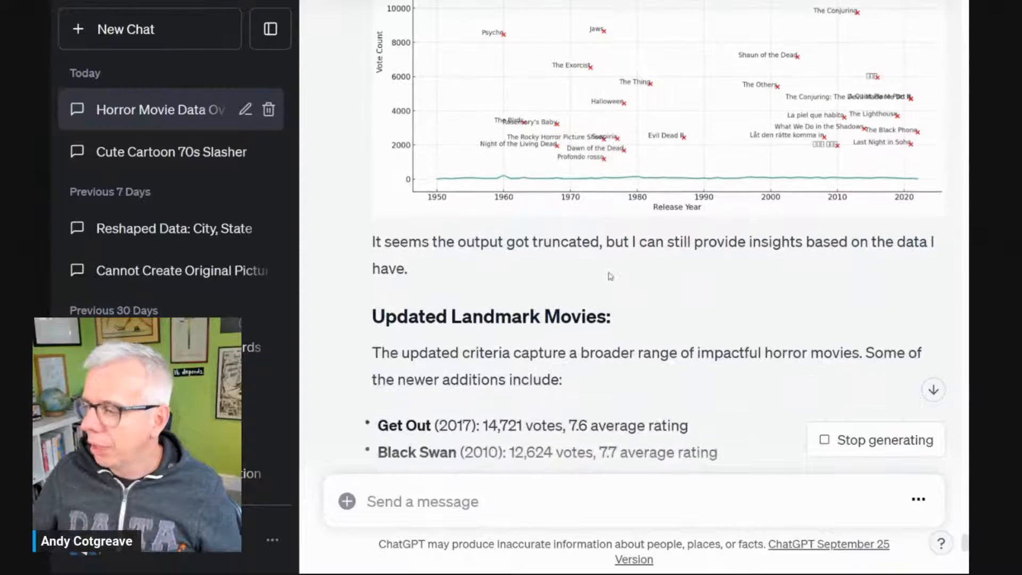
scroll(611, 276, "down", 2)
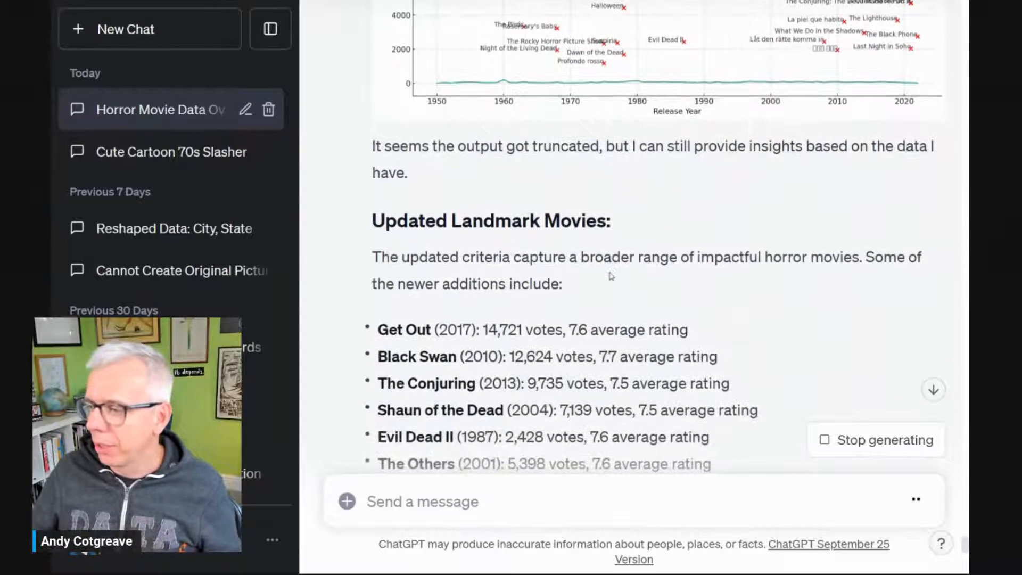
scroll(612, 276, "down", 3)
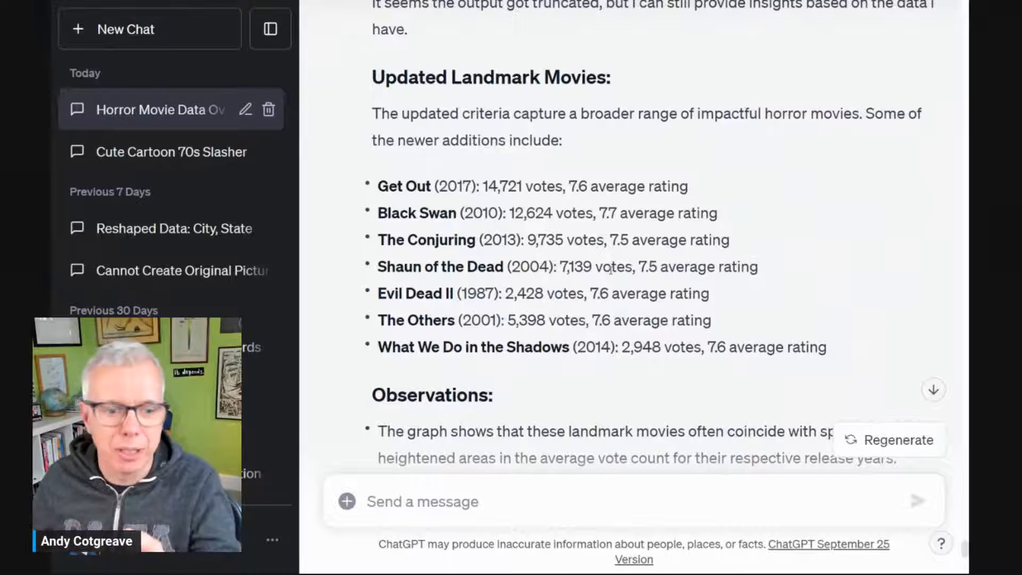
scroll(588, 310, "down", 3)
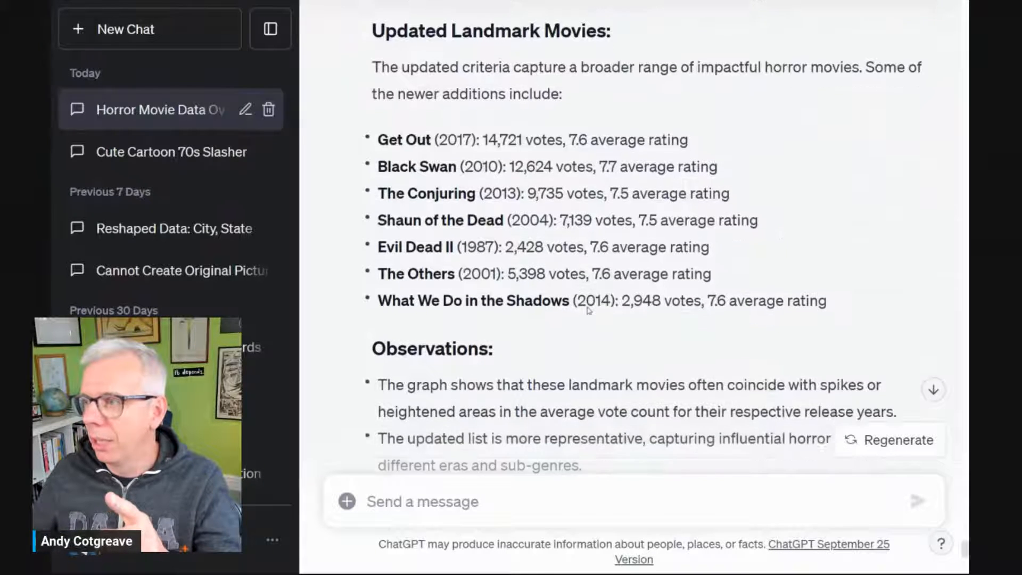
scroll(589, 310, "down", 5)
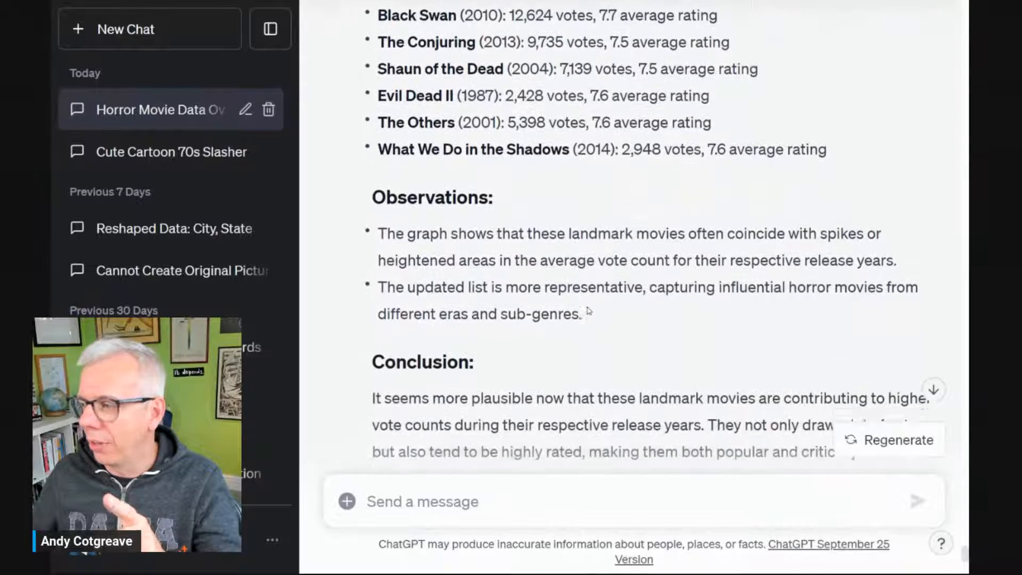
scroll(586, 319, "down", 4)
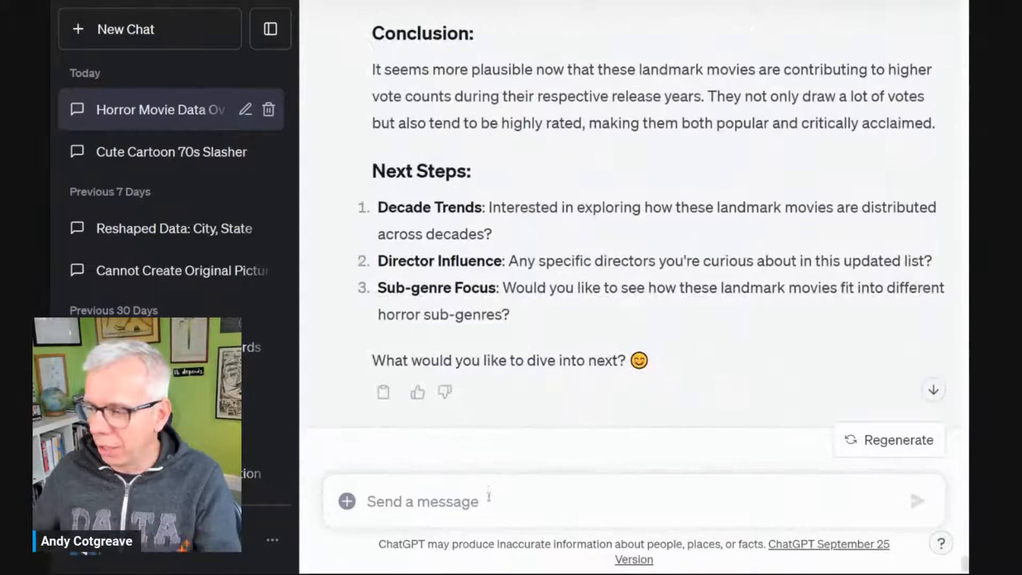
Step: Ask the chat "Let's look just at those landmark movies. Can you narrow the data down so we just look at these?"
left_click(486, 495)
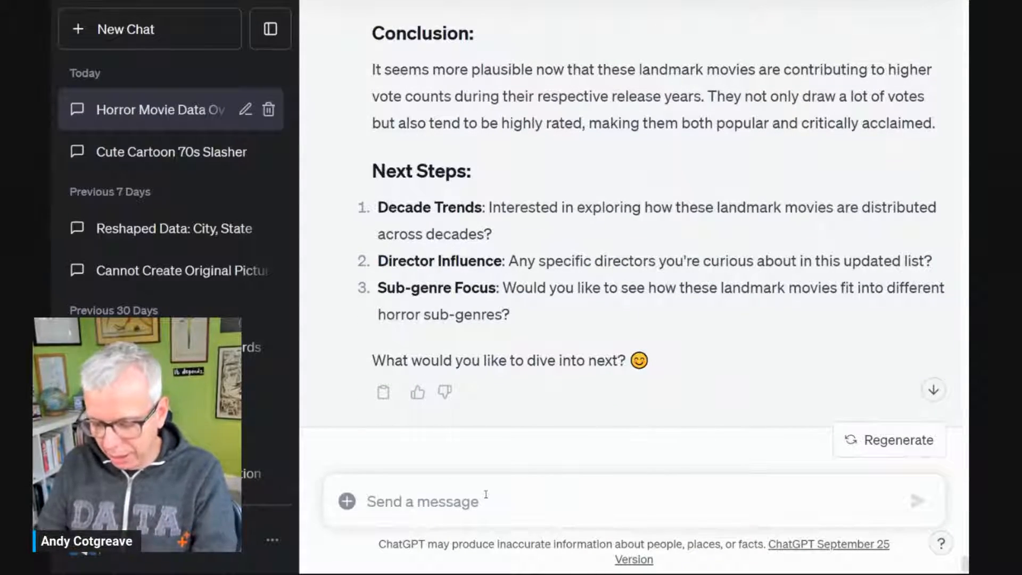
type("Is there")
key("ctrl+shift+Left")
key("ctrl+shift+Left")
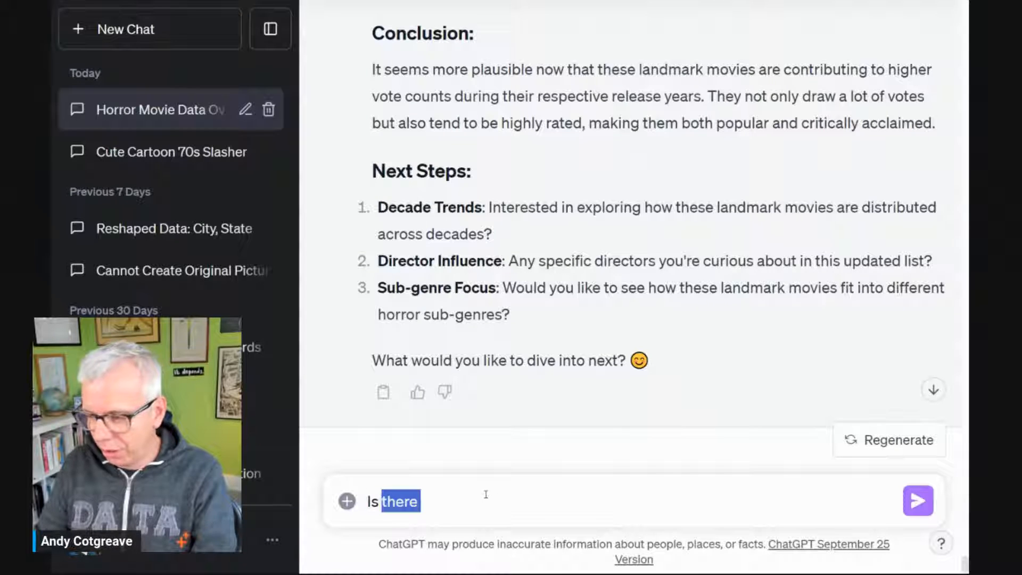
type("Let's look")
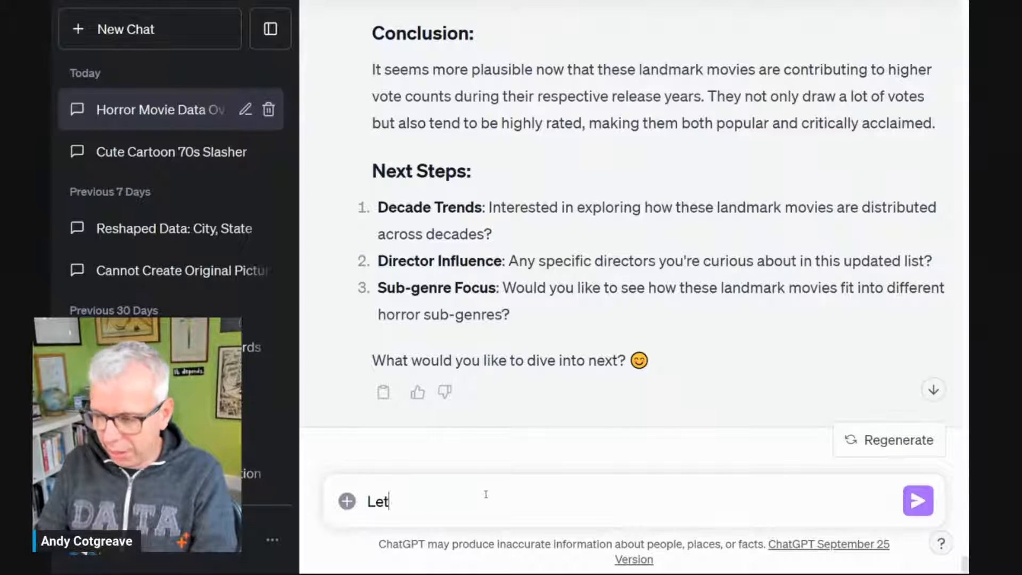
type("t at t")
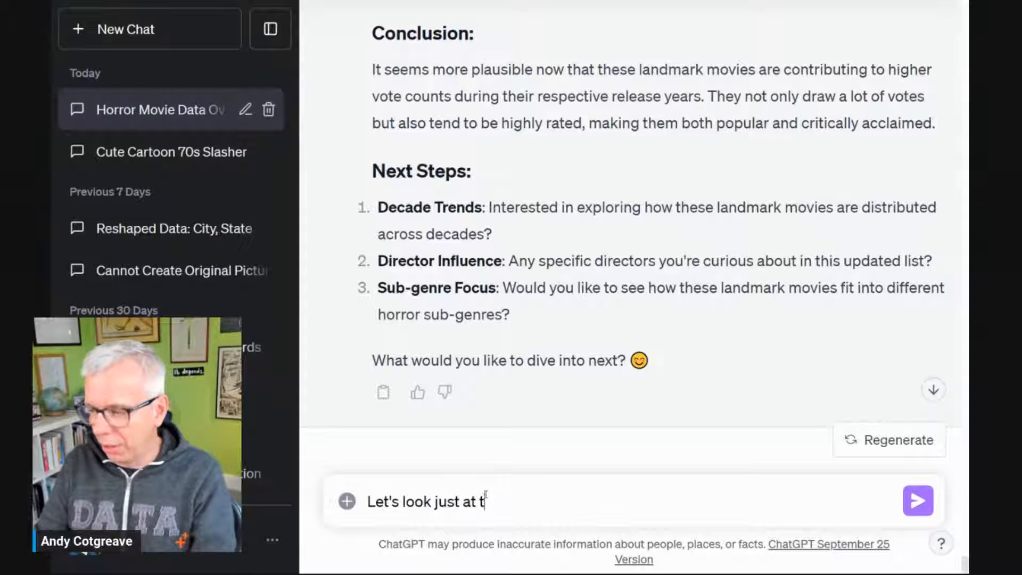
type("hose la")
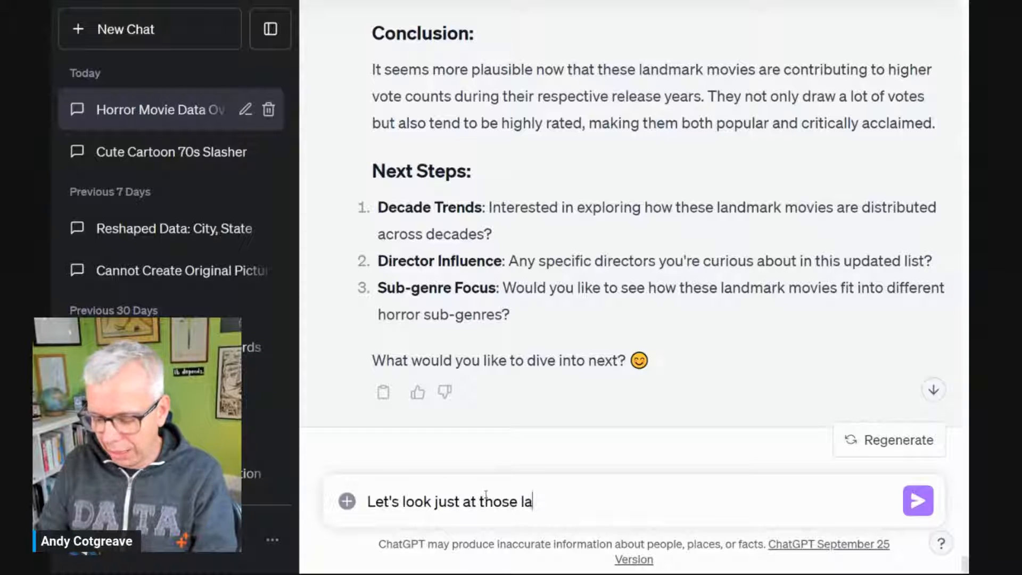
type("ndmark movies. Can you ")
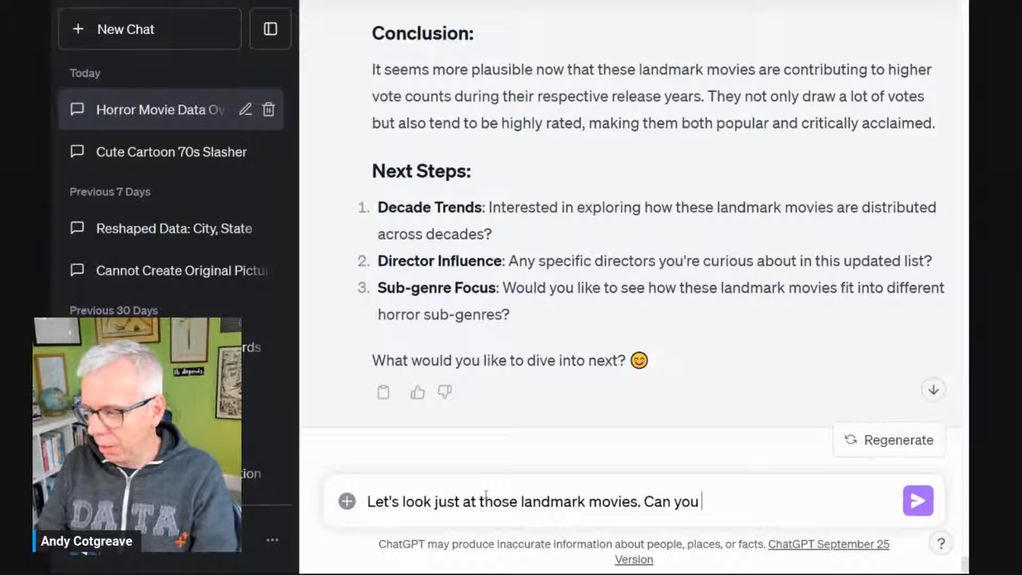
type("narrow the data ")
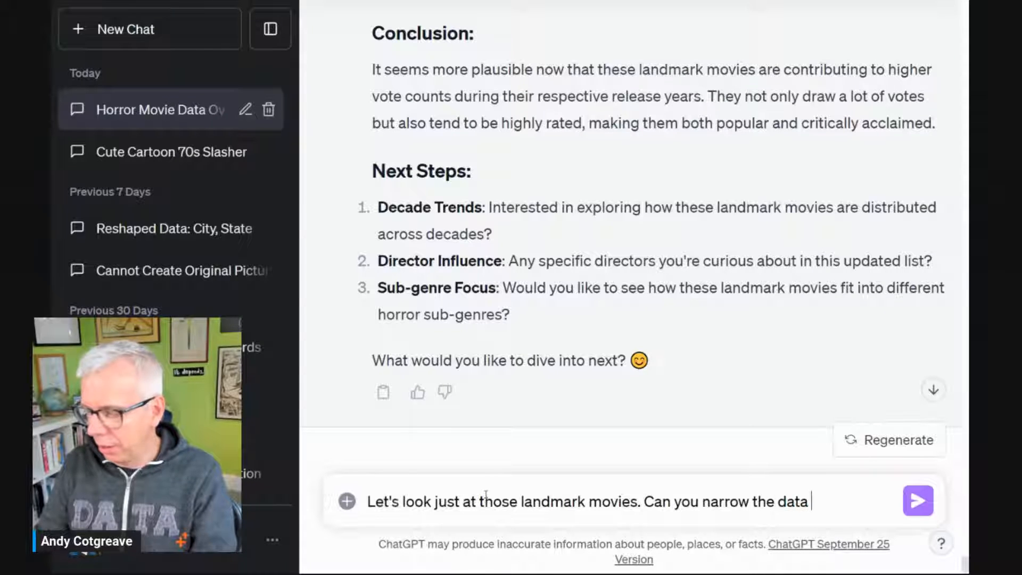
type("down so we j")
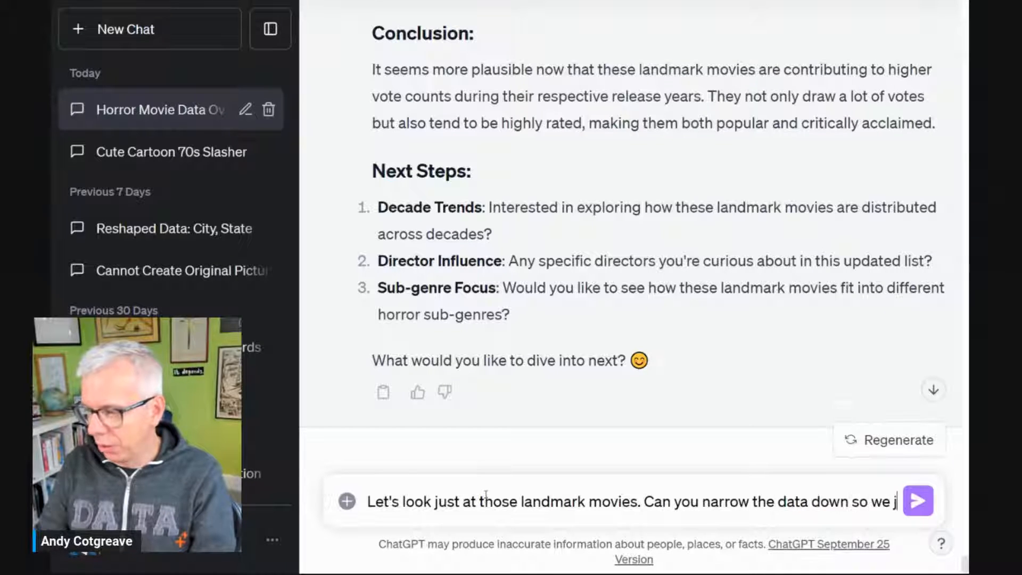
type("ust look at these")
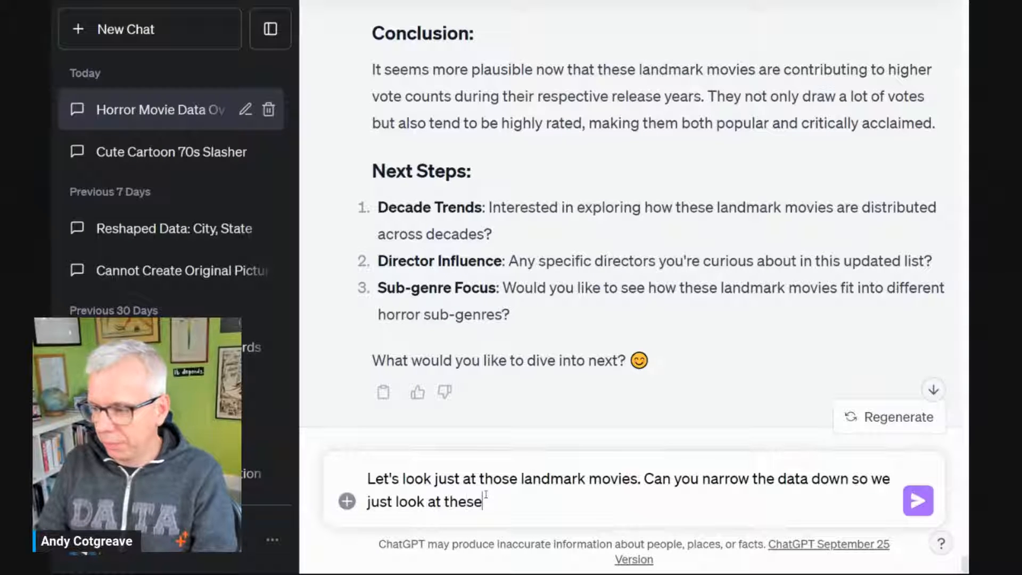
key("Return")
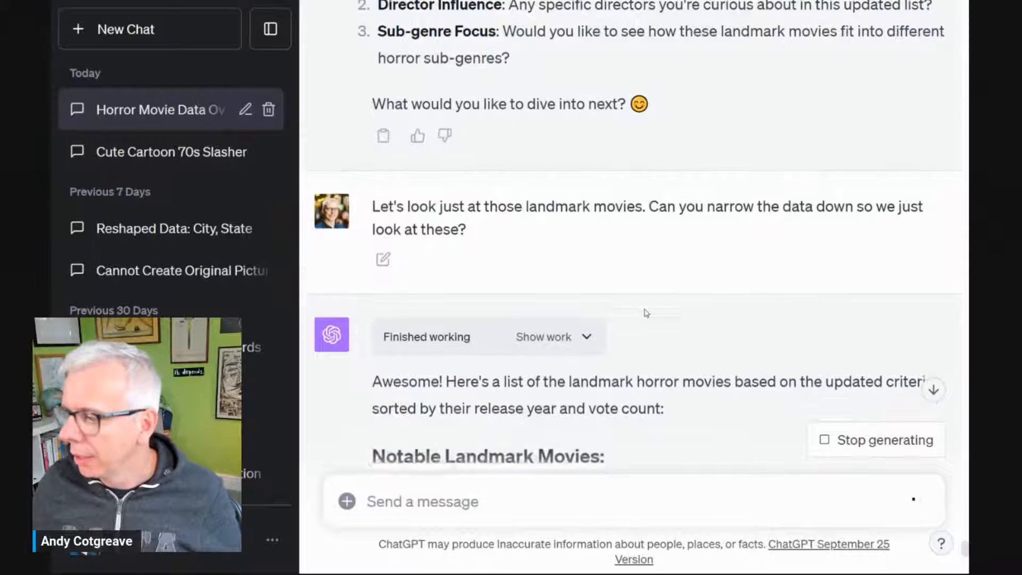
Step: Read the narrowed list of landmark movies with its observations and suggested next steps
scroll(646, 315, "down", 2)
scroll(646, 307, "down", 4)
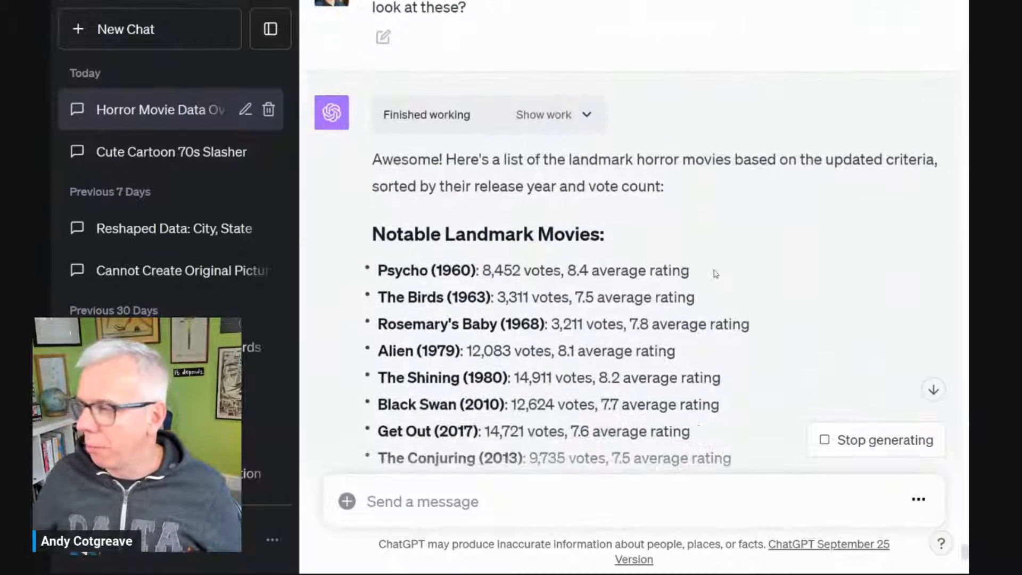
scroll(714, 272, "down", 3)
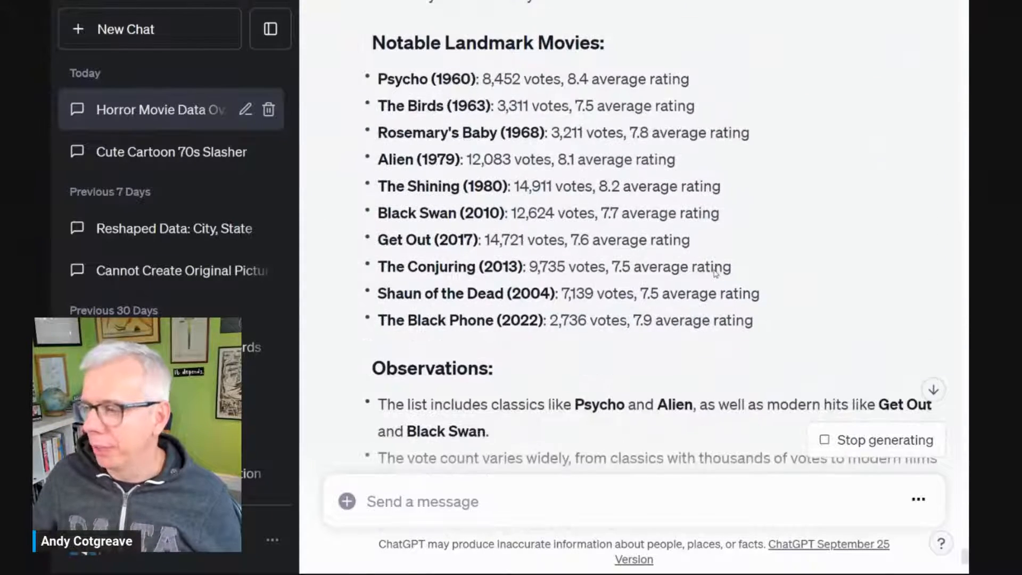
scroll(716, 273, "down", 6)
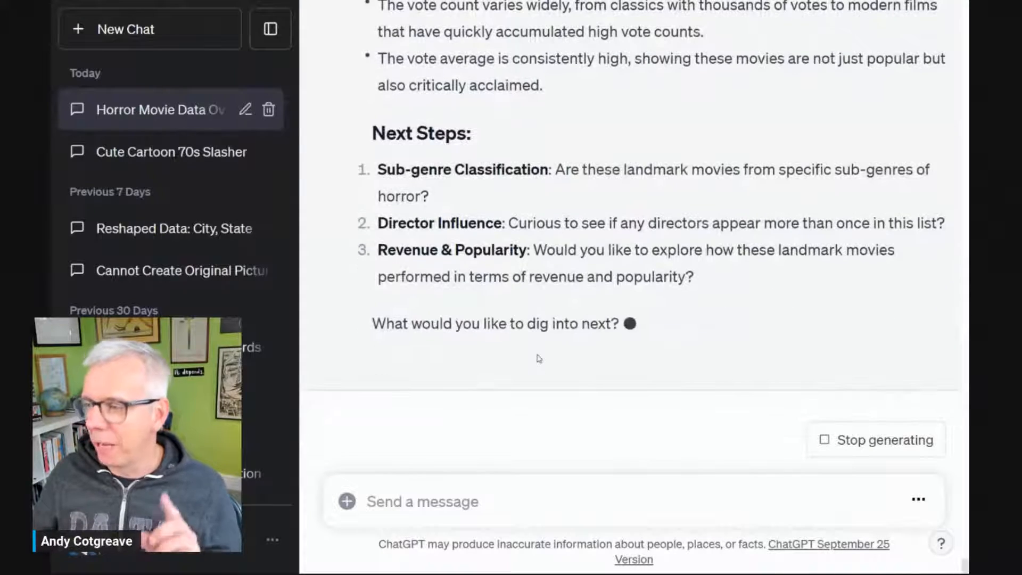
Step: Ask the chat "What can you tell me about the language in the taglines of those movies? Is there anything you can visualise from your insight?"
left_click(445, 503)
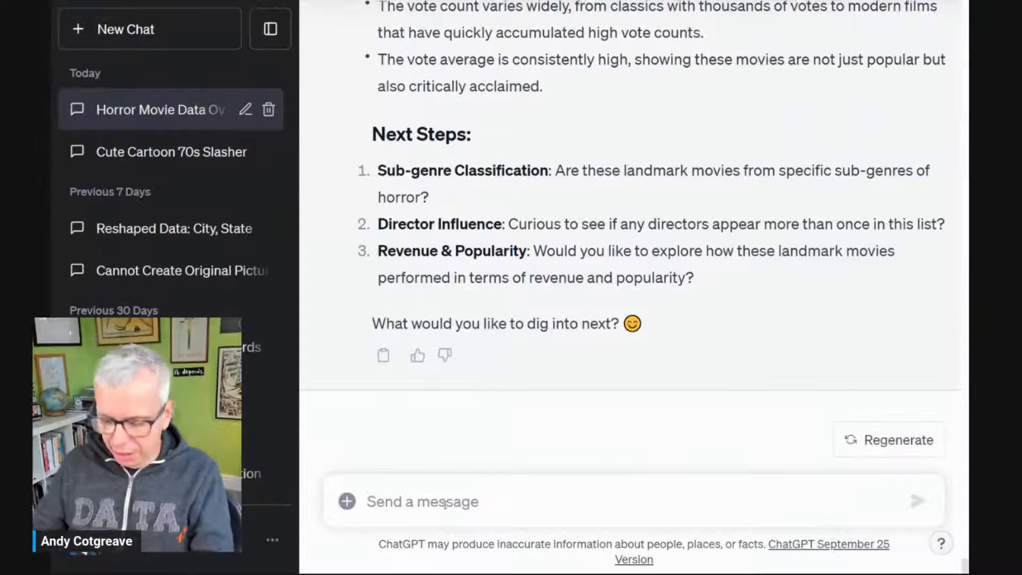
type("What can you ")
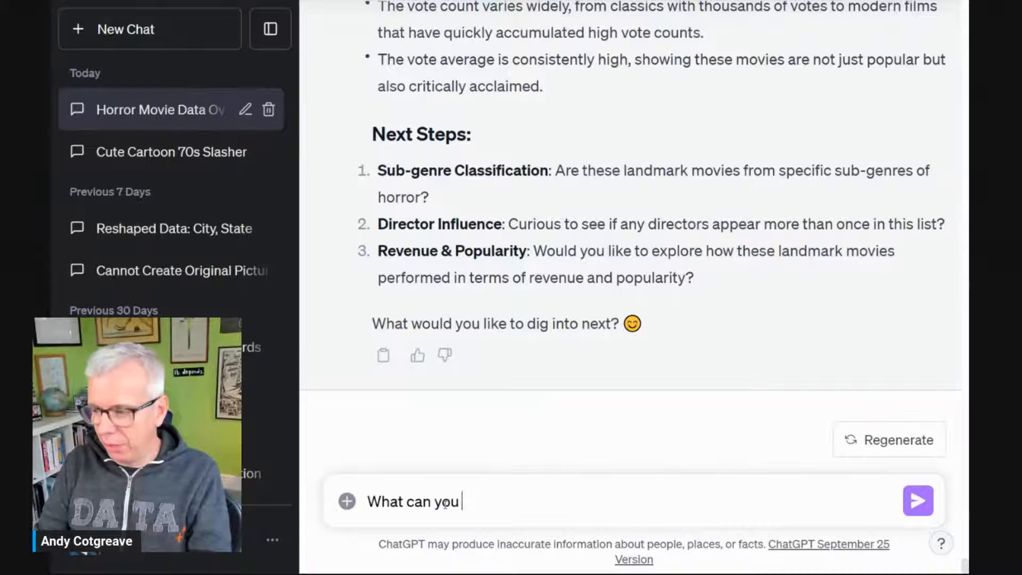
type("tell me about the ")
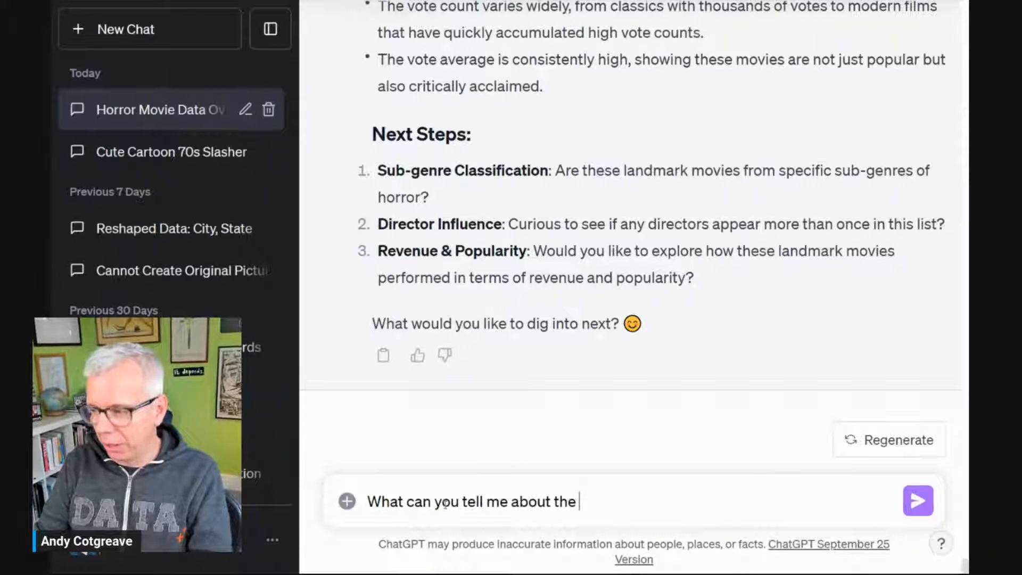
type("language in the ta")
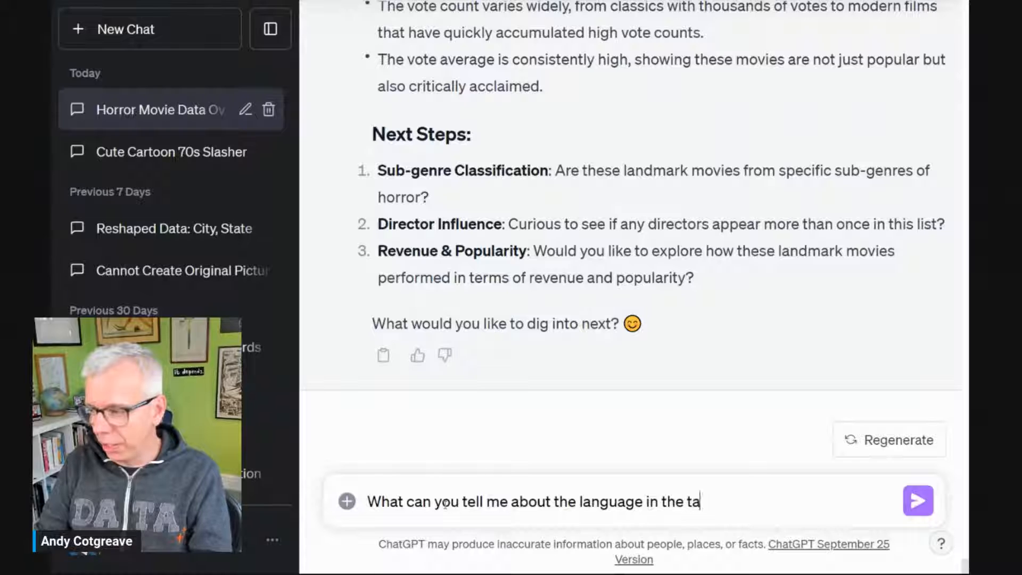
type("glines of those movi")
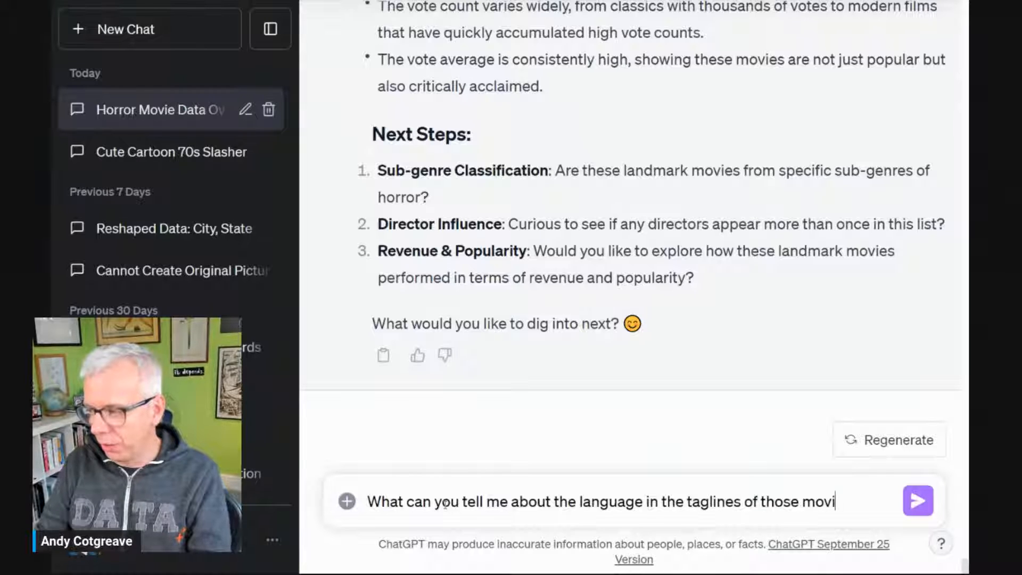
type("es?")
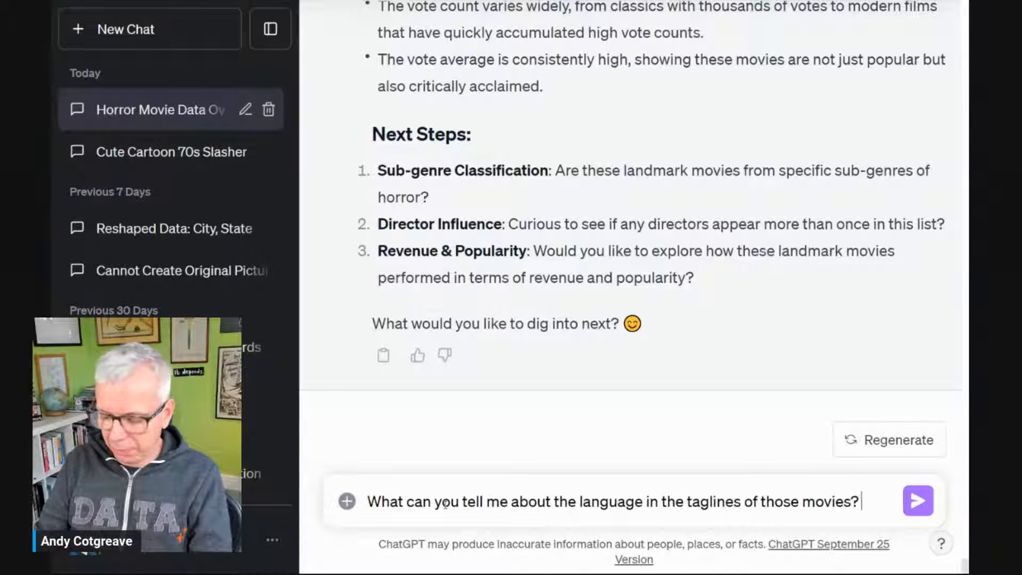
type(" Is there anything ")
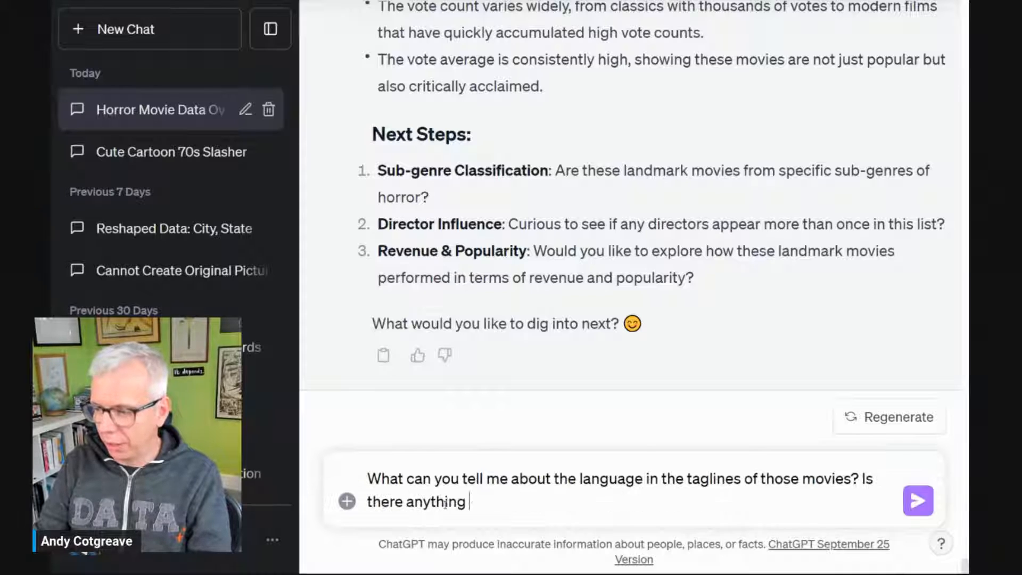
type("you ca")
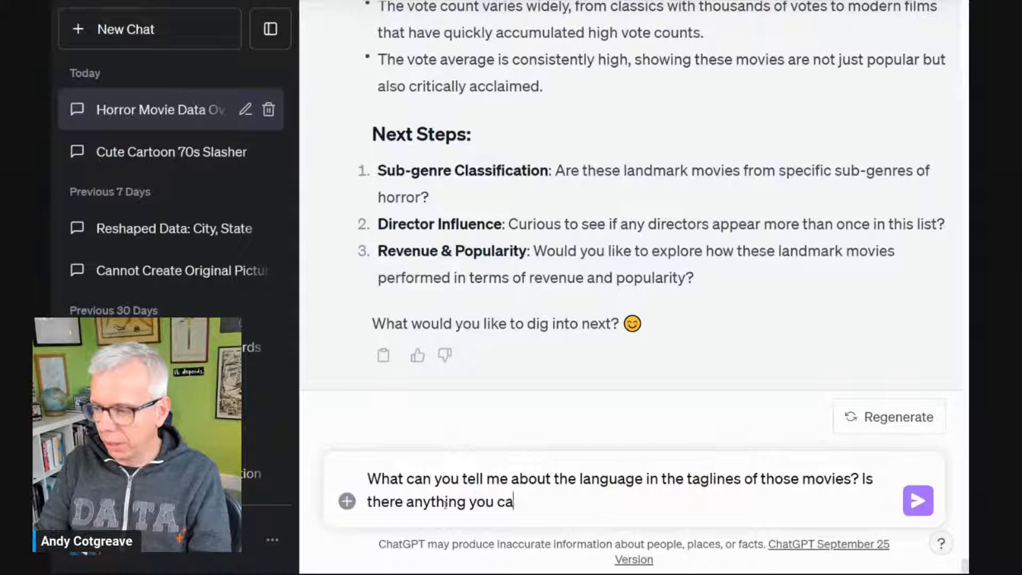
type("n visualise f")
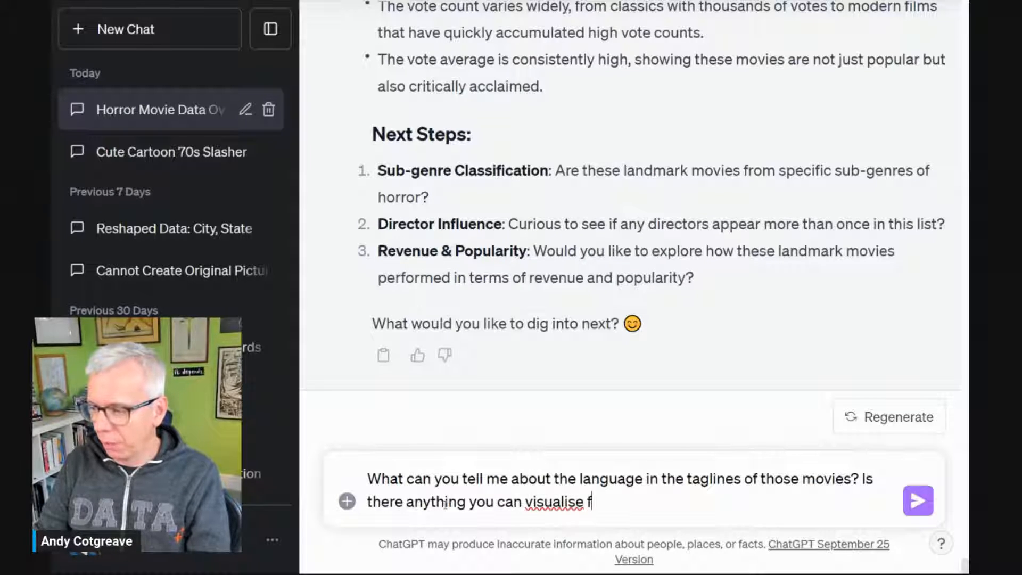
type("rom your insight?")
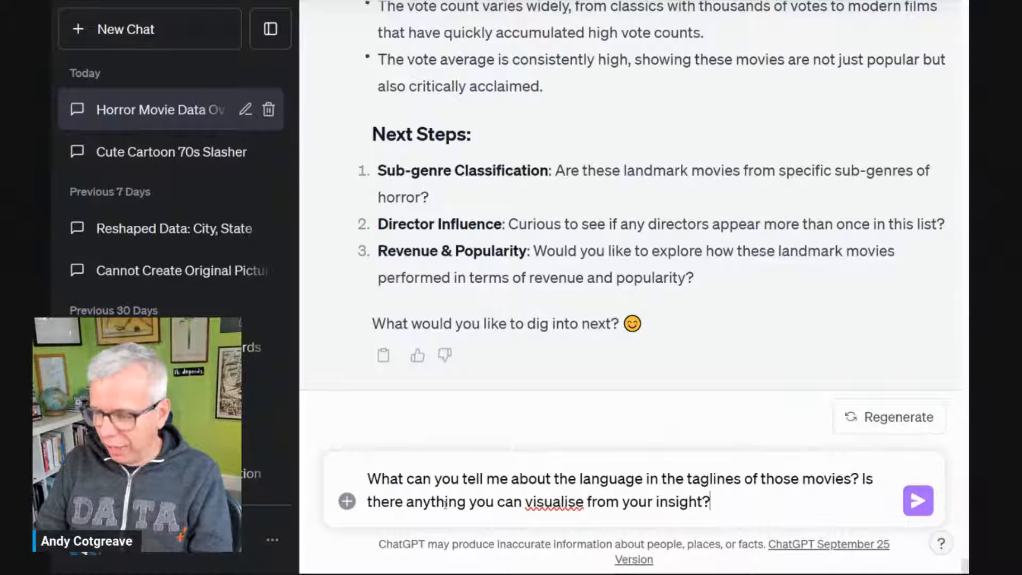
key("Return")
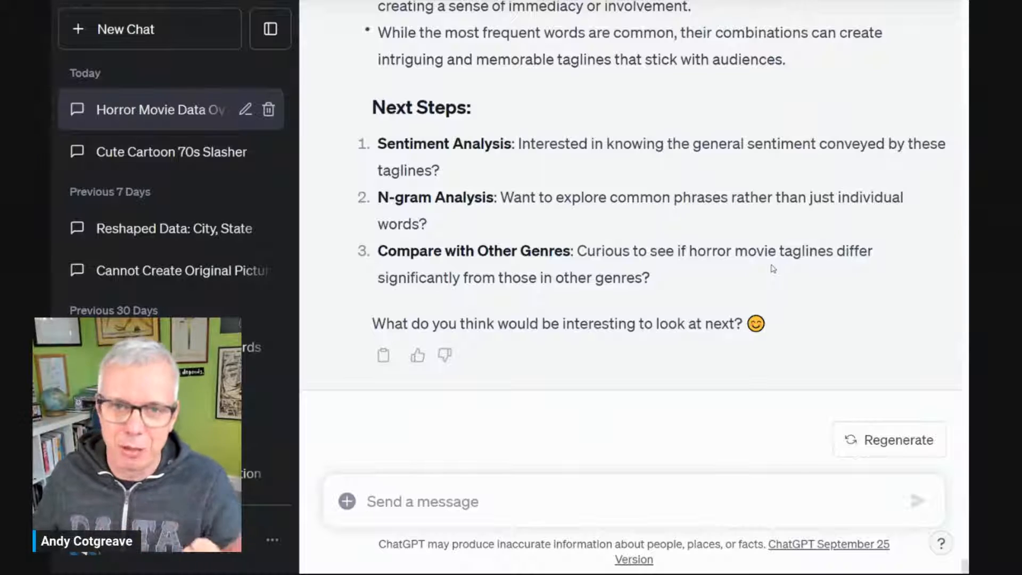
Step: Examine the most frequent words list and the word cloud of the landmark horror movie taglines
scroll(772, 267, "up", 5)
scroll(771, 264, "up", 10)
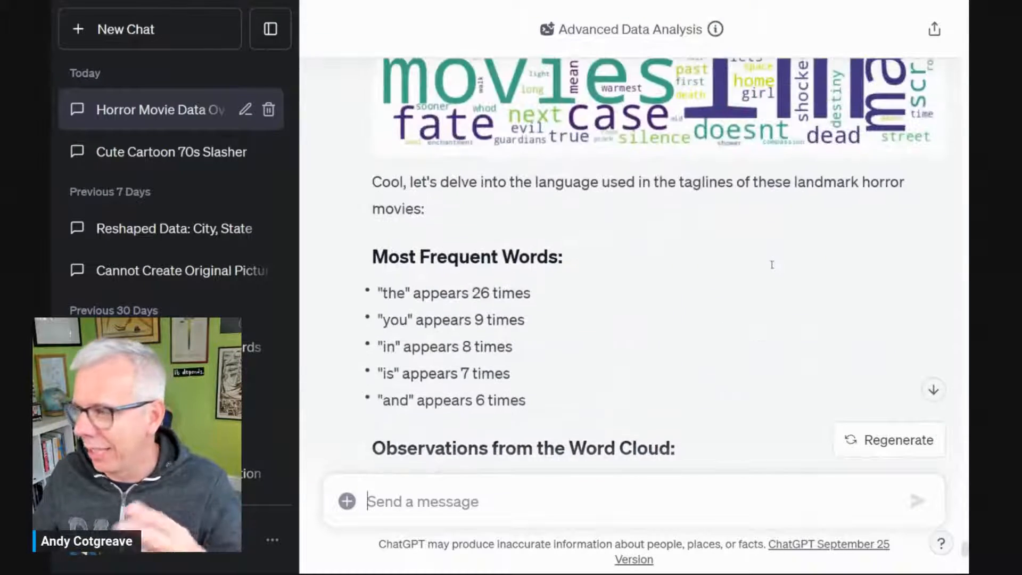
scroll(772, 267, "up", 3)
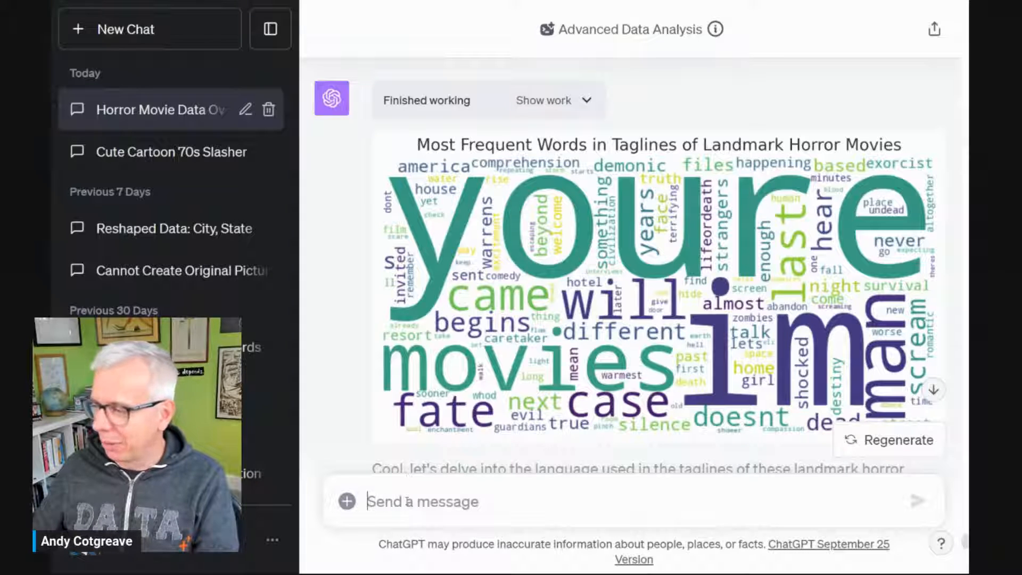
Step: Send the message "Do the same analysis but remove the stop words."
type("Do the sa")
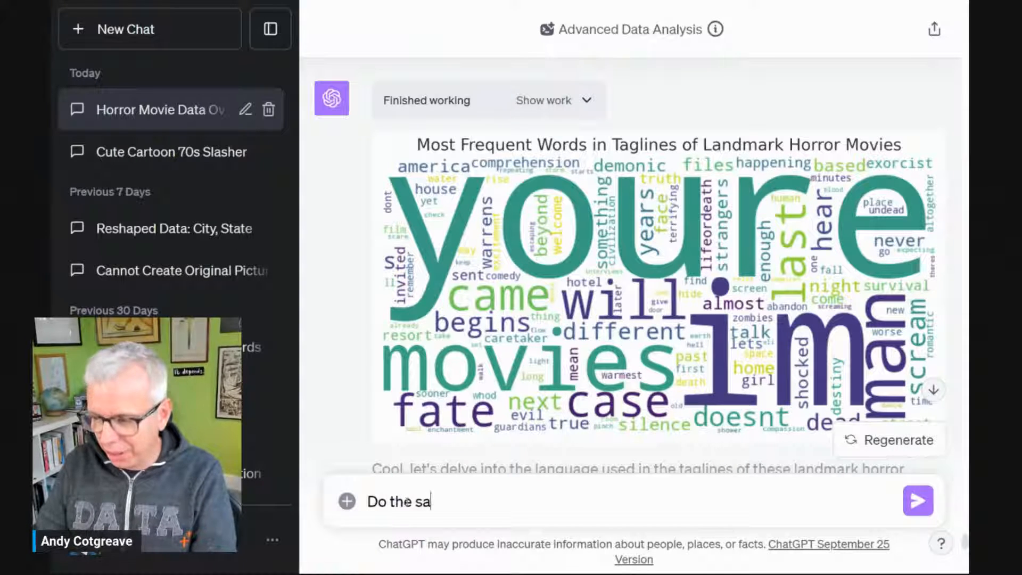
type("me analysis but re")
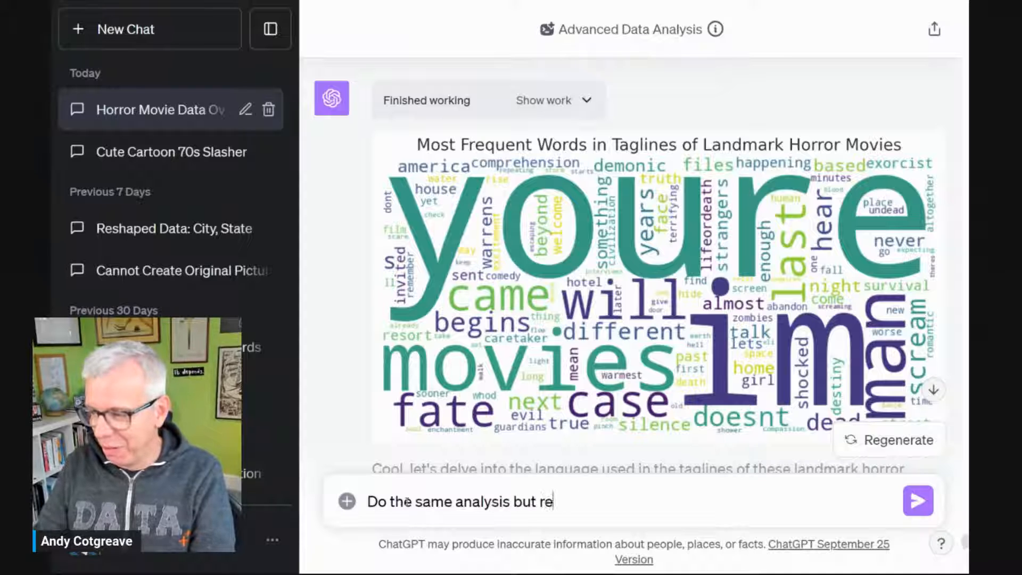
type("move the stop words")
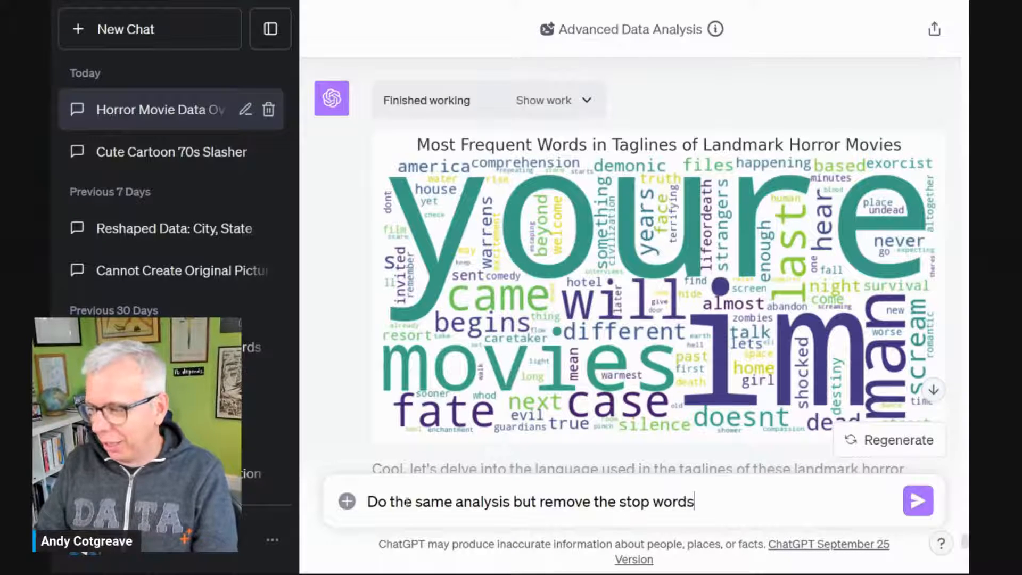
type(".")
key("Return")
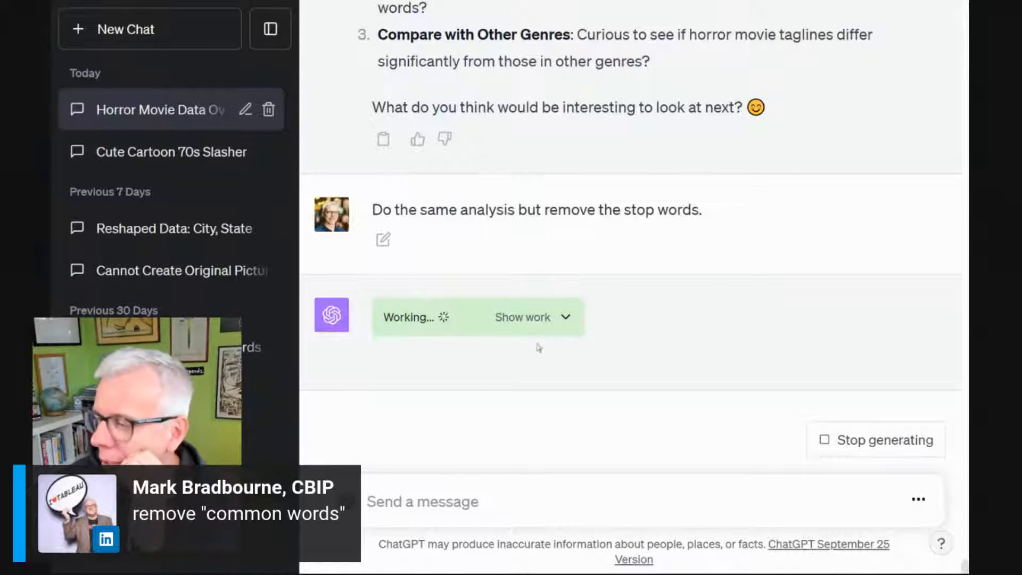
Step: Show the Python code behind the stop-word analysis, review it and collapse it again
left_click(566, 318)
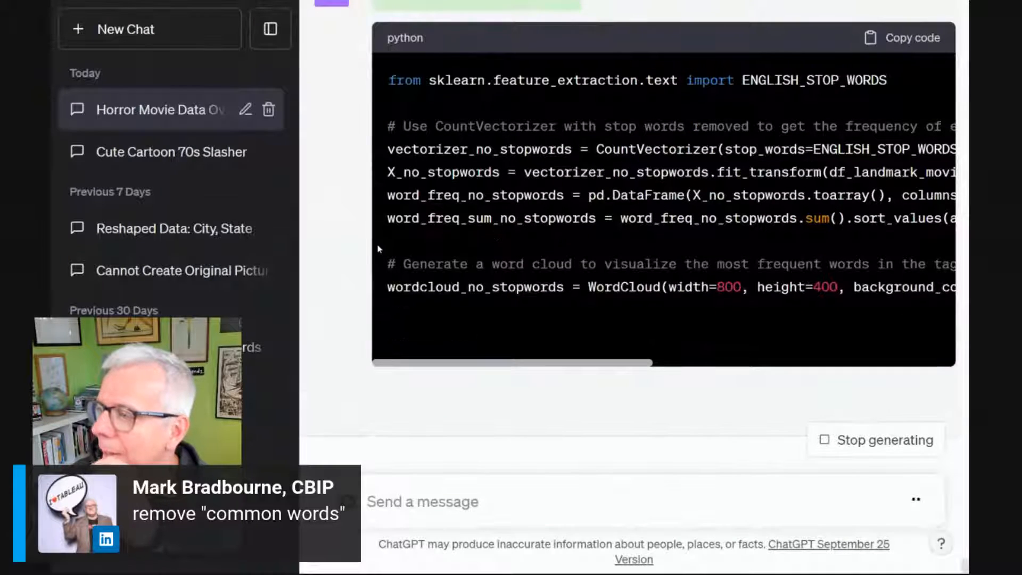
scroll(347, 234, "up", 2)
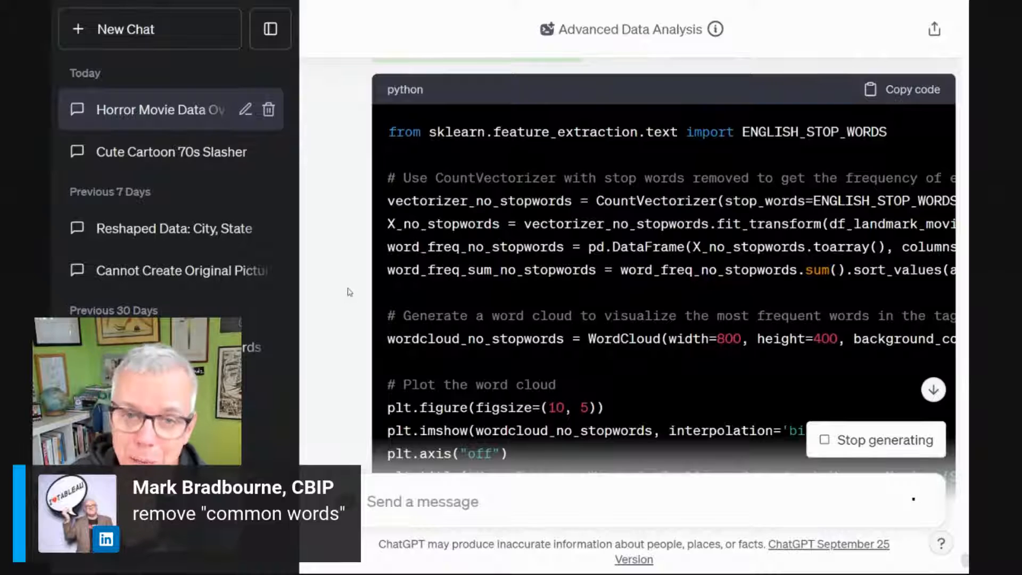
scroll(351, 288, "up", 2)
left_click(584, 142)
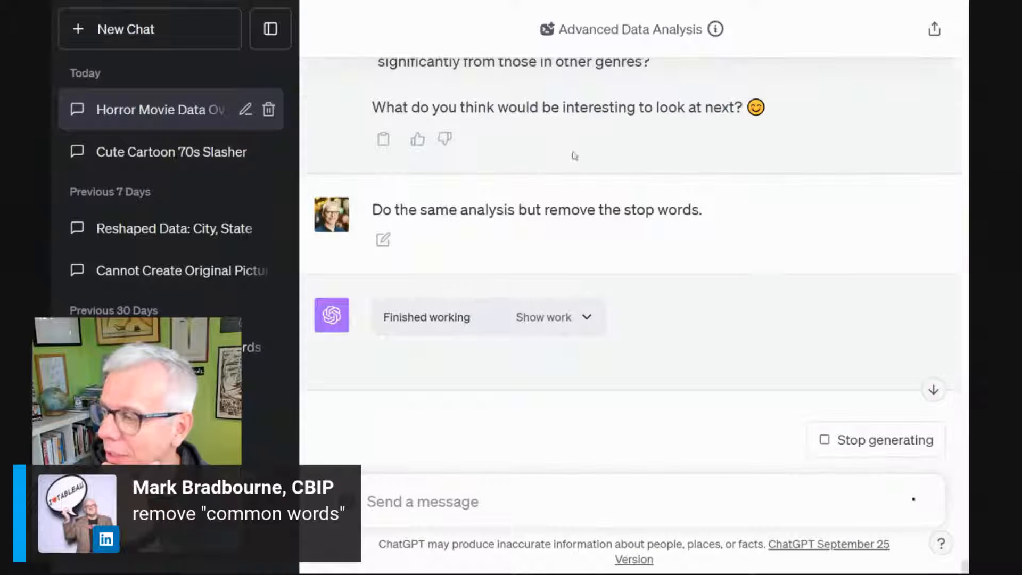
Step: Read the observations, insights and next steps of the tagline analysis without stop words, highlighting the insights text
scroll(506, 285, "down", 3)
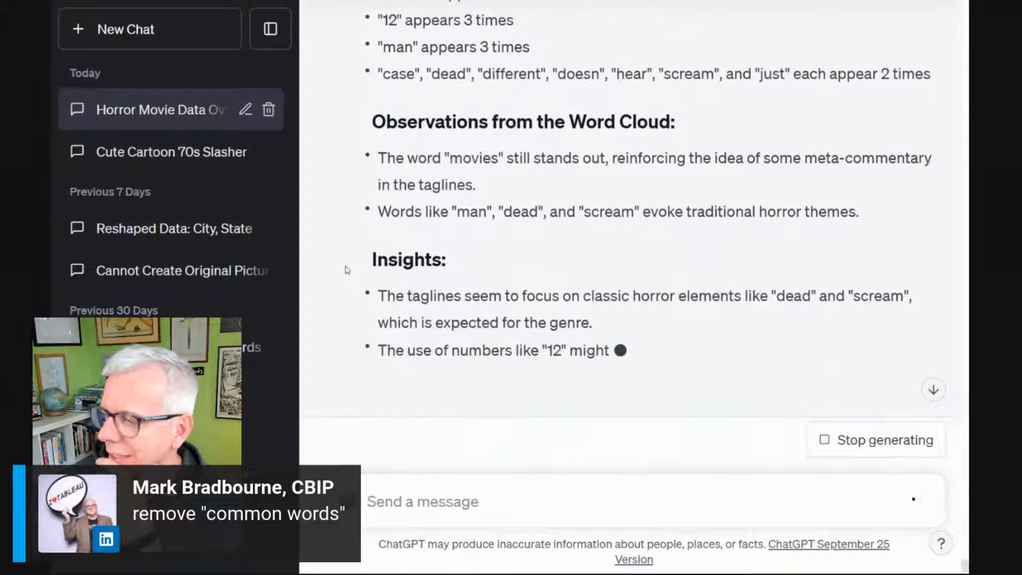
left_click_drag(690, 296, 687, 369)
scroll(687, 369, "down", 2)
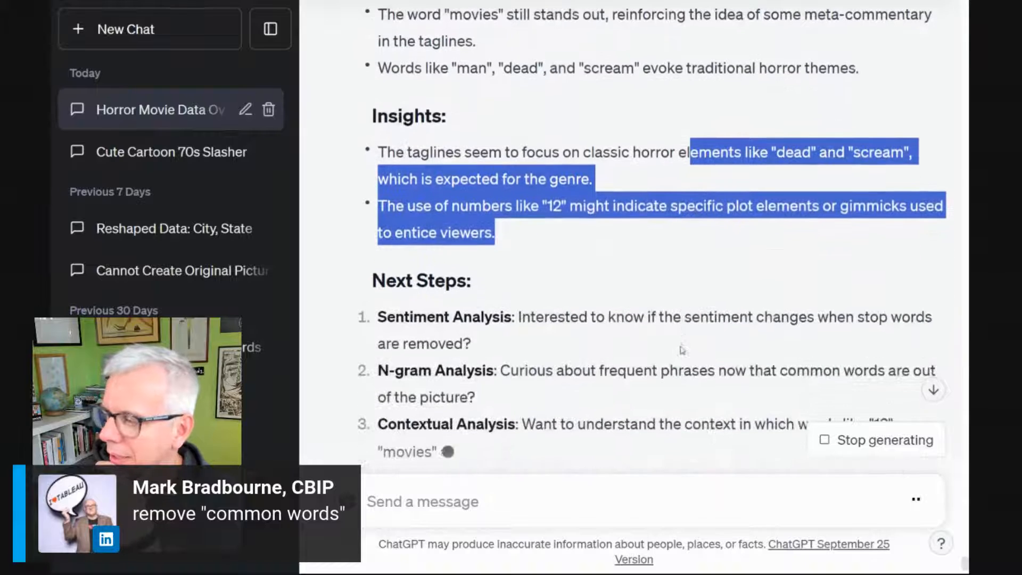
Step: Read the remaining suggested next steps, and review the tagline word cloud without stop words again
scroll(647, 315, "down", 1)
scroll(647, 315, "down", 1)
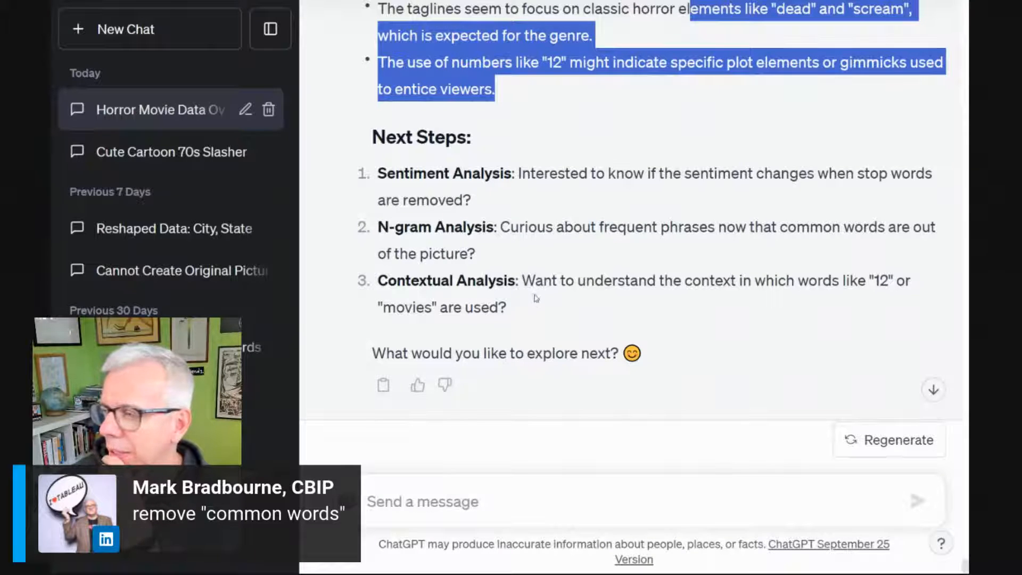
scroll(537, 297, "up", 10)
scroll(537, 297, "up", 4)
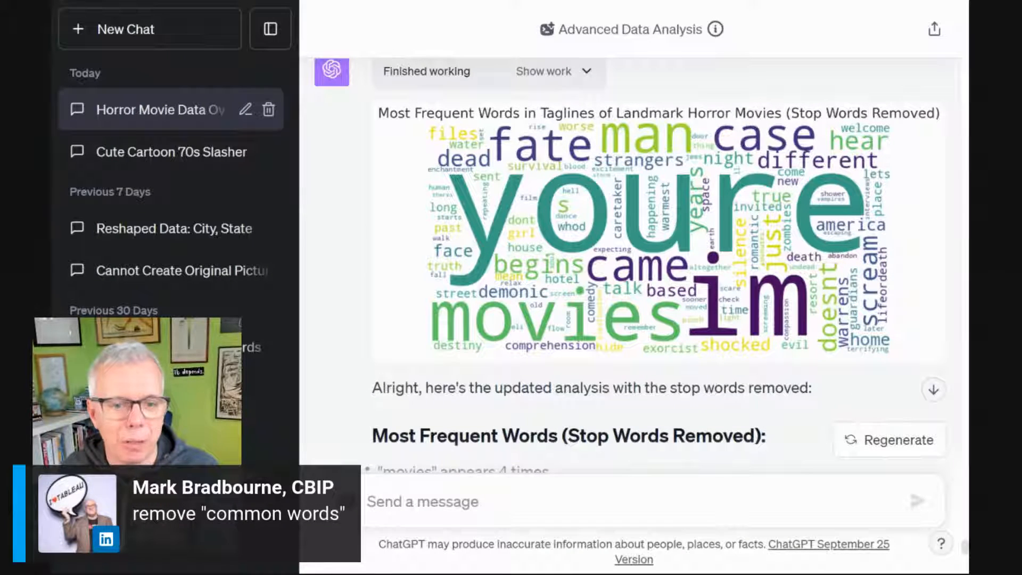
Step: Switch to File Explorer, open horror_movies.csv in Excel and widen the tagline column to read through the full taglines
key("alt+Tab")
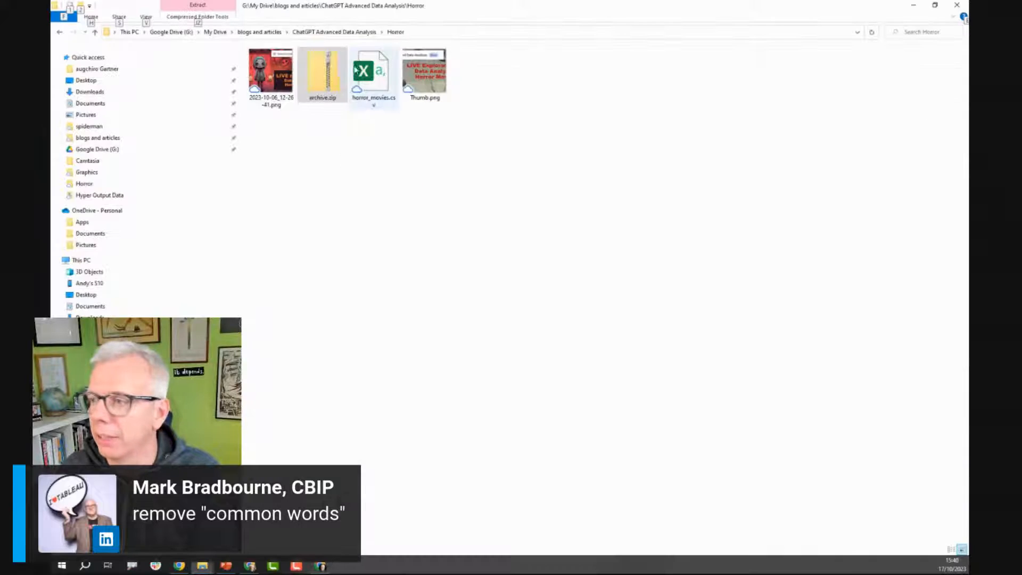
double_click(375, 79)
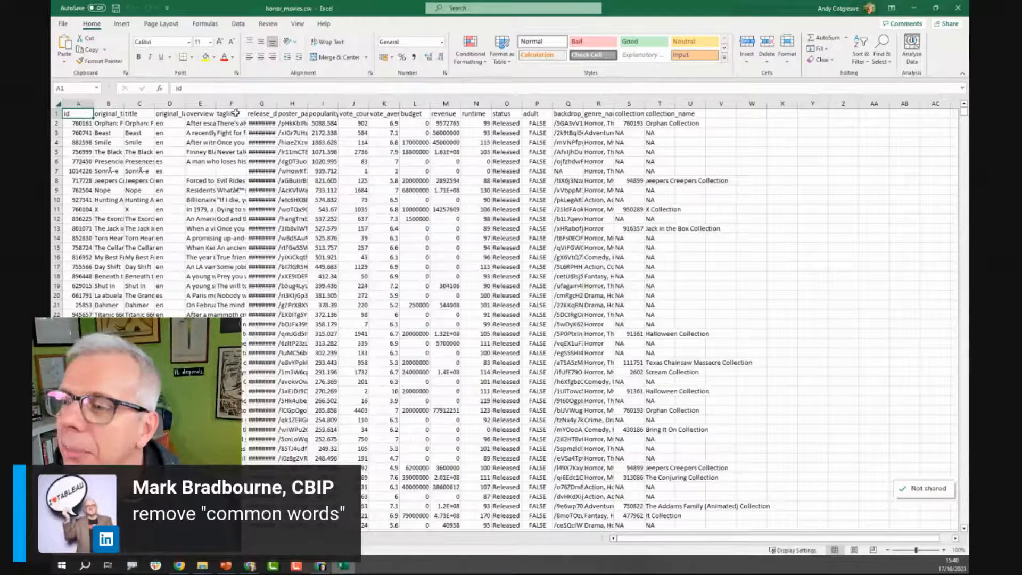
left_click_drag(246, 103, 740, 107)
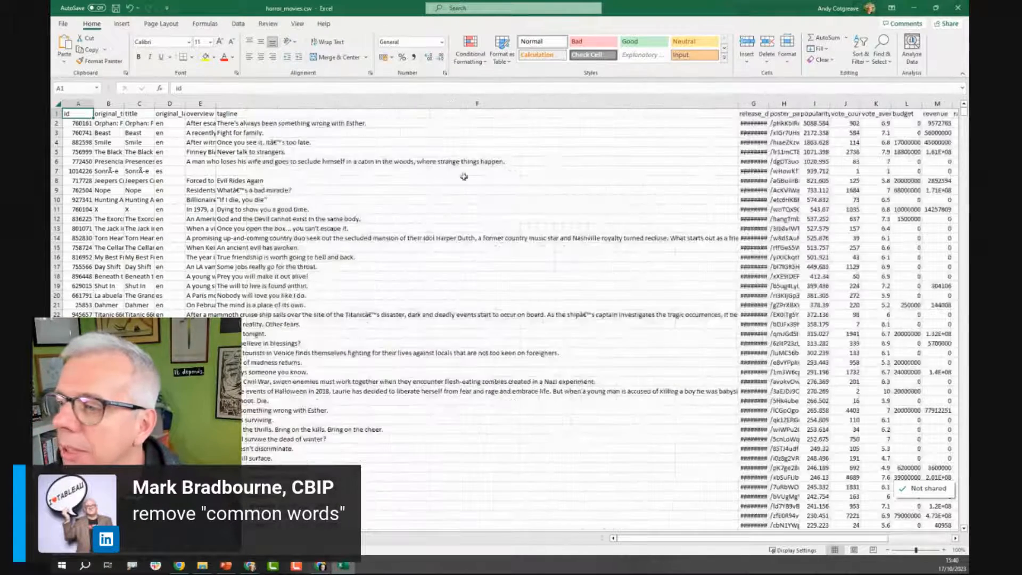
scroll(464, 177, "up", 3)
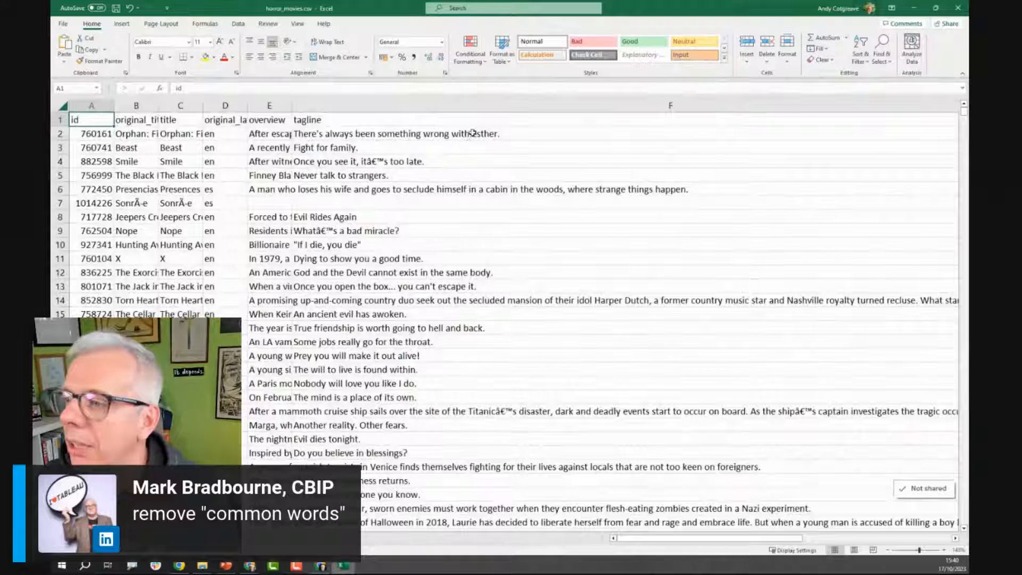
left_click_drag(472, 133, 485, 471)
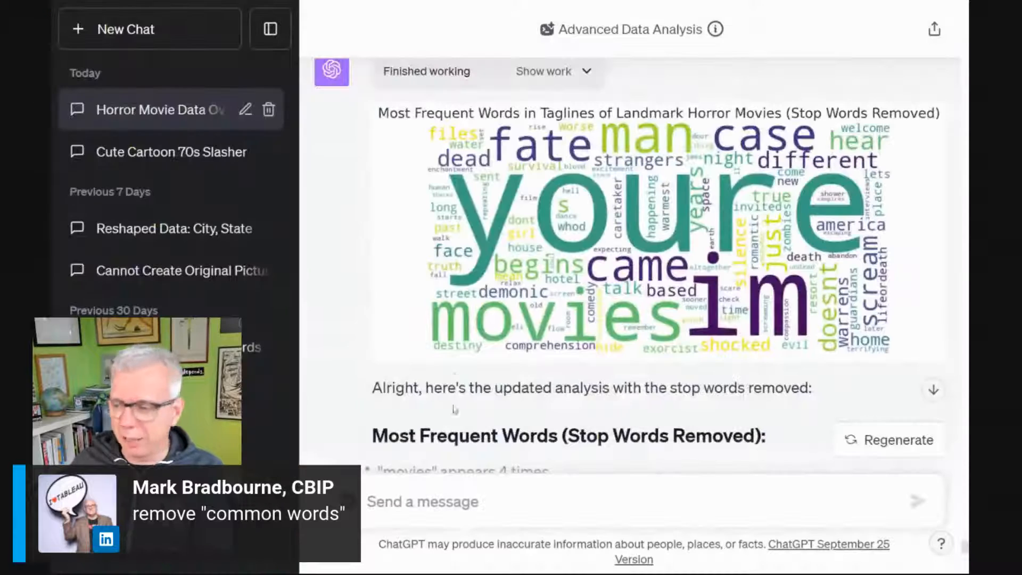
Step: Return to ChatGPT and begin a message with "Let's look at taglines in ALL the movies in the data."
type("Let'")
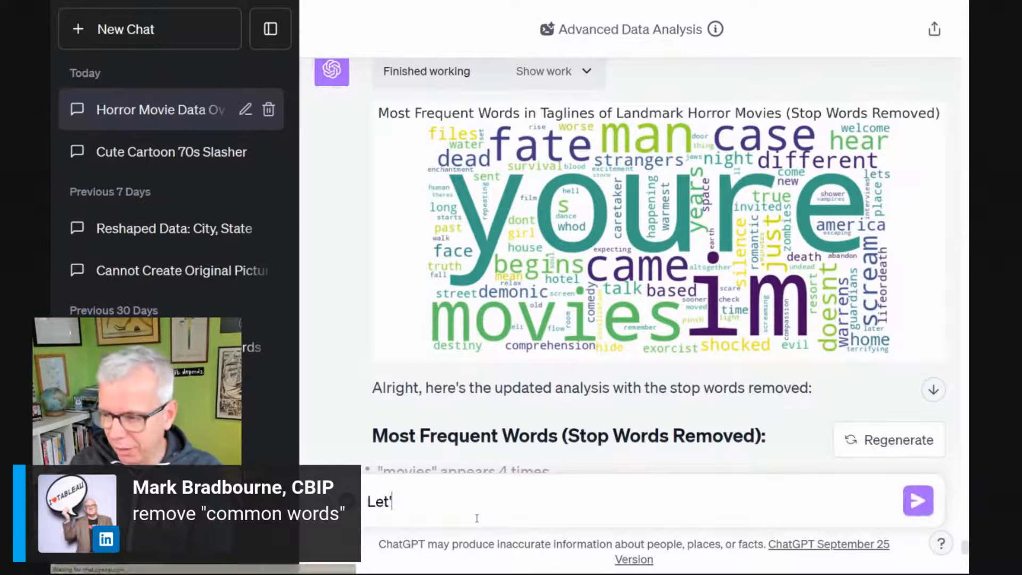
type("s look at tagline")
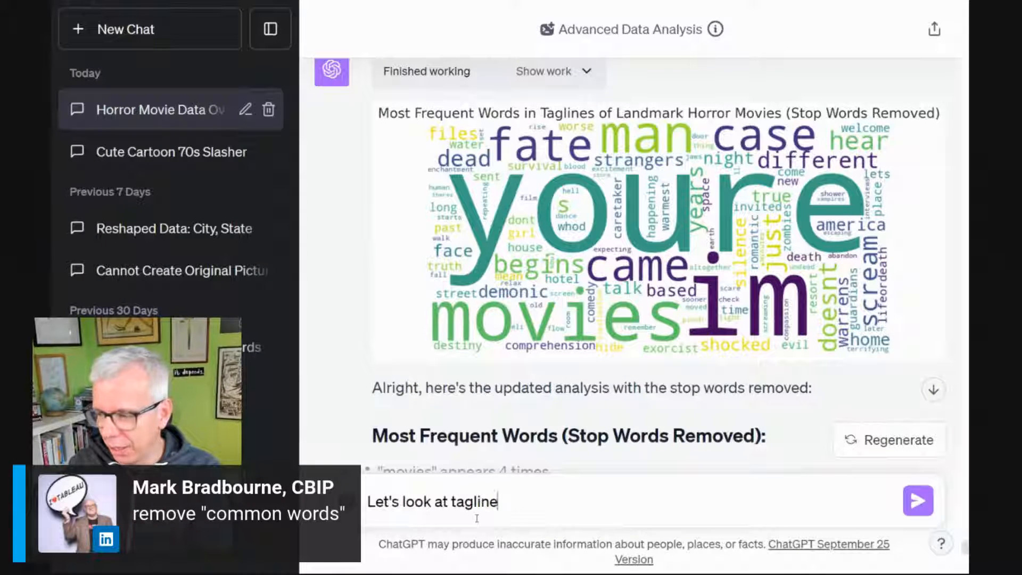
type("s in ALL the horro")
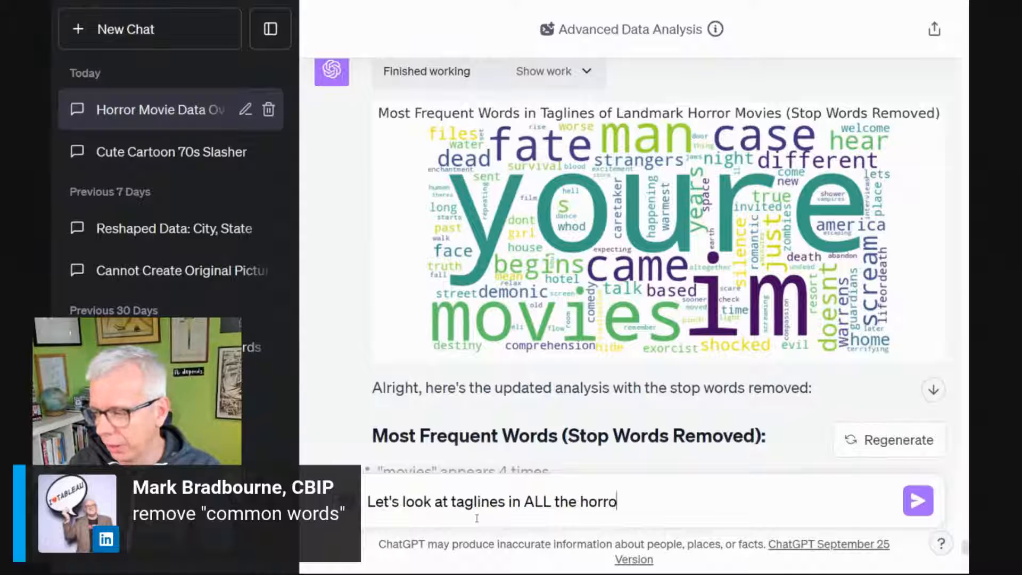
key("BackSpace")
key("BackSpace")
key("BackSpace")
key("BackSpace")
key("BackSpace")
type("movies")
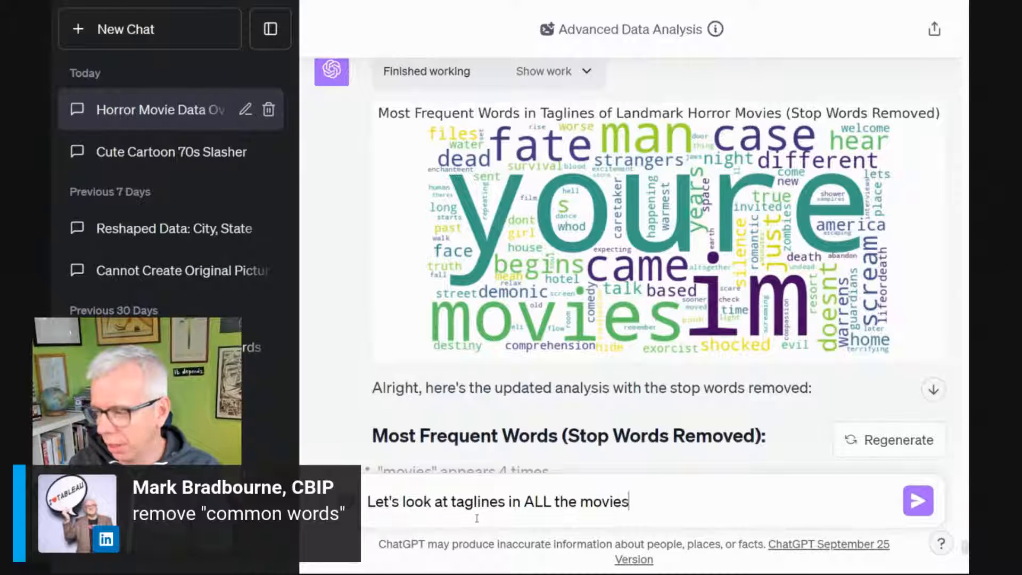
type(" in the data. C")
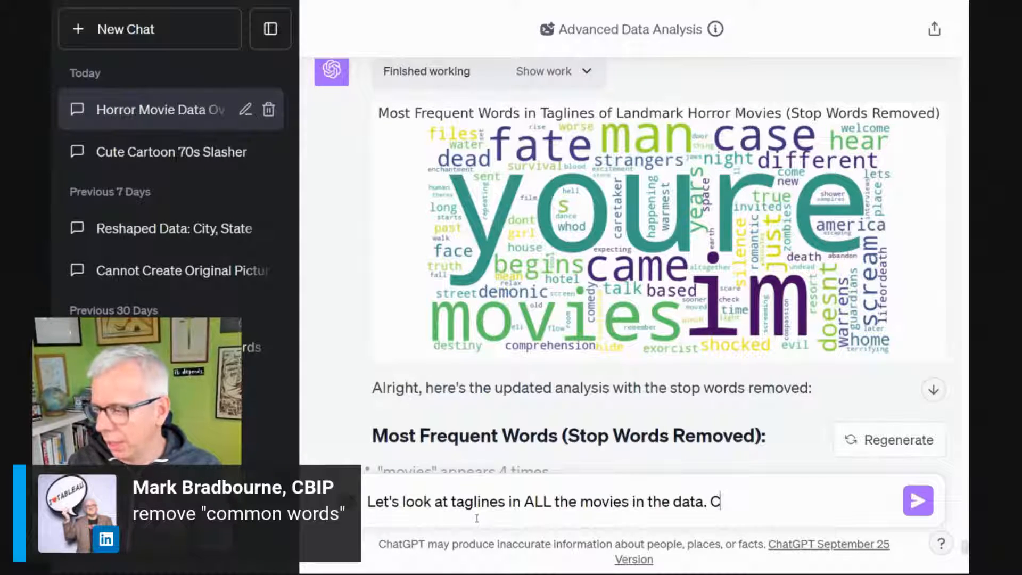
Step: Continue the message with "Can you tell me the most common "horror-like" words", consulting the earlier observations for wording
type("an you tell me the ")
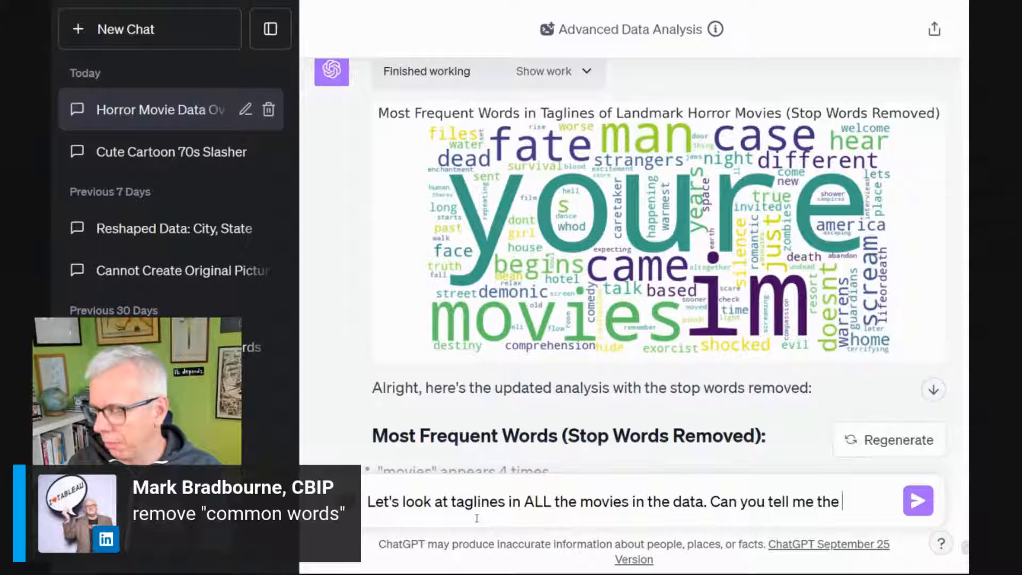
type("most common")
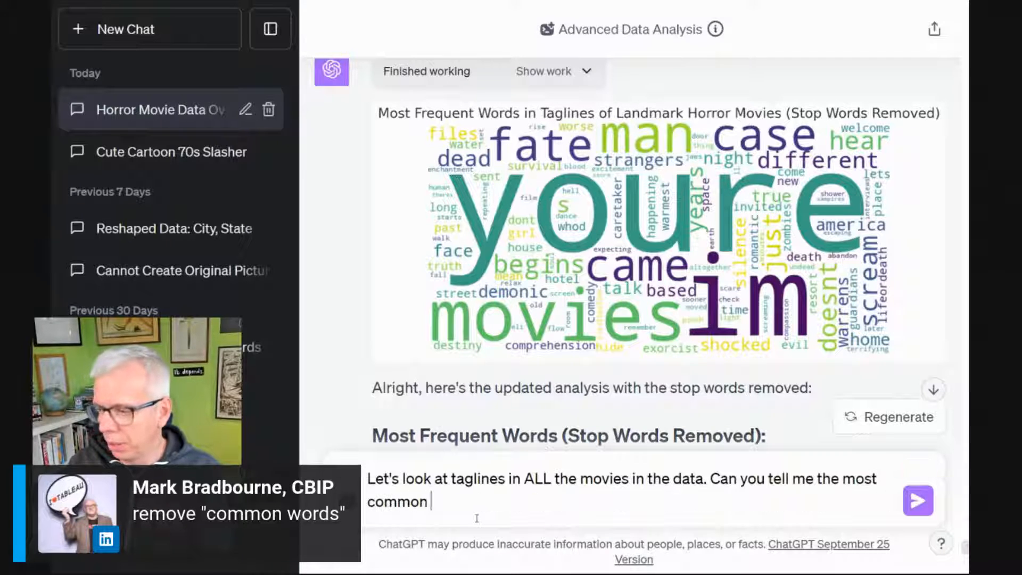
scroll(556, 307, "down", 6)
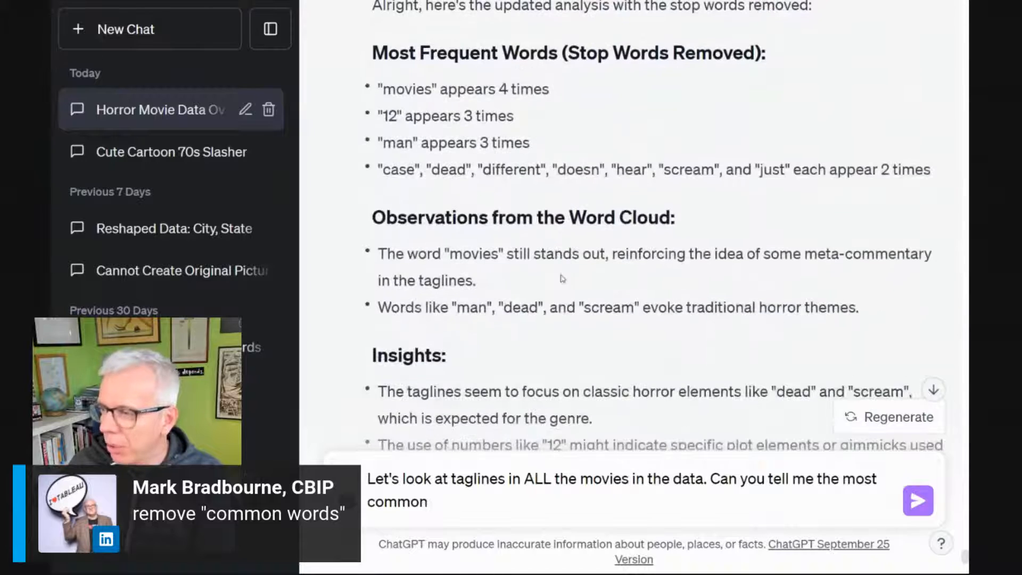
scroll(583, 268, "down", 2)
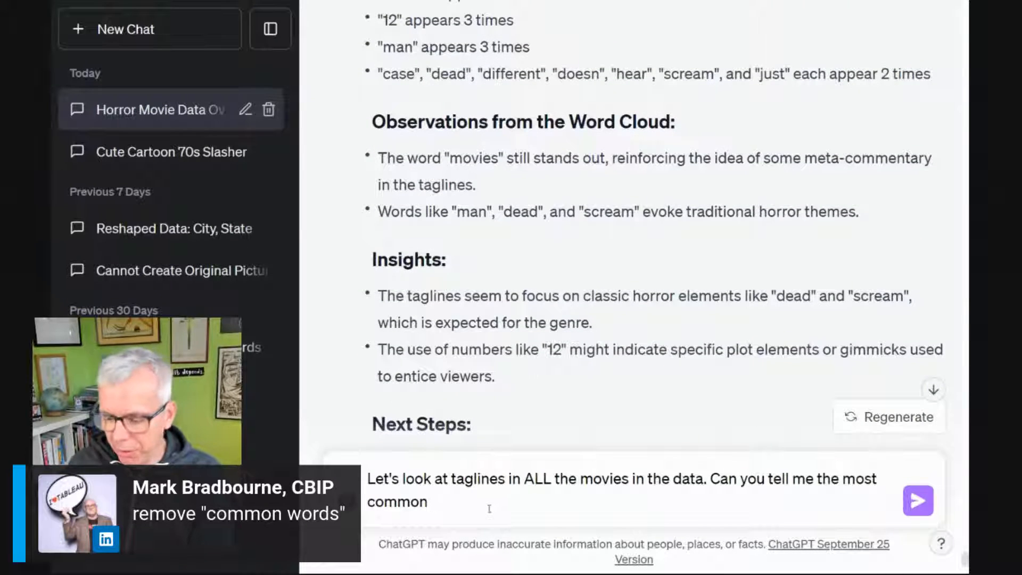
type("tra")
key("BackSpace")
key("BackSpace")
key("BackSpace")
type("\"h")
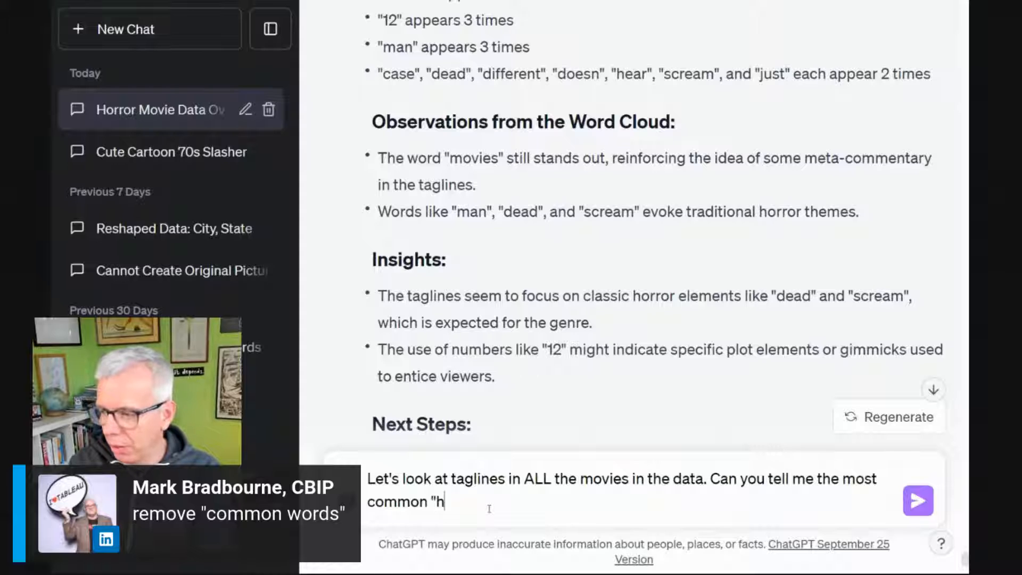
type("orro")
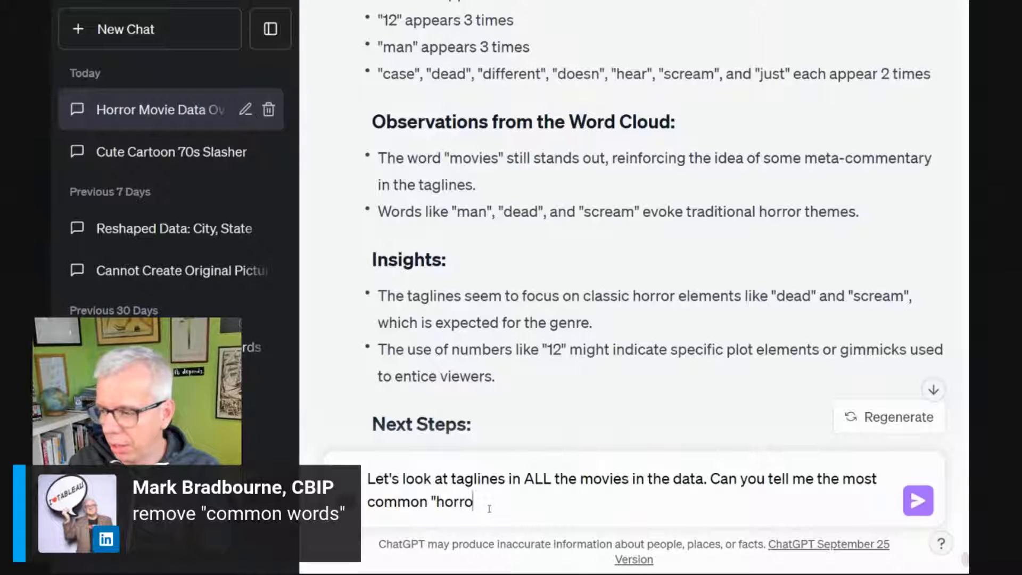
type("r-like\" wor")
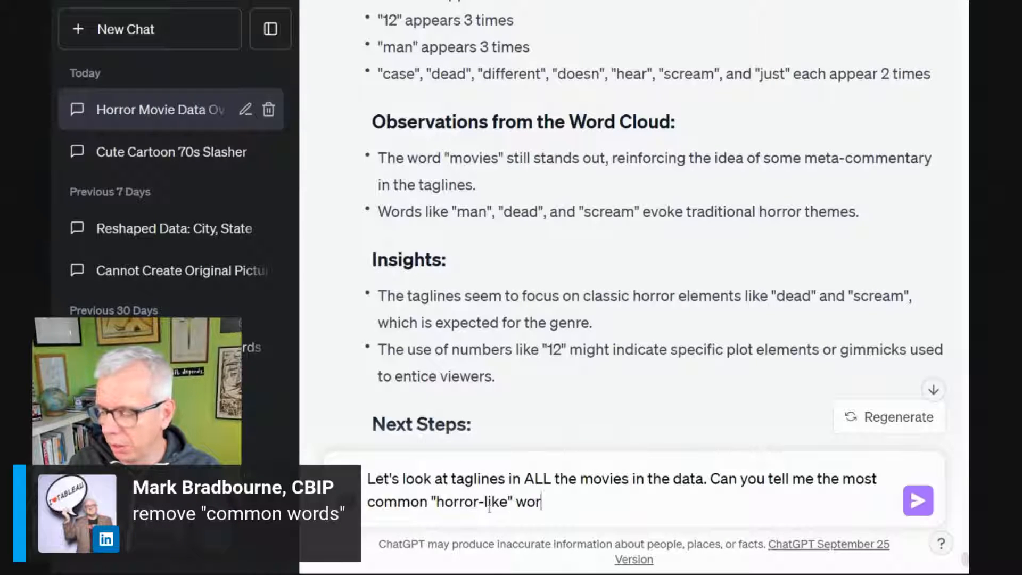
type("ds")
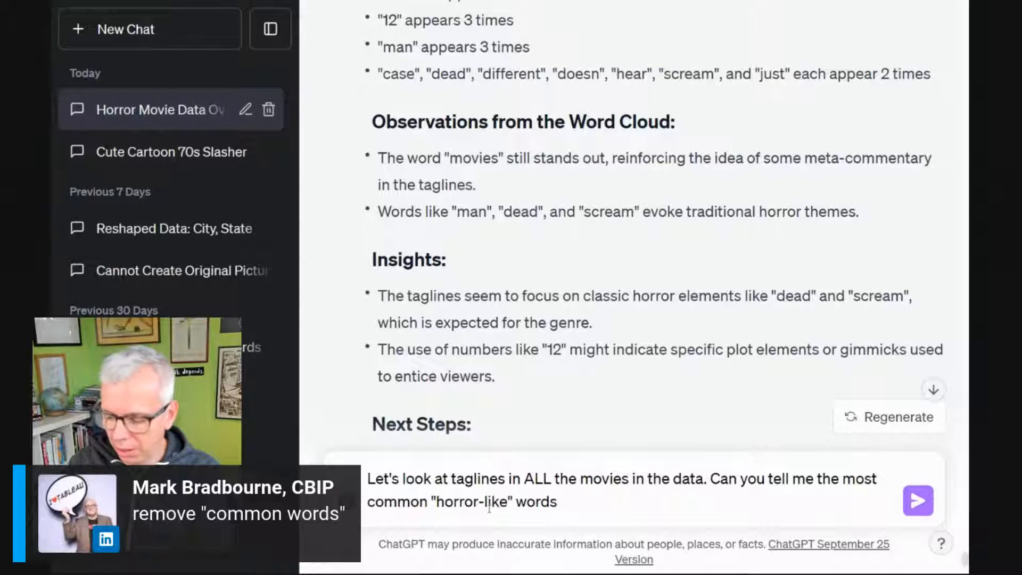
Step: Complete the message with "? And have the trends changed over time?" and send it
type("? And have the")
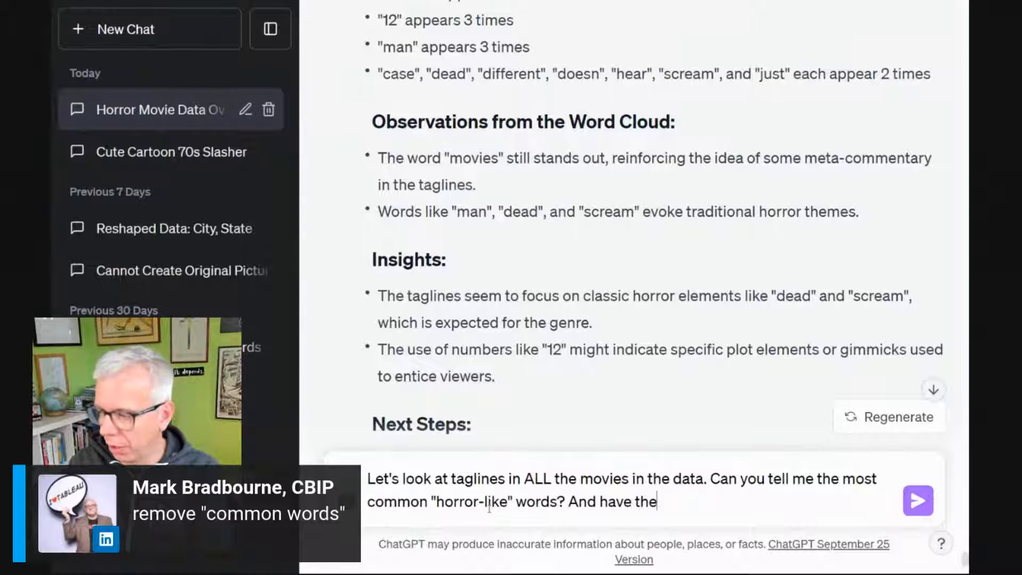
type(" treand")
key("BackSpace")
key("BackSpace")
key("BackSpace")
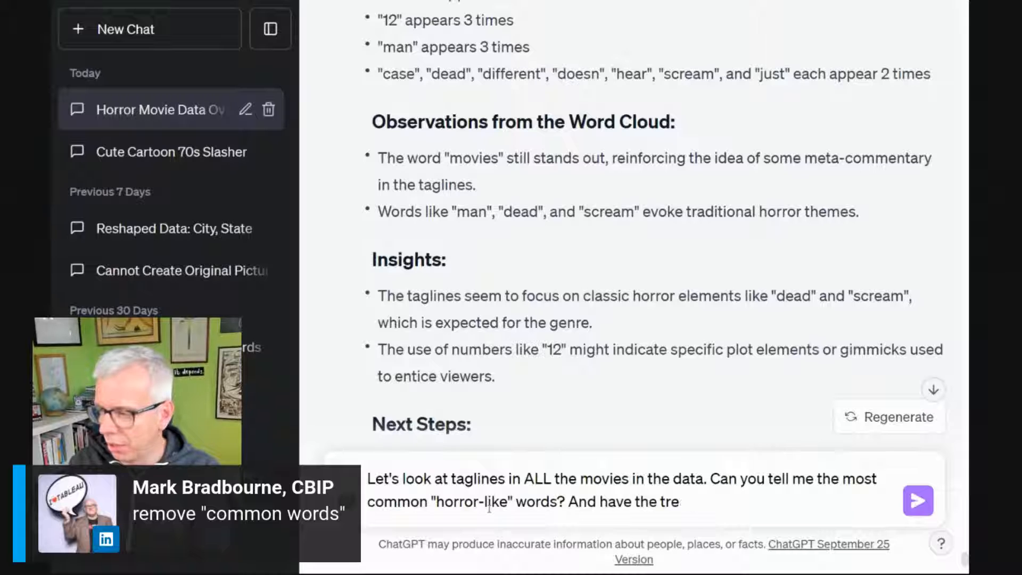
type("nds changed over ")
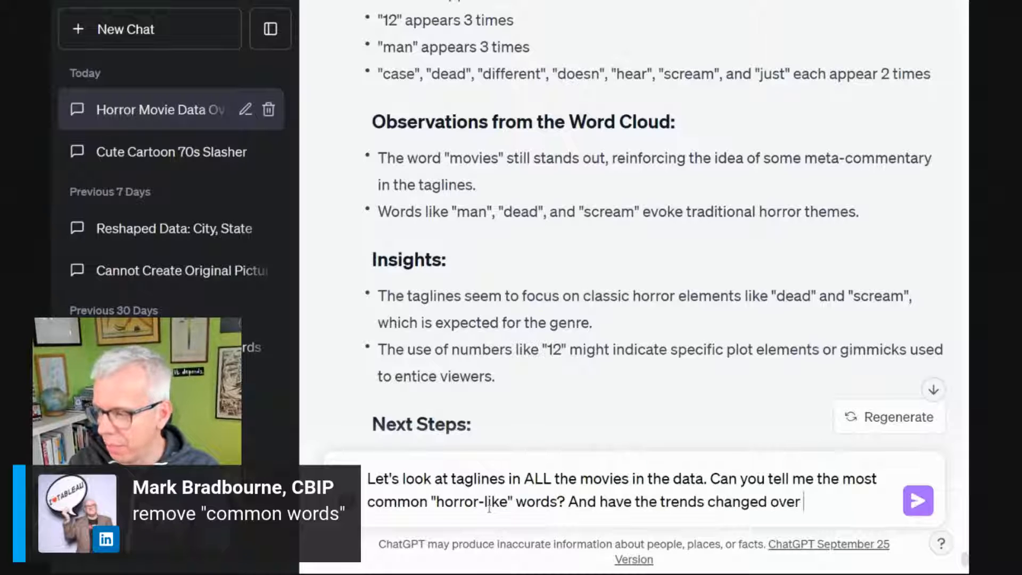
type("time?")
key("Return")
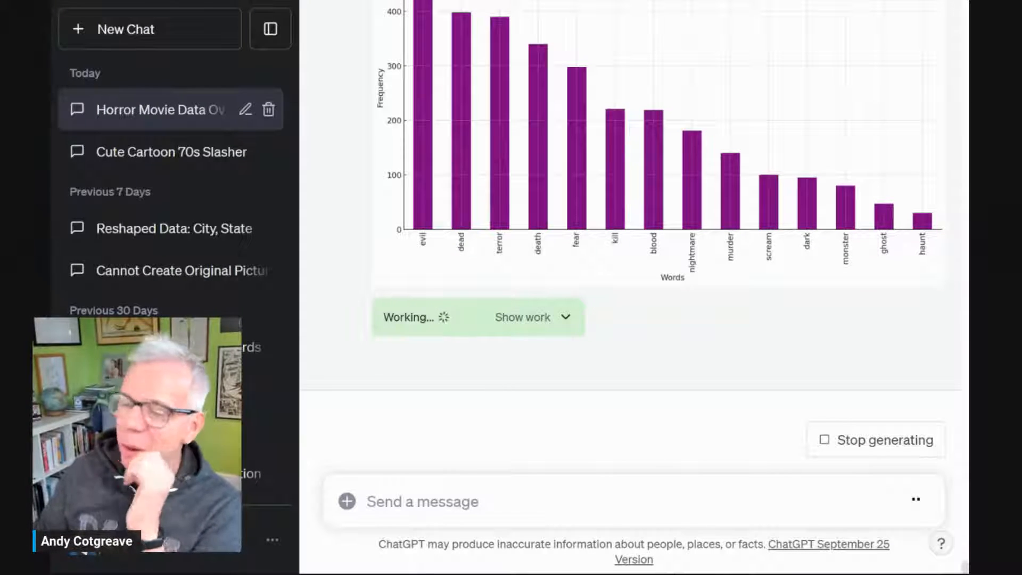
Step: Review the horror-like words chart and the reply below it, and start answering "Yes, proceed with a memory efficient method, and then"
scroll(331, 354, "up", 3)
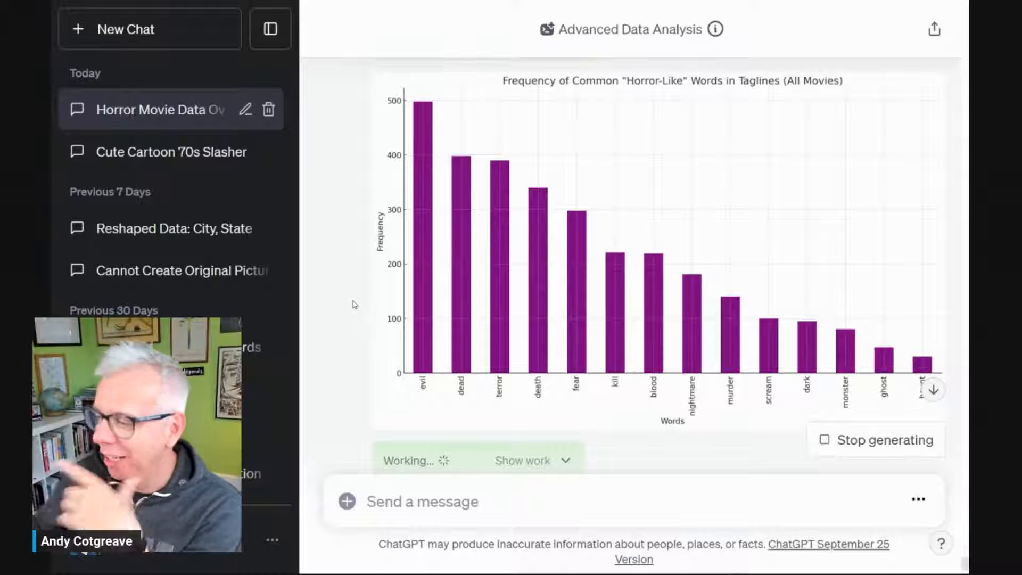
scroll(355, 305, "down", 3)
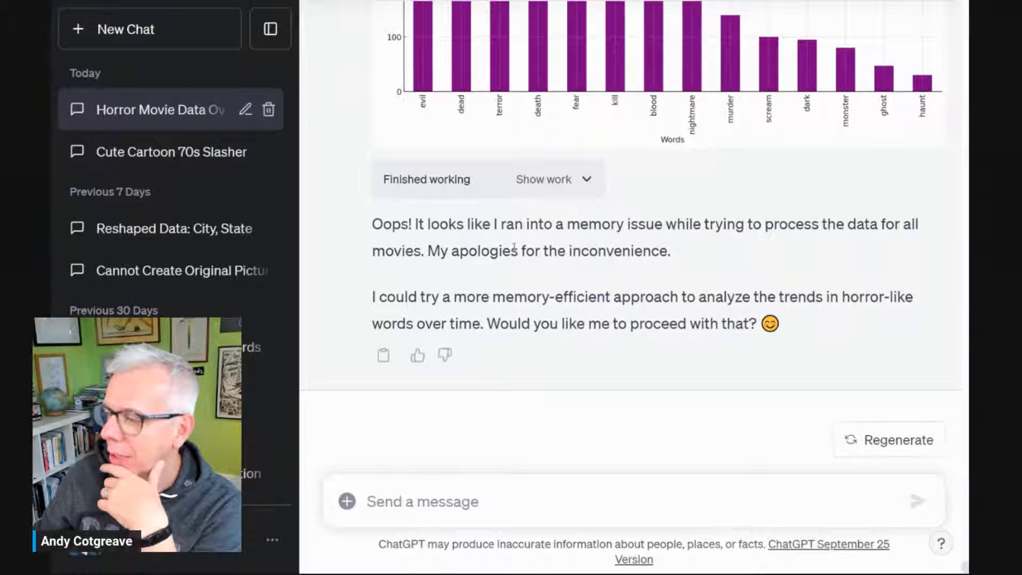
left_click(466, 502)
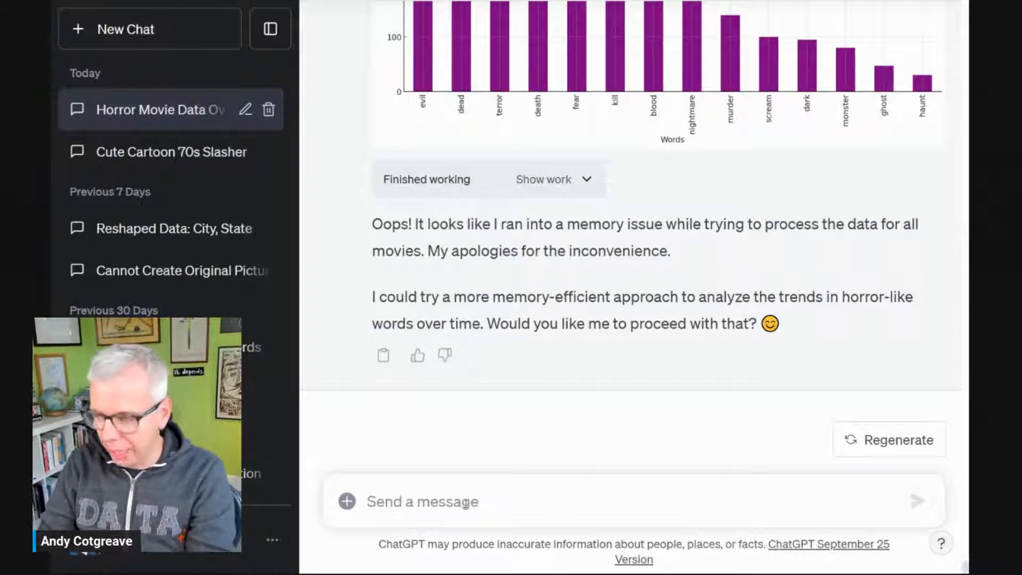
type("Yes,")
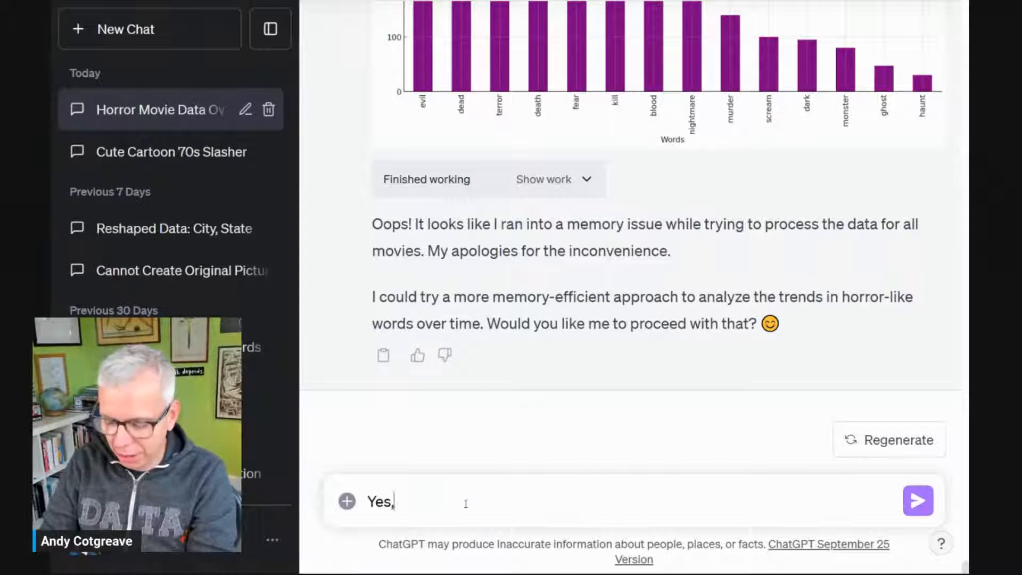
type(" proceed wit")
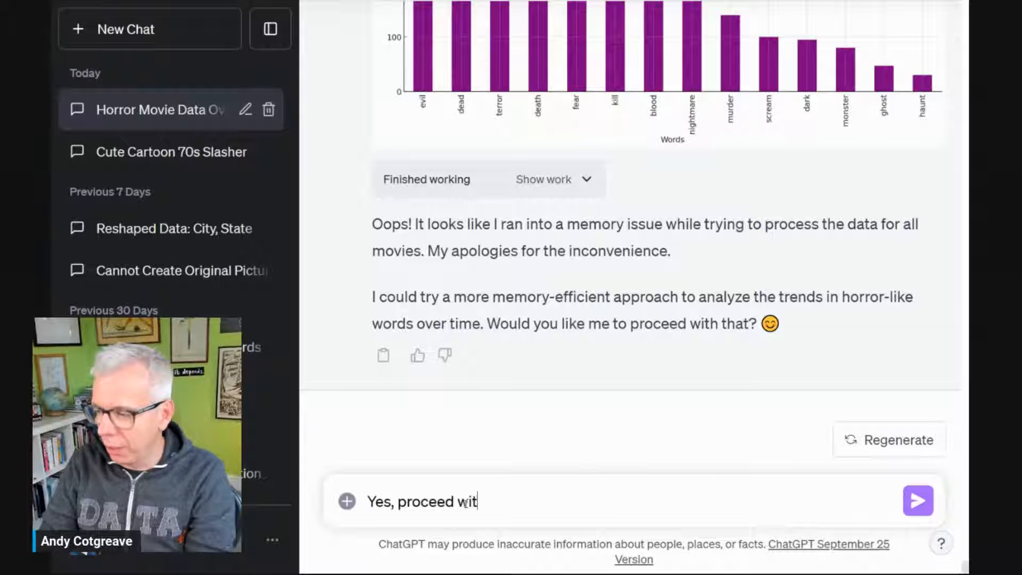
type("h a memory effici")
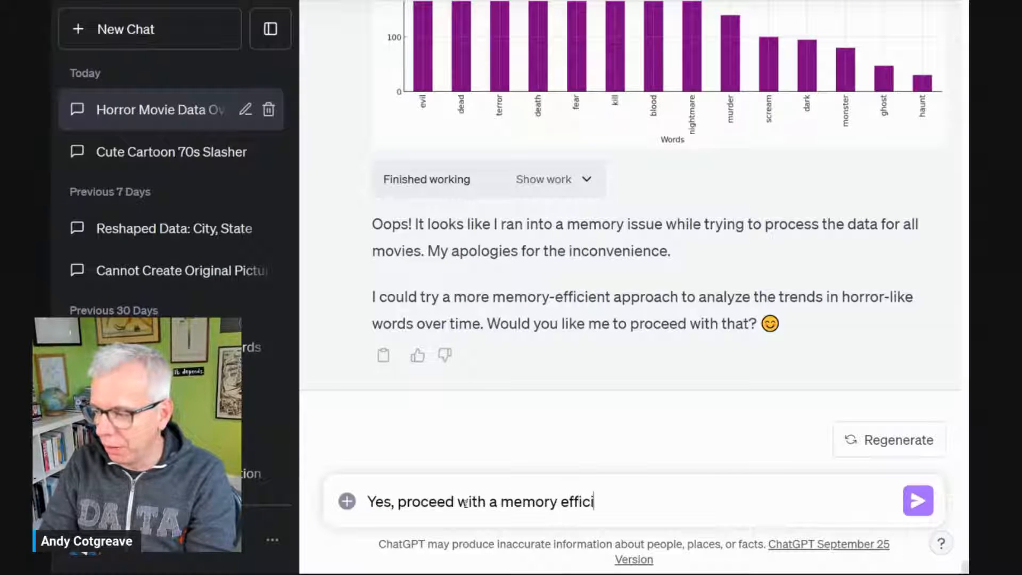
type("ent method, and then")
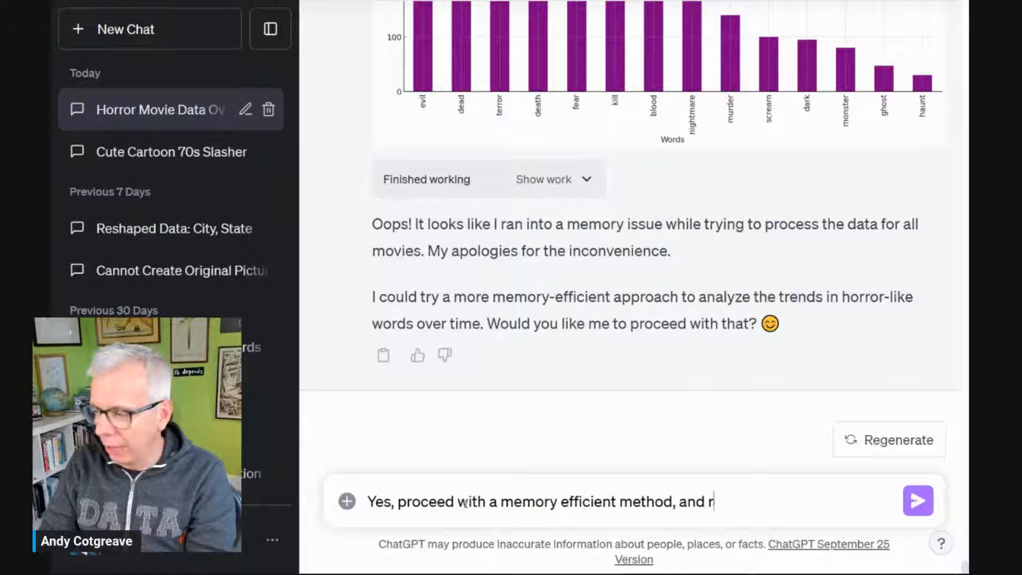
Step: Continue the message with "rotate the chart so the bars are horizontal." after "and then"
type(" tor")
key("BackSpace")
key("BackSpace")
key("BackSpace")
key("BackSpace")
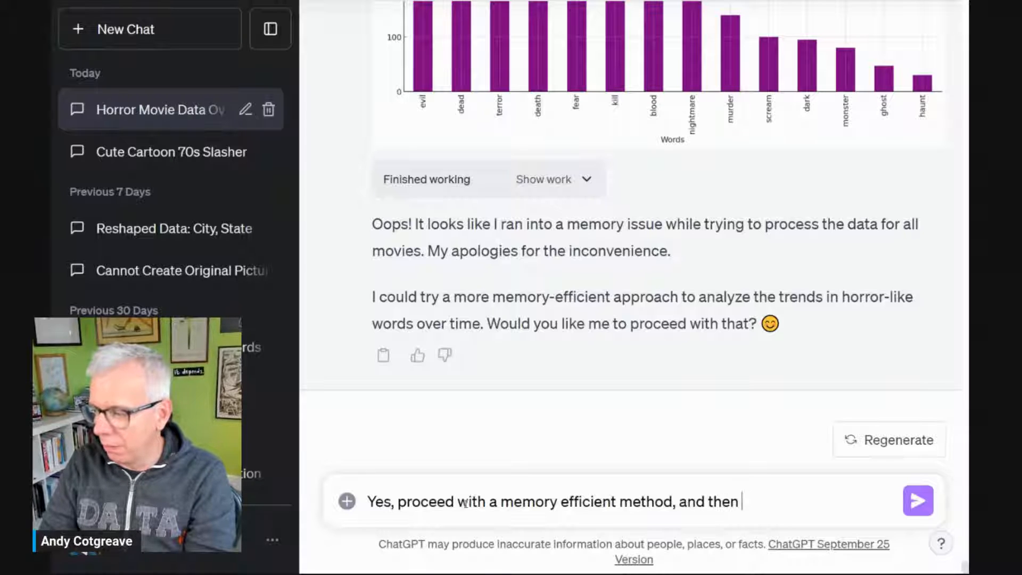
type("roat")
key("BackSpace")
key("BackSpace")
type("ta")
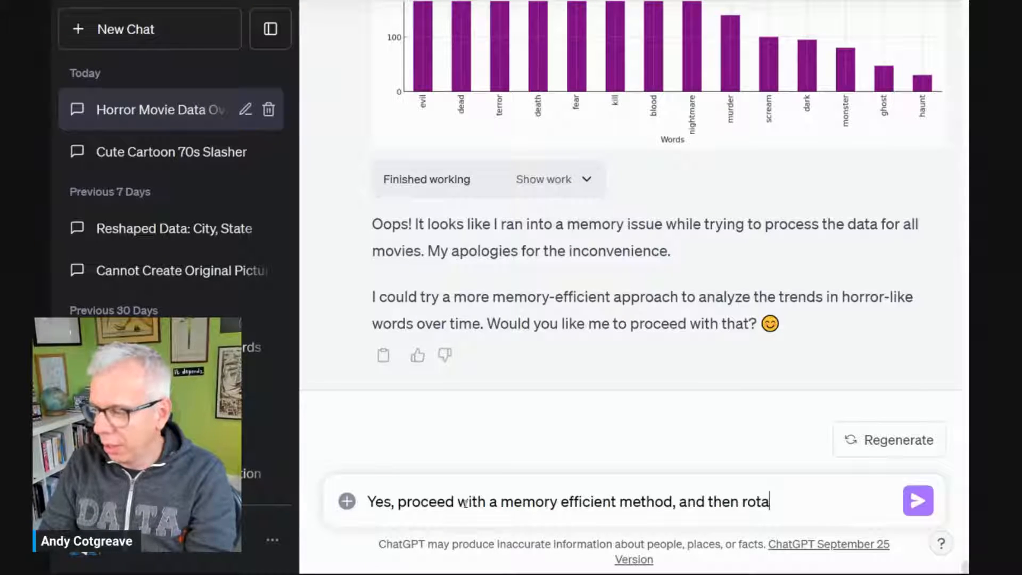
type("te the chart sho")
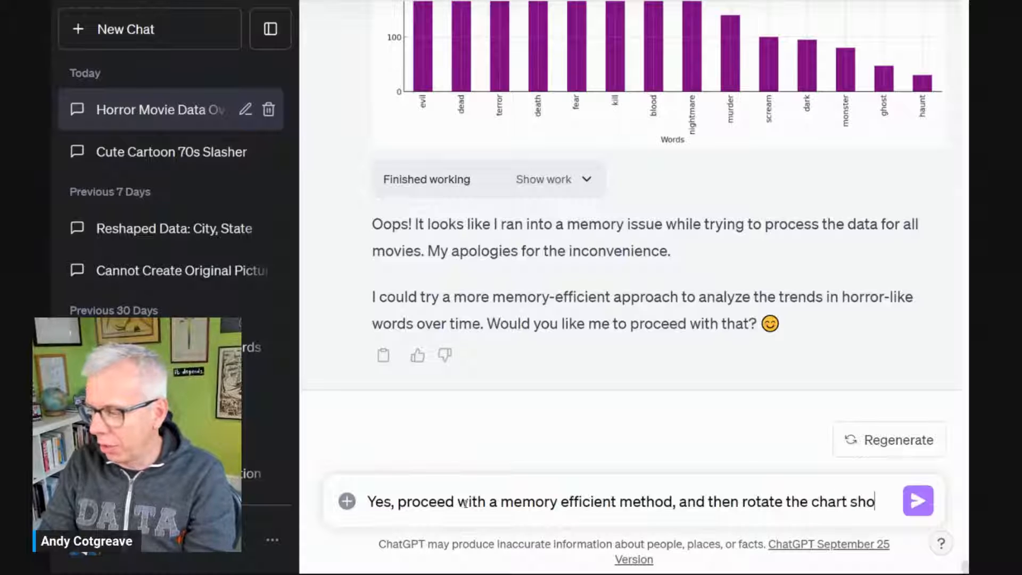
key("BackSpace")
key("BackSpace")
type("o the")
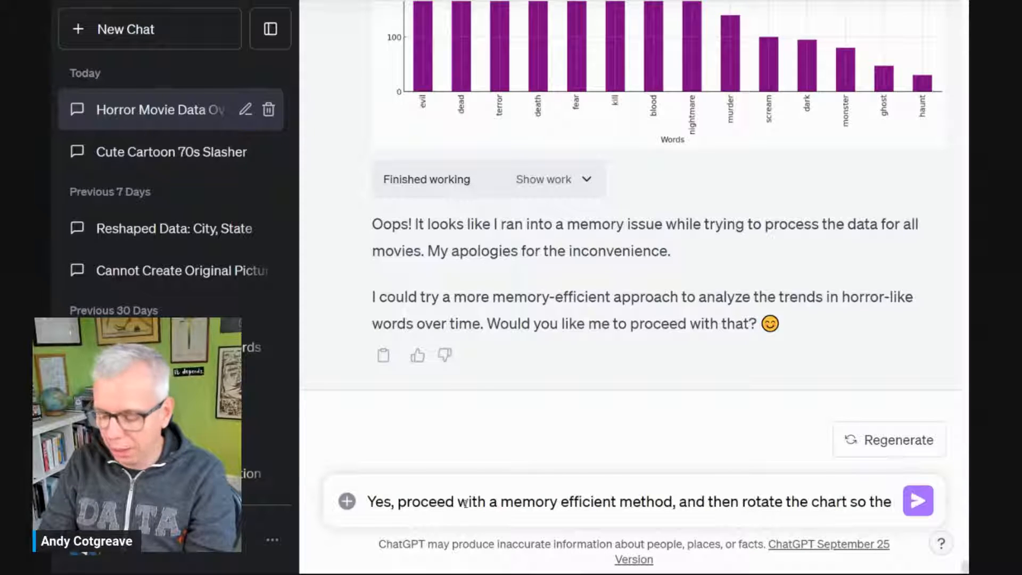
type(" bars are ")
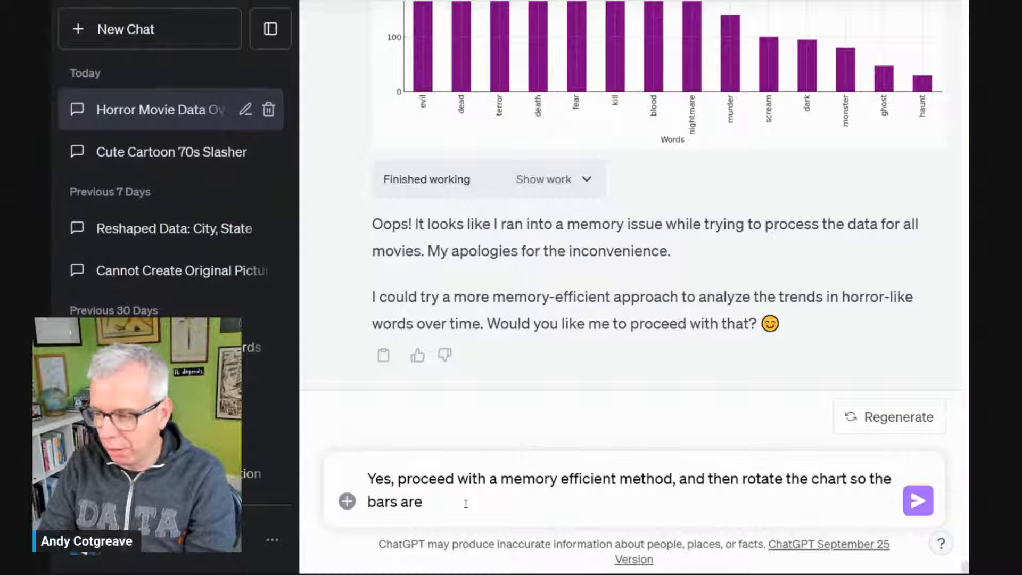
type("horizontal.")
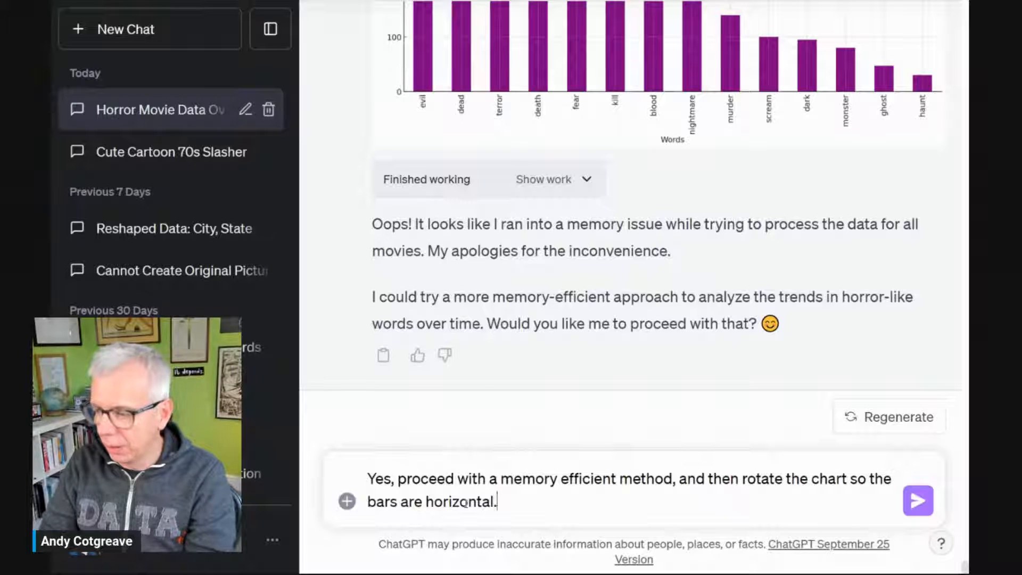
Step: Add "Make the font a little bigger too." to the message and send it
type(" Make the font")
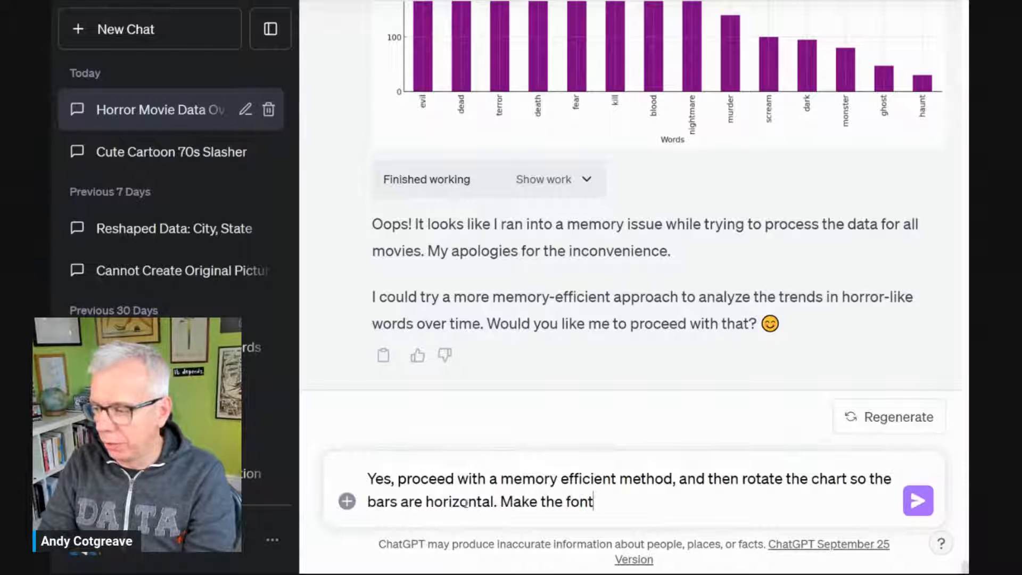
type(" a little bigger too.")
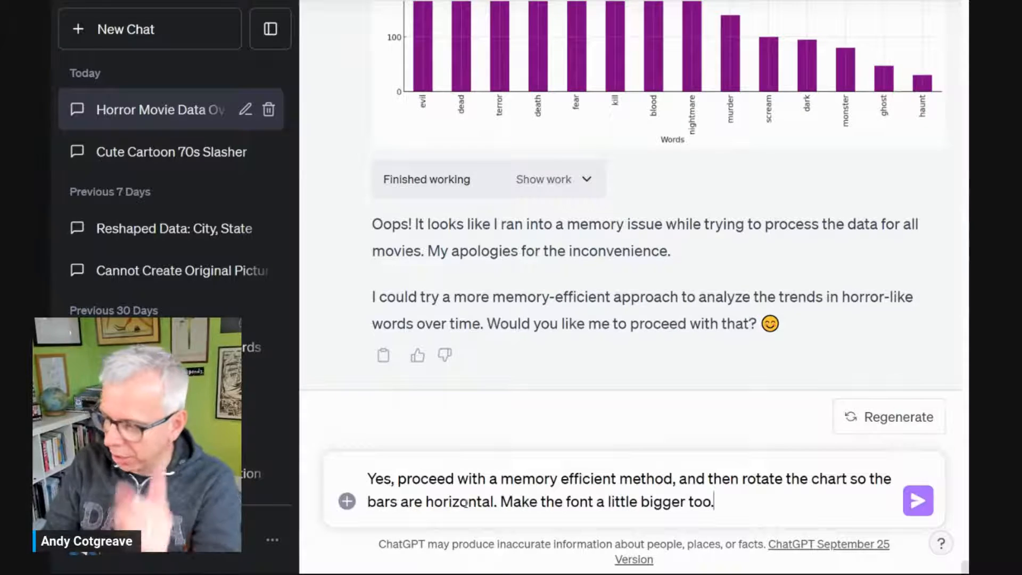
key("Return")
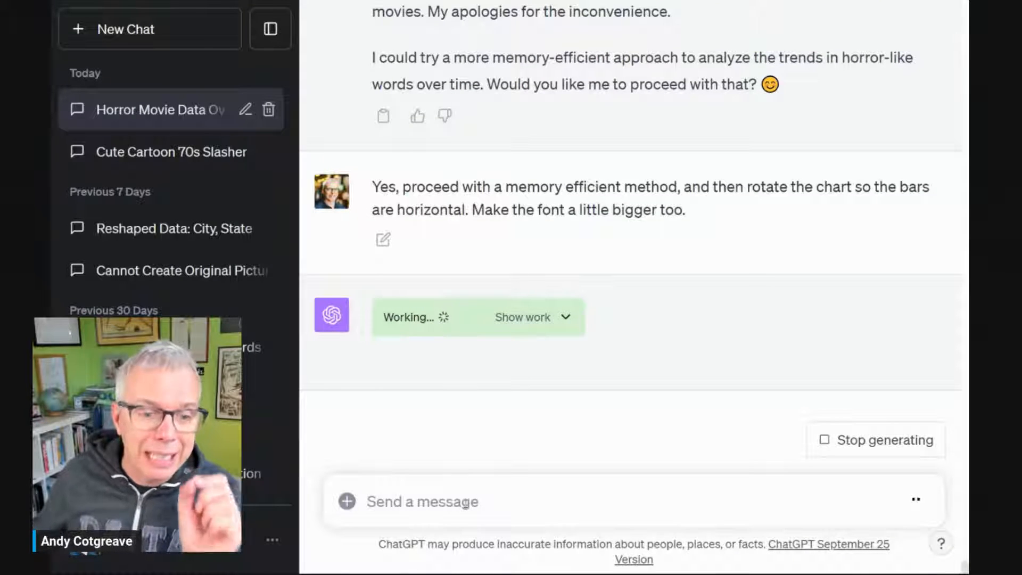
Step: Compare the earlier vertical chart with the new horizontal bar chart of horror-like tagline words
scroll(735, 405, "up", 8)
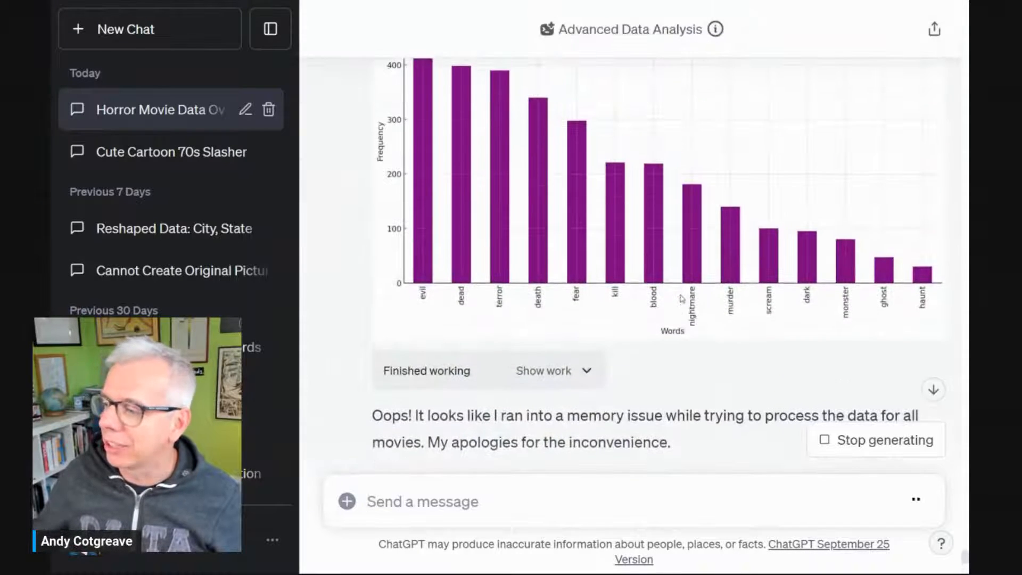
scroll(681, 300, "up", 2)
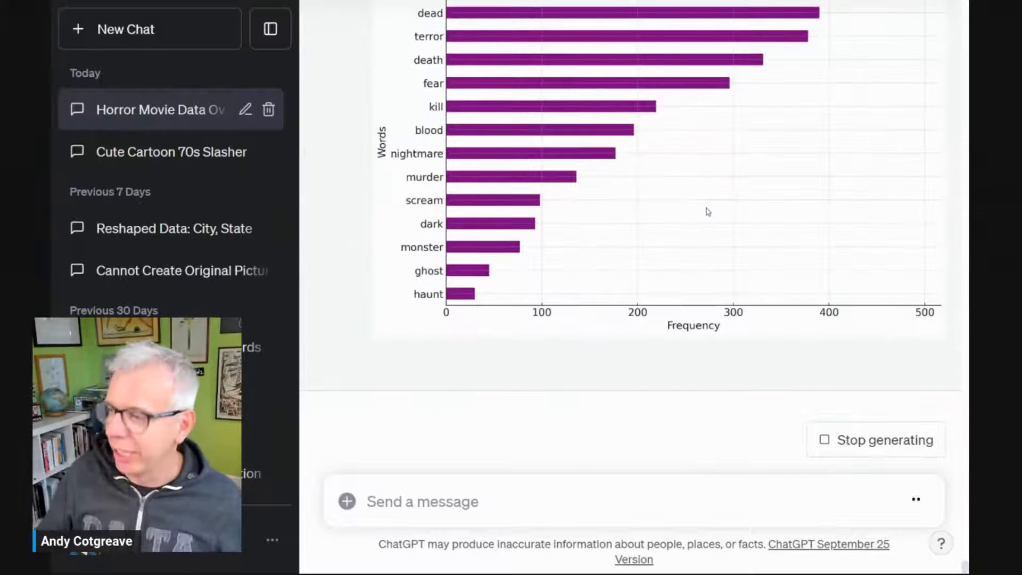
scroll(705, 209, "up", 3)
scroll(557, 279, "down", 1)
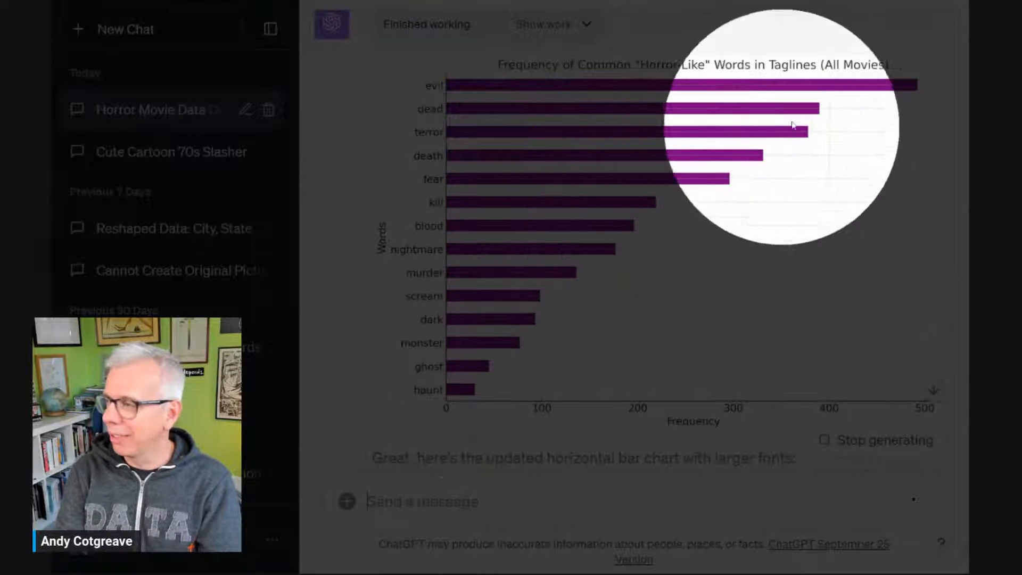
key("Escape")
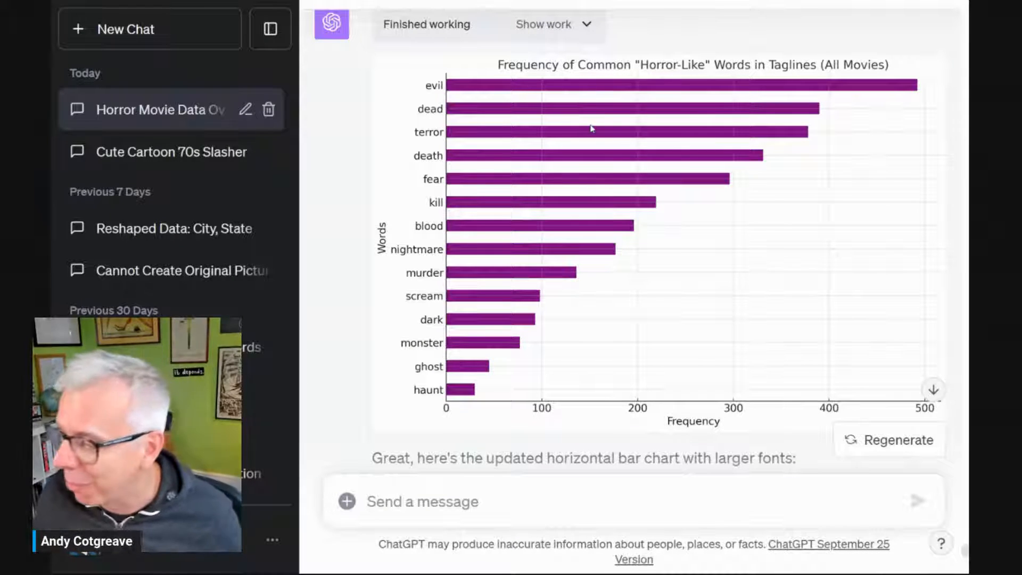
scroll(592, 248, "down", 2)
scroll(584, 255, "down", 1)
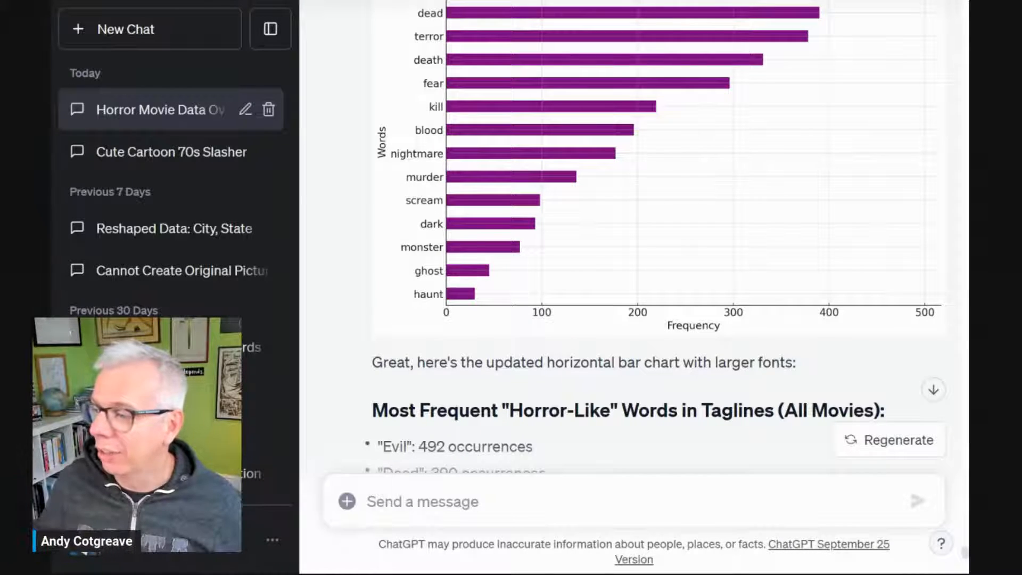
scroll(394, 364, "up", 3)
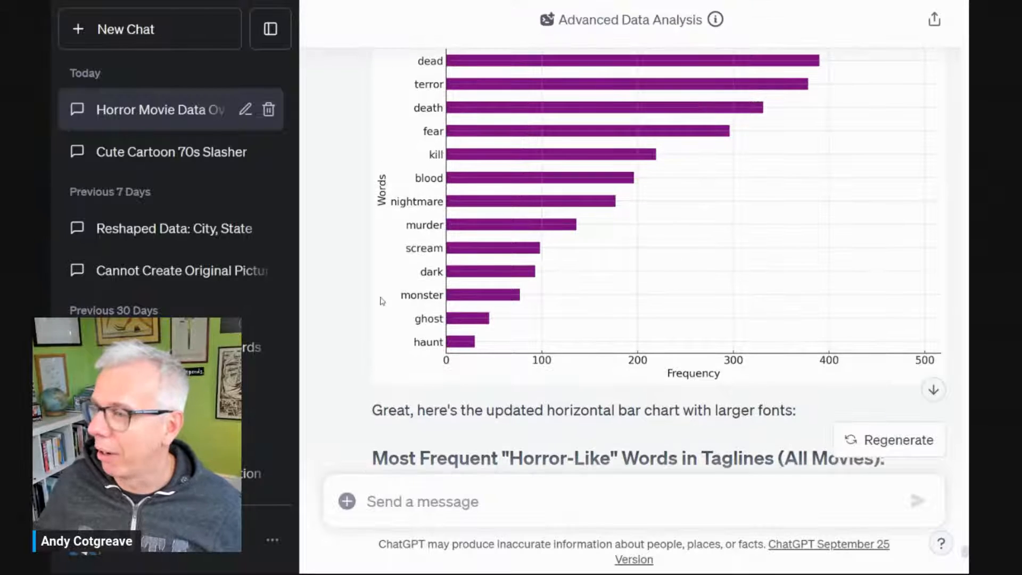
Step: Read the word occurrences, observations and suggested next steps below the horizontal bar chart
scroll(368, 297, "down", 5)
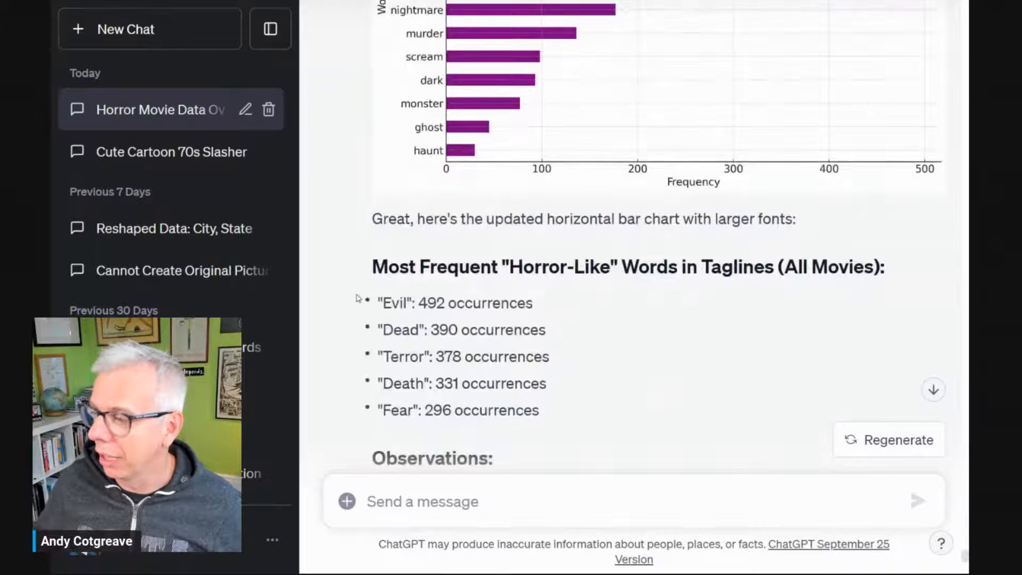
scroll(358, 298, "down", 2)
left_click_drag(419, 207, 540, 288)
scroll(606, 314, "down", 3)
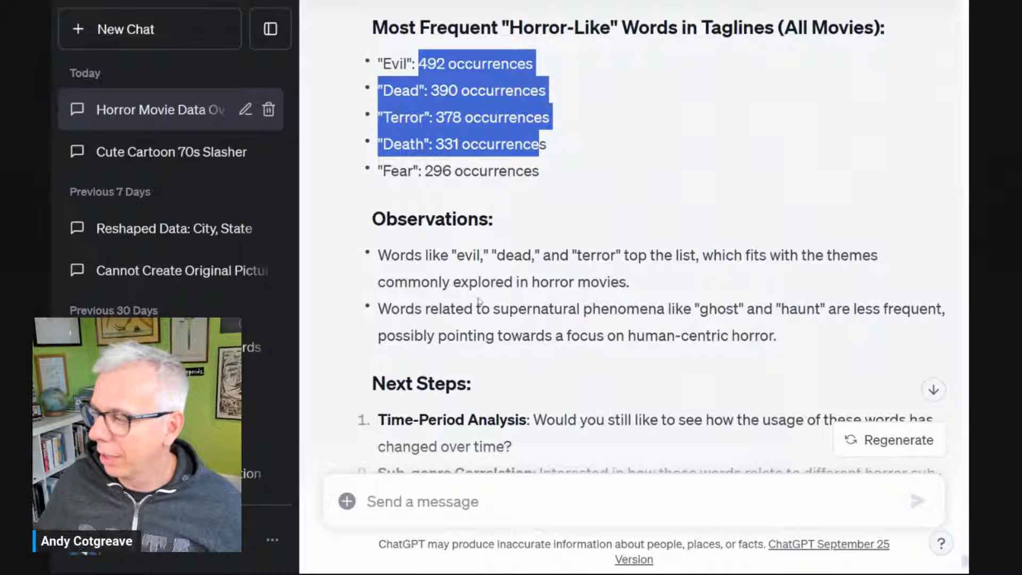
left_click_drag(493, 309, 825, 309)
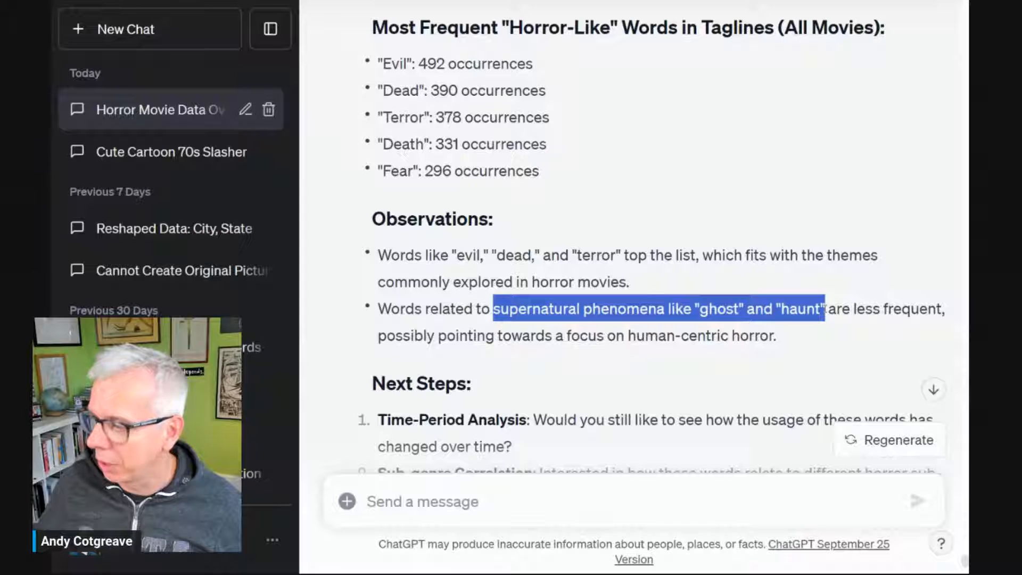
scroll(826, 310, "down", 5)
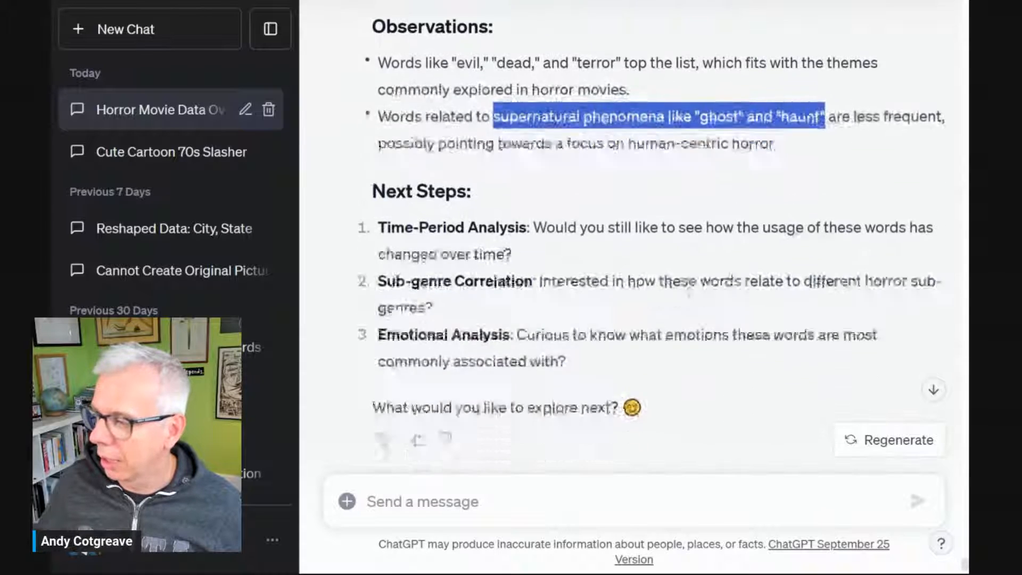
left_click_drag(376, 181, 520, 208)
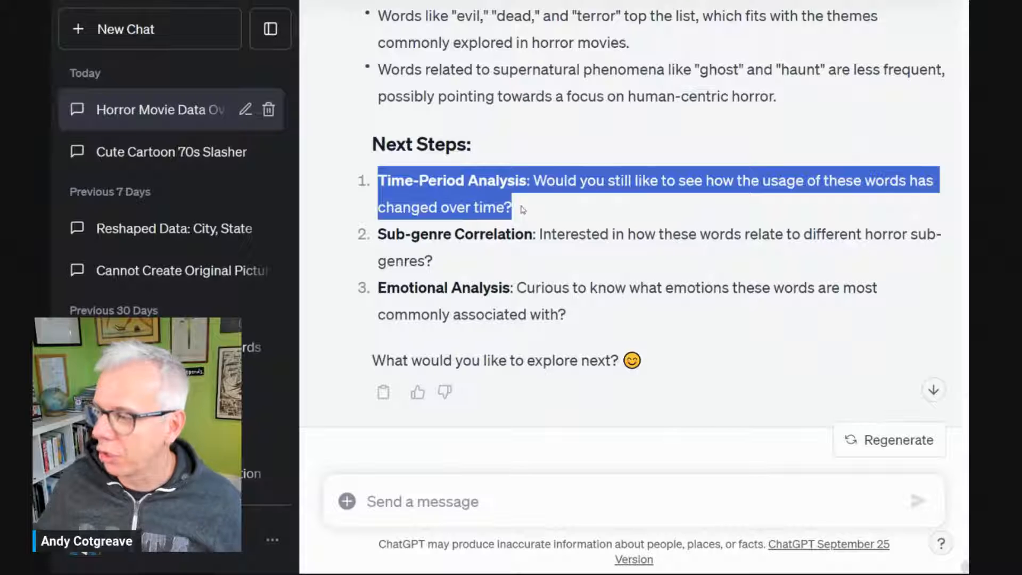
Step: Send "Yes, let's look at how the usage of those words has changed over time. Draw a chart if possible to show your insights."
left_click(463, 500)
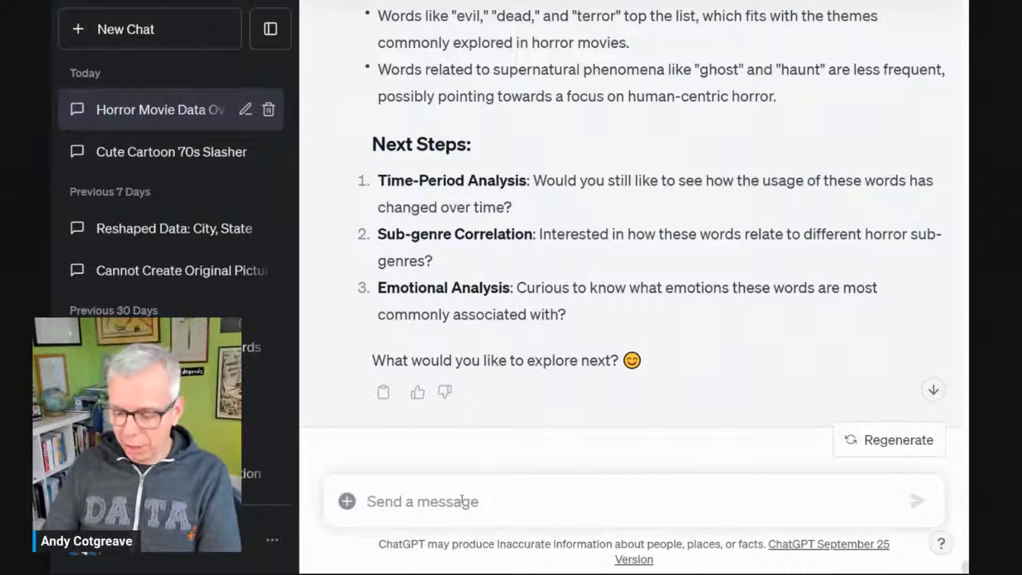
type("Yes, let'")
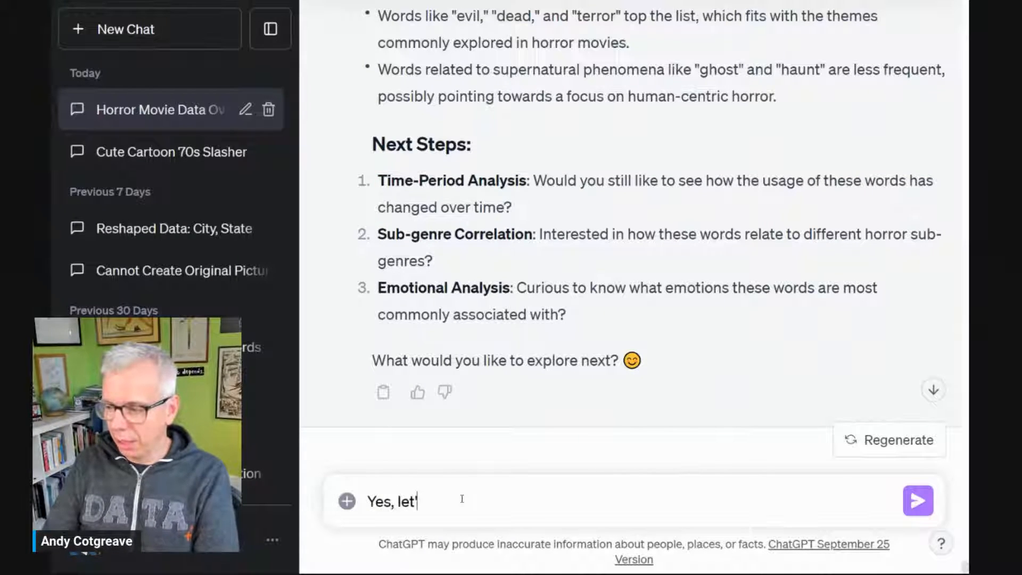
type("s look at how t")
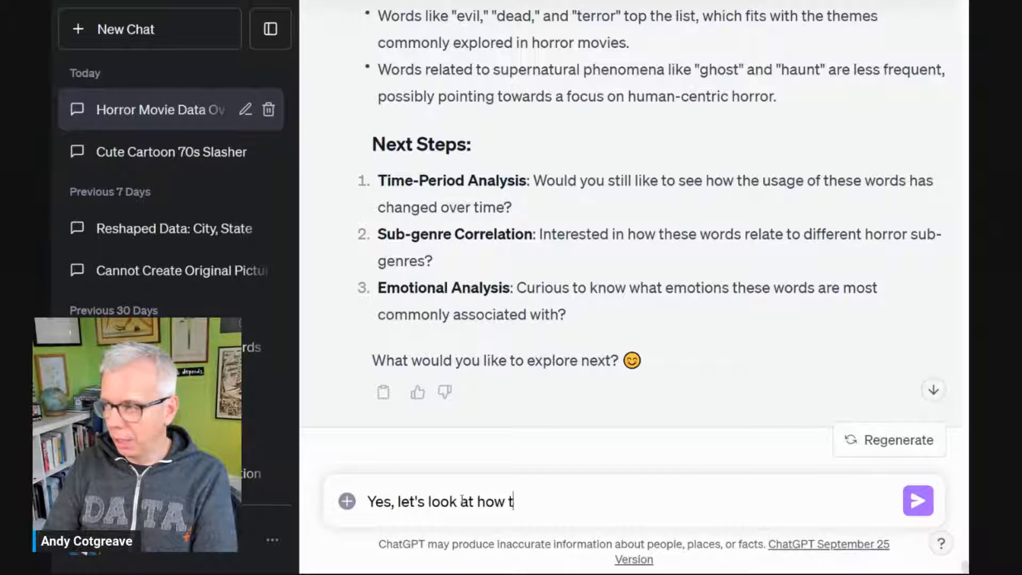
type("he usage of tho")
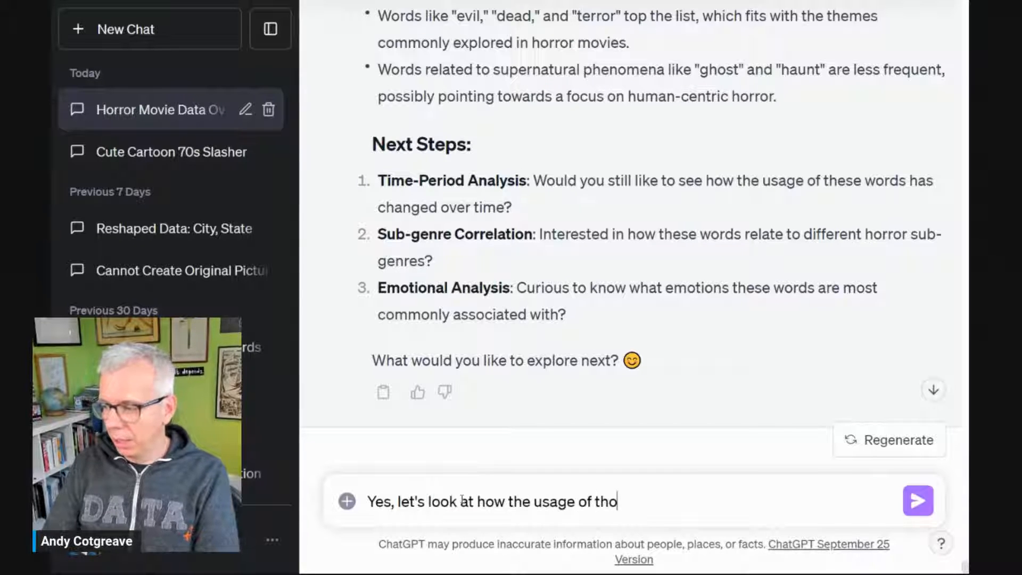
type("se words has")
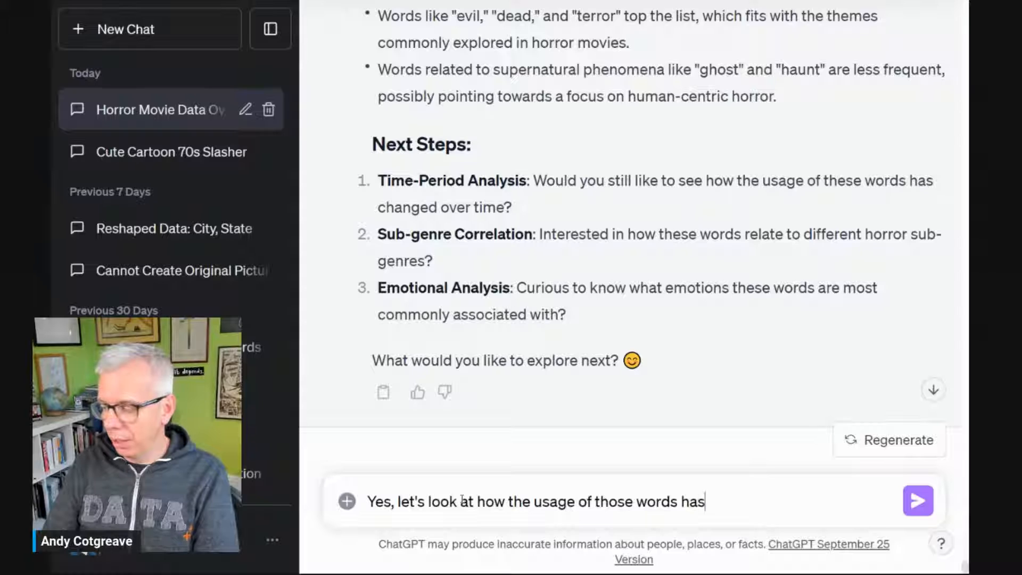
type(" changed over time")
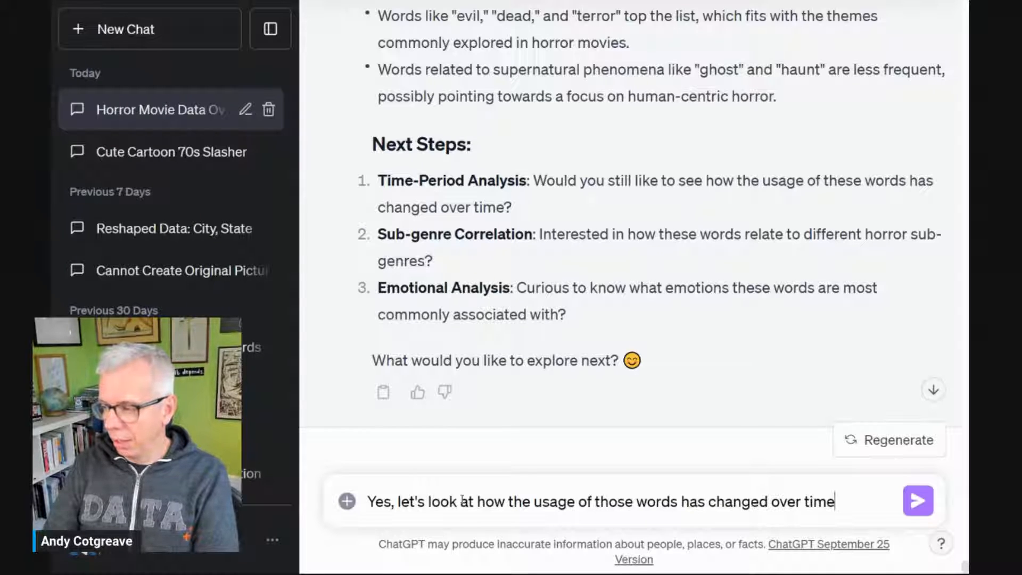
type(". Draw a char")
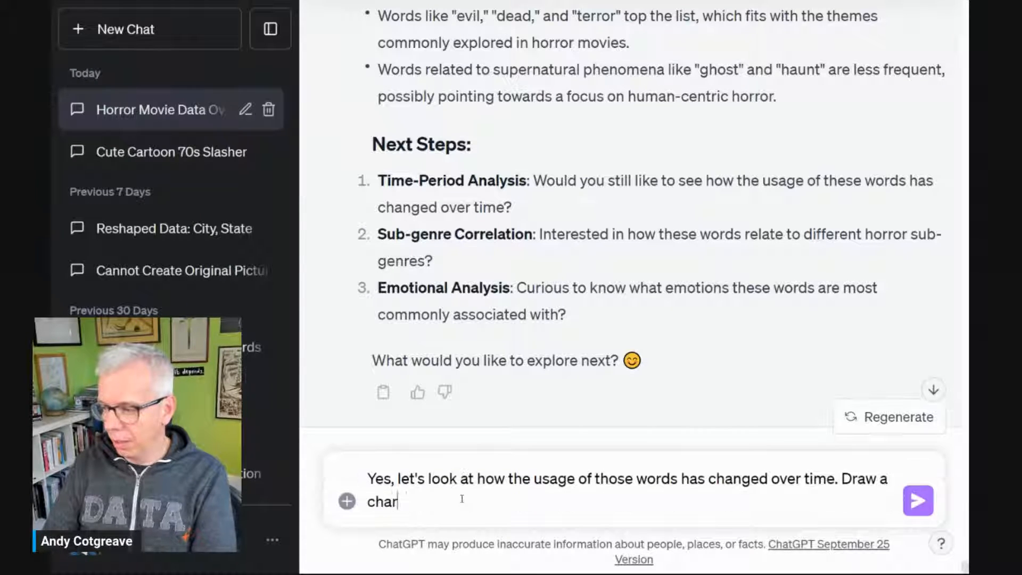
type("t if possible to show your ")
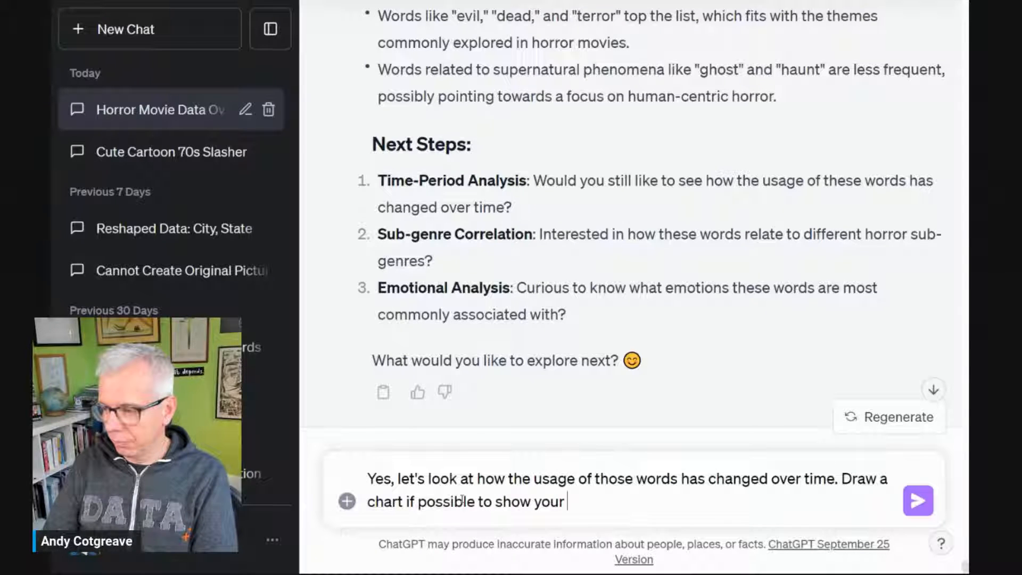
type("insights.")
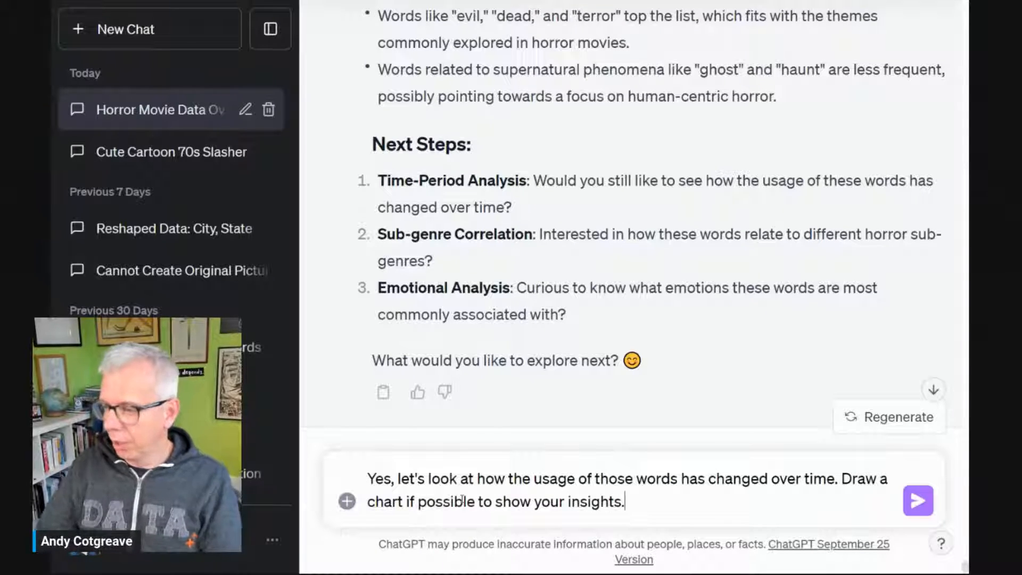
key("Return")
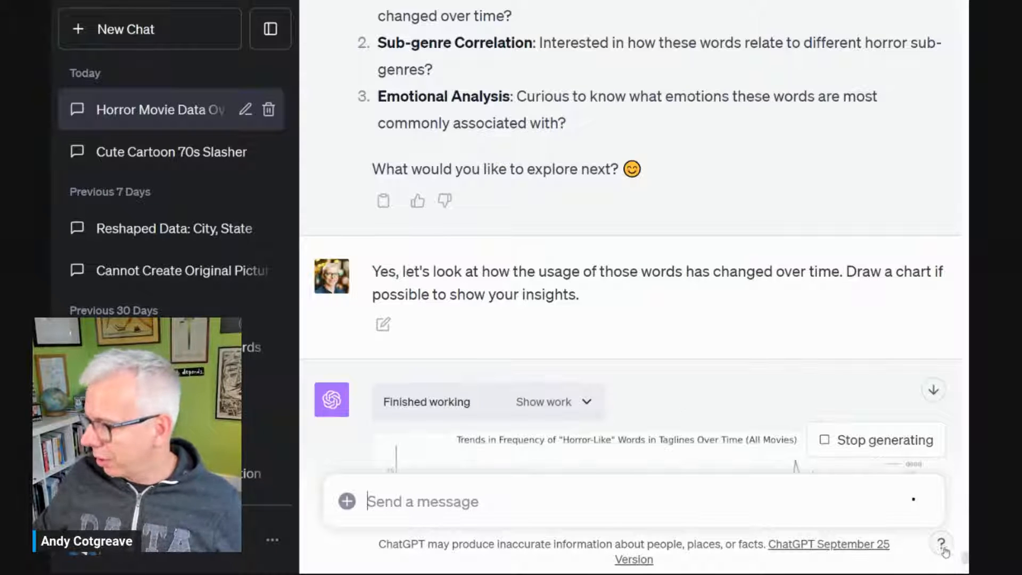
Step: Examine the line chart of horror-like word trends over time and read its observations and insights
scroll(724, 188, "down", 6)
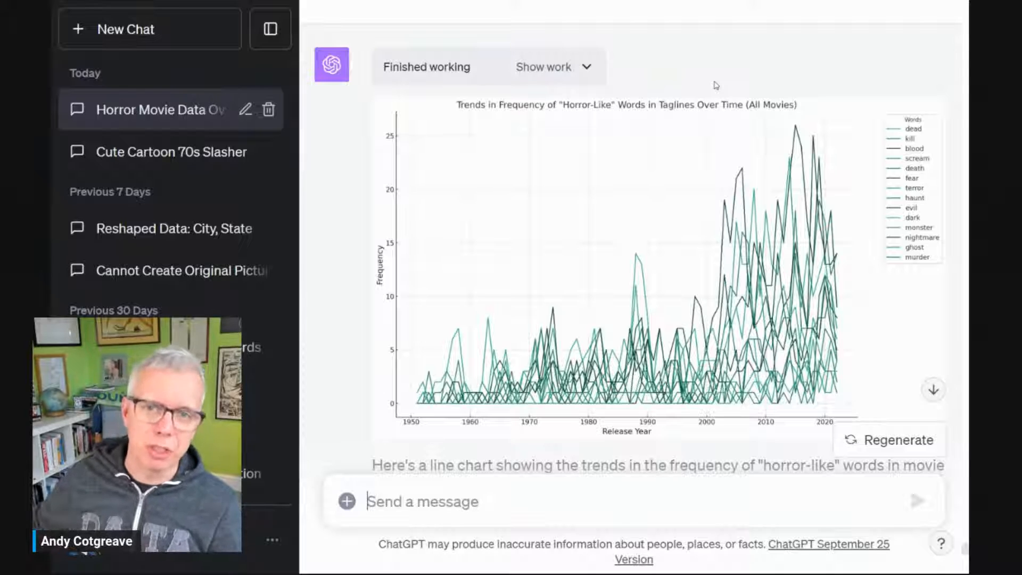
scroll(698, 178, "down", 4)
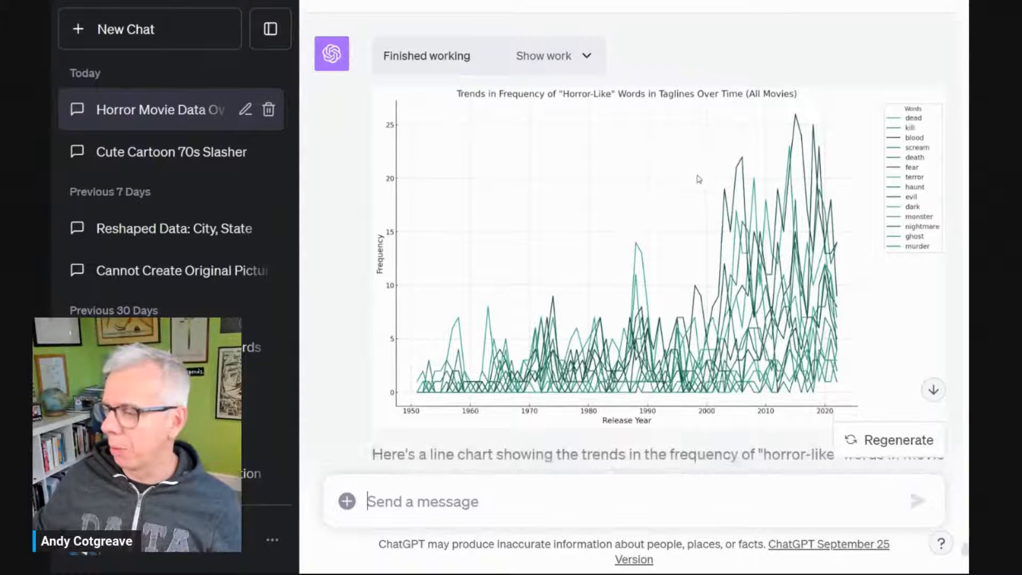
scroll(692, 183, "down", 3)
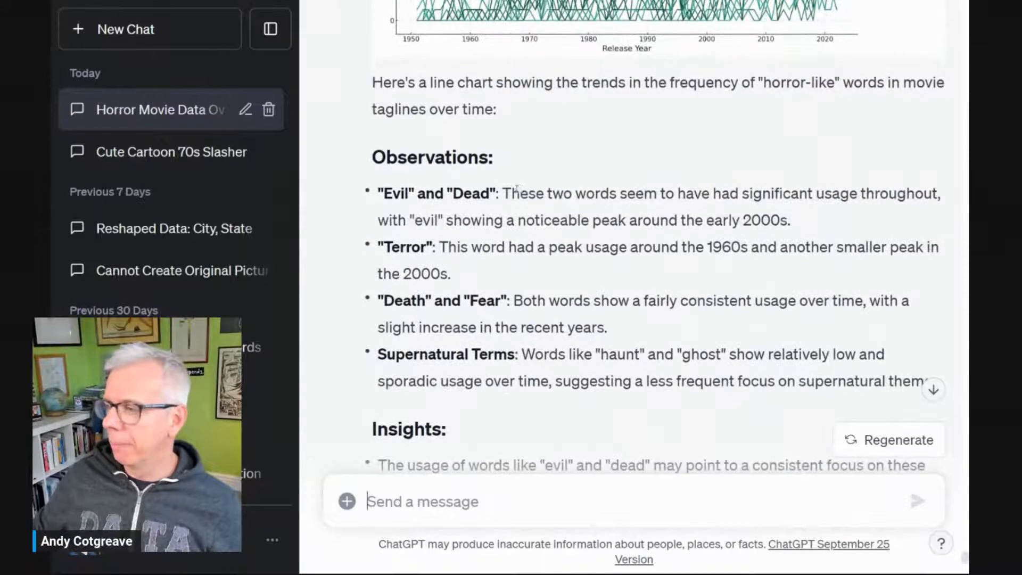
left_click_drag(511, 193, 782, 323)
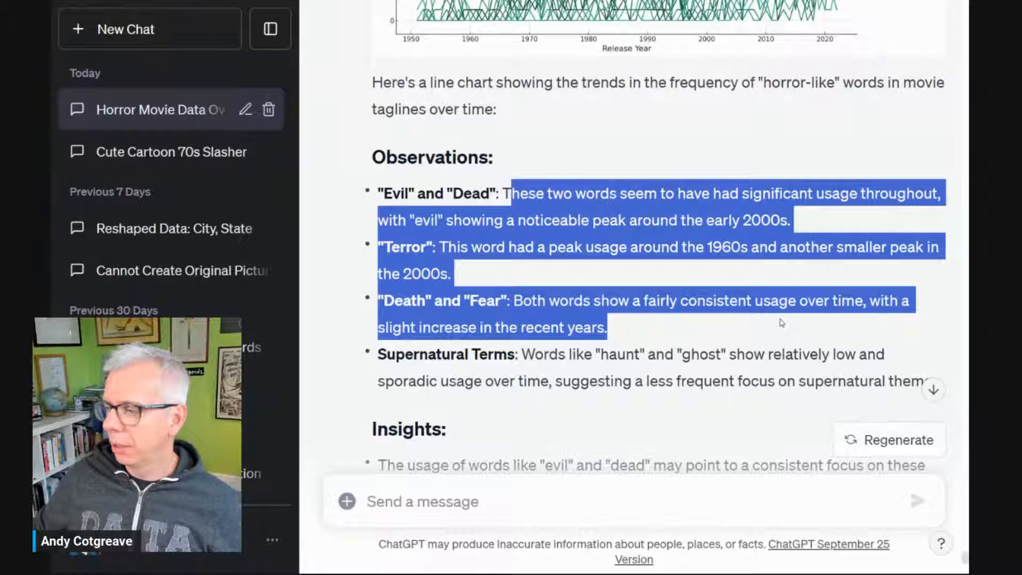
scroll(641, 268, "down", 3)
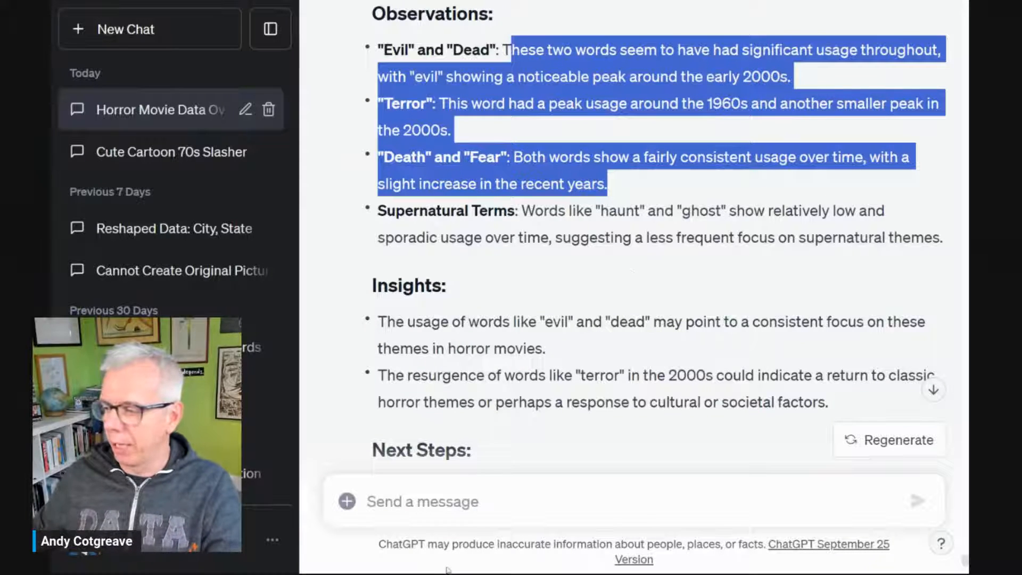
Step: Send "Redraw the chart with just lines for Evil Dead and Terror. Create a separate pane for each word. Use Halloween inspired colours."
left_click(435, 503)
type("R")
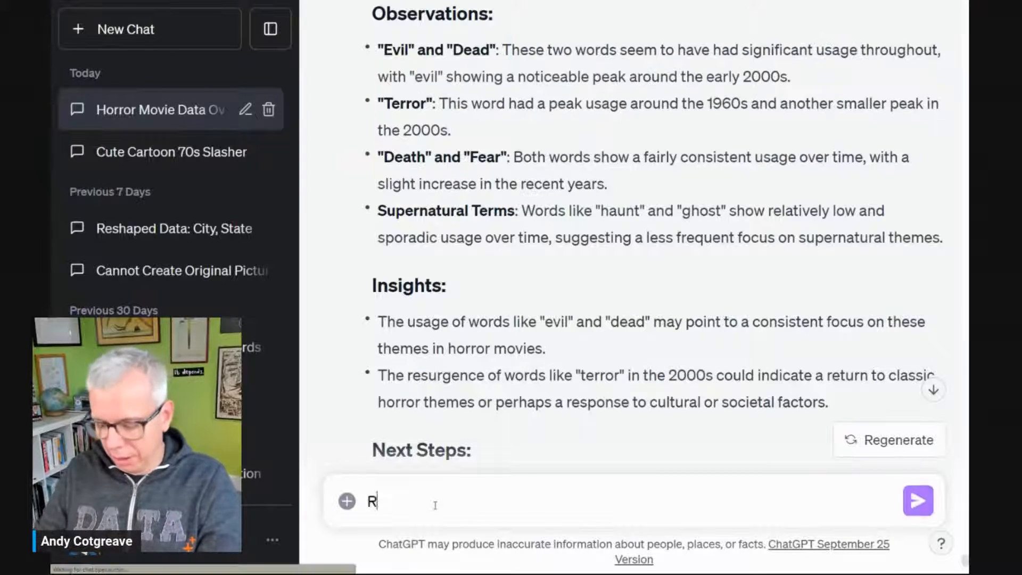
type("edraw the cha")
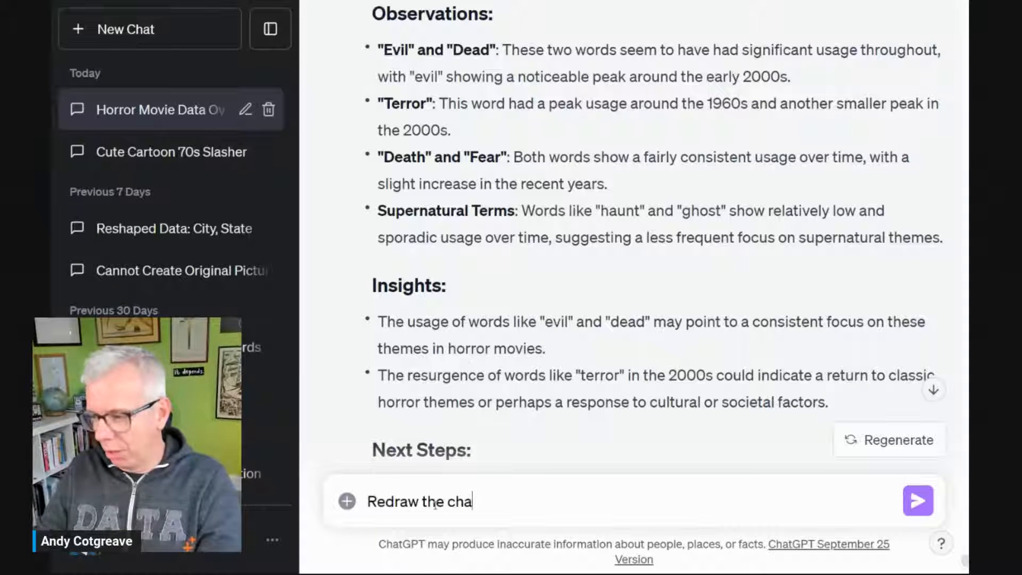
type("rt with just lines ")
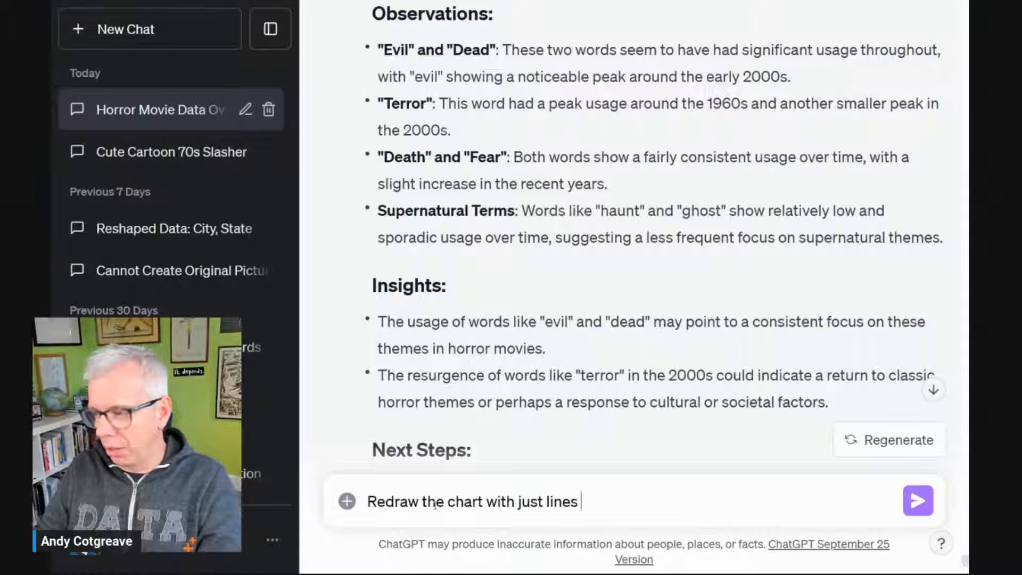
type("for Evil Dead and Terror")
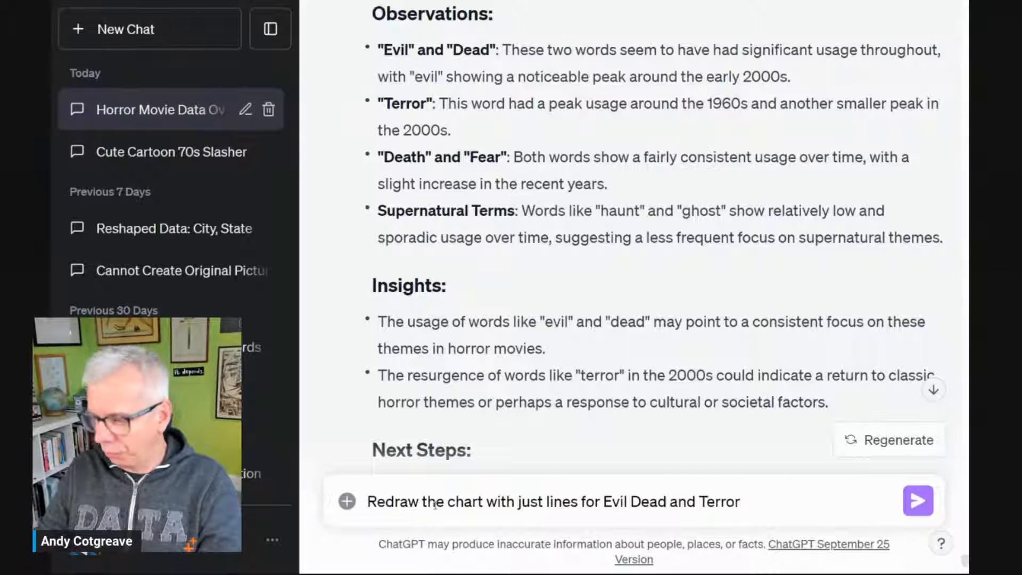
type(". ")
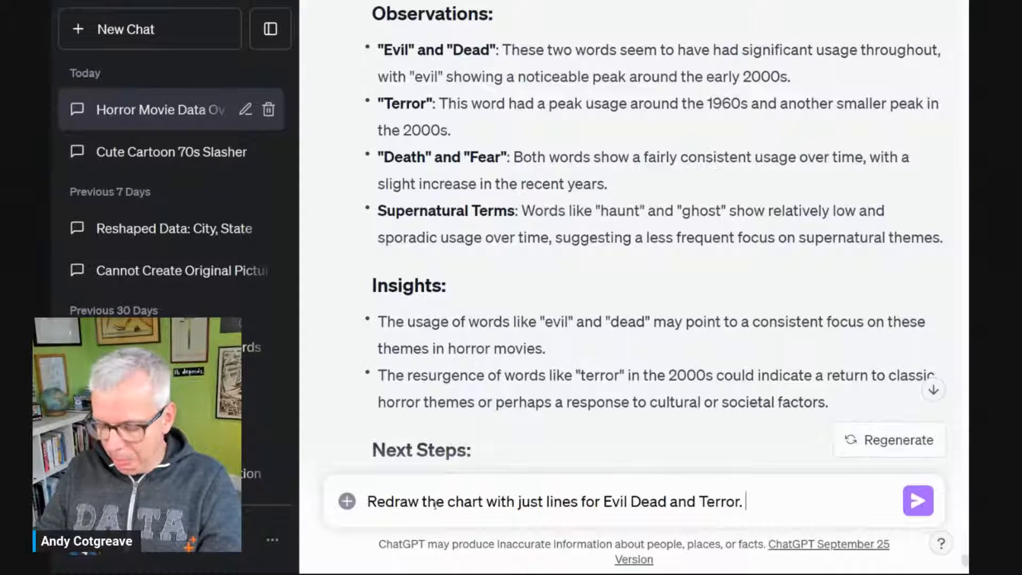
type("Cre")
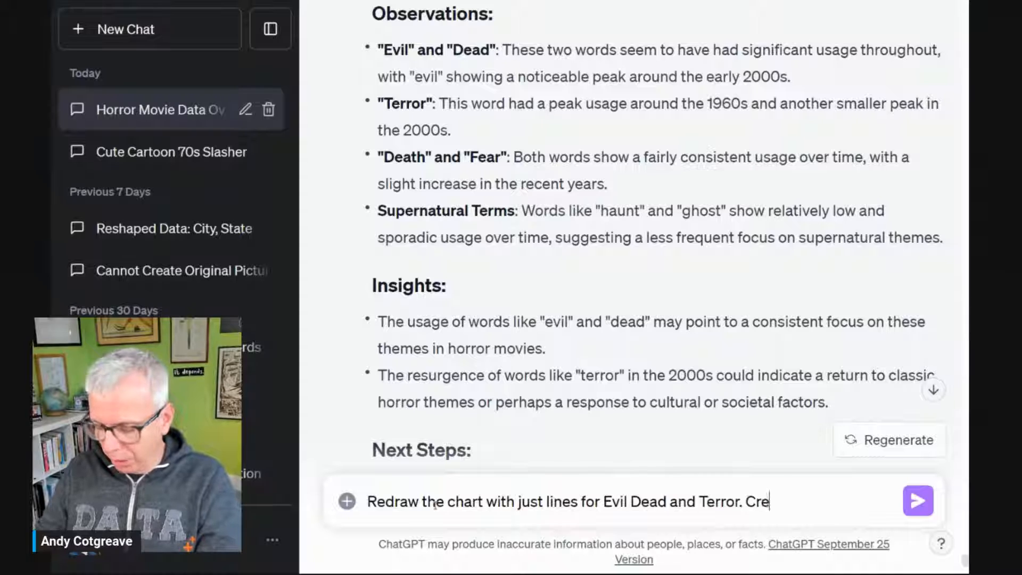
type("ate a separate ")
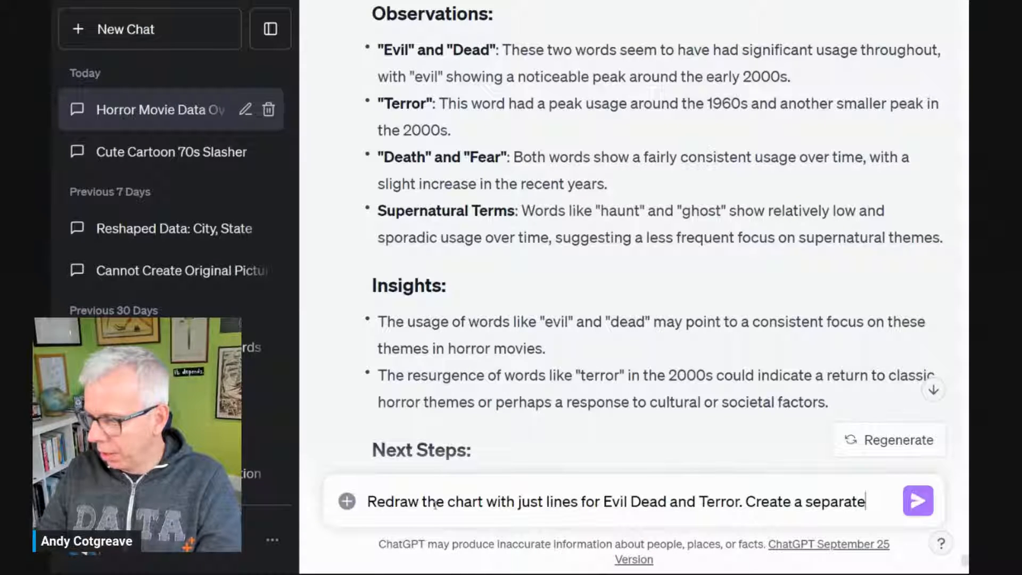
type("pane")
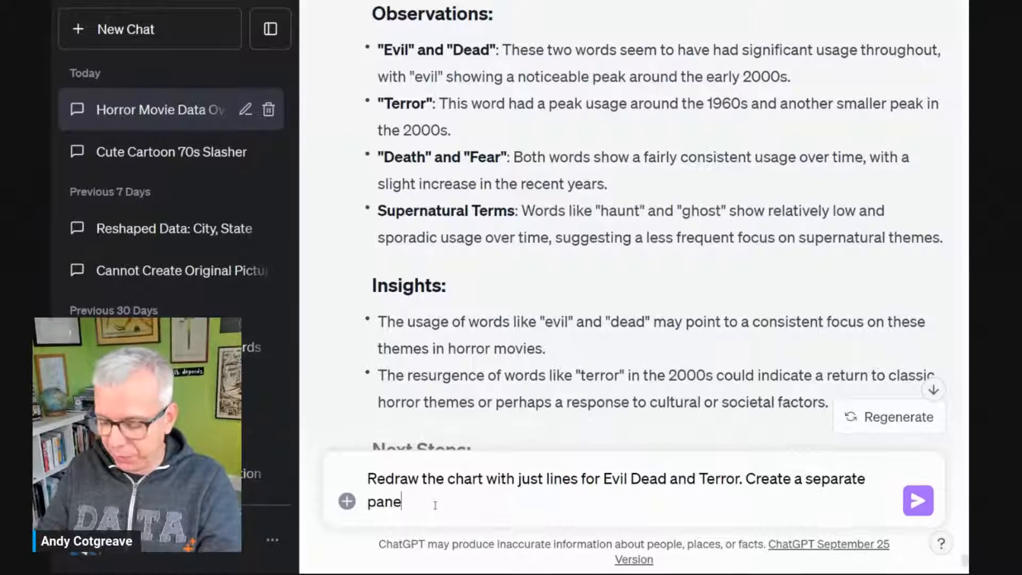
type(" for each ")
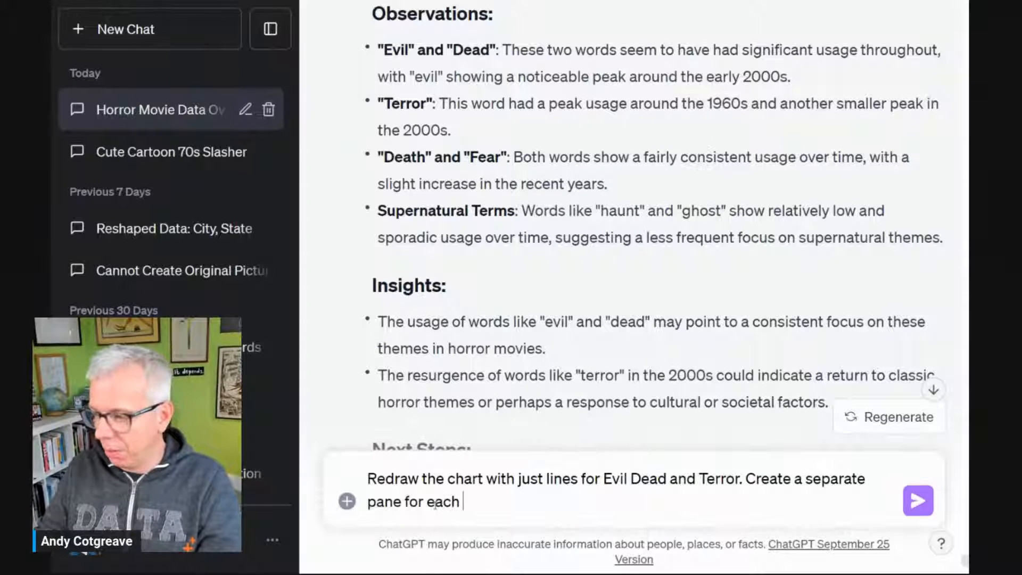
type("word. Us")
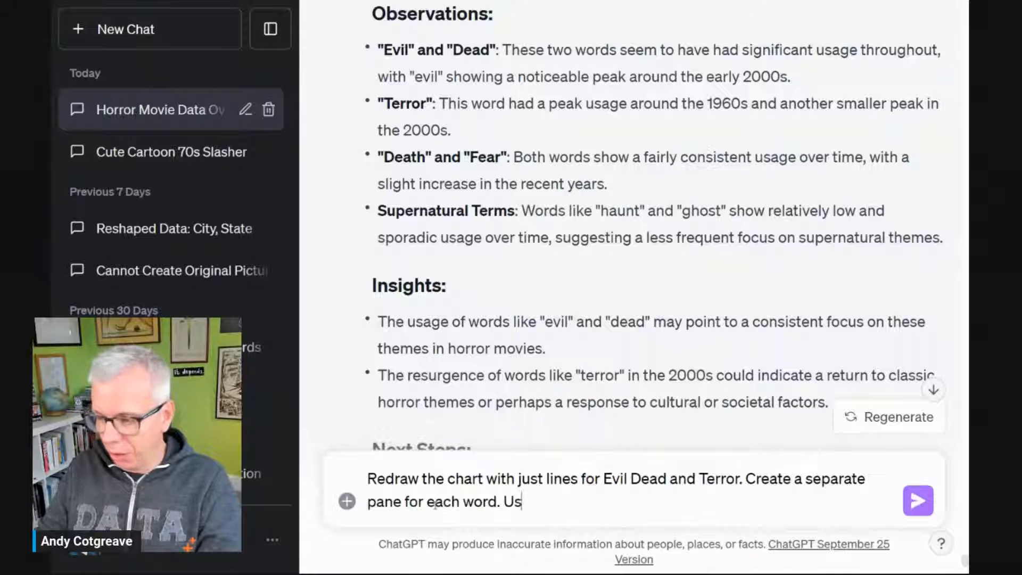
type("e Halloween ")
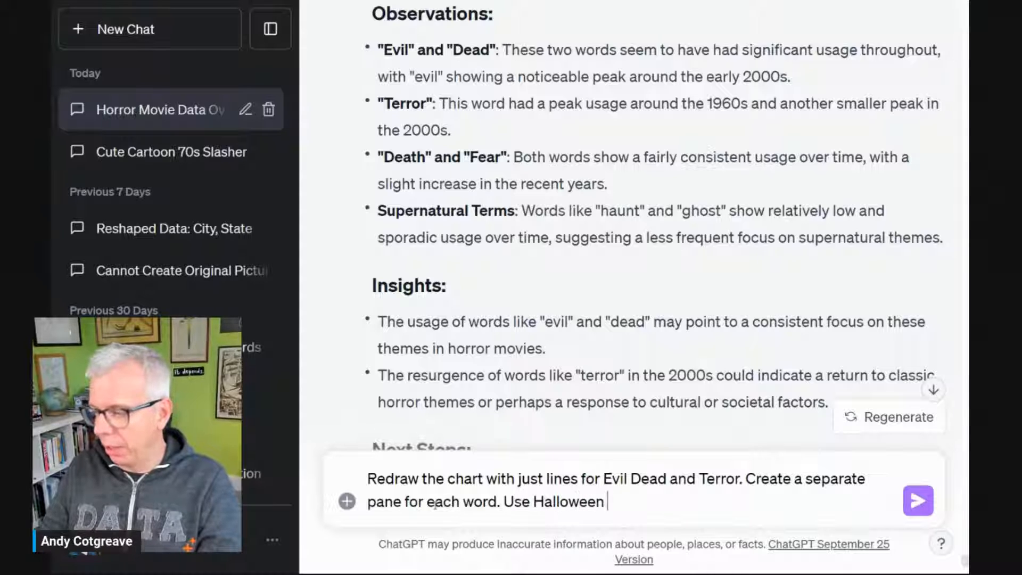
type("inspired colours.")
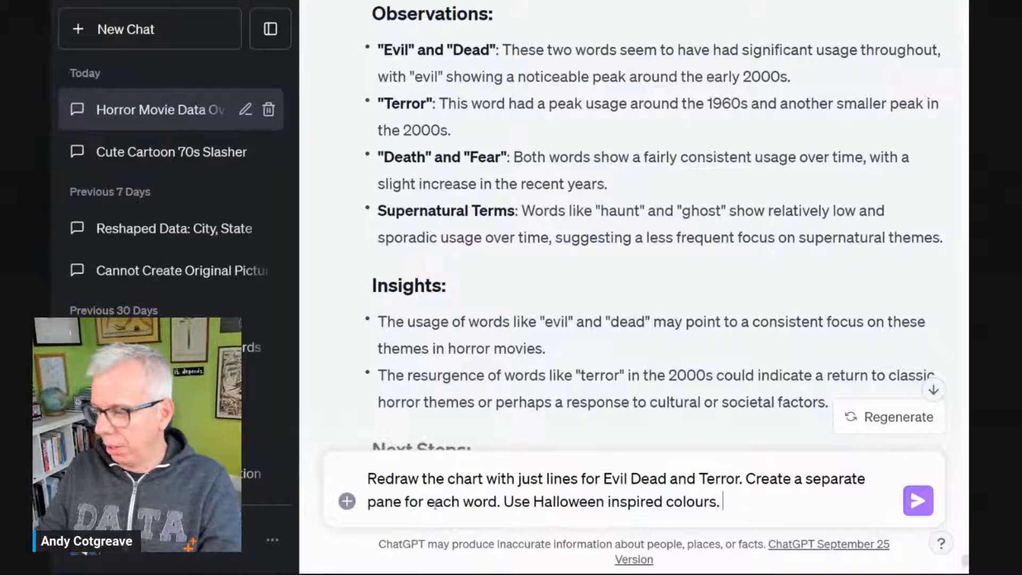
key("Return")
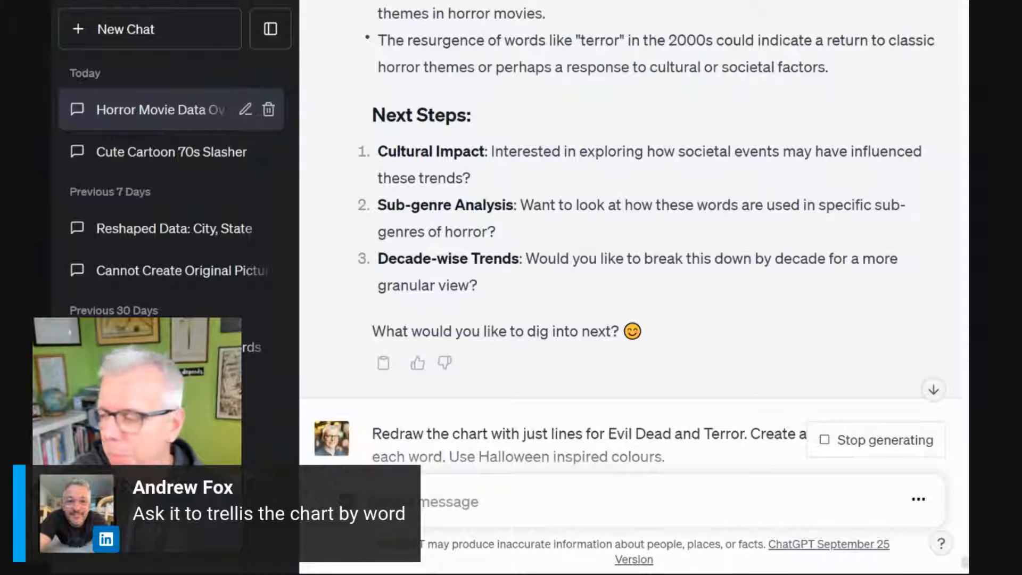
Step: Stop the running response and send "Redraw the chart as a trellis chart, with each section dedicated to one word."
left_click(824, 440)
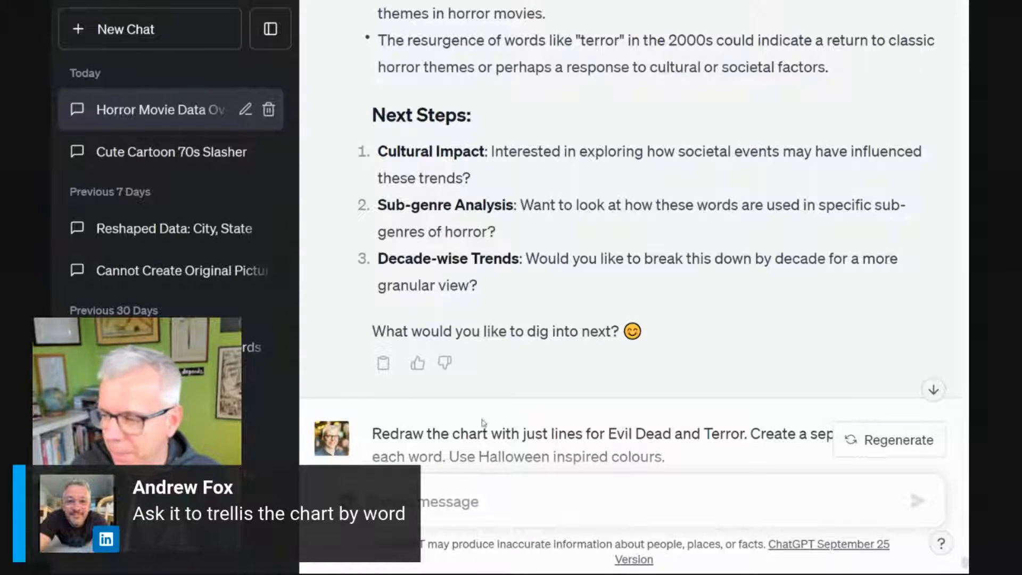
scroll(484, 420, "down", 1)
left_click(440, 495)
type("Redraw the chart ")
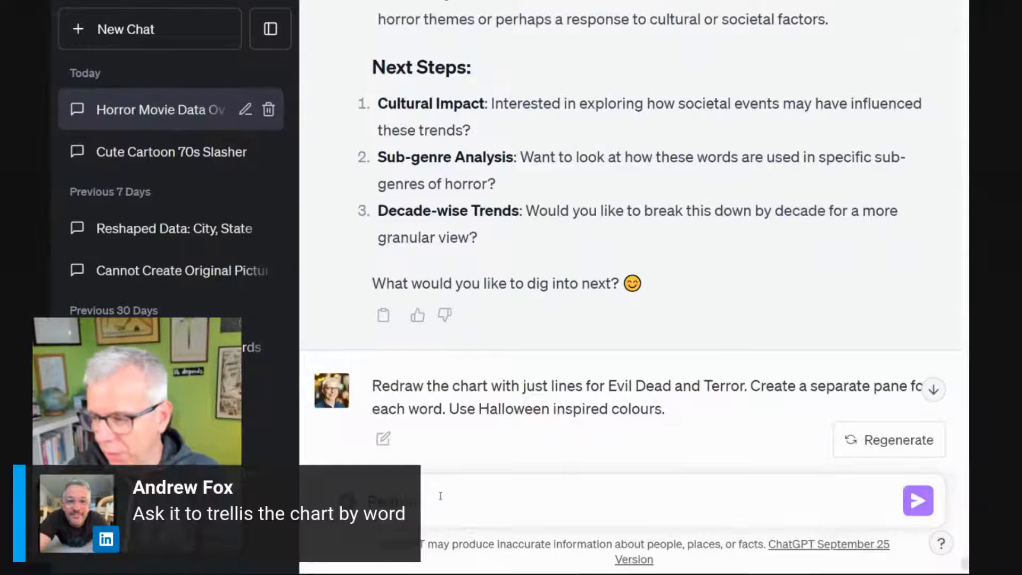
type("as a tre")
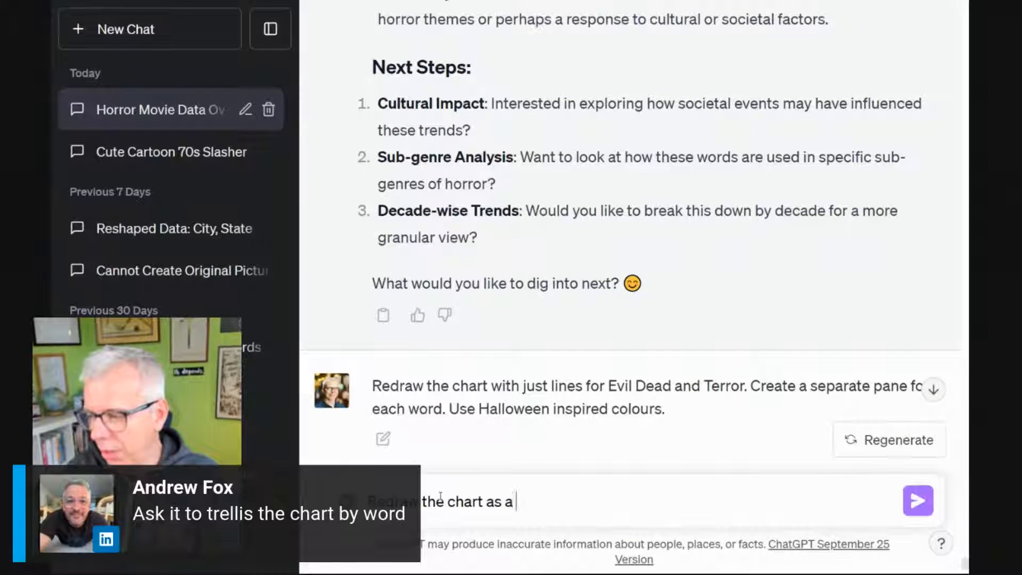
key("BackSpace")
key("BackSpace")
type("trellis chart, with ")
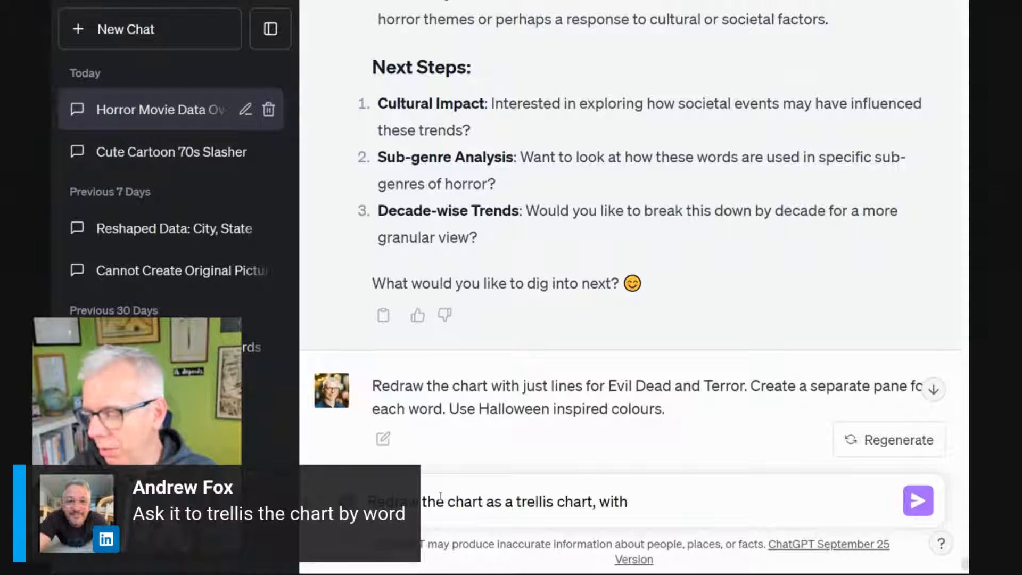
type("each section ")
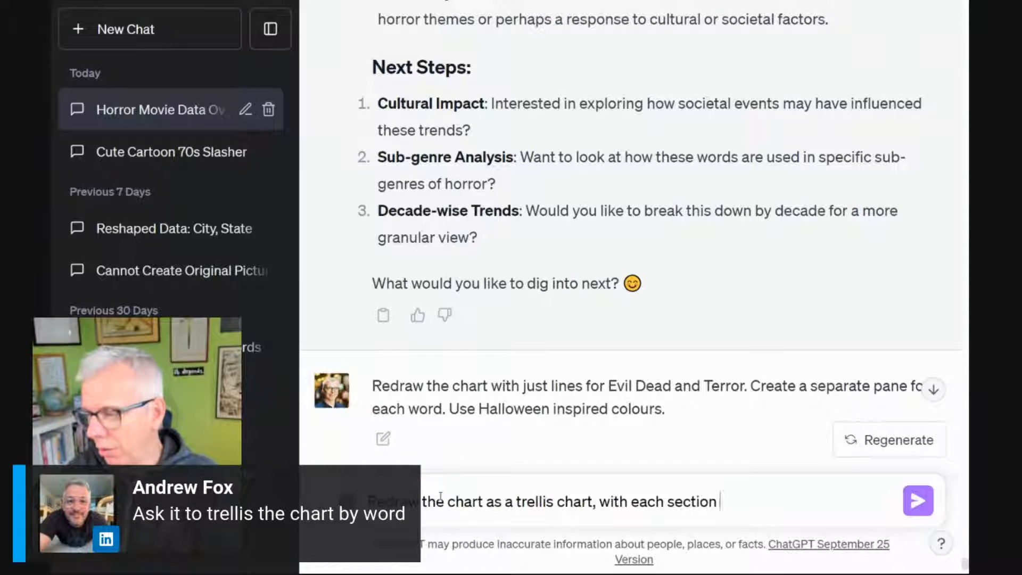
type("dedicated to one wor")
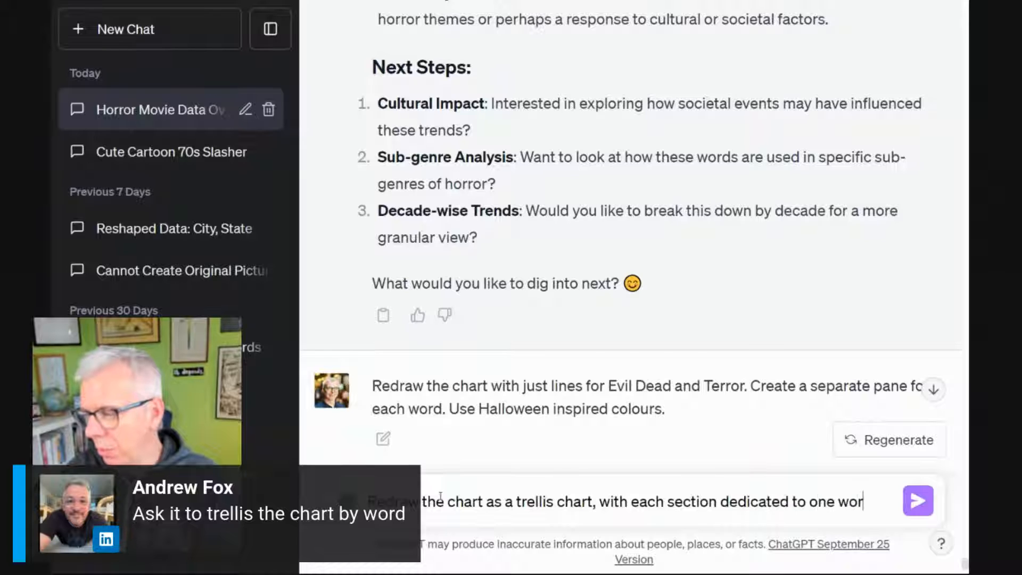
type("d.")
key("Return")
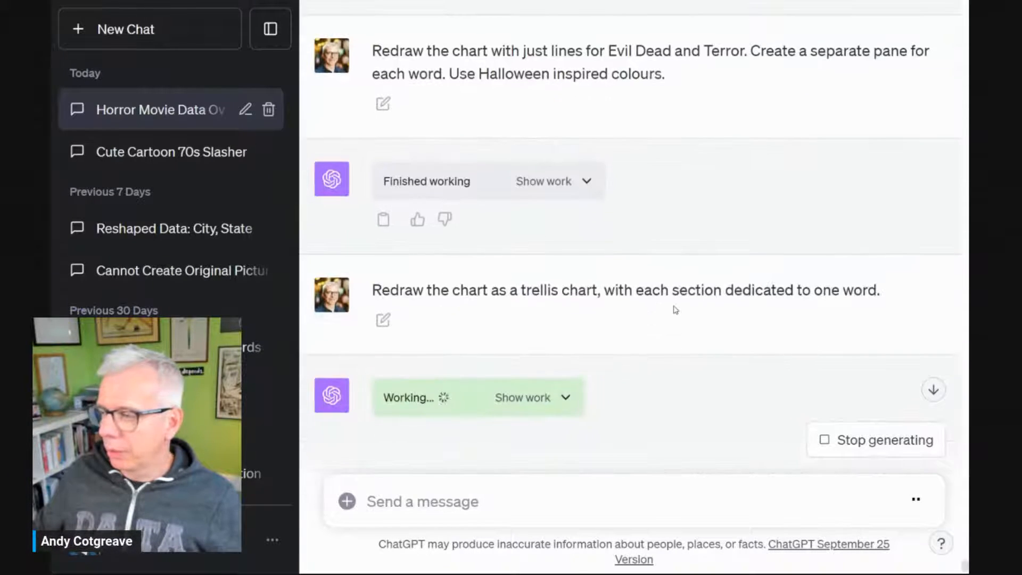
Step: Examine the trellis chart for Evil, Dead and Terror and read its observations and suggested next steps
scroll(675, 310, "down", 2)
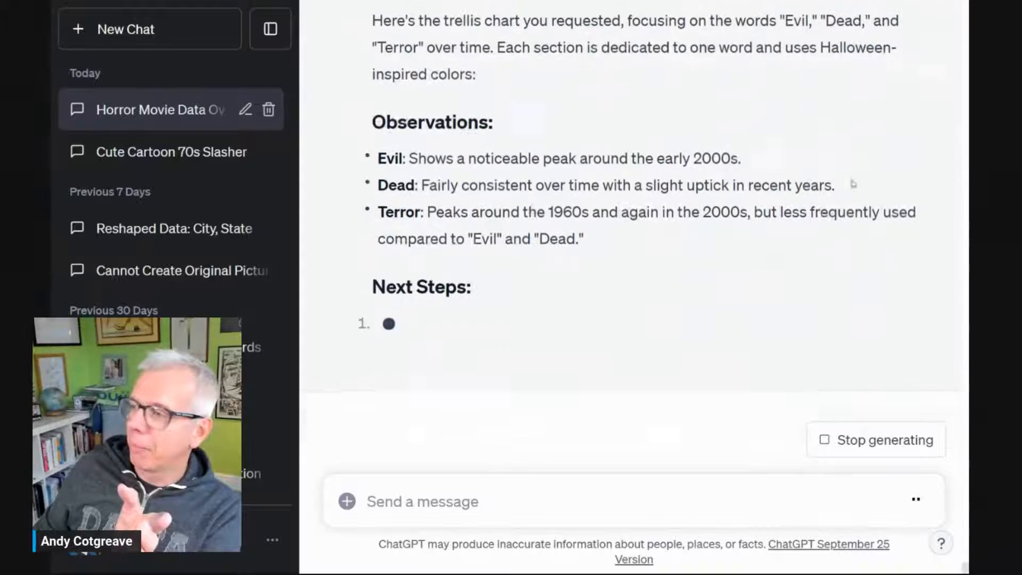
scroll(677, 181, "up", 5)
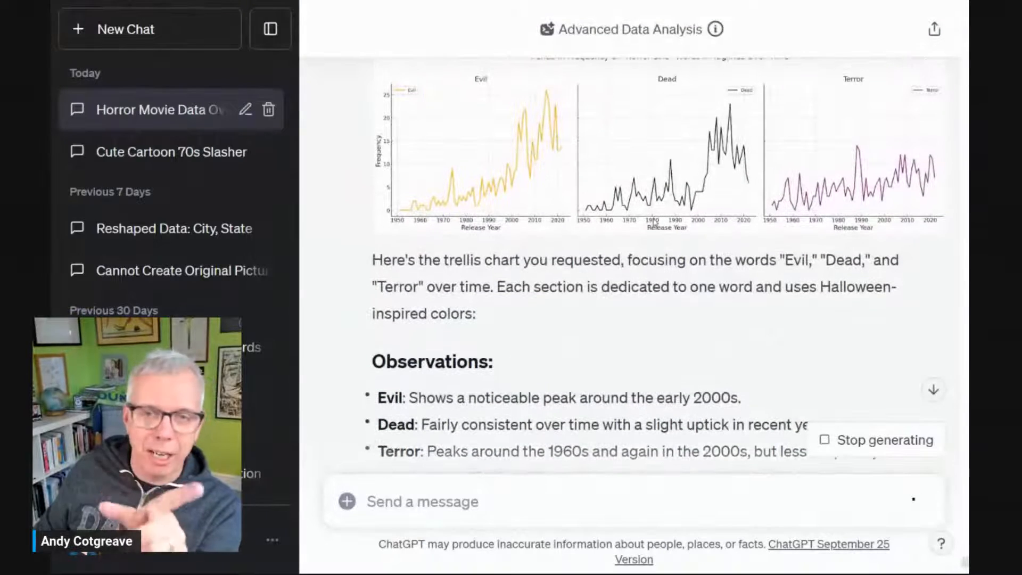
scroll(654, 222, "up", 1)
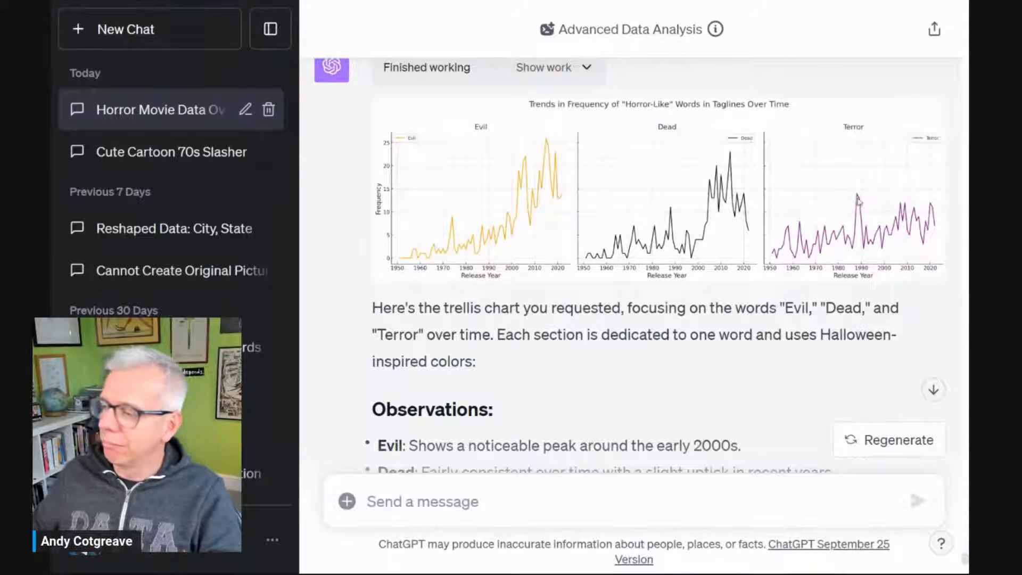
scroll(804, 286, "down", 3)
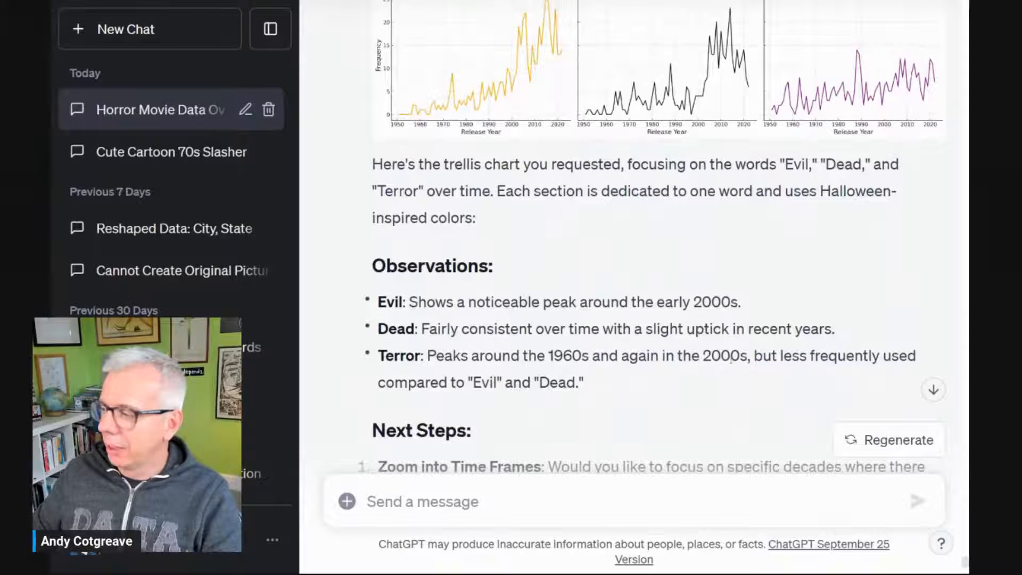
scroll(675, 372, "down", 3)
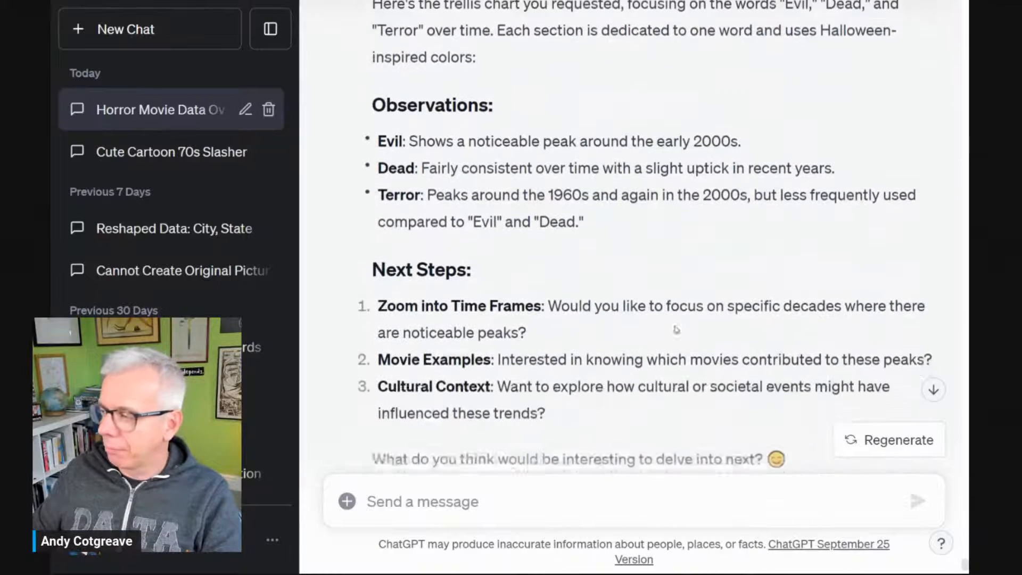
scroll(654, 270, "down", 1)
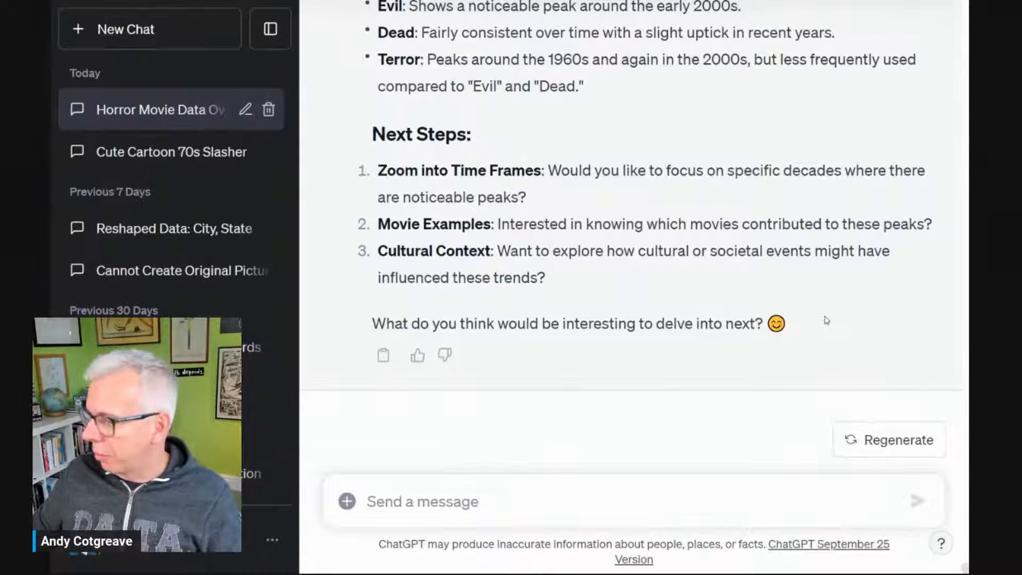
Step: Review the earlier conversation, from the missing data summary through the genre analysis to the top 10 horror movies bar chart
scroll(827, 320, "up", 8)
scroll(964, 556, "up", 15)
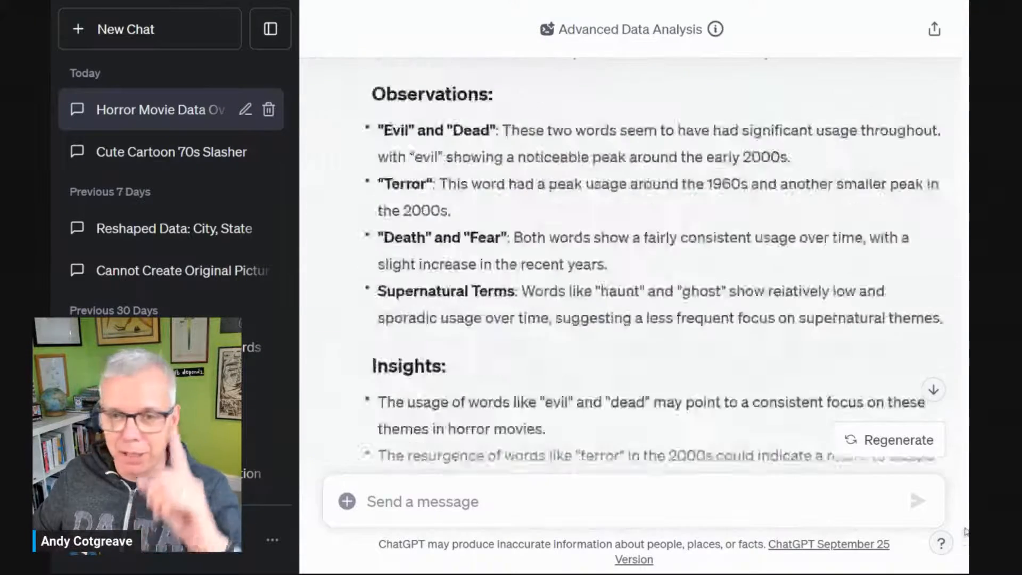
left_click_drag(967, 224, 966, 559)
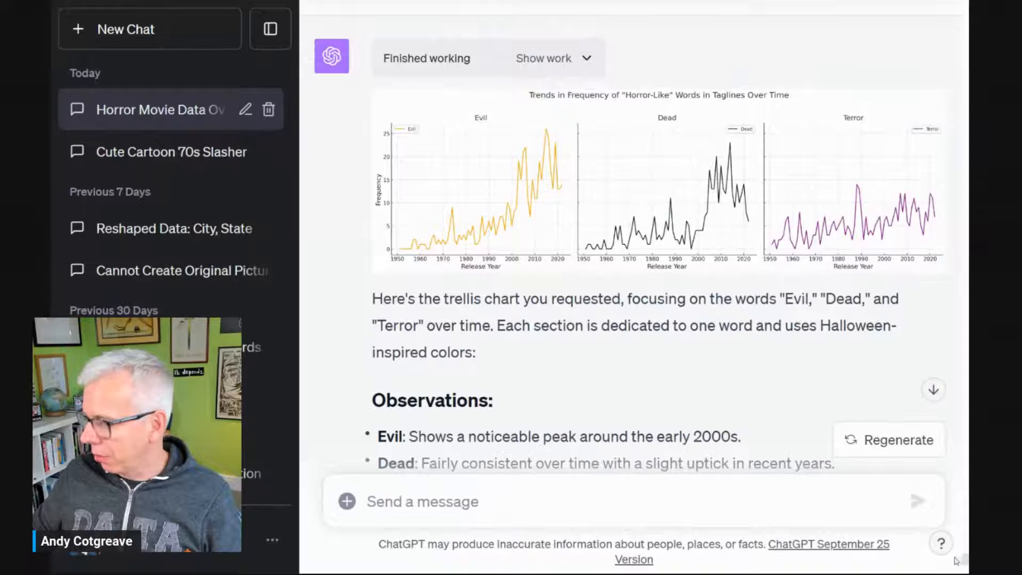
left_click_drag(966, 563, 967, 37)
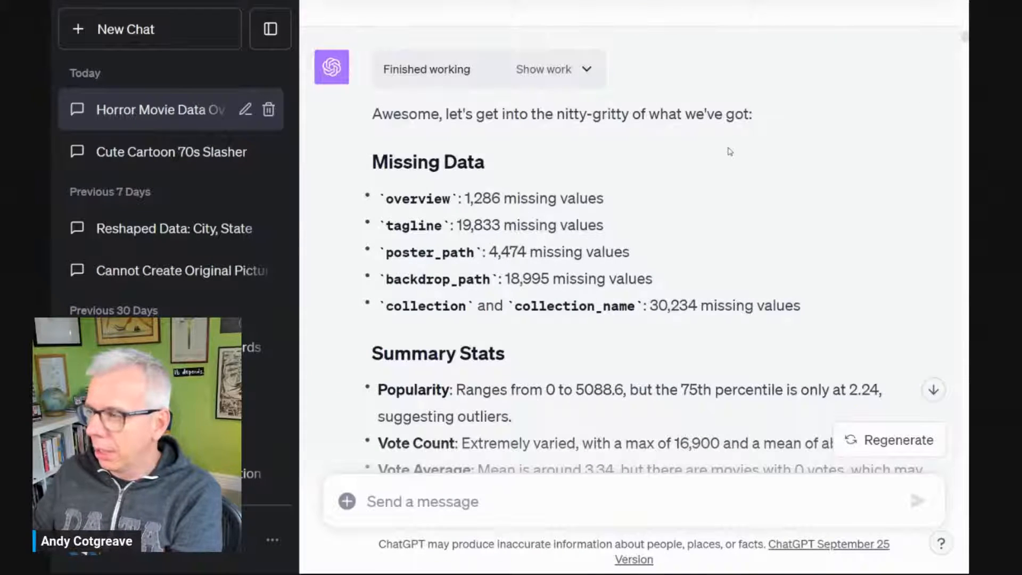
scroll(700, 167, "down", 15)
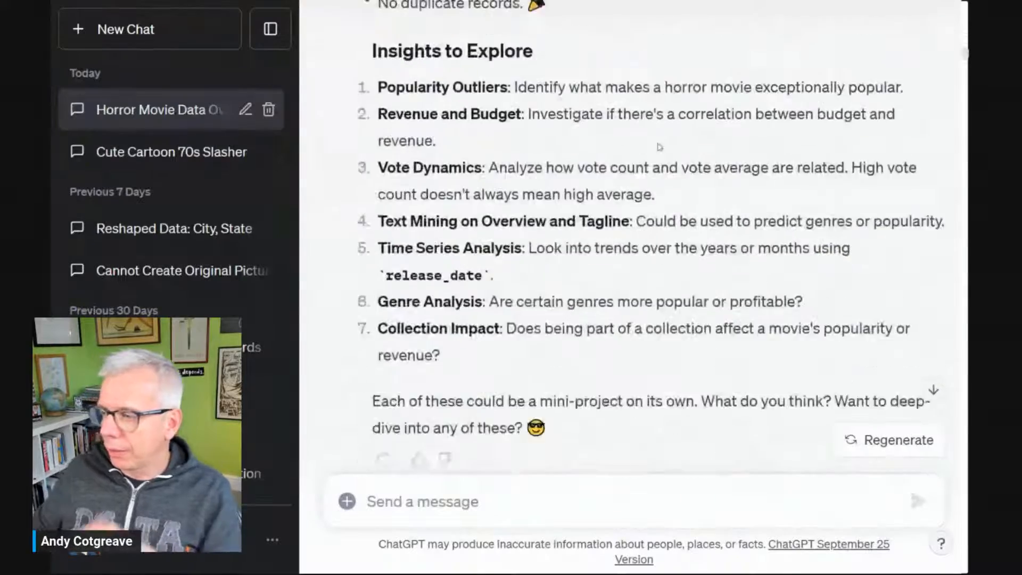
scroll(660, 147, "down", 15)
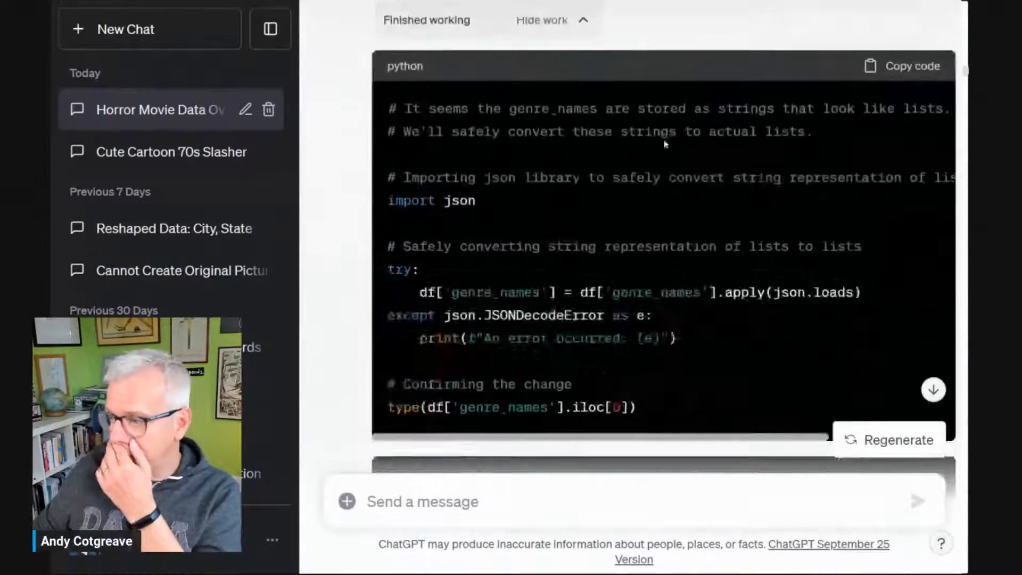
scroll(665, 143, "down", 20)
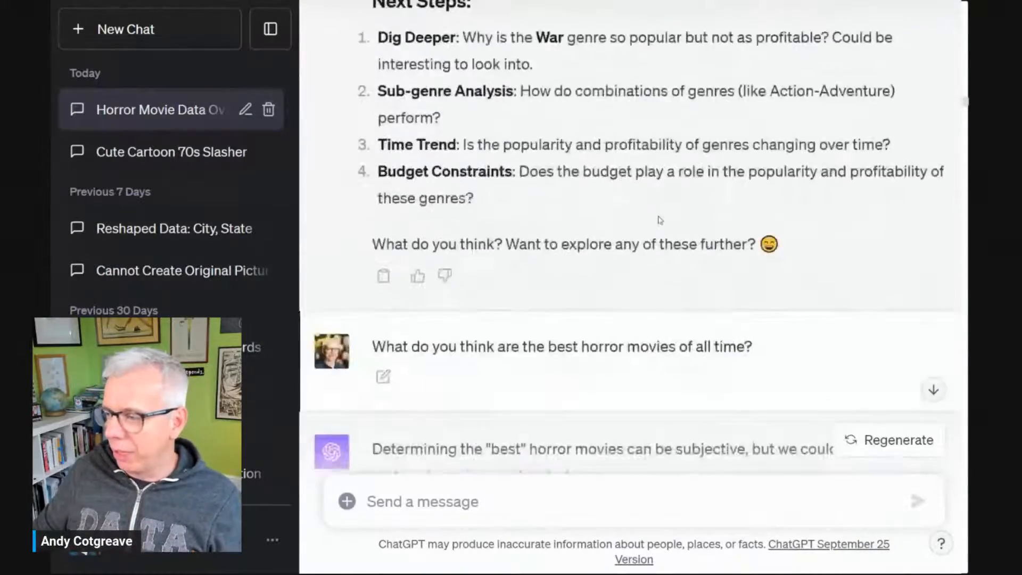
scroll(660, 219, "down", 8)
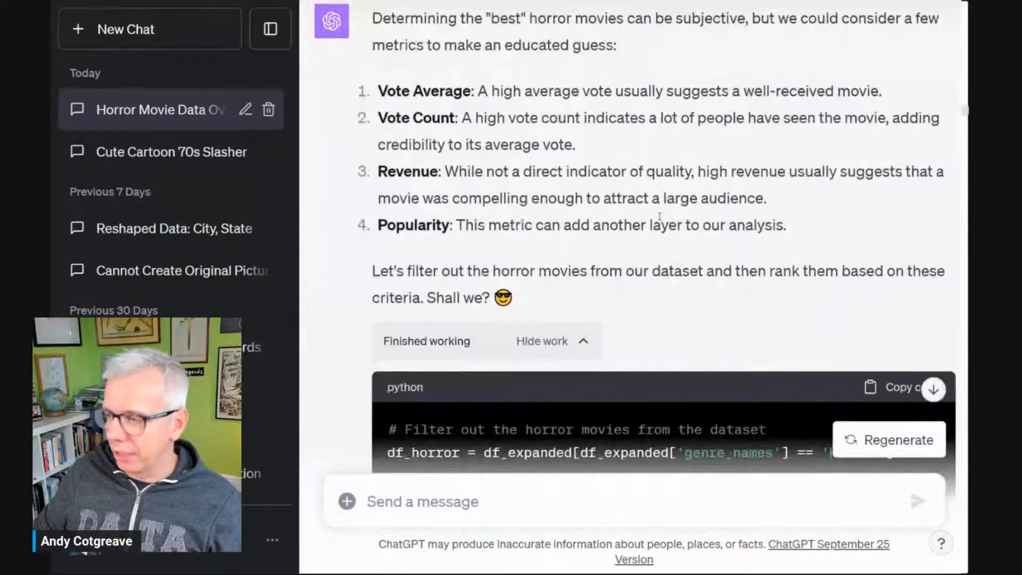
scroll(324, 193, "down", 15)
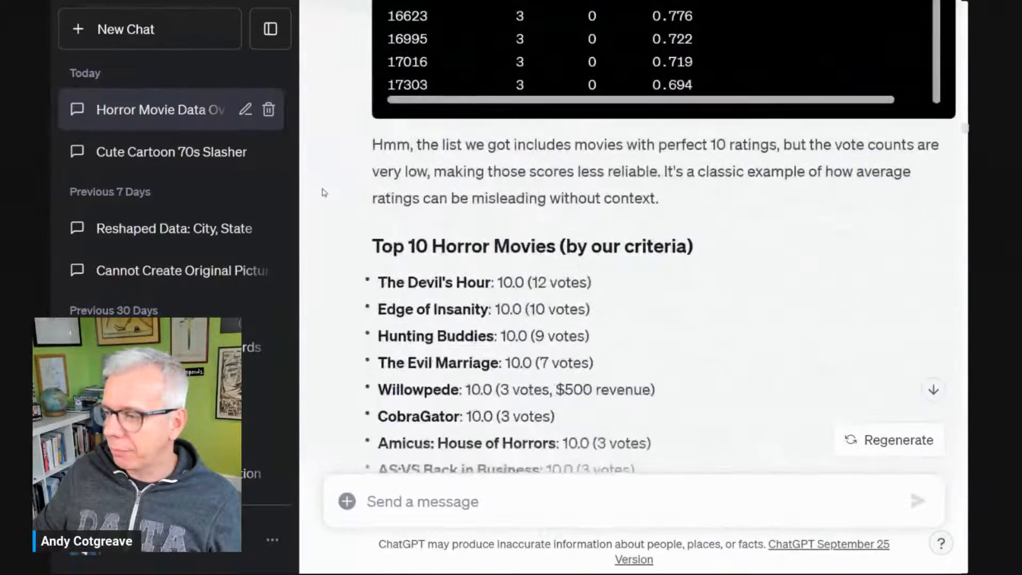
scroll(326, 192, "down", 15)
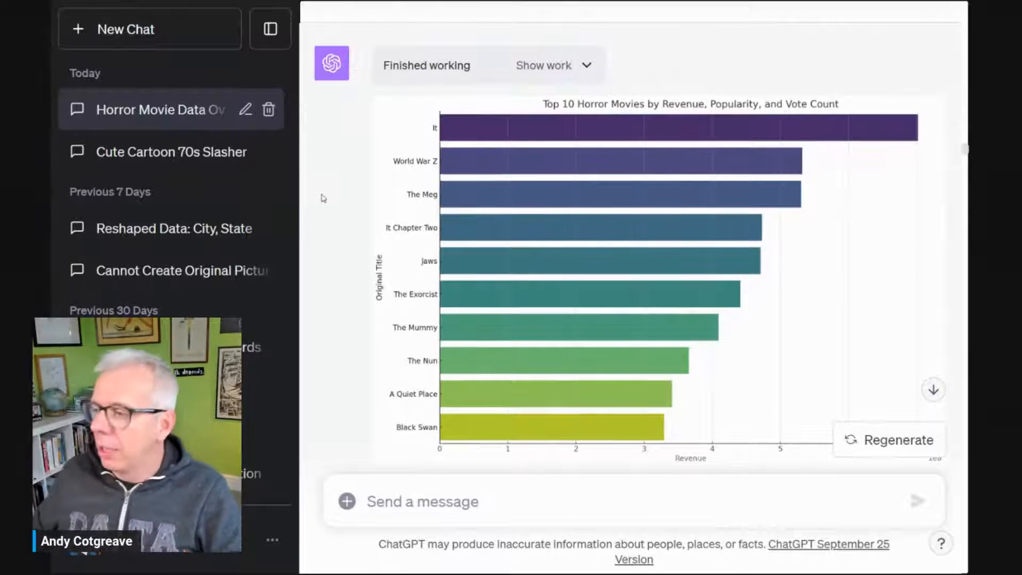
Step: Review the top 10 movies observations, the "Critical Darlings" list and scatter plot, and the comparison of Psycho and The Shining
scroll(321, 199, "down", 7)
scroll(323, 200, "down", 10)
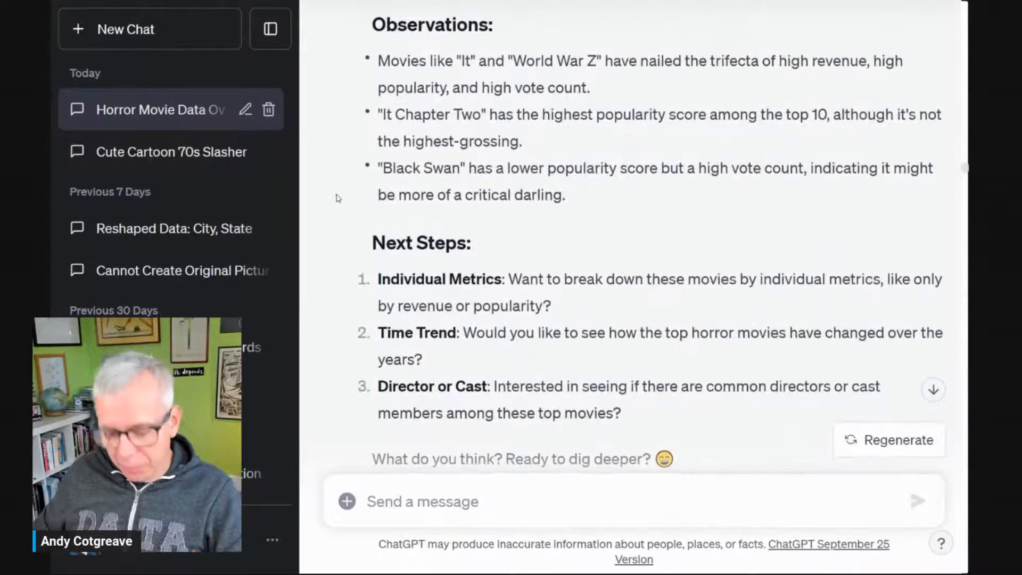
scroll(336, 198, "down", 12)
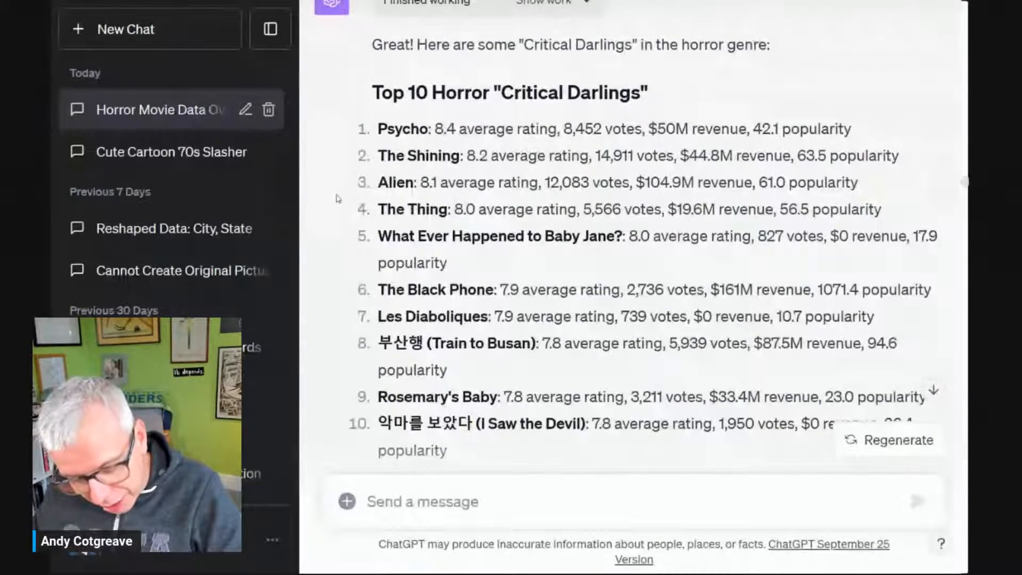
scroll(336, 198, "down", 8)
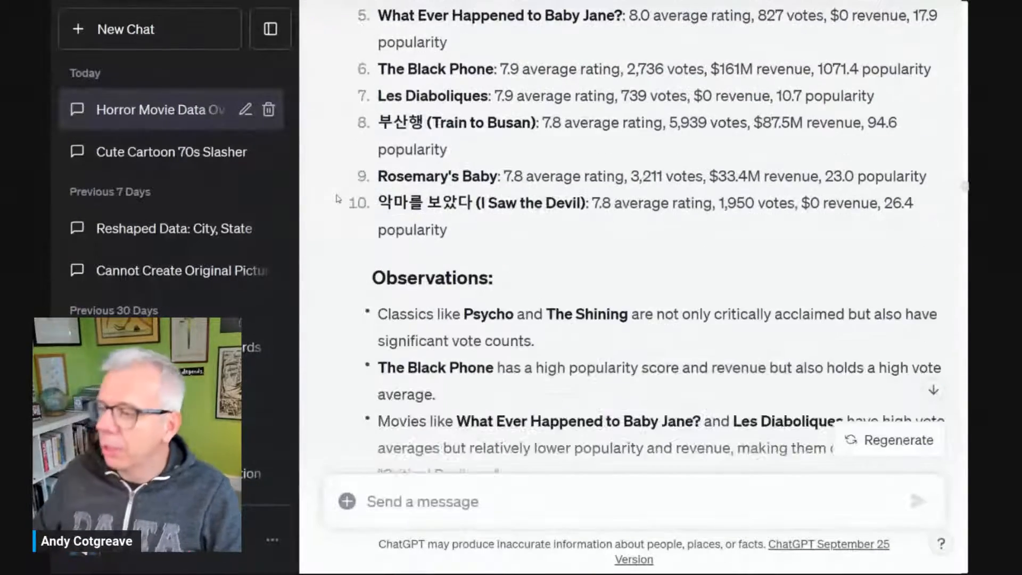
scroll(336, 198, "down", 12)
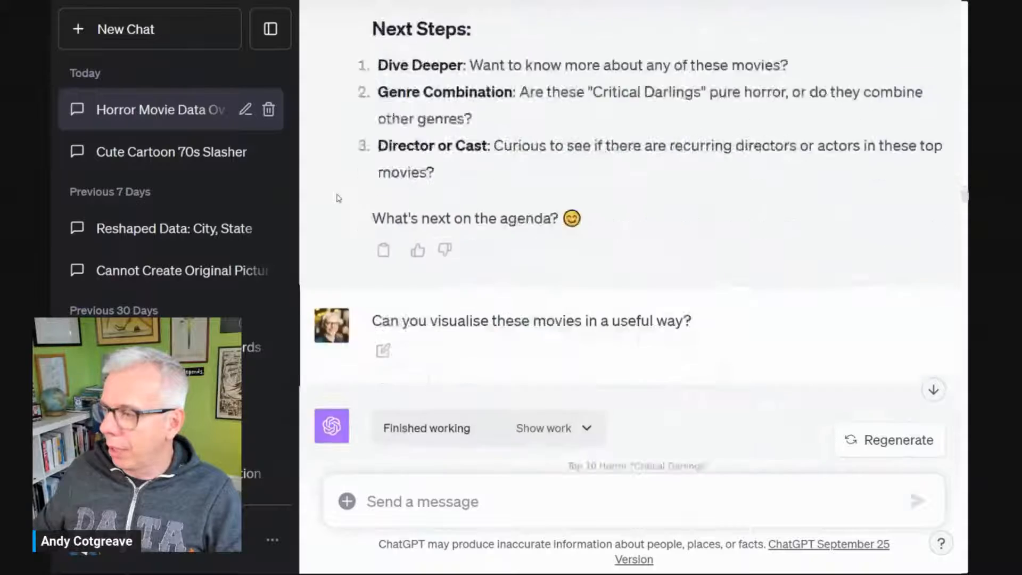
scroll(336, 199, "down", 12)
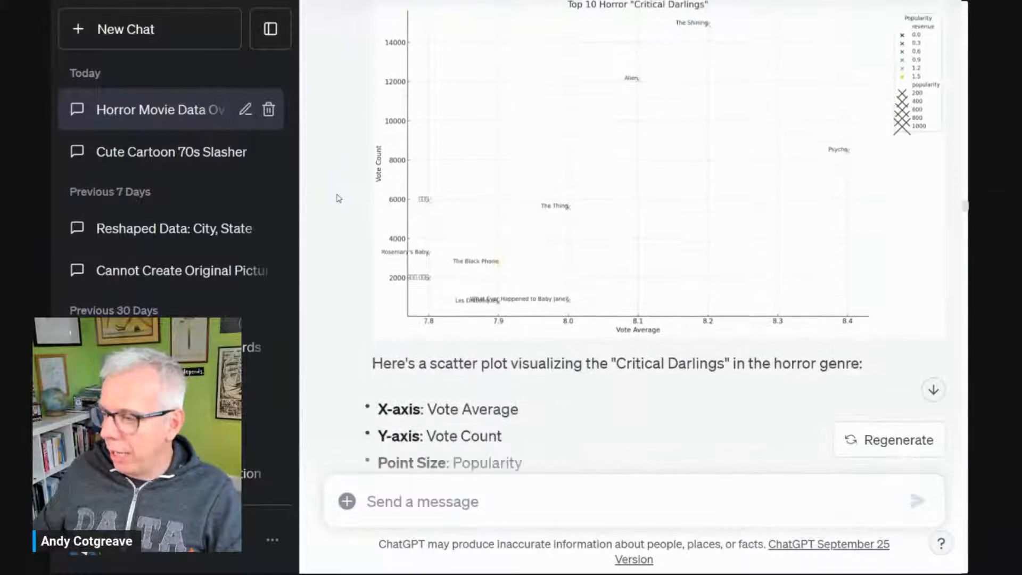
scroll(337, 199, "down", 15)
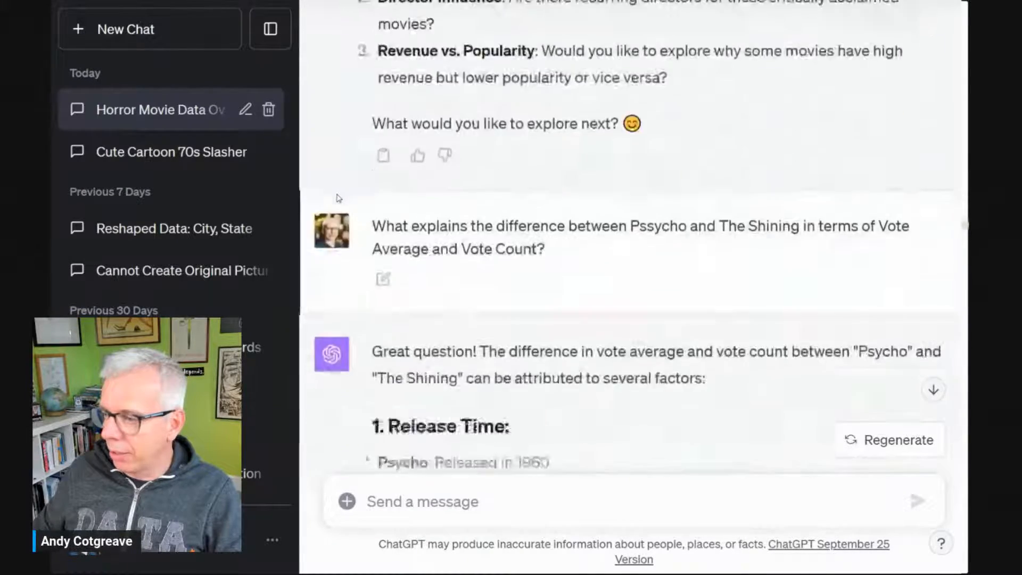
scroll(337, 199, "down", 15)
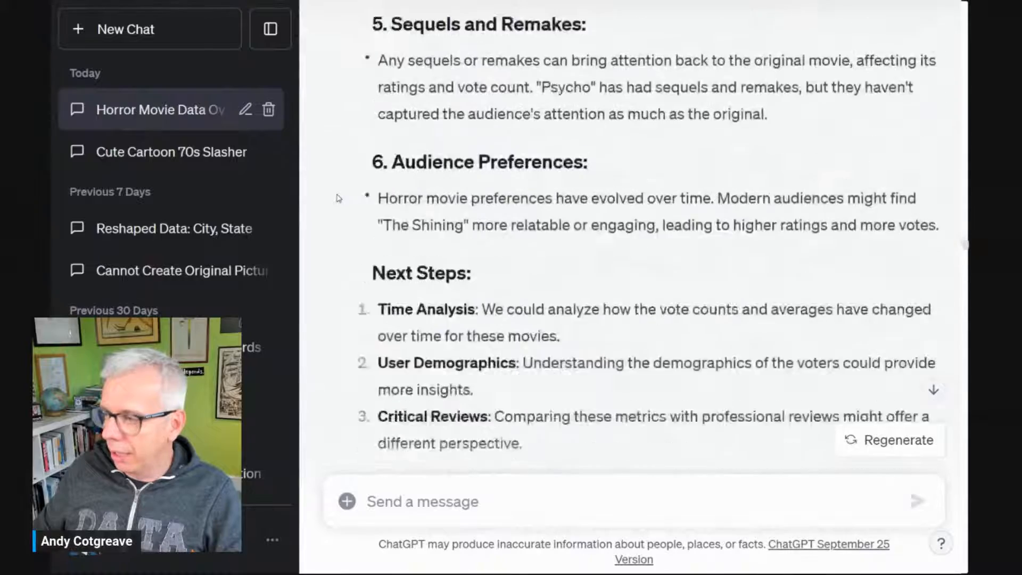
Step: Review the vote count and score trends over time, the landmark movies chart, and the closing trellis chart observations
scroll(337, 199, "down", 15)
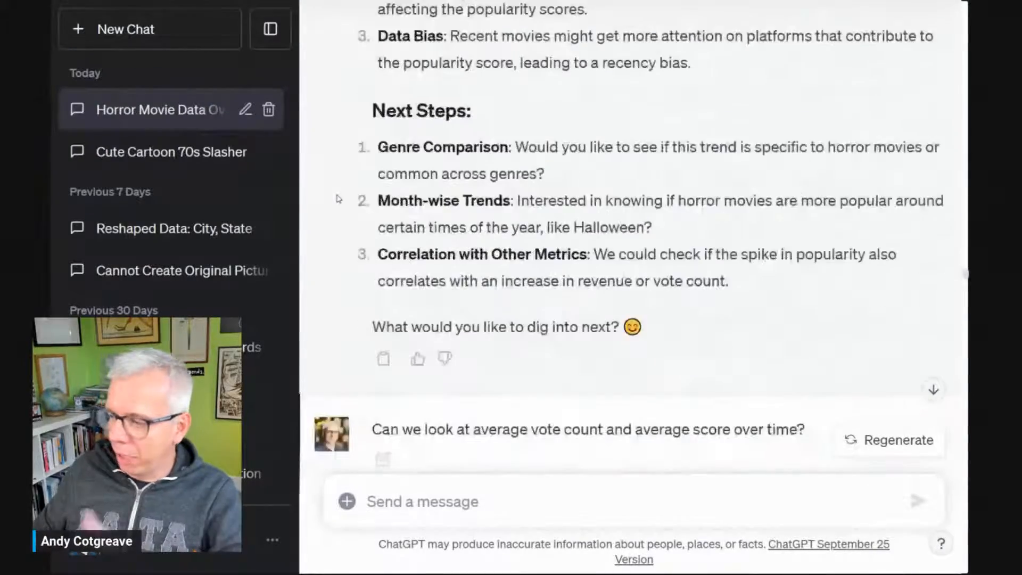
scroll(337, 199, "down", 15)
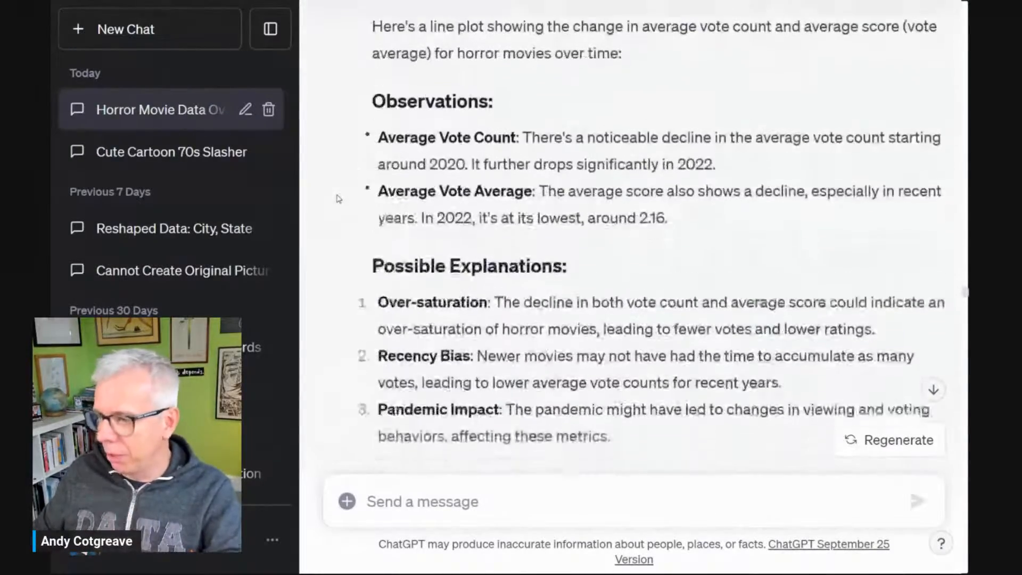
scroll(337, 198, "down", 15)
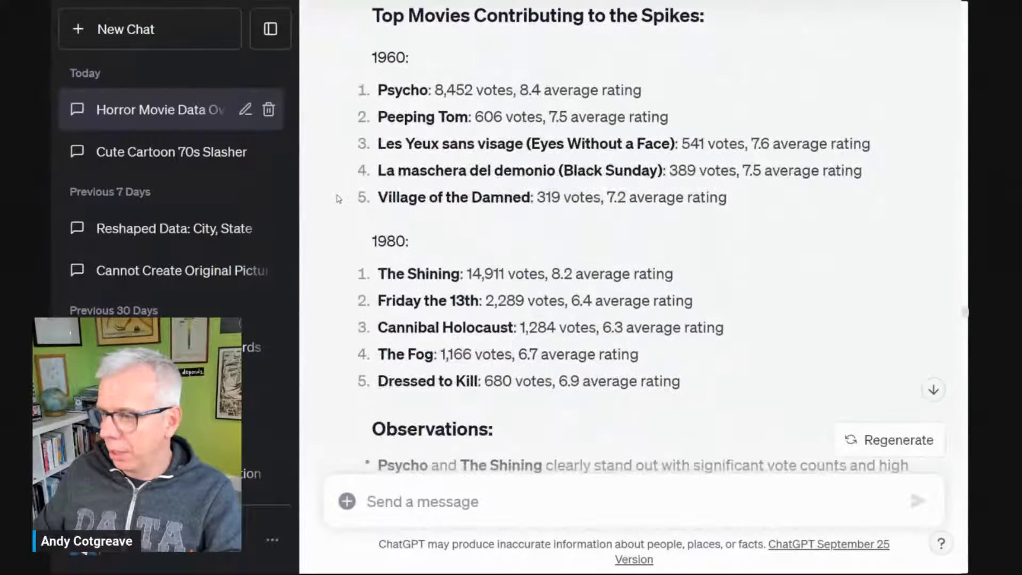
scroll(337, 199, "down", 5)
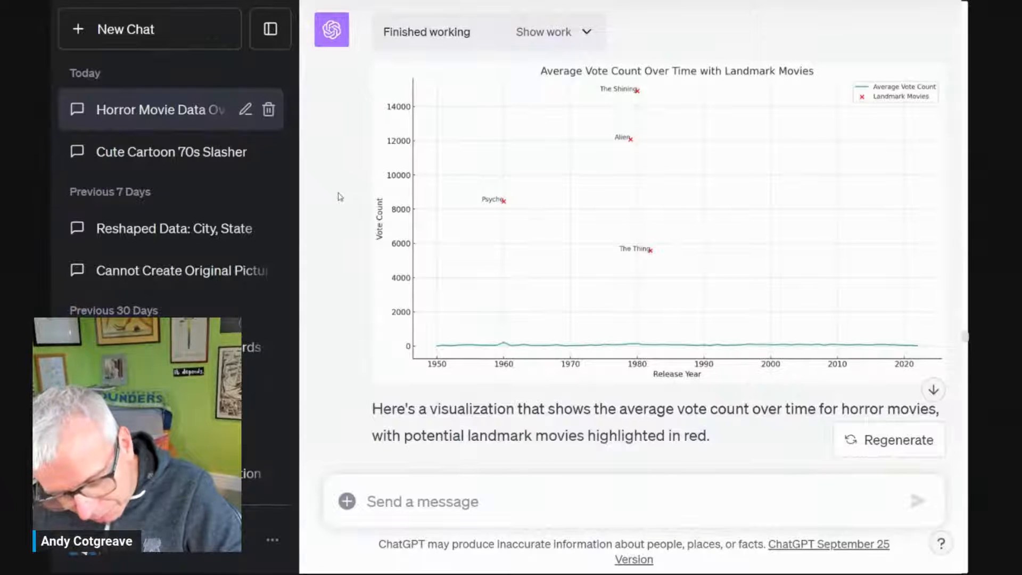
scroll(341, 197, "down", 1)
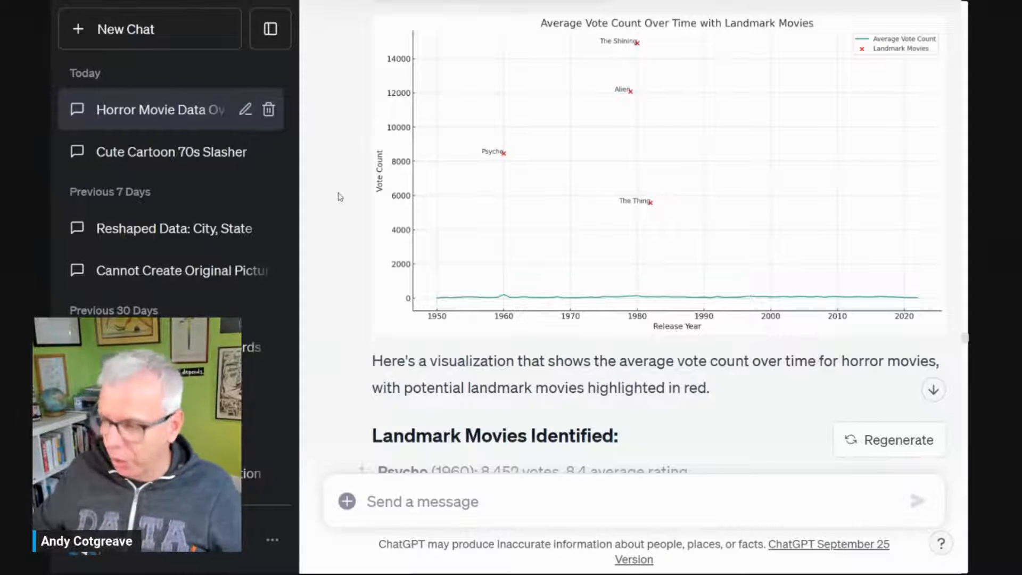
scroll(604, 367, "down", 7)
scroll(604, 366, "down", 20)
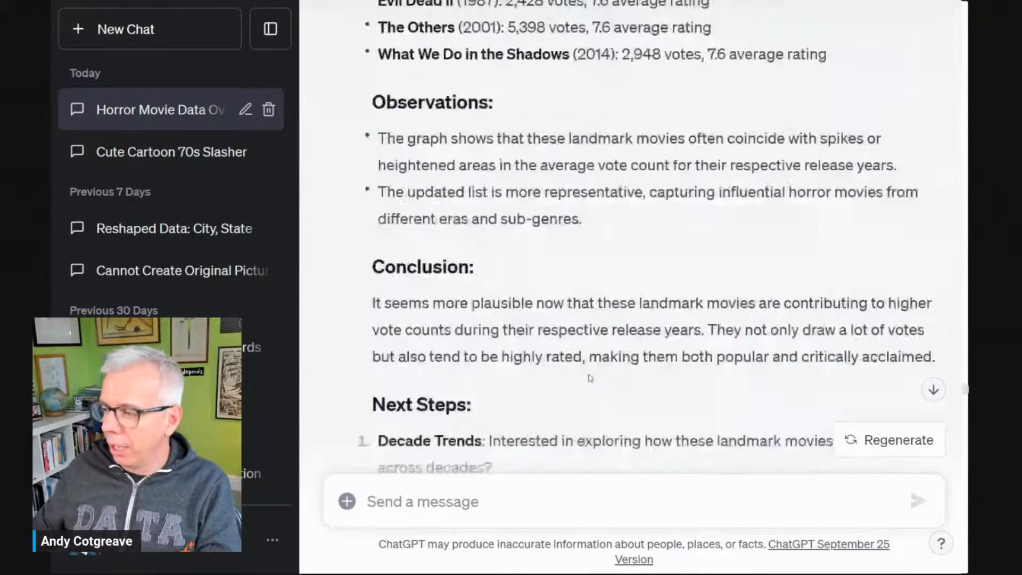
scroll(584, 385, "down", 15)
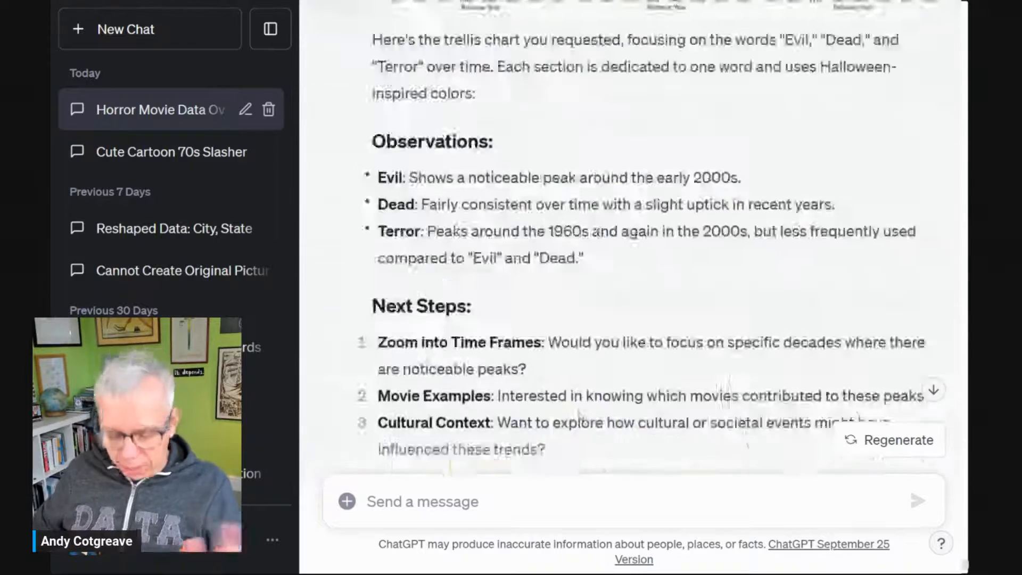
Step: Begin a message: "Ok. We have some insights. Now I want a powerpoint presentation containing the charts that show the following insights that we've discovered:"
left_click(492, 510)
type("O")
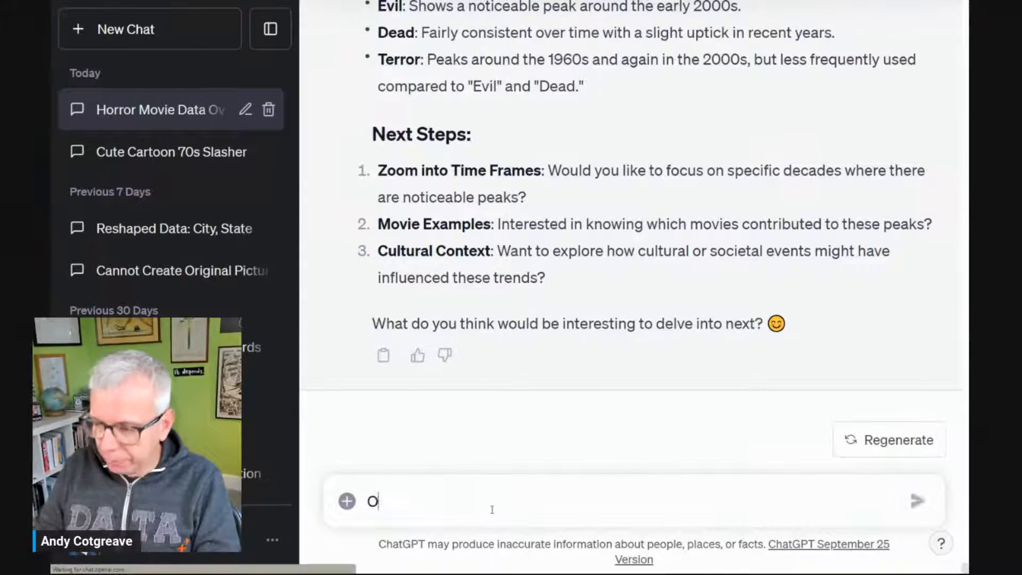
type("k. We h")
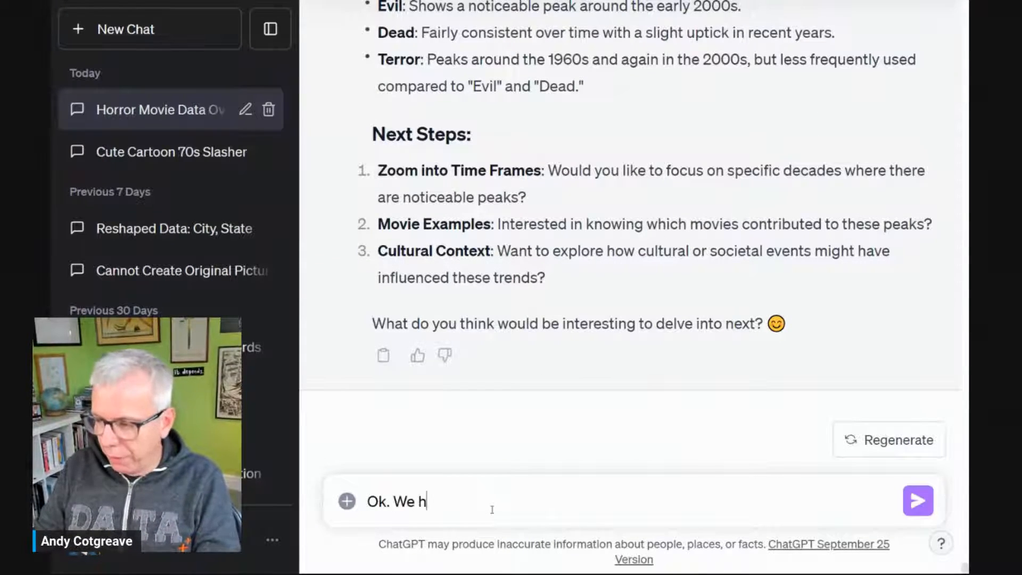
type("ave some insights. ")
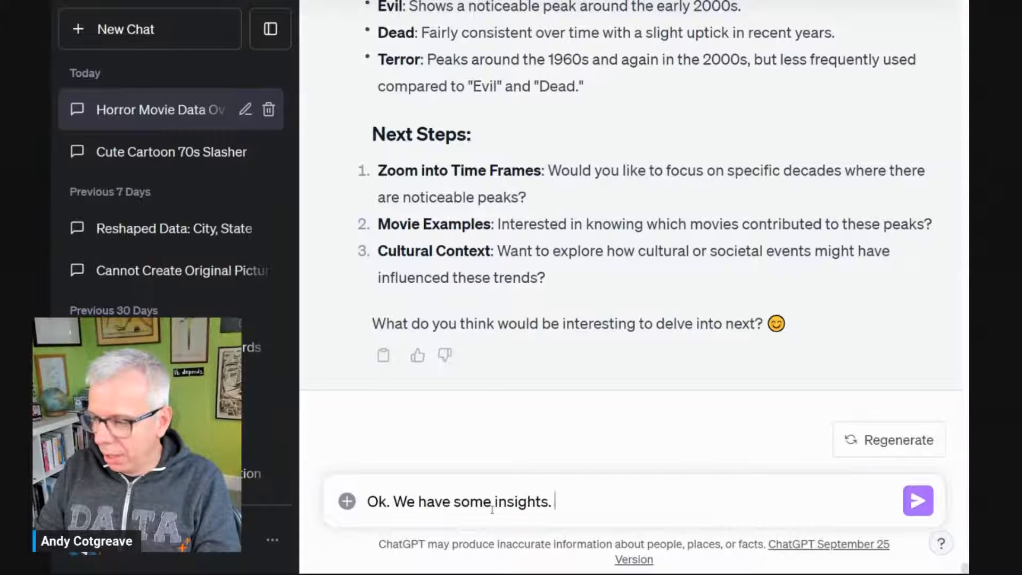
type("Now I want a powerpoi")
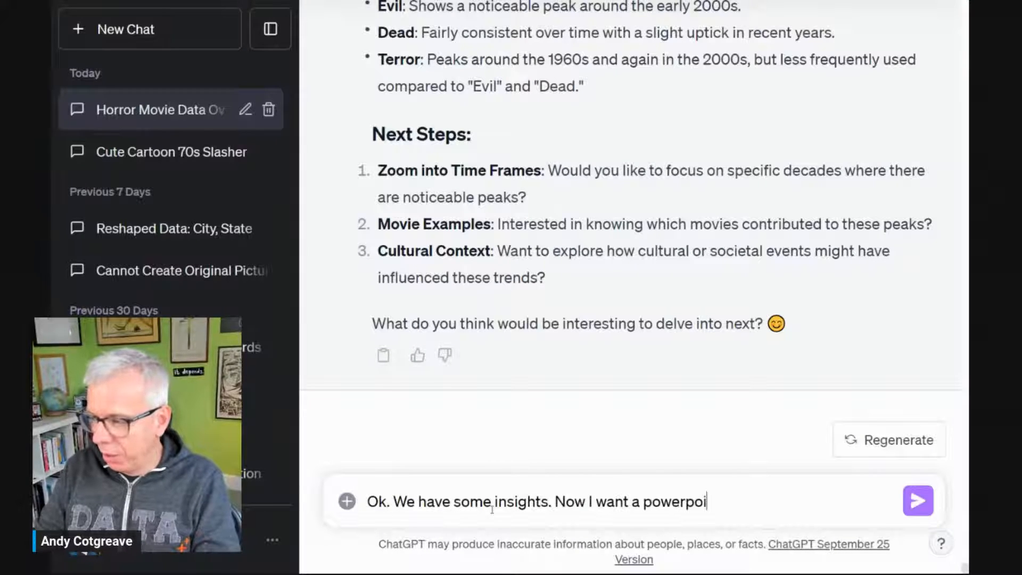
type("nt present")
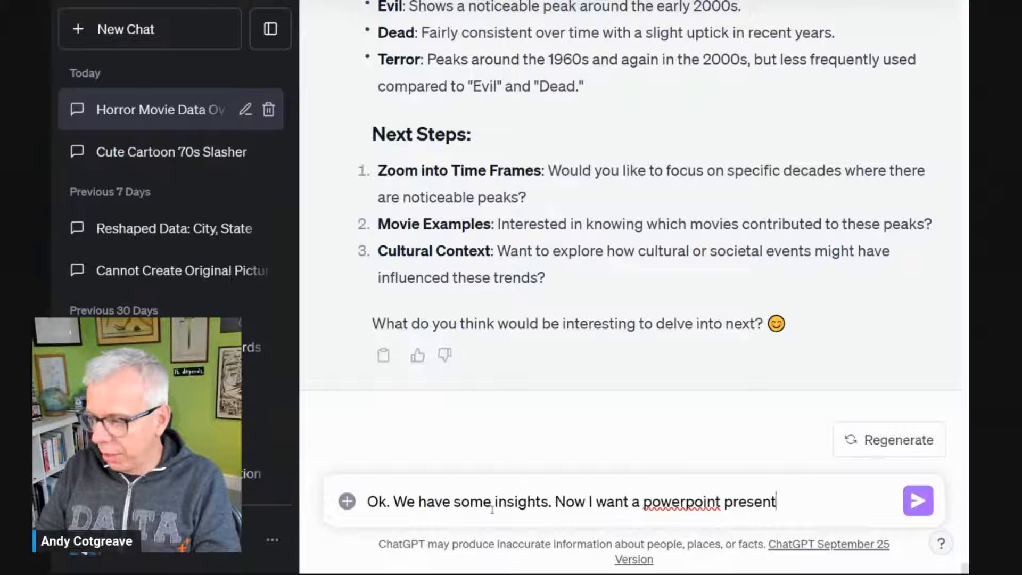
type("ation and a")
key("ctrl+shift+Left")
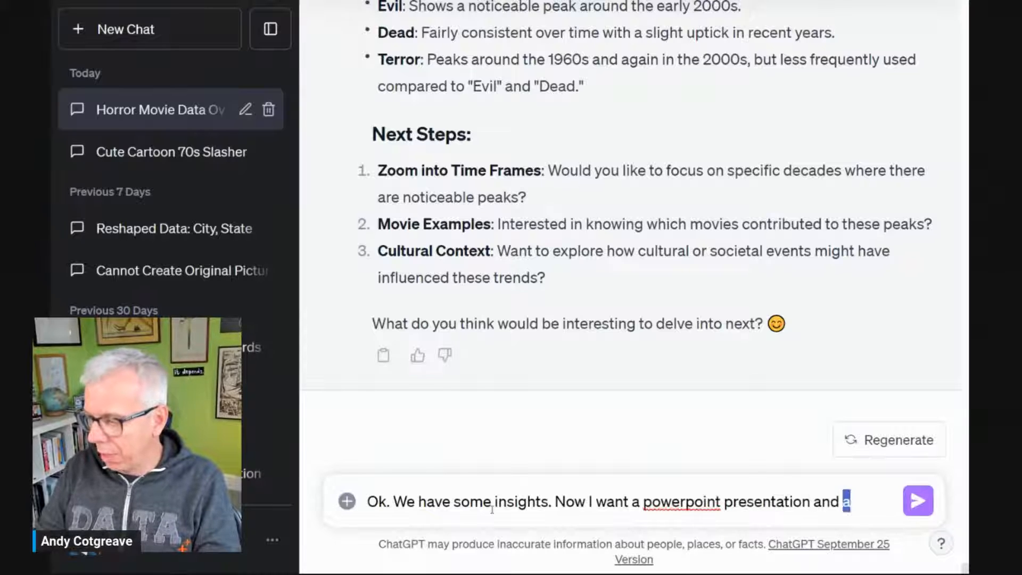
key("ctrl+shift+Left")
type("containing")
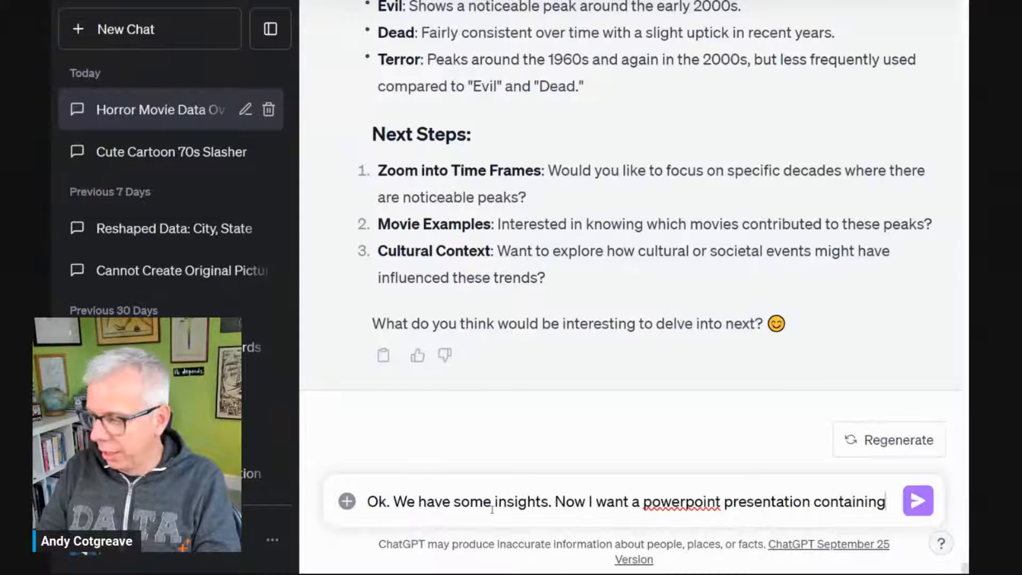
type(" te")
type("e cha")
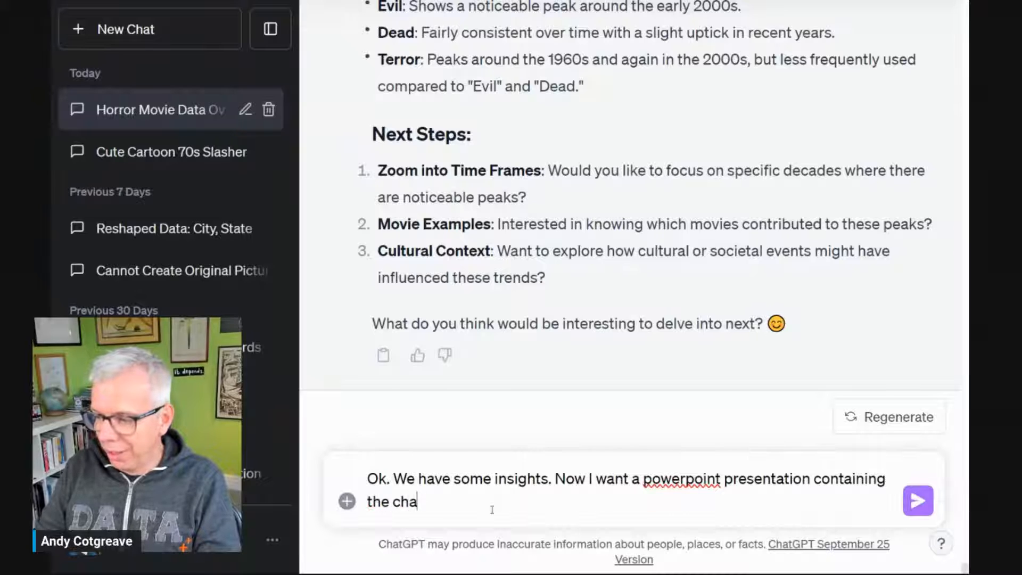
type("rts that show th")
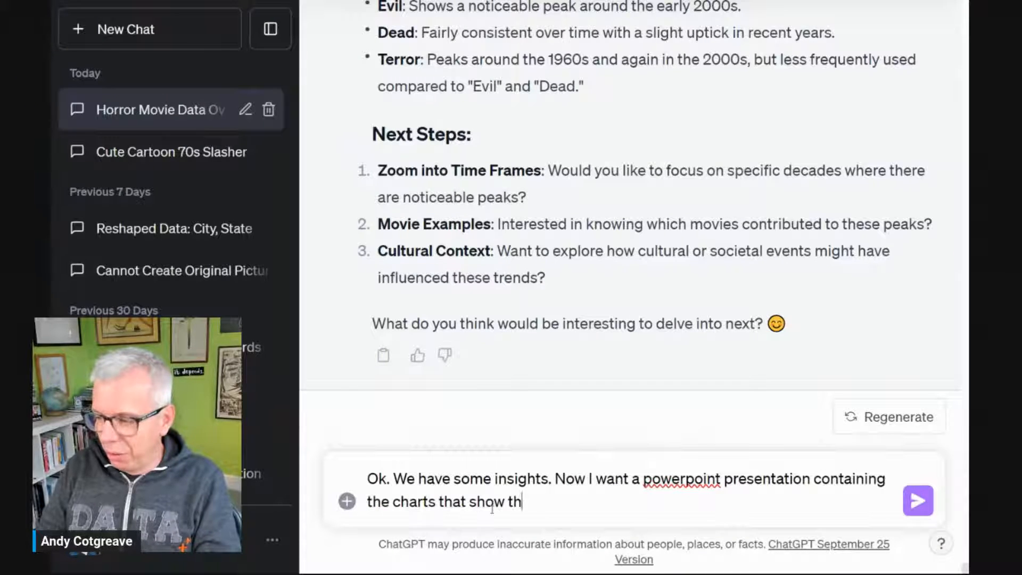
type("e following insig")
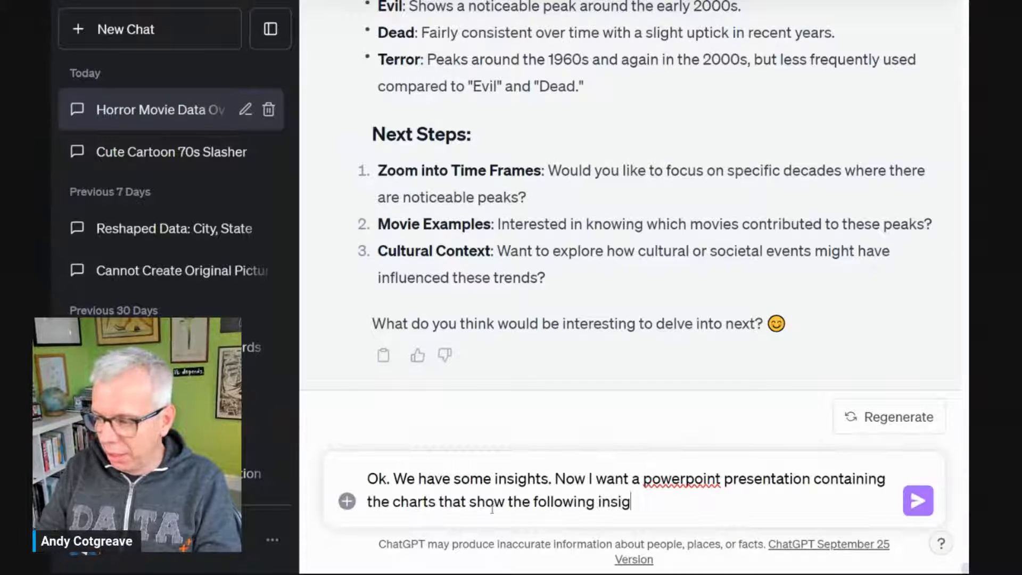
type("hts that we've d")
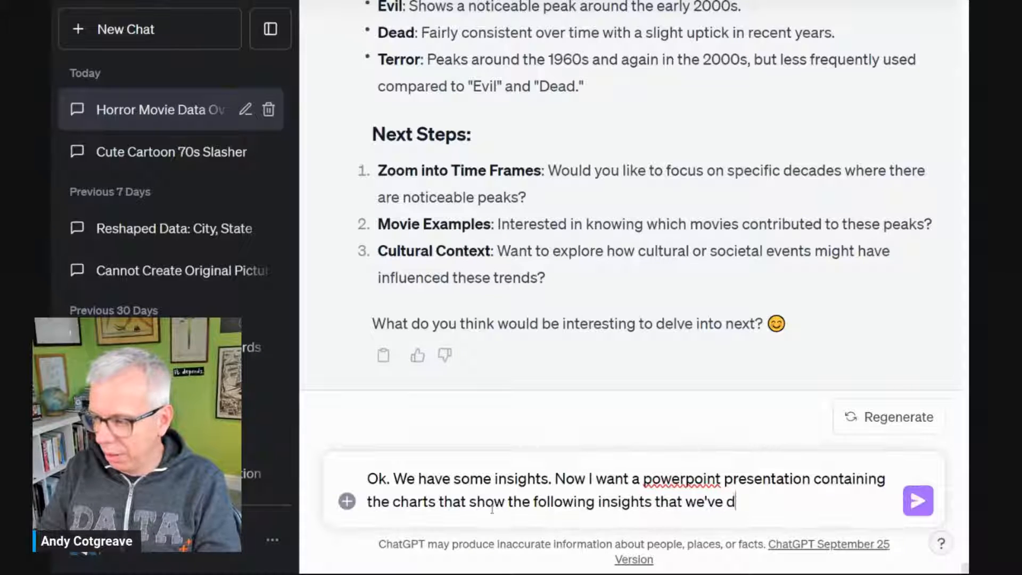
type("iscovered:")
key("shift+Return")
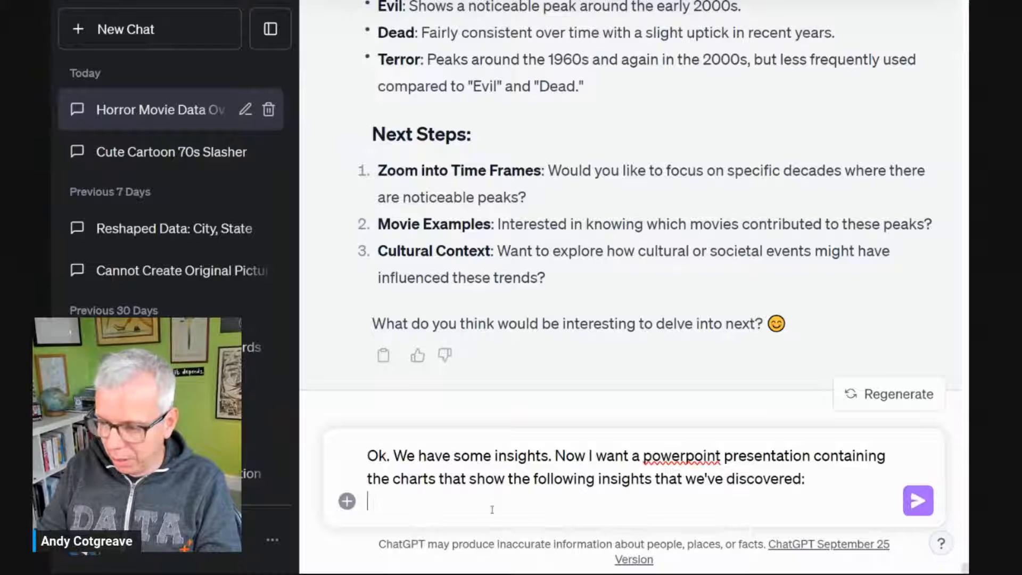
Step: Add the first instruction line to the message: "first create an introduction slide"
type("first")
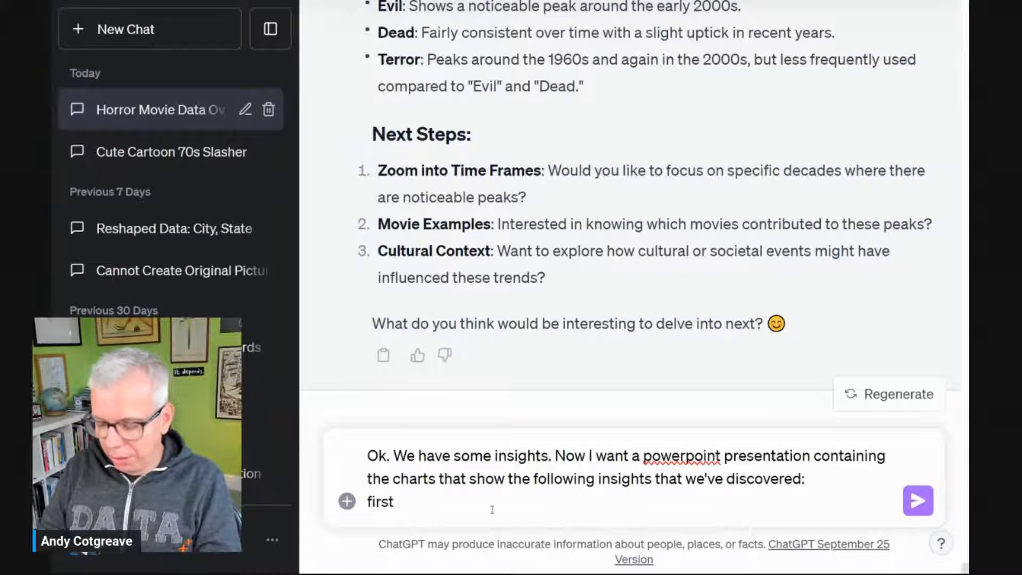
type(" create an int")
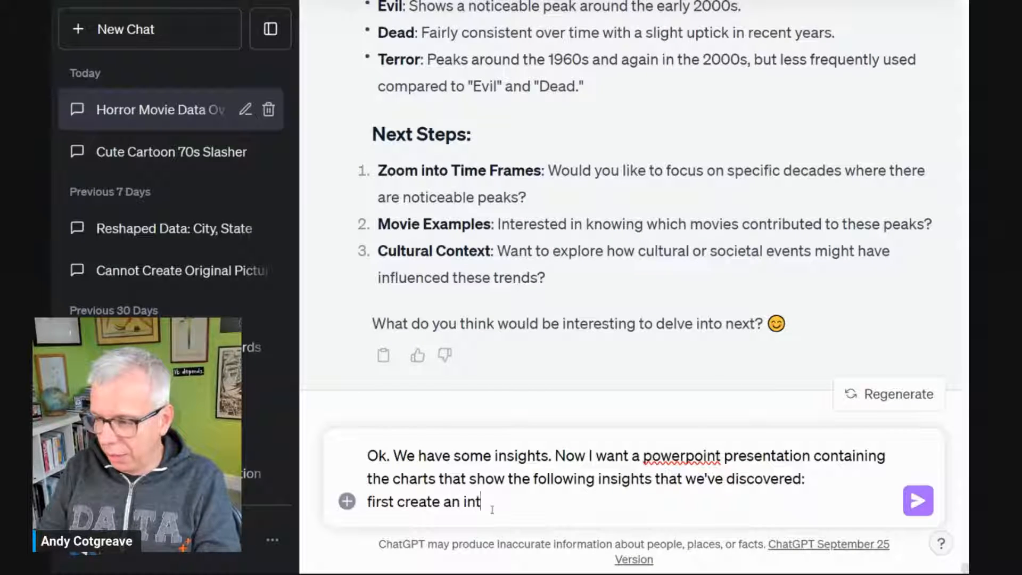
type("ro duc")
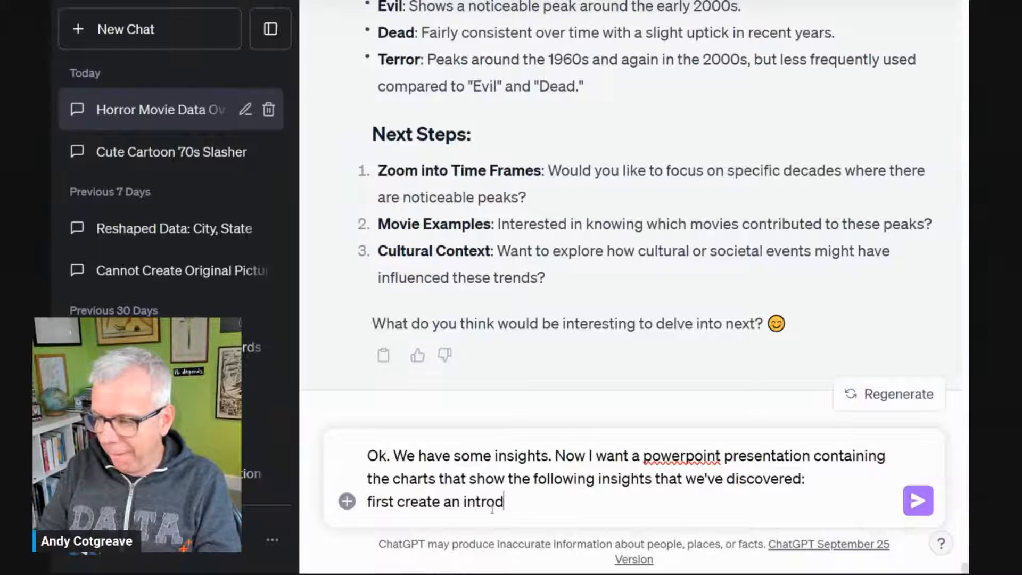
type("tion slide")
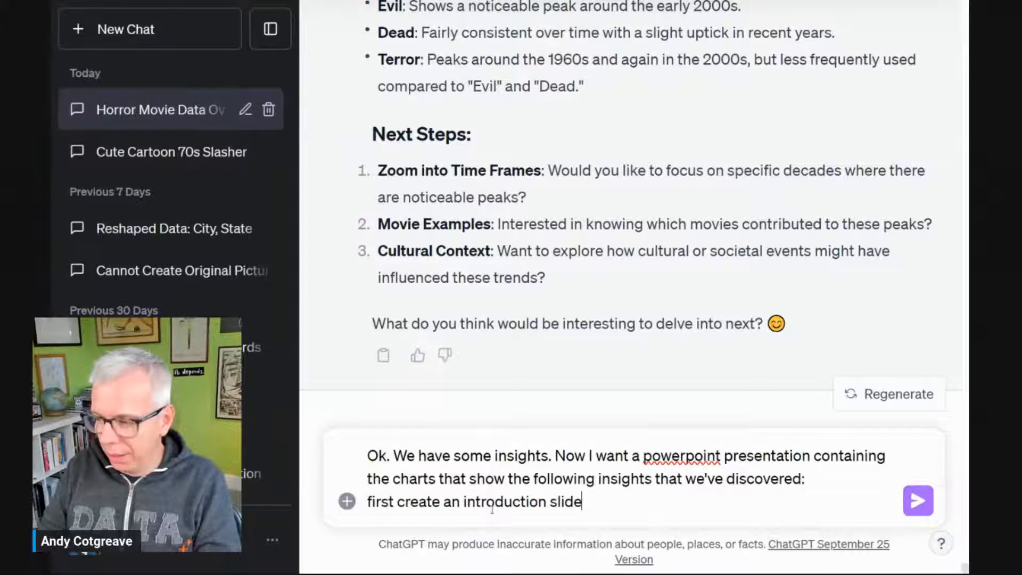
Step: Add a second instruction line to the message: "then create a chart about the top 10 critical darlings"
key("shift+Return")
type("then cre")
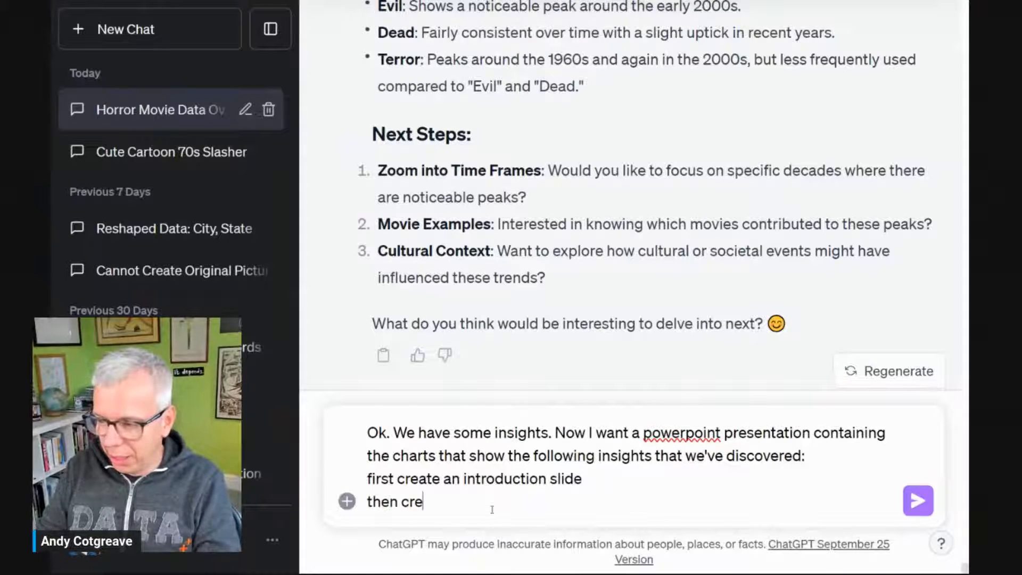
type("ate a chart a")
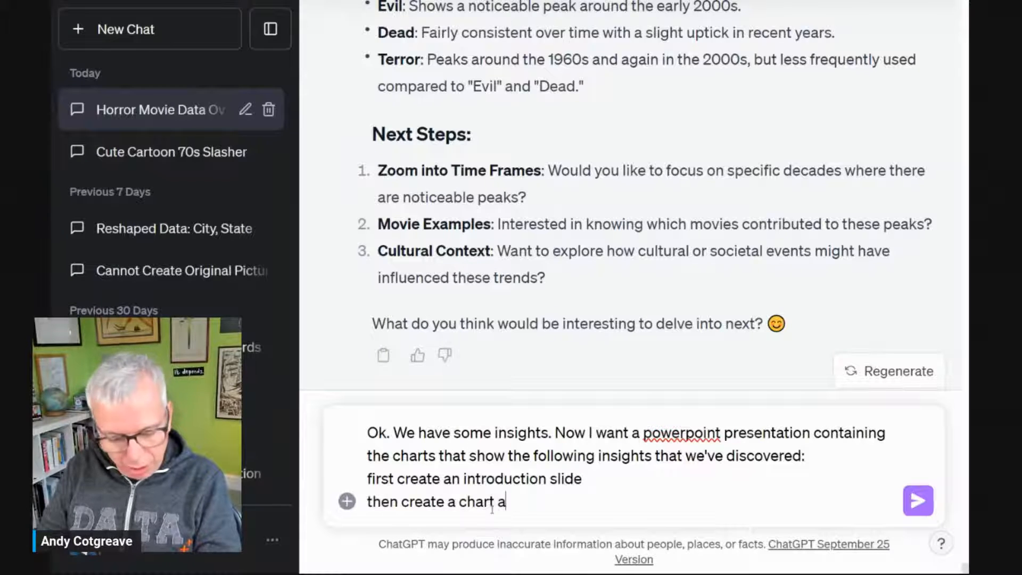
type("bout the top 10 ")
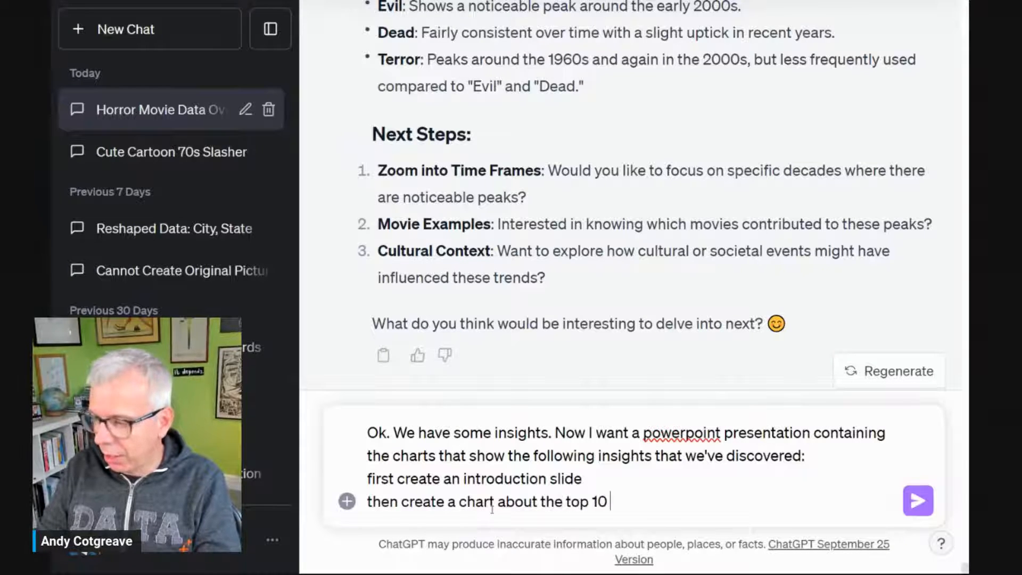
type("criticial d")
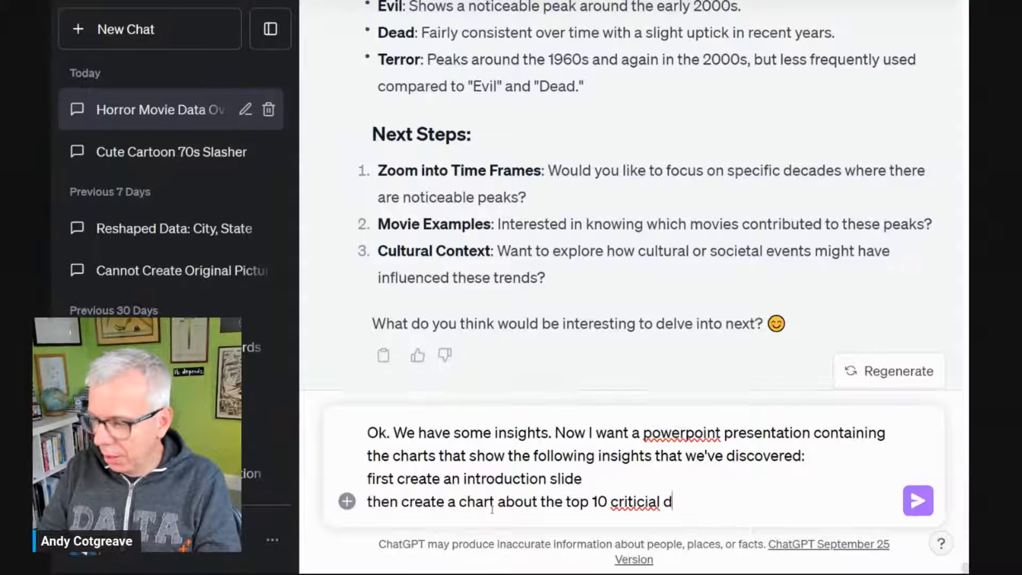
key("BackSpace")
key("BackSpace")
key("BackSpace")
key("BackSpace")
key("BackSpace")
type("al darl")
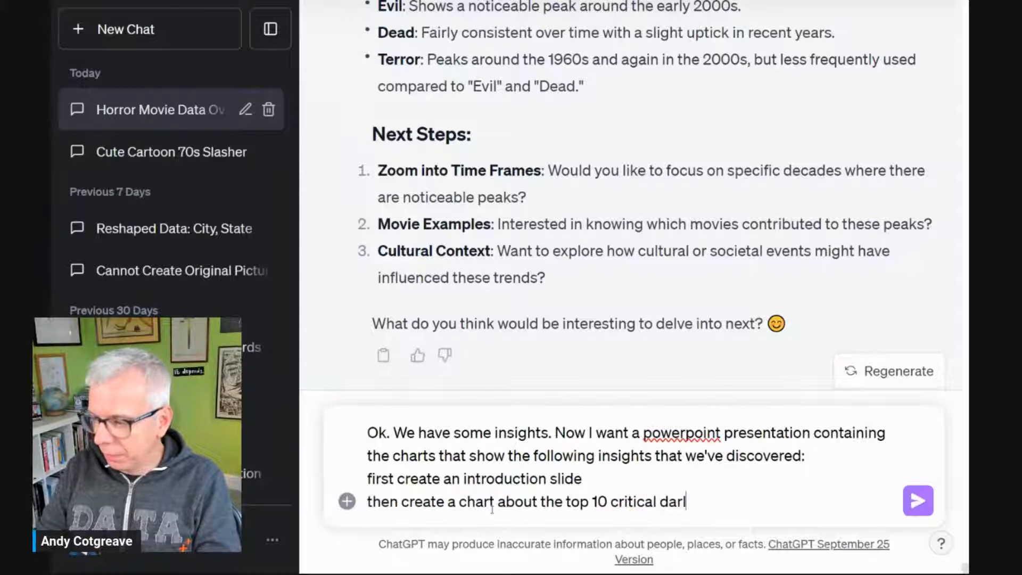
type("ings")
Step: Start a third line with "then a" and reword the critical darlings line to request "a slide with a chart"
key("shift+Return")
type("then a s")
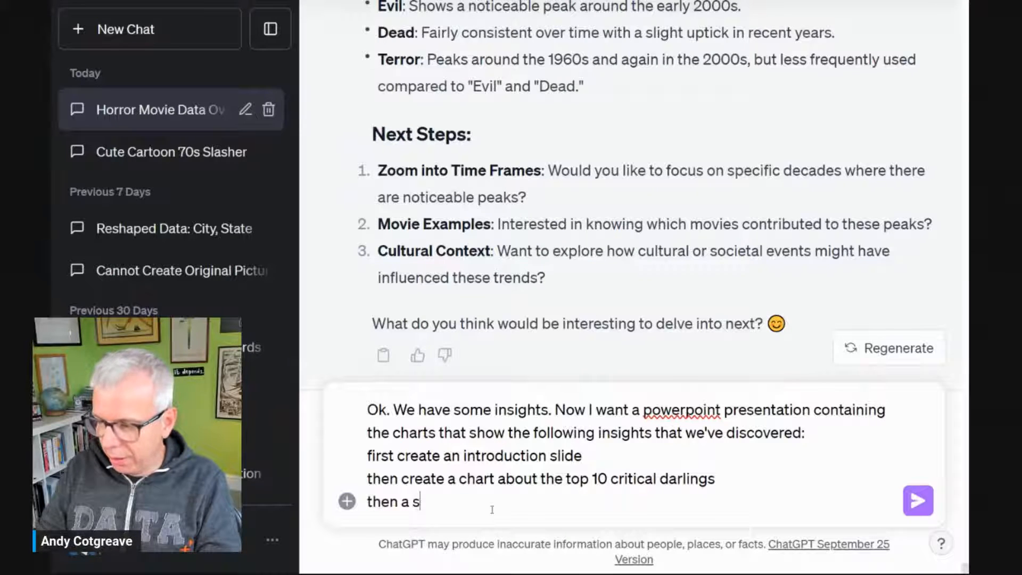
key("ctrl+shift+Right")
type("slide with")
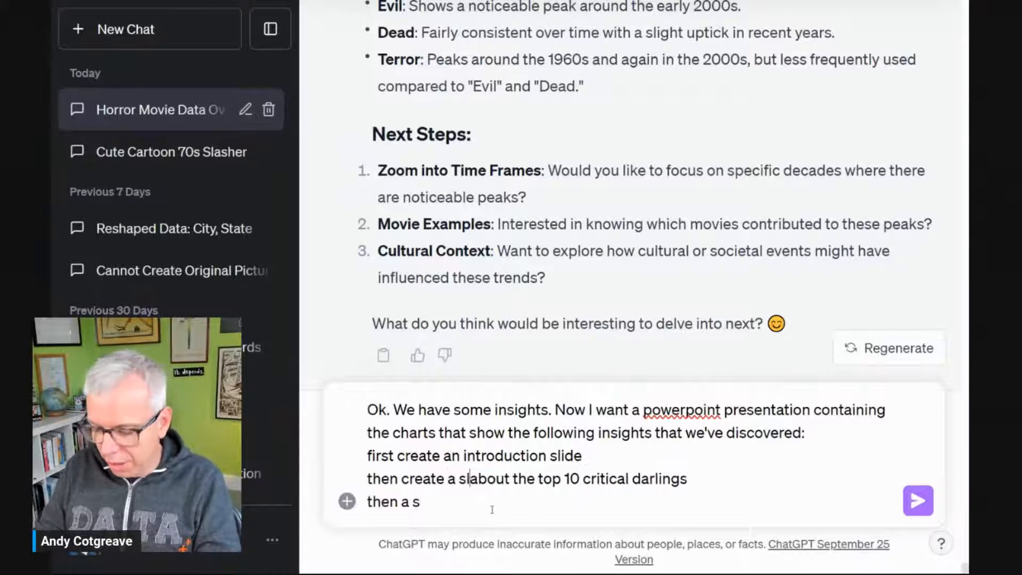
type(" a chart")
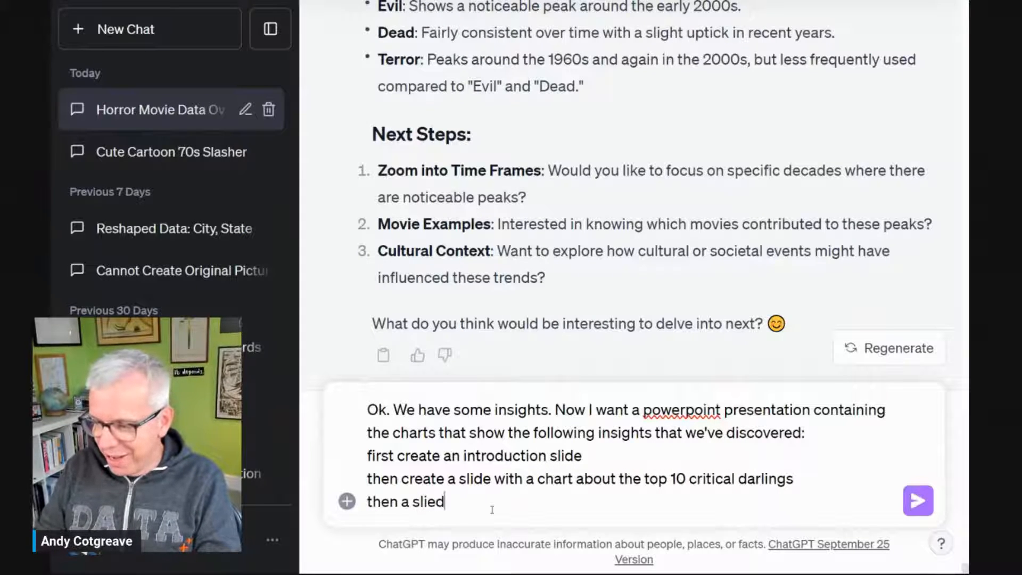
Step: Complete the third instruction line as "then a slide with a chart about the landmark movies"
key("BackSpace")
key("BackSpace")
type("de with a chart about the ")
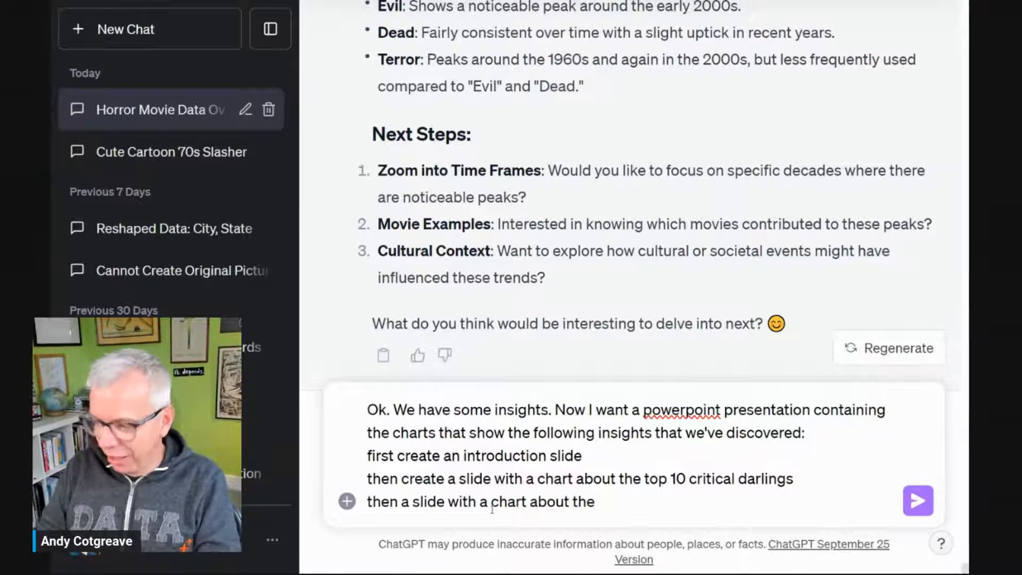
type("landma")
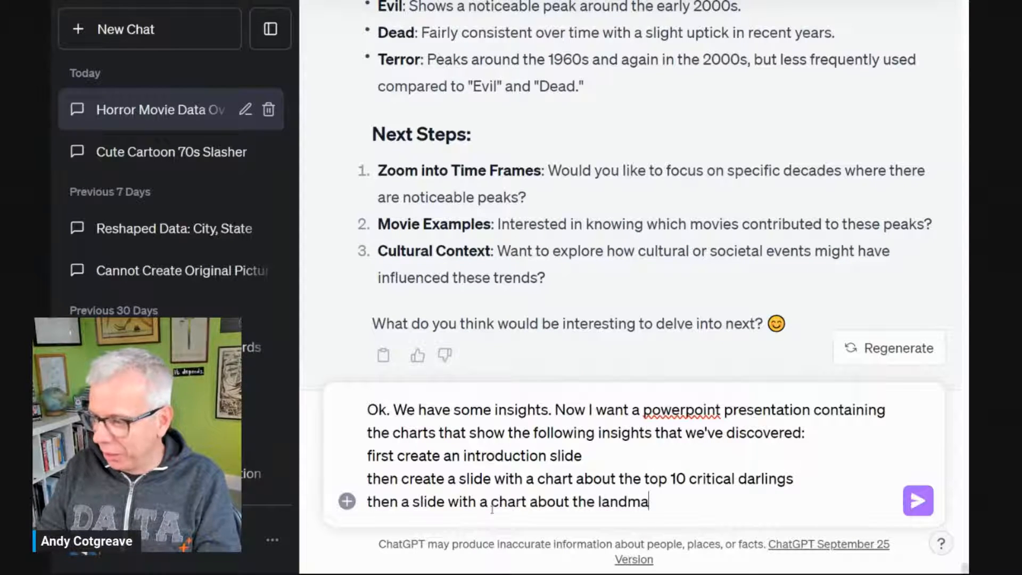
type("rk movies")
Step: Add the last slide instruction on a new line: "finally a slide with a chart about the taglines."
key("shift+Return")
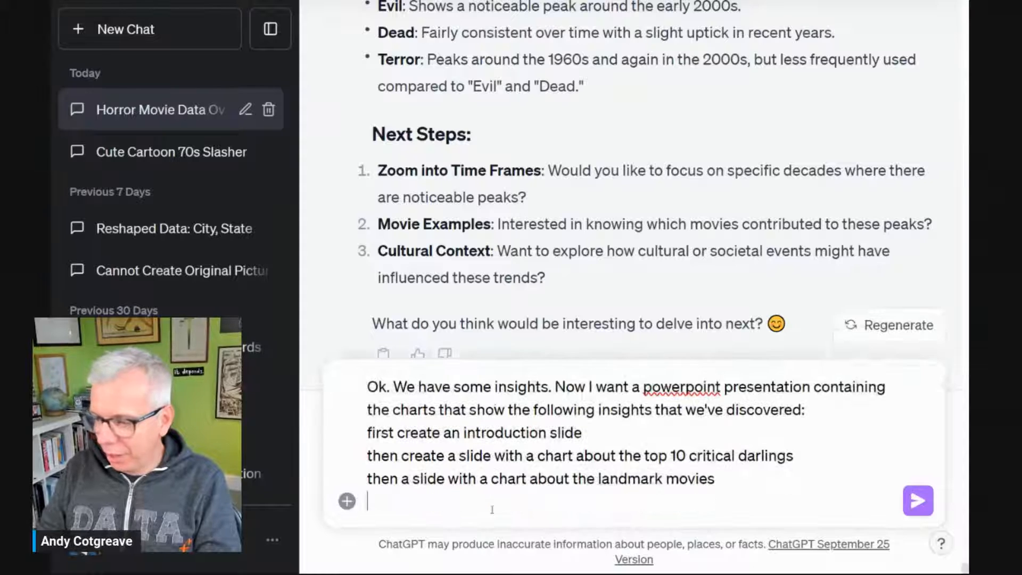
type("finally a slide w")
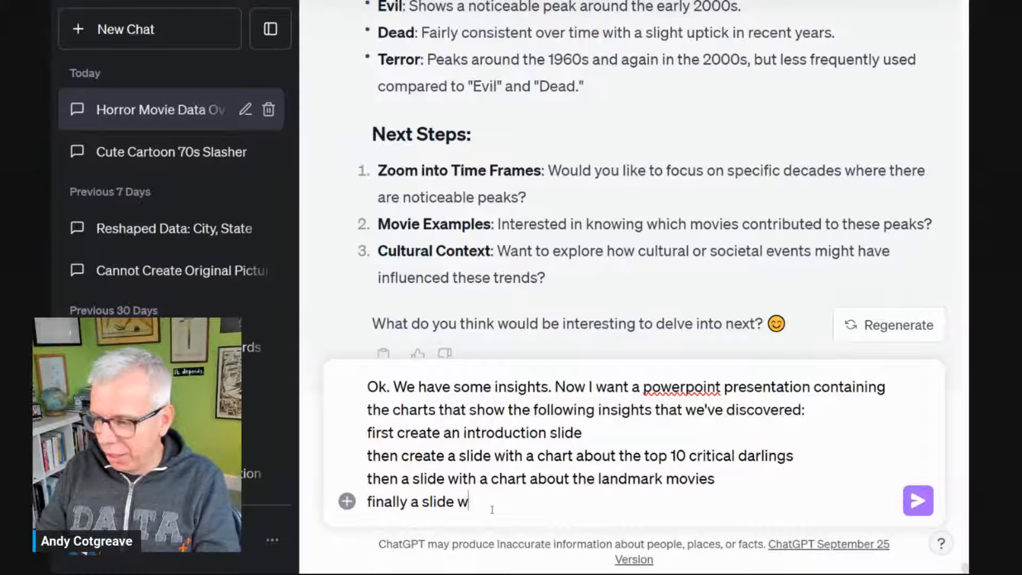
type("ith a chart about ")
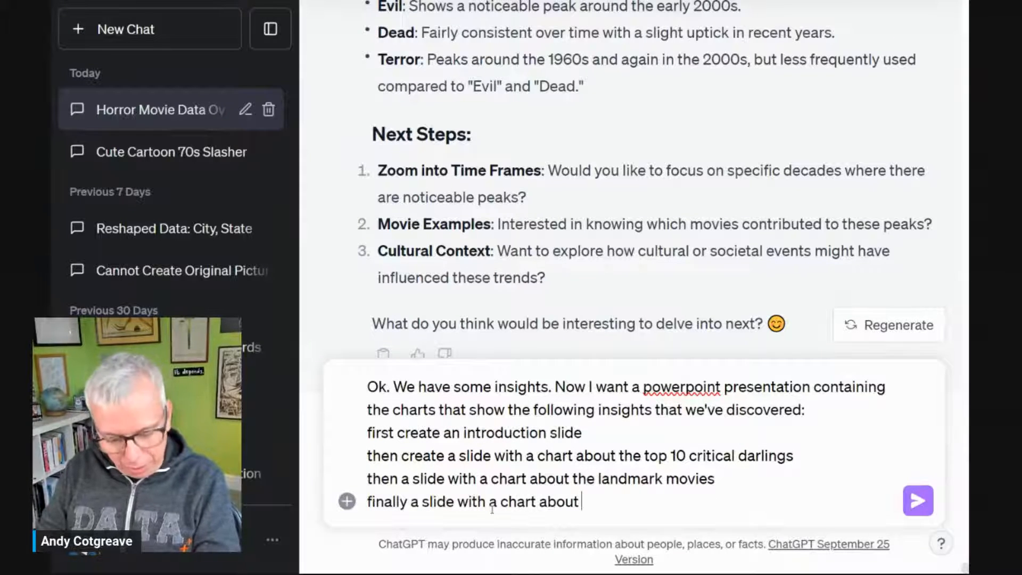
type("the taglines.")
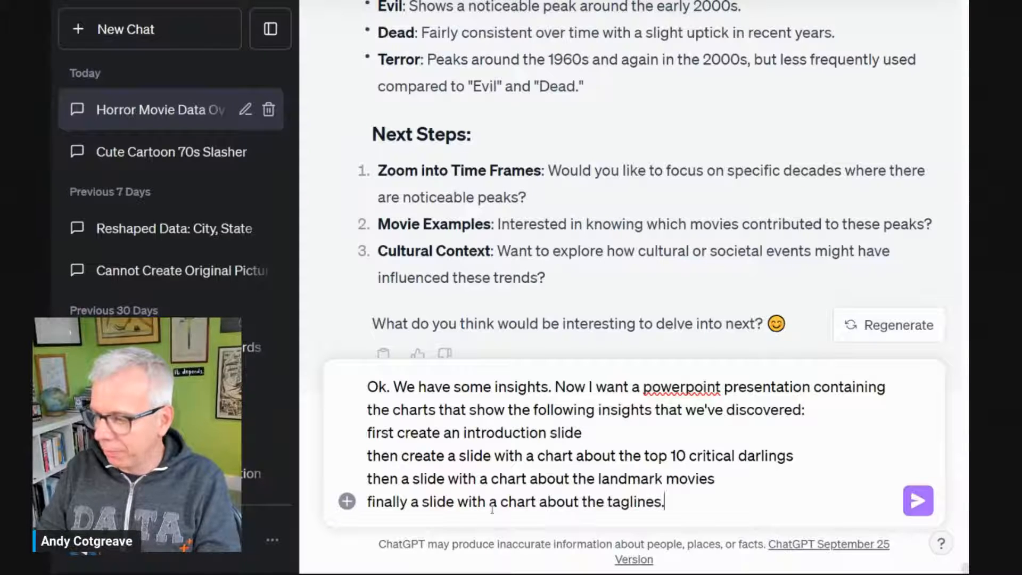
Step: Add a separate paragraph: "Format these slides so the charts are optimised for a presentation (ie big fonts, clear titles, etc)"
key("shift+Return")
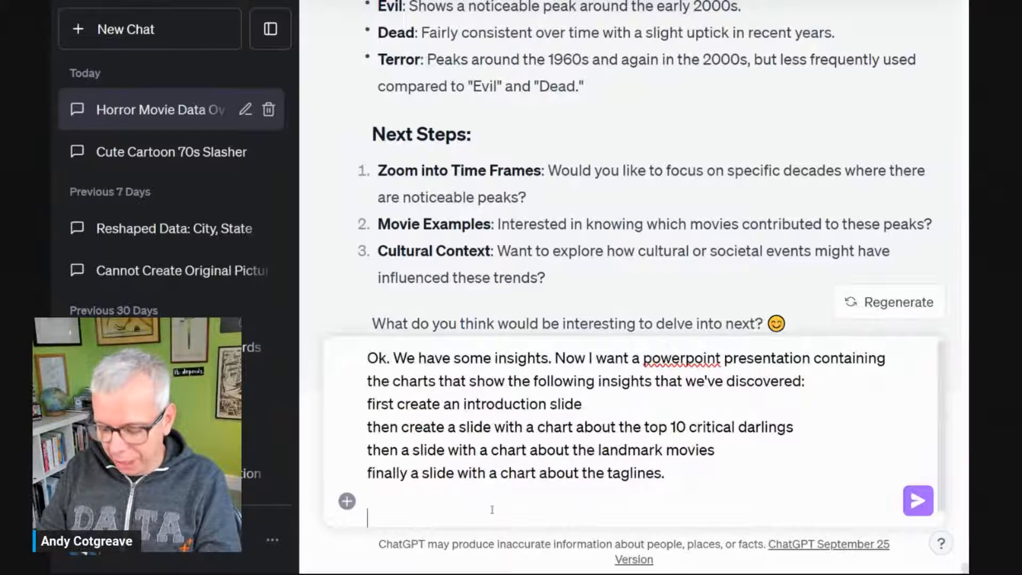
type("Formaty th")
key("BackSpace")
key("BackSpace")
key("BackSpace")
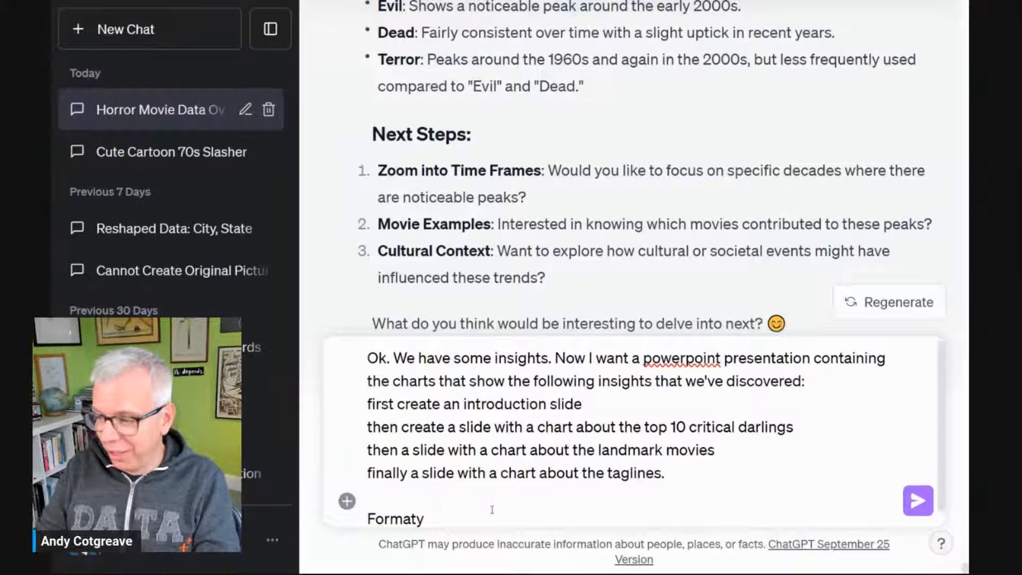
type("hese slide")
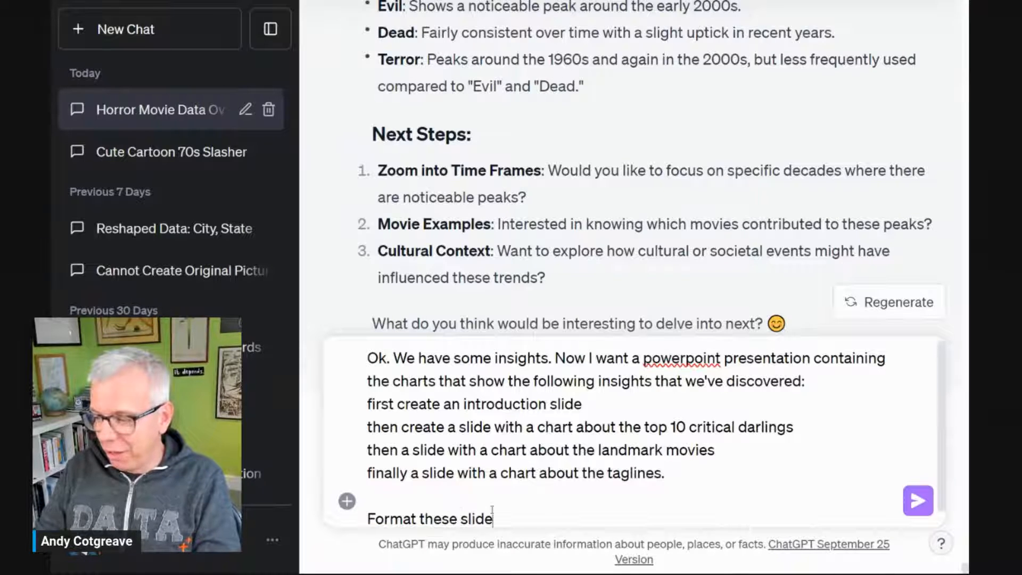
type("s so the char")
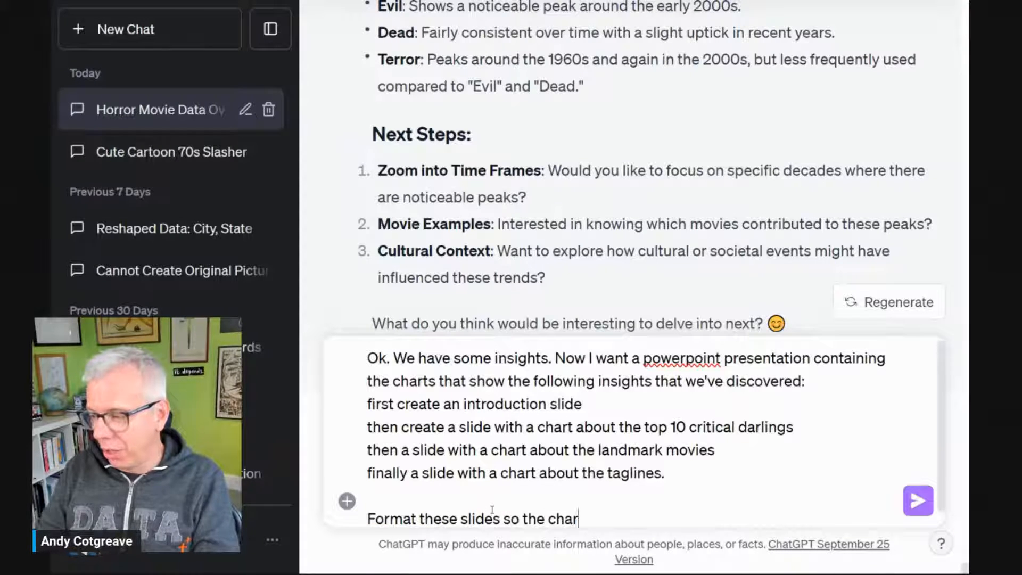
type("ts are optimised ")
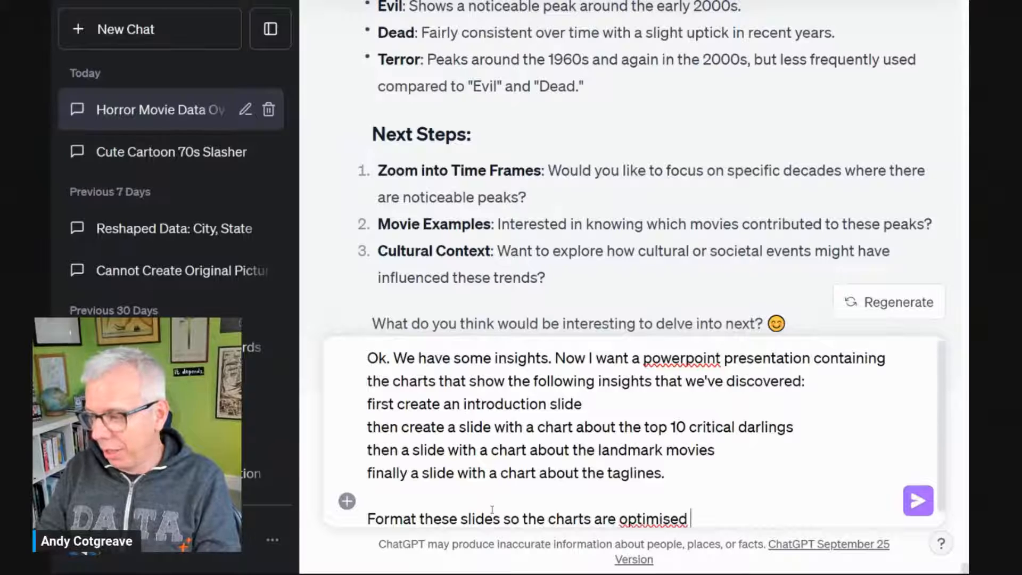
type("for a presentatio")
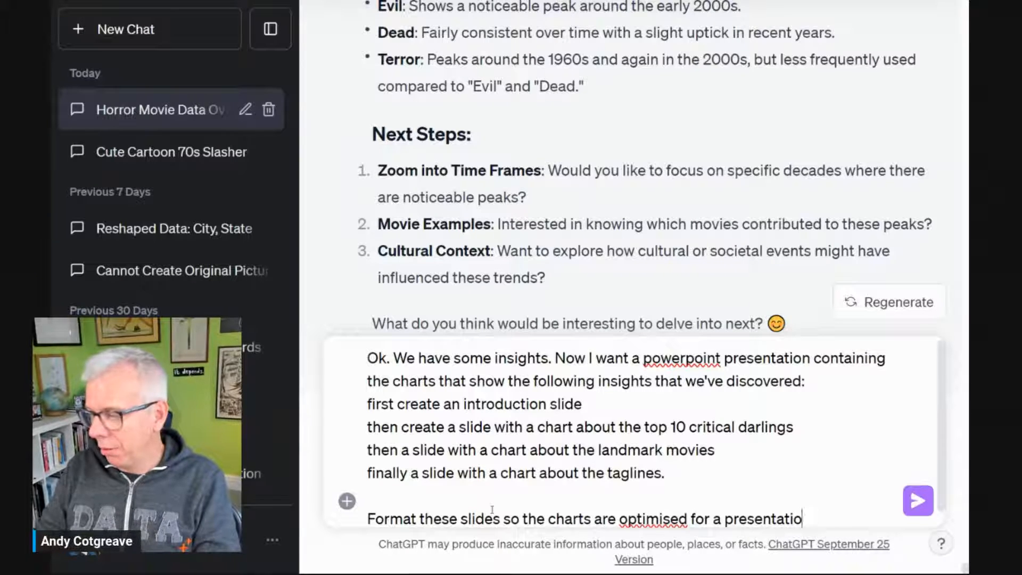
type("n (ie ")
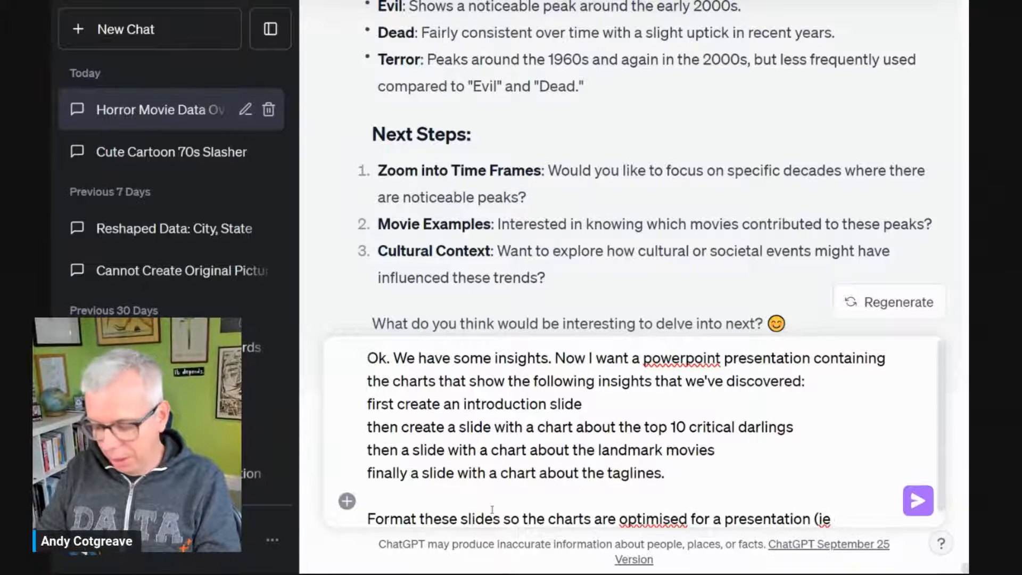
type("big fonts")
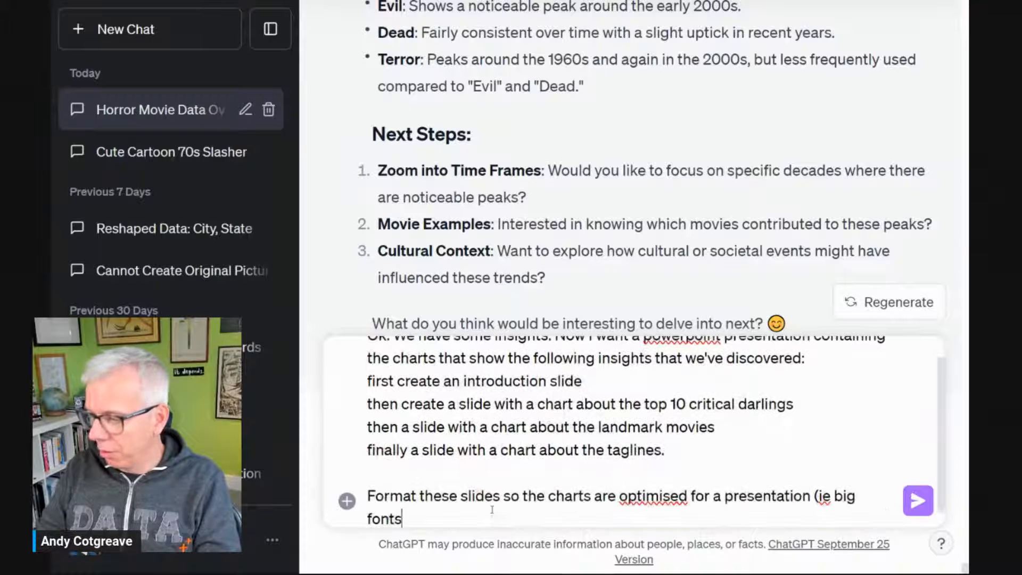
type(", clear titles")
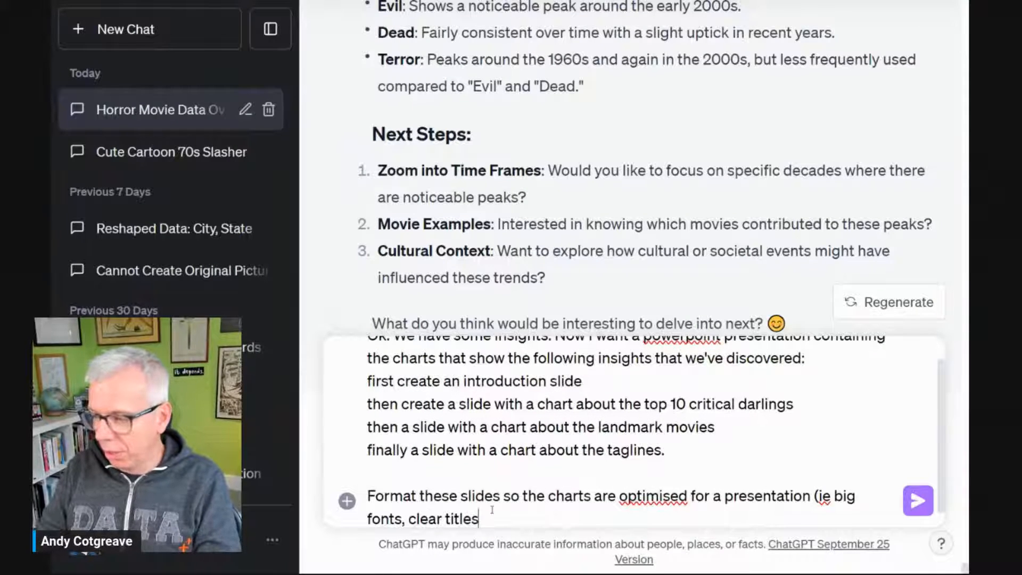
type(", etc)")
Step: Add the paragraph "And then create a script to accompany the slides. I will be presenting this on YouTube" and send the message
key("shift+Return")
key("shift+Return")
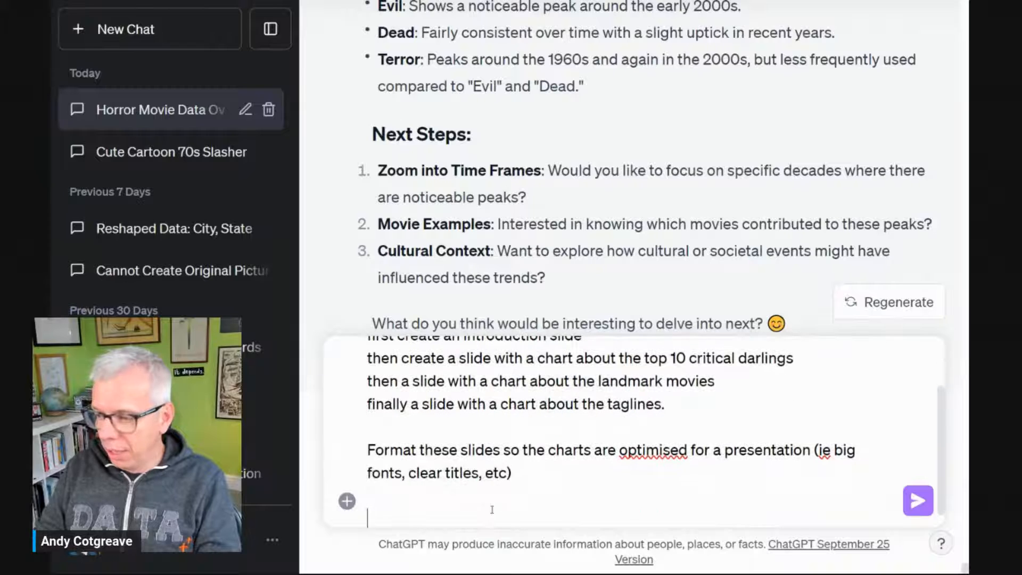
type("And then create a")
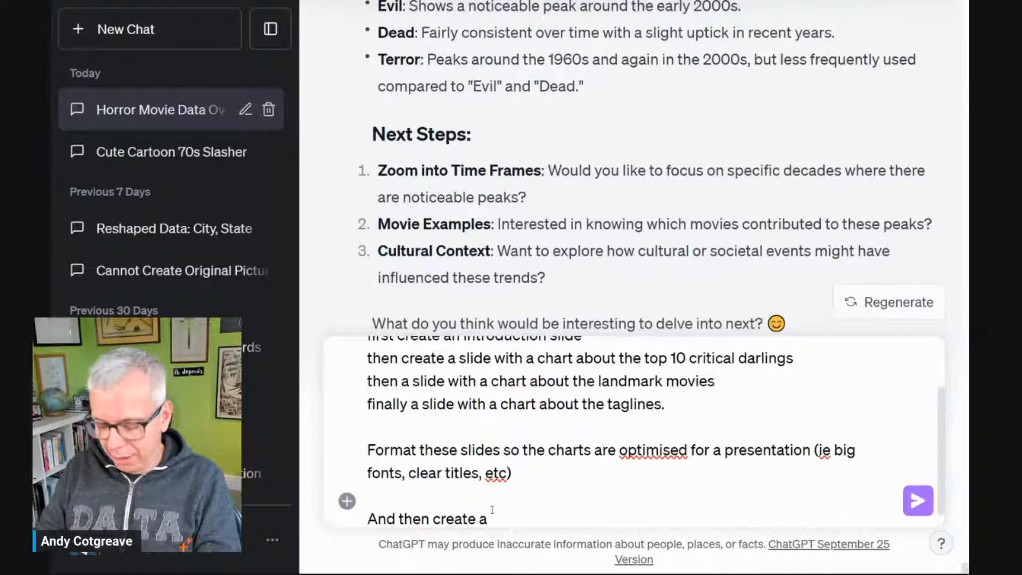
type(" script to ")
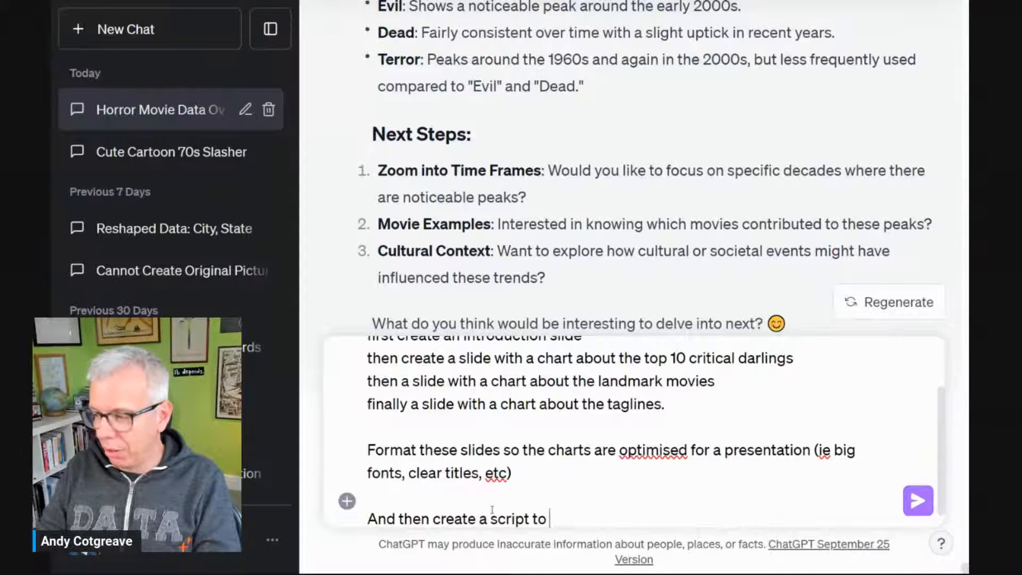
type("acocoomp")
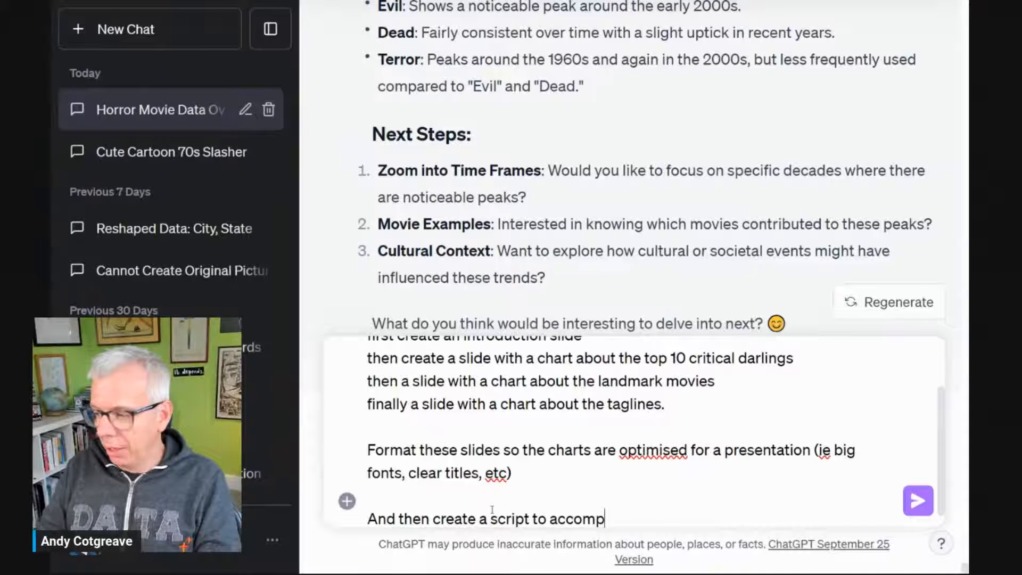
type("any the s")
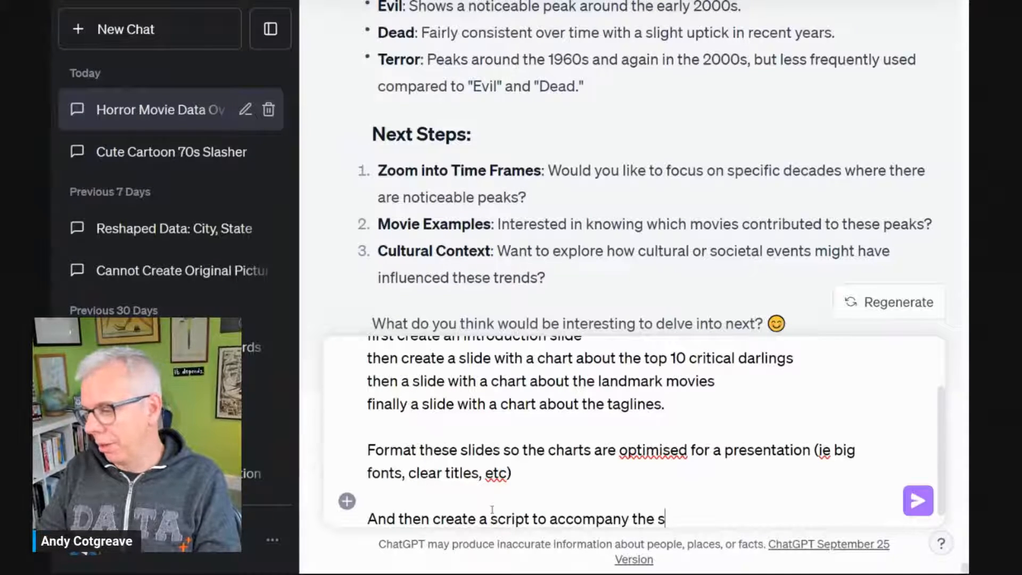
type("lides. I will be ")
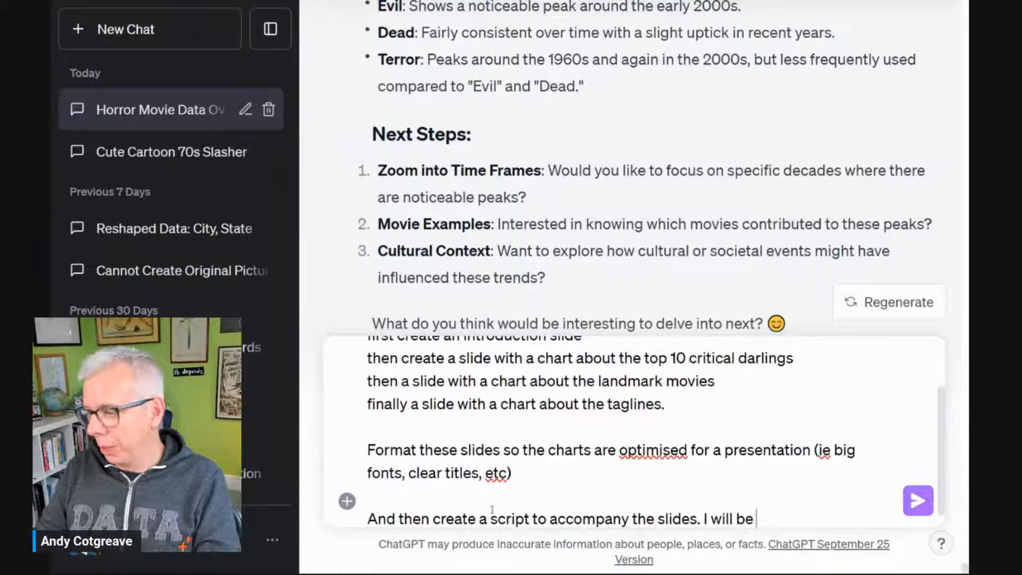
type("presenting this on Y")
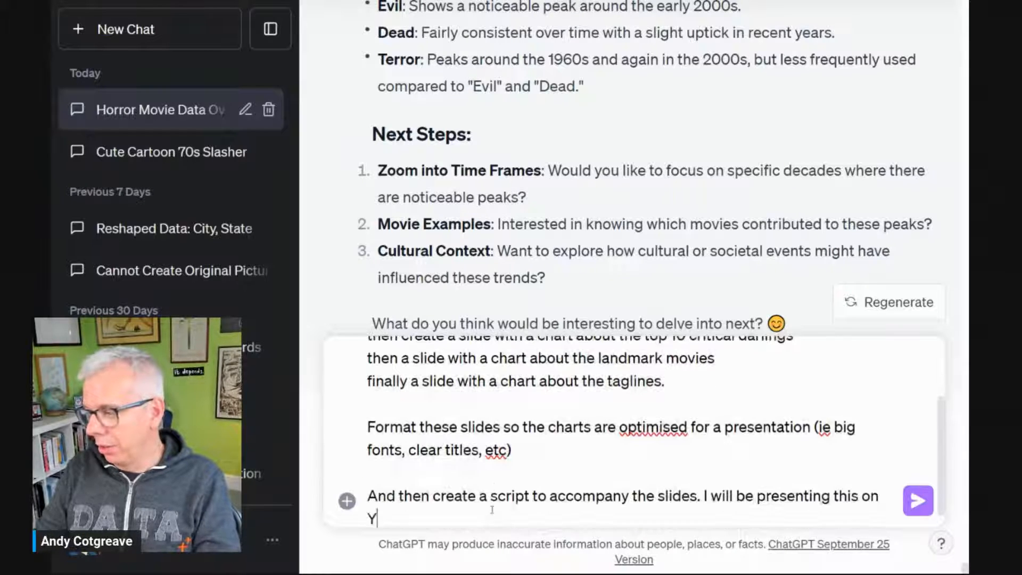
type("uuTube")
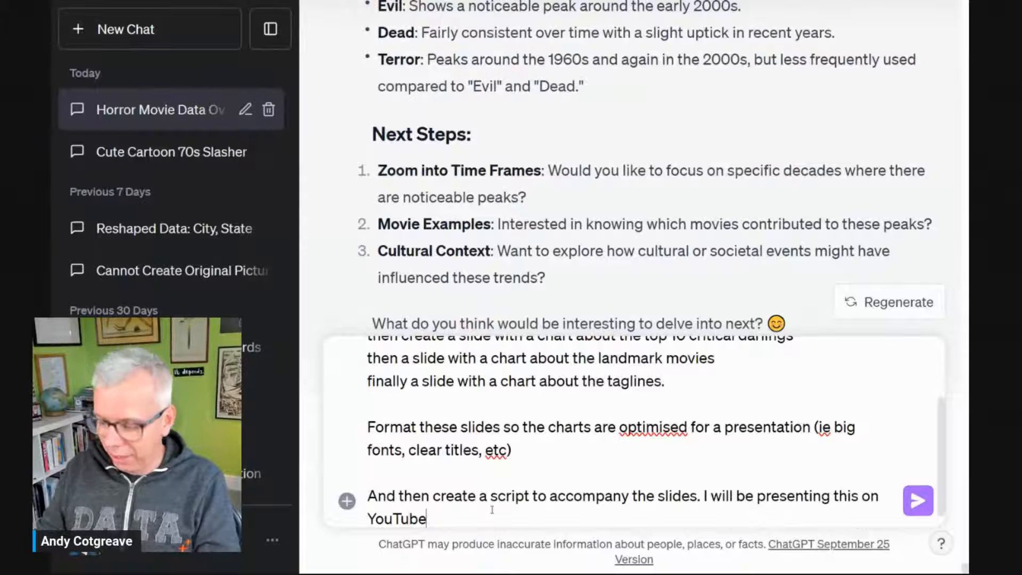
key("Return")
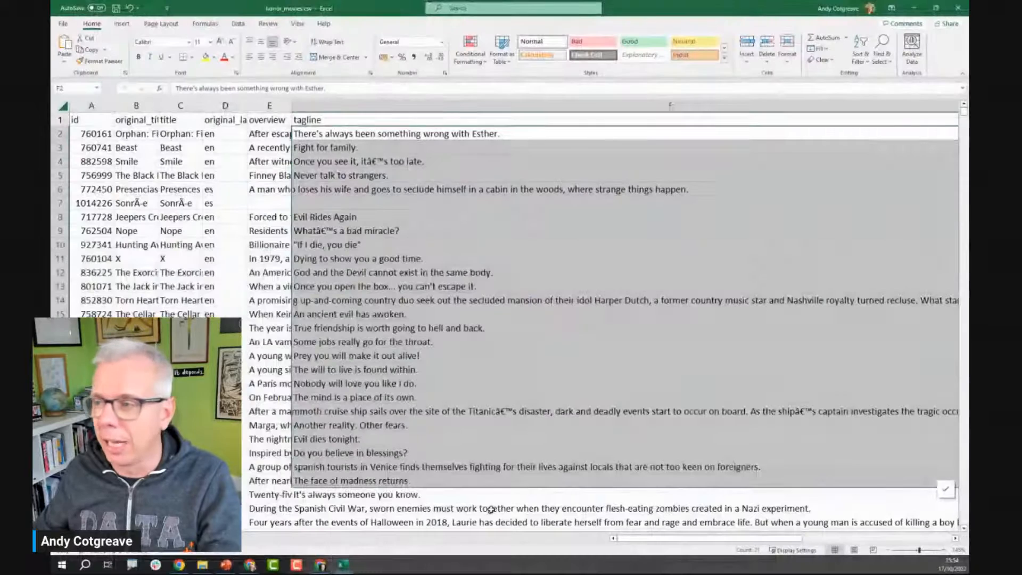
Step: Examine the movie taglines in column F of the horror_movies.csv worksheet
left_click(467, 272)
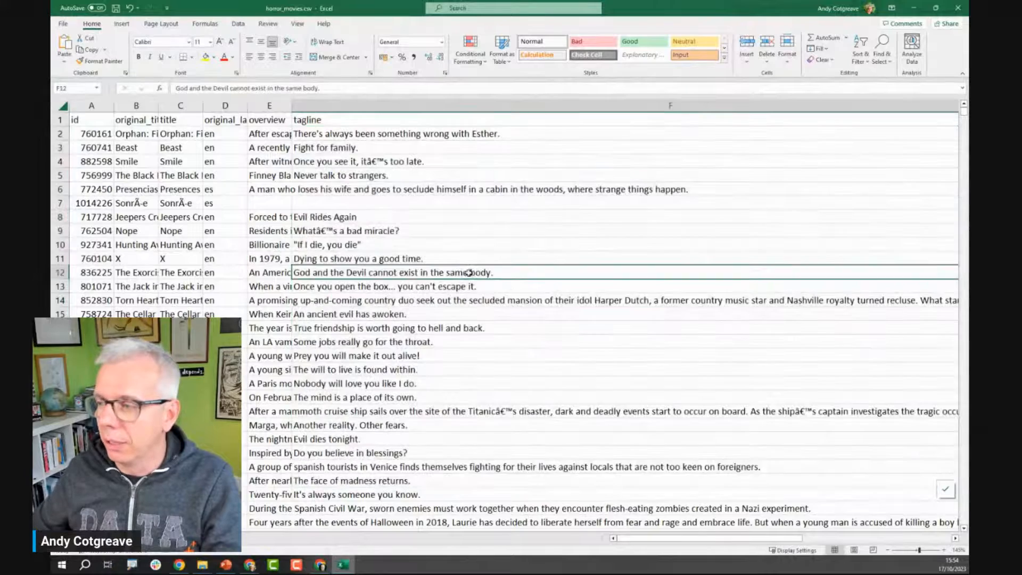
left_click(548, 106)
scroll(547, 234, "down", 5)
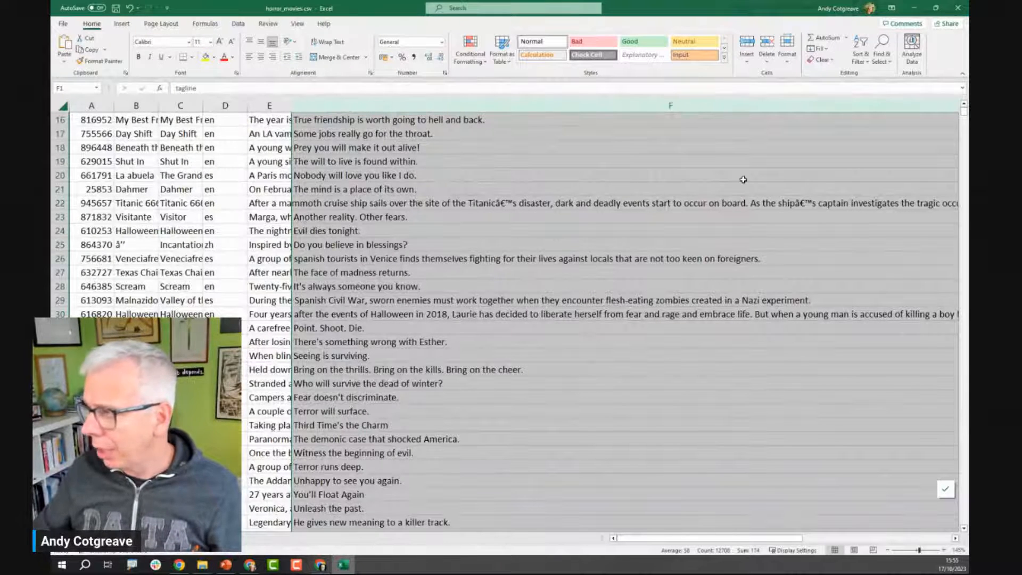
Step: Switch back to ChatGPT and locate the download link for the Horror Movies Analysis Presentation in its reply
left_click(916, 9)
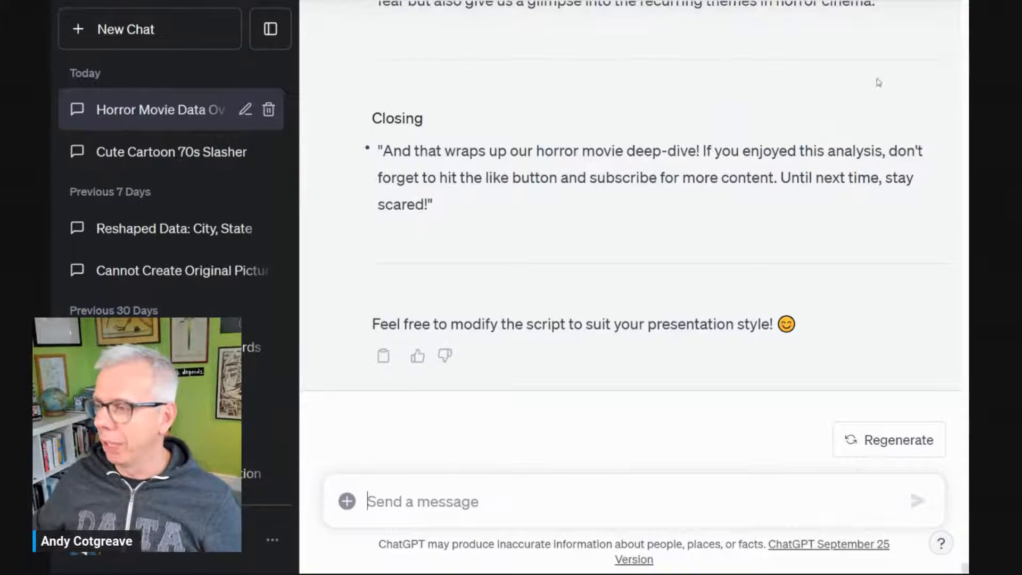
scroll(676, 238, "up", 20)
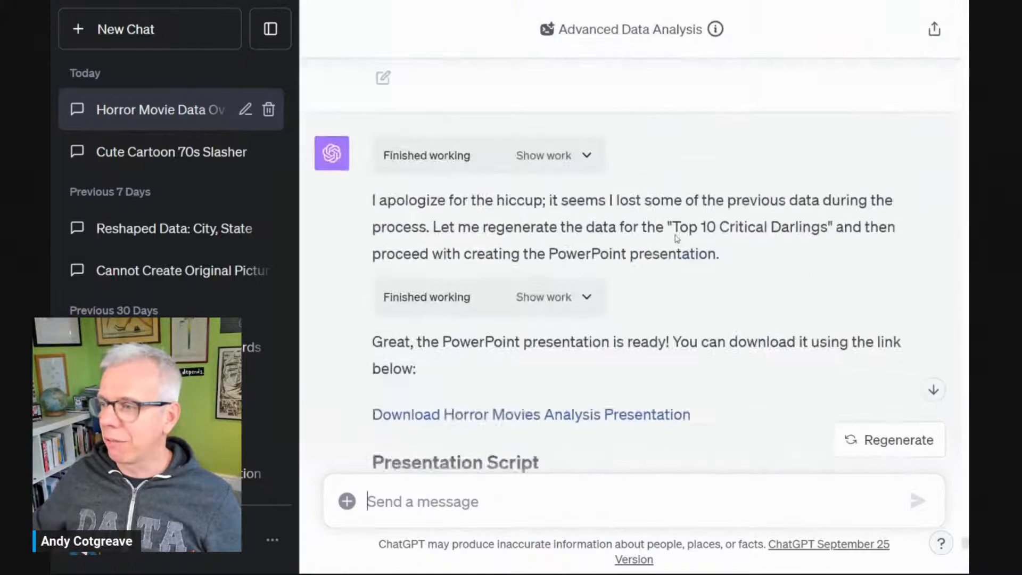
scroll(675, 238, "down", 1)
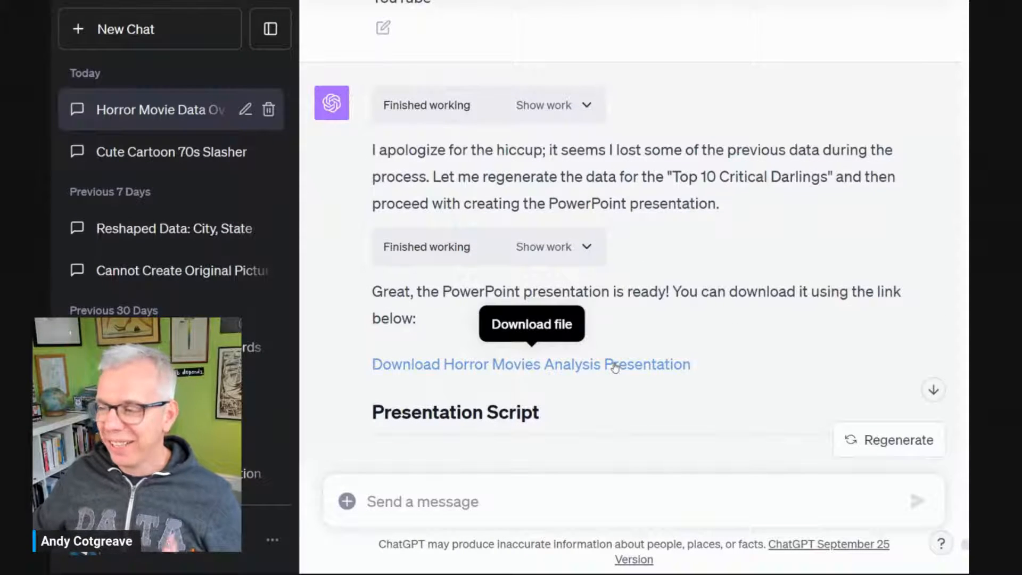